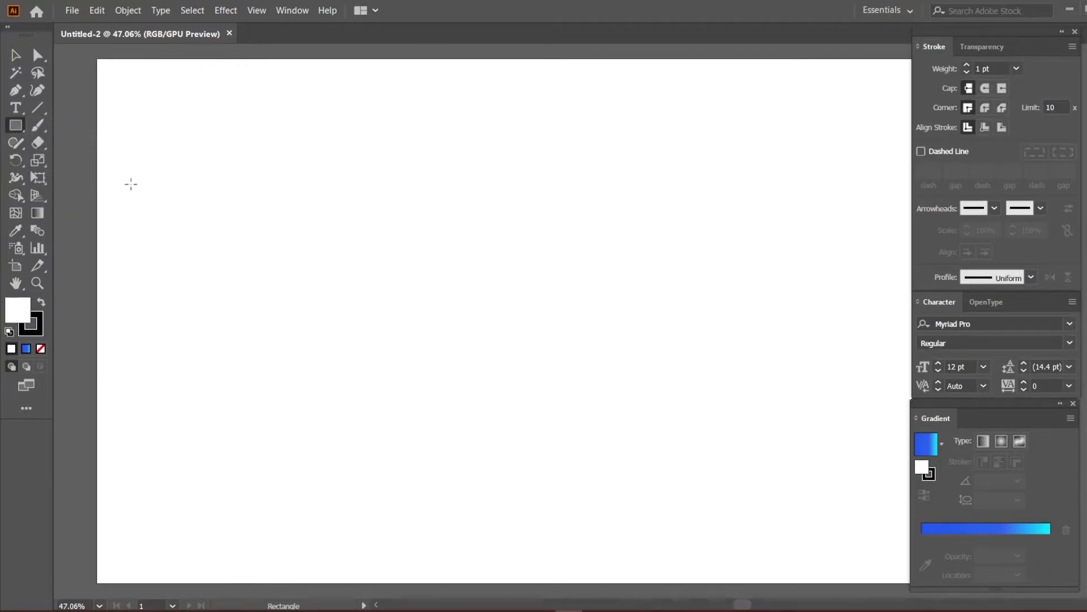
- Draw a square of about 289 px and make two copies of it to its right in an evenly spaced row
left_click_drag(172, 193, 311, 314)
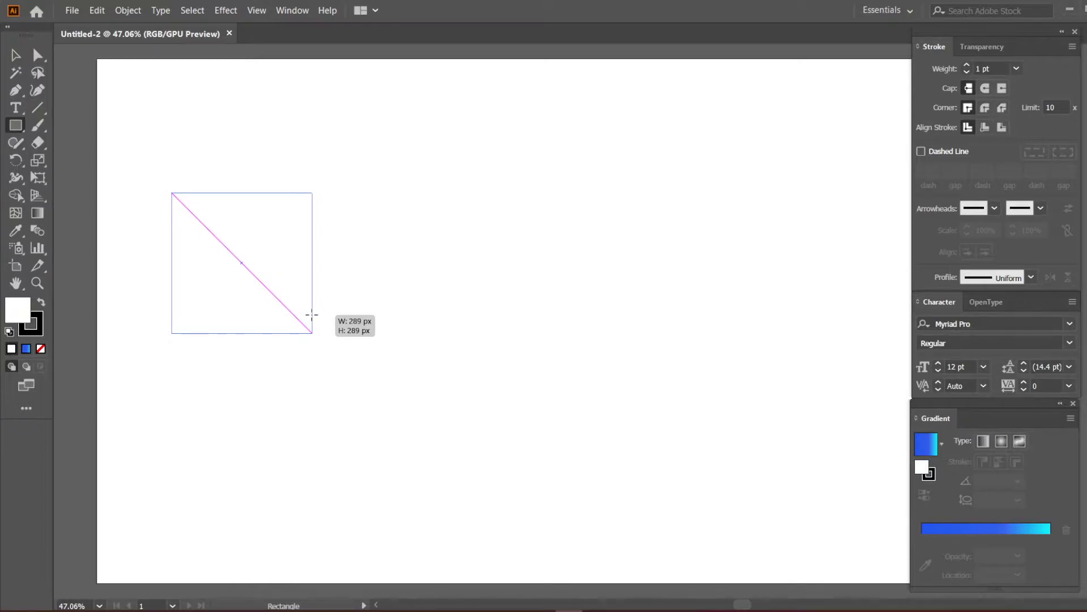
left_click_drag(311, 314, 311, 315)
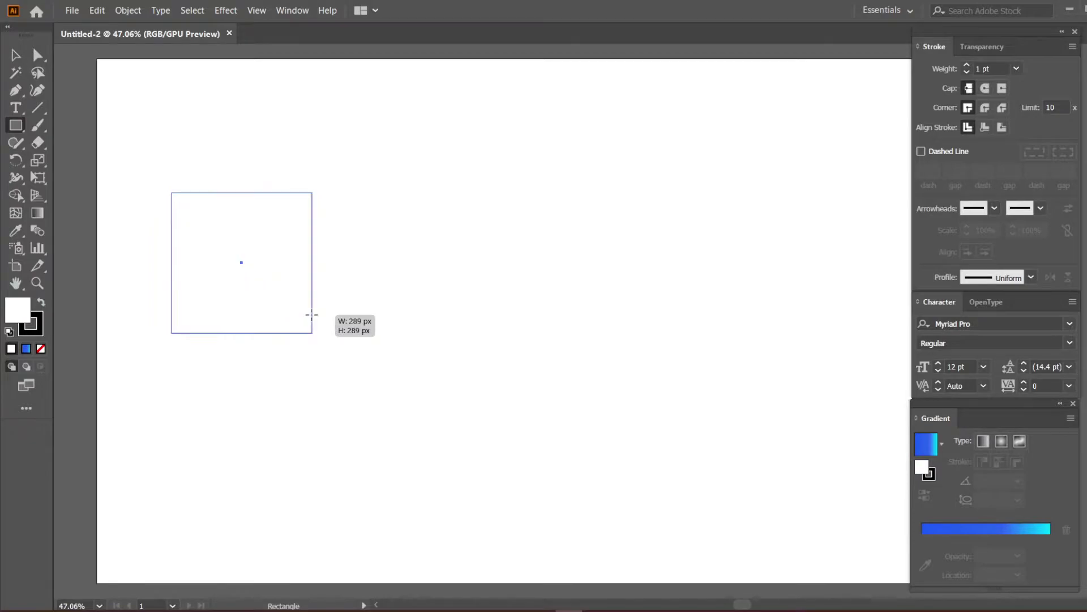
key("v")
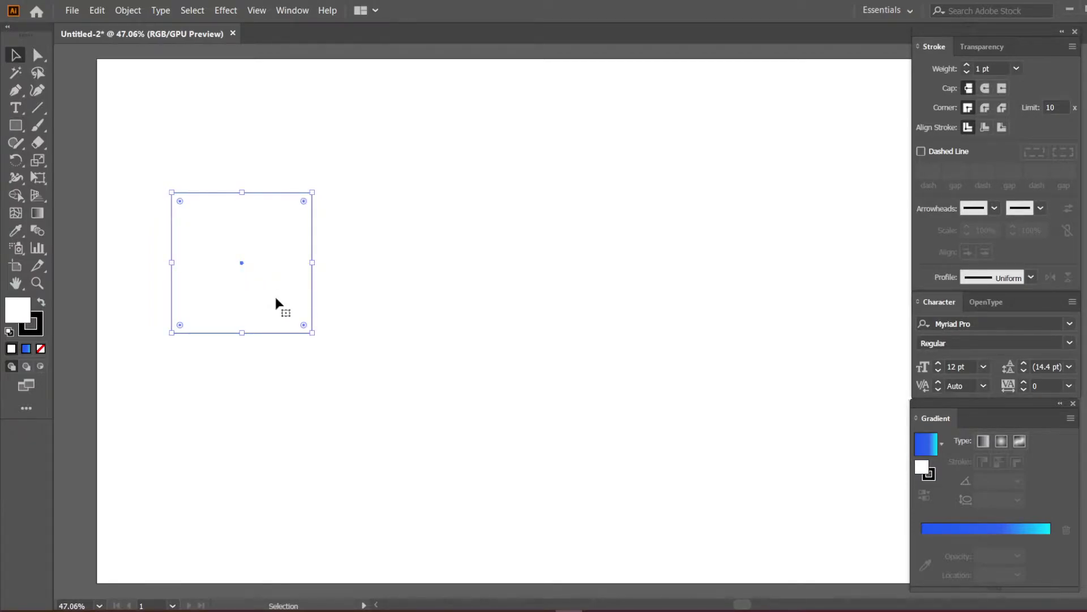
left_click_drag(276, 299, 678, 304)
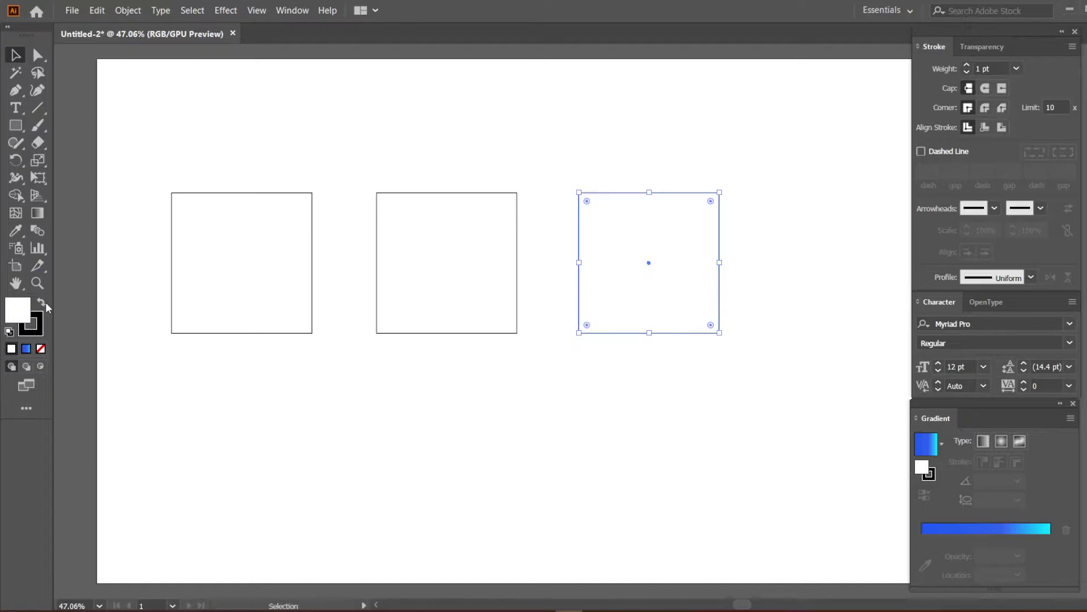
- Remove the fill from all three squares
left_click_drag(673, 395, 245, 169)
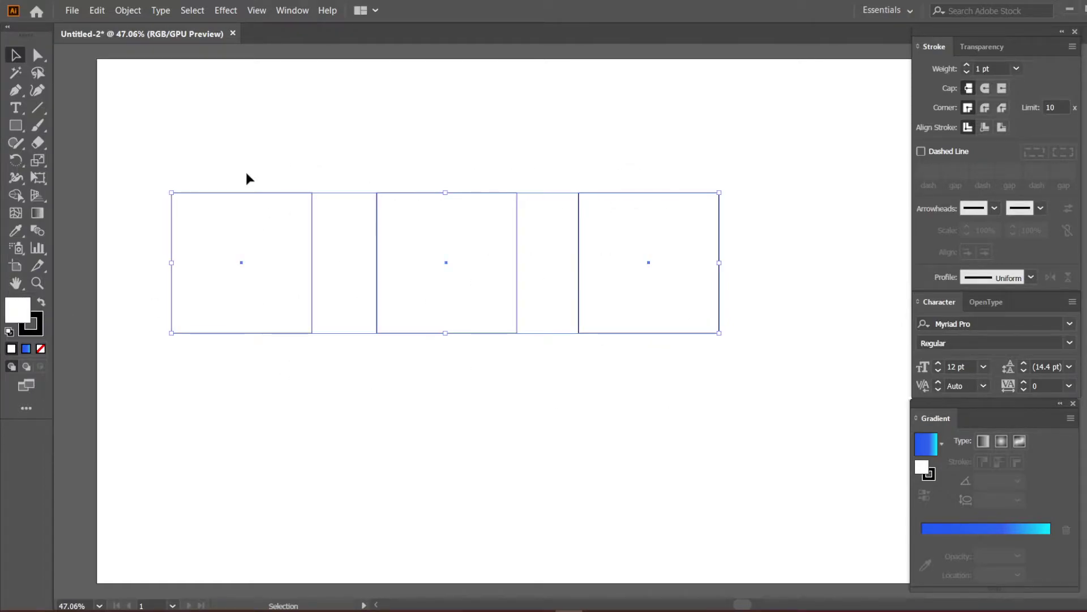
left_click(37, 318)
left_click(40, 349)
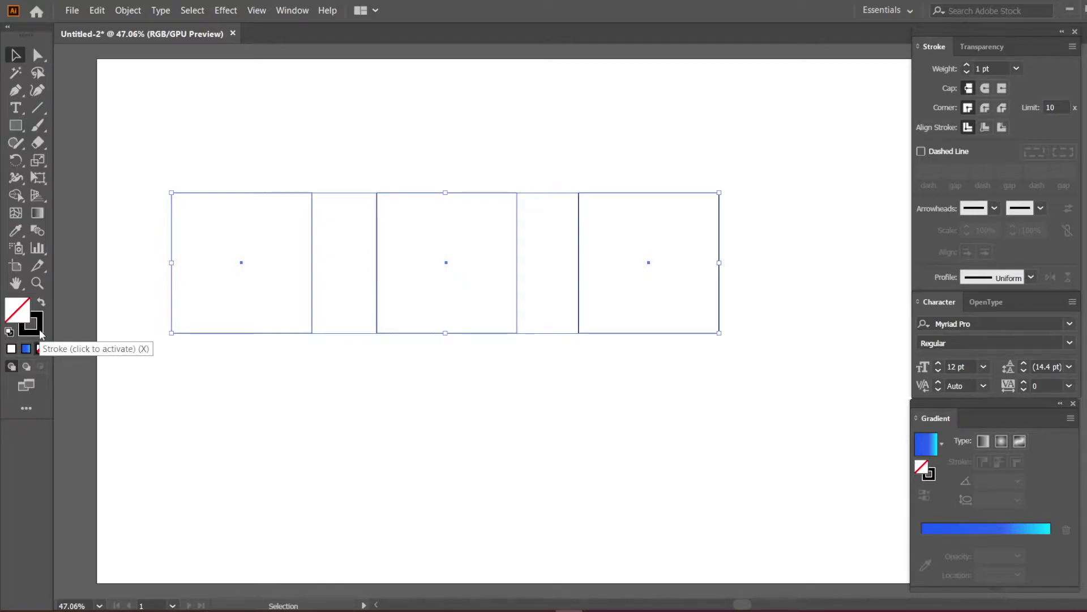
- Set the stroke weight of the three squares to 20 pt
left_click(40, 334)
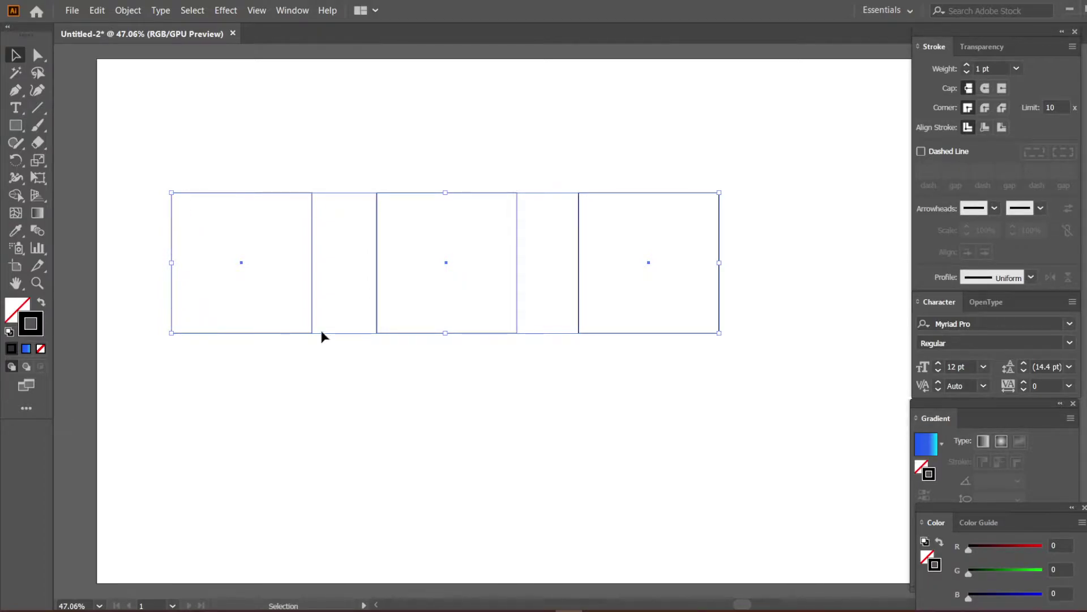
left_click(967, 65)
left_click(967, 64)
left_click(967, 65)
left_click(967, 65)
left_click(967, 65)
left_click(968, 64)
left_click(968, 64)
left_click(967, 65)
left_click(967, 65)
left_click(967, 64)
left_click(967, 64)
left_click(967, 65)
left_click(967, 65)
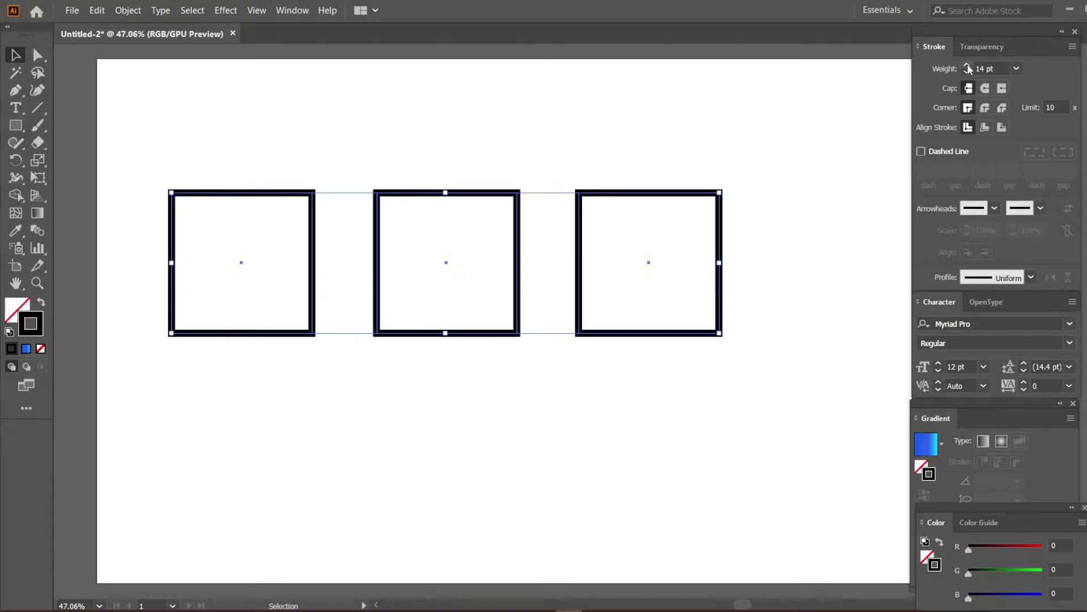
left_click(967, 65)
left_click(967, 65)
left_click(968, 65)
left_click(968, 65)
left_click(968, 64)
left_click(967, 64)
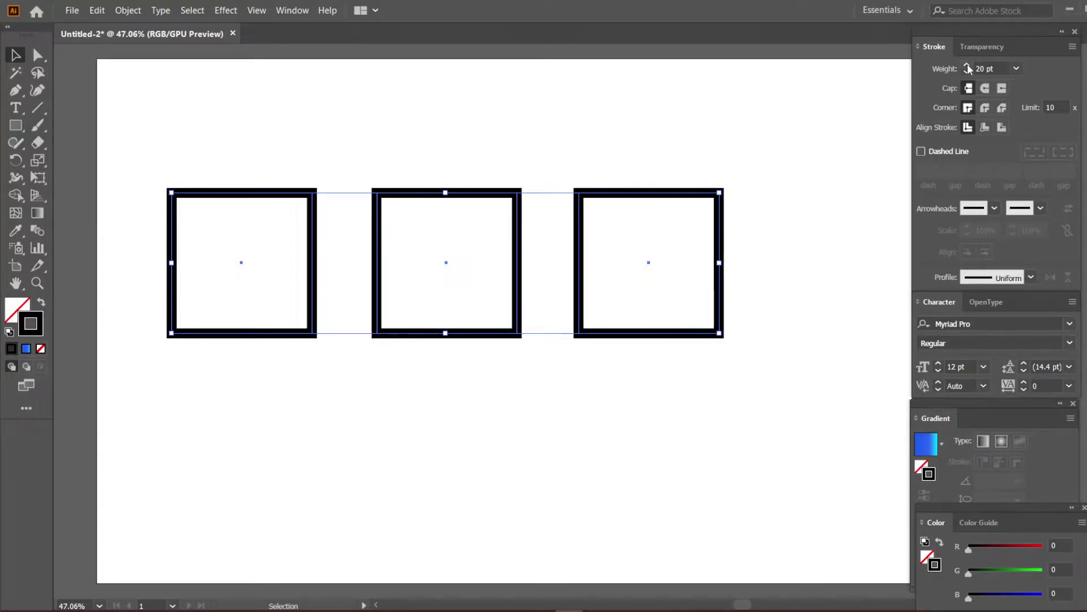
left_click(801, 282)
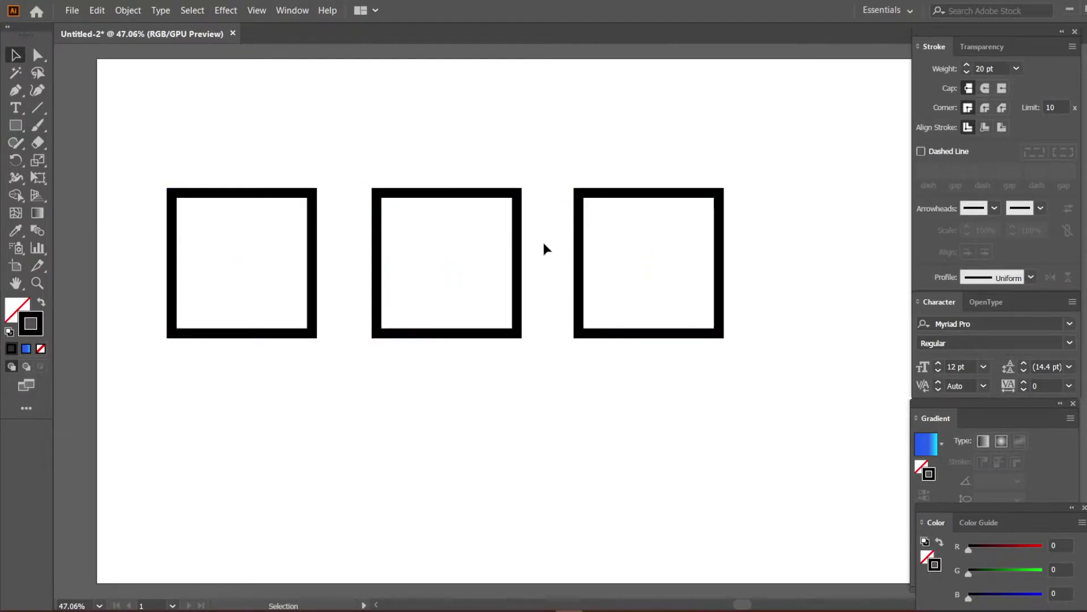
- Show the Pathfinder options and place them above the row of squares
left_click_drag(324, 231, 400, 101)
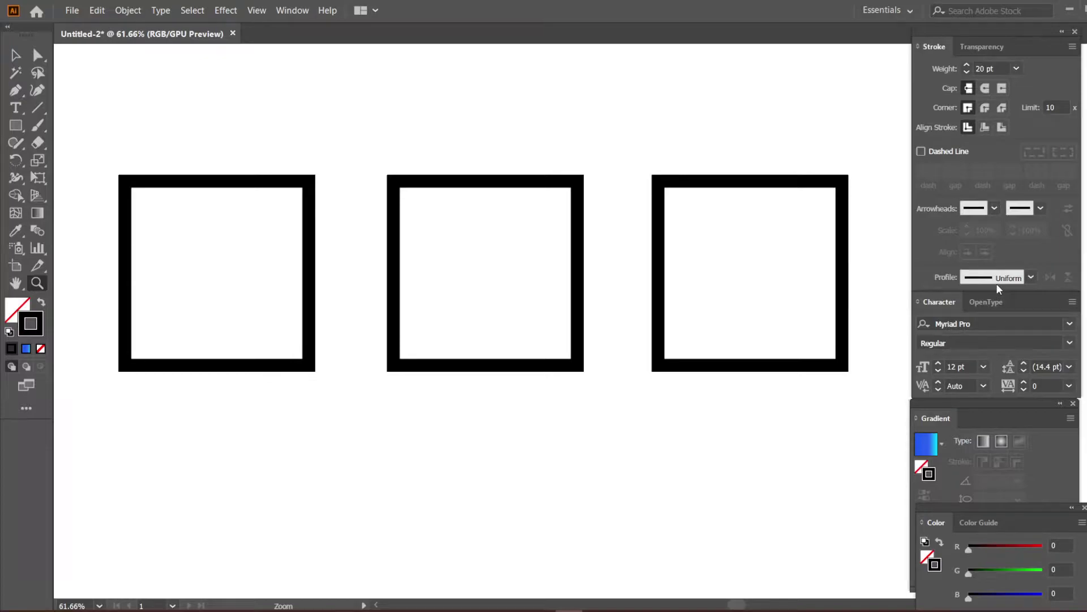
left_click(298, 11)
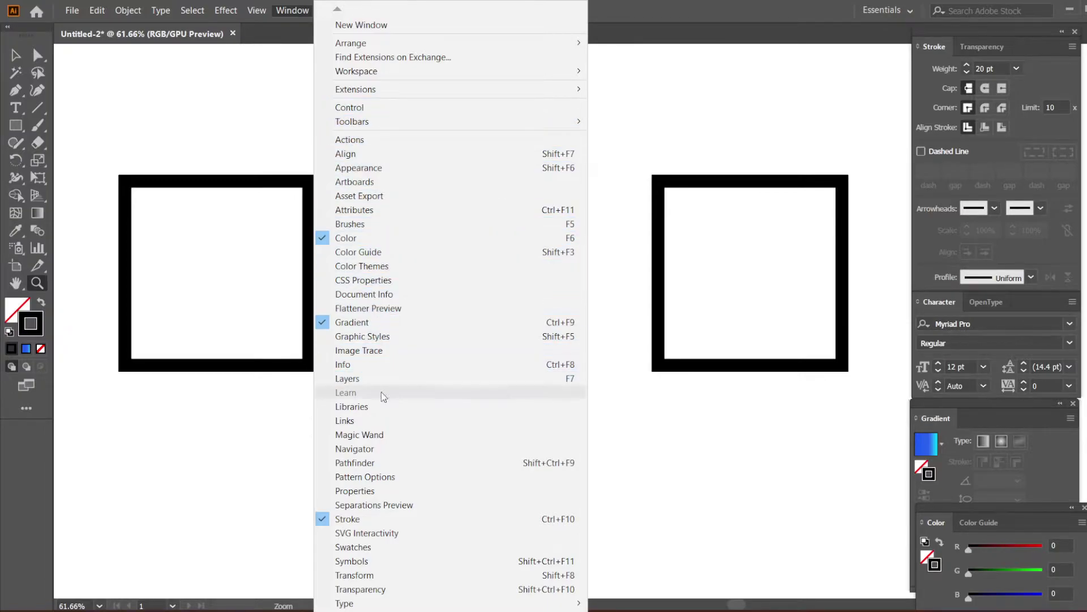
left_click(381, 464)
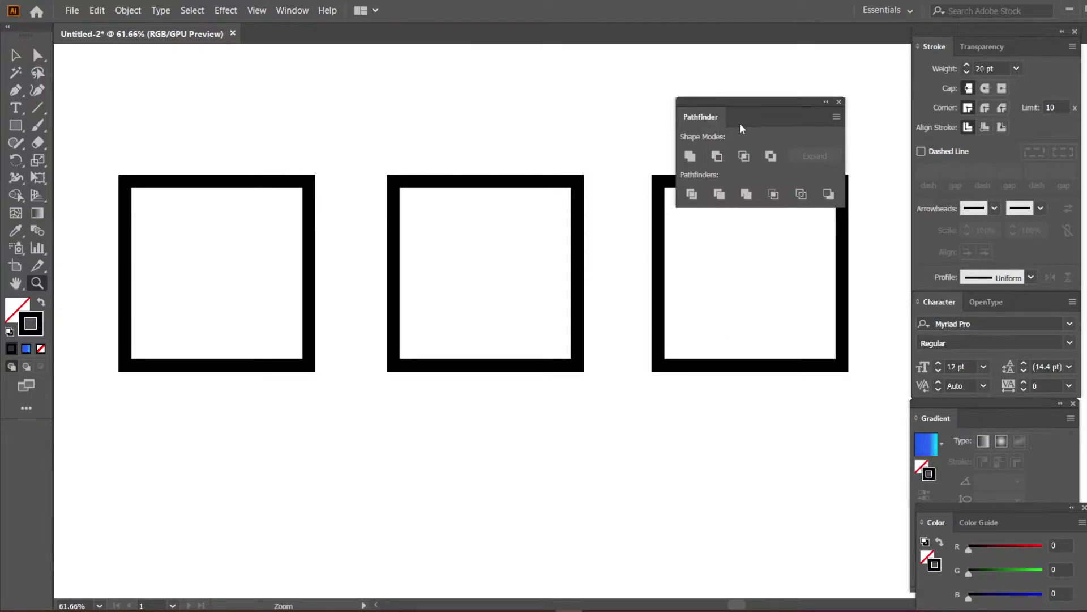
mouse_move(757, 101)
left_mouse_down()
mouse_move(871, 153)
mouse_move(832, 98)
mouse_move(716, 61)
mouse_move(627, 50)
left_mouse_up()
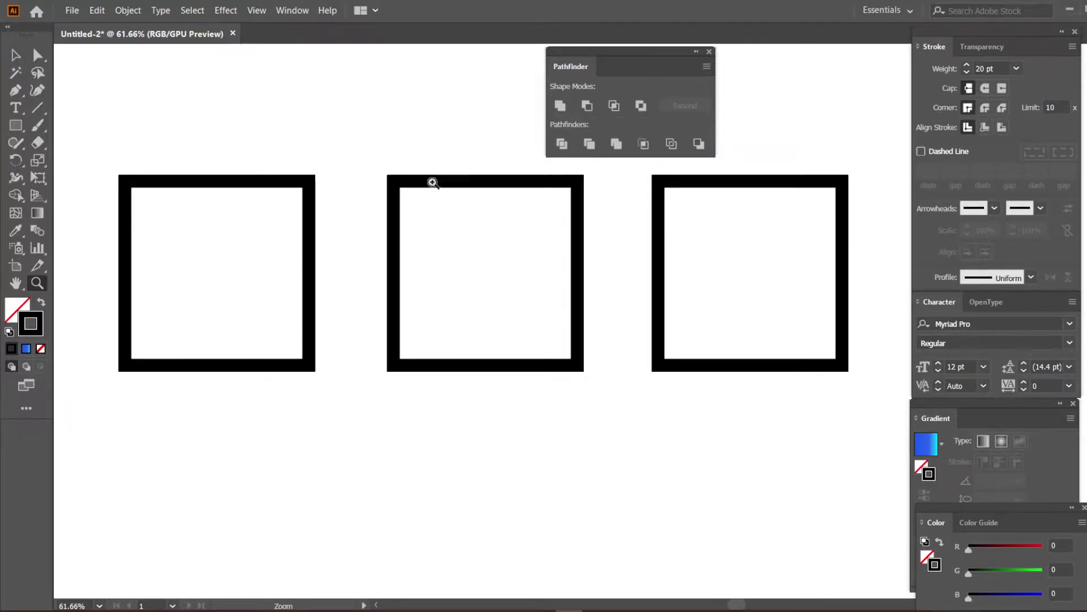
- Move the middle square left along the row so it overlaps half of the first square
key("v")
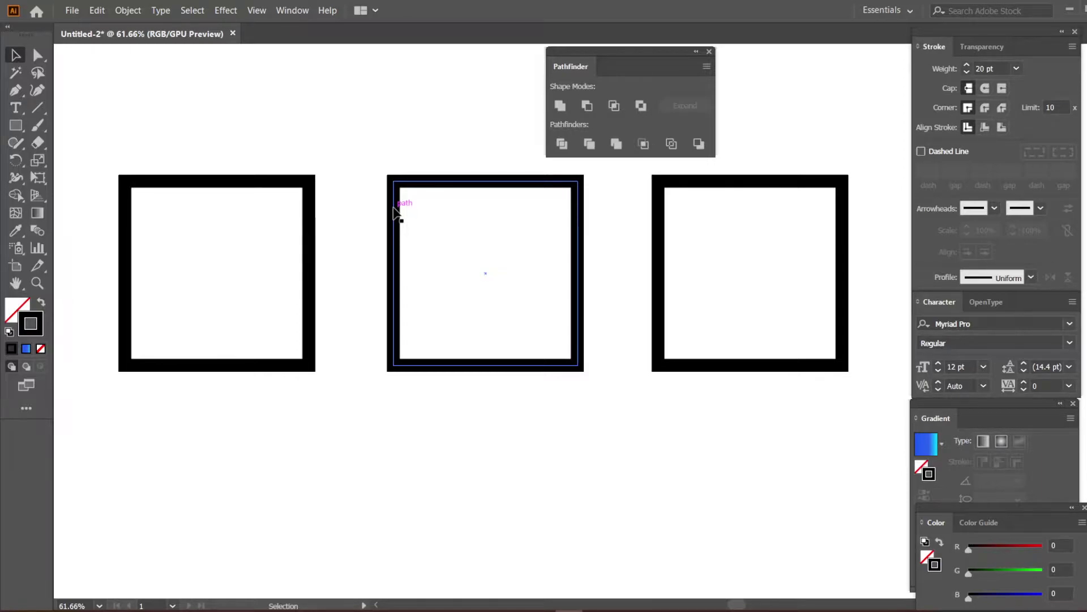
left_click_drag(394, 212, 216, 215)
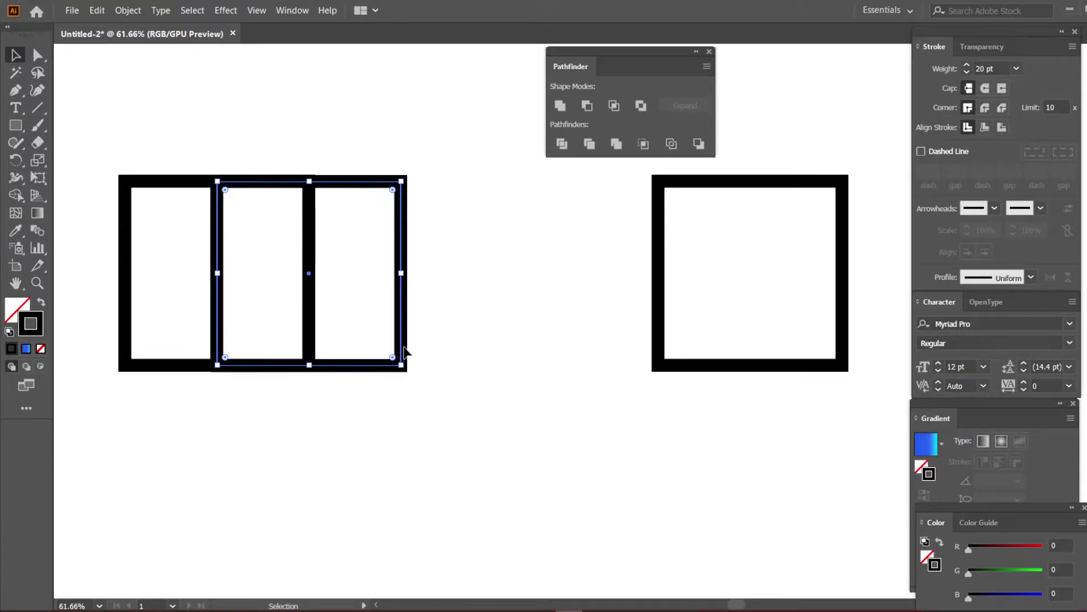
left_click(426, 332)
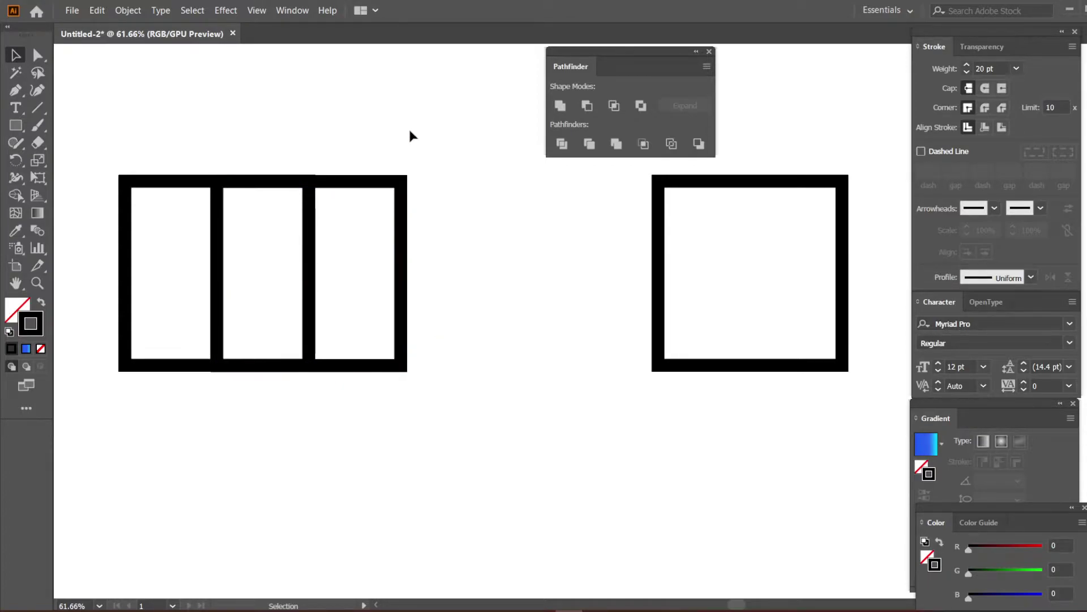
left_click_drag(396, 113, 174, 247)
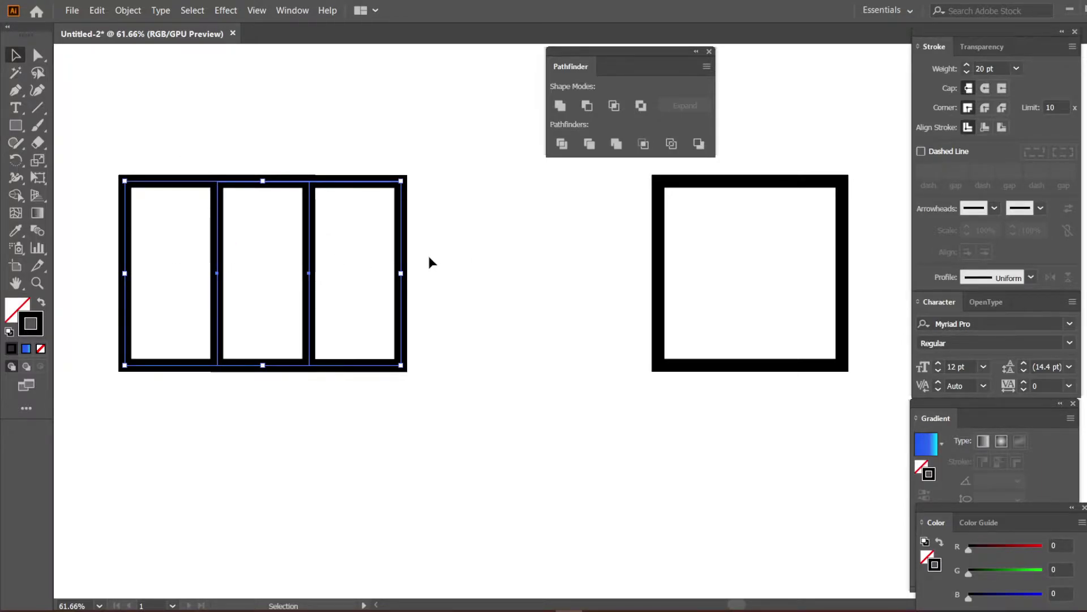
left_click(417, 234)
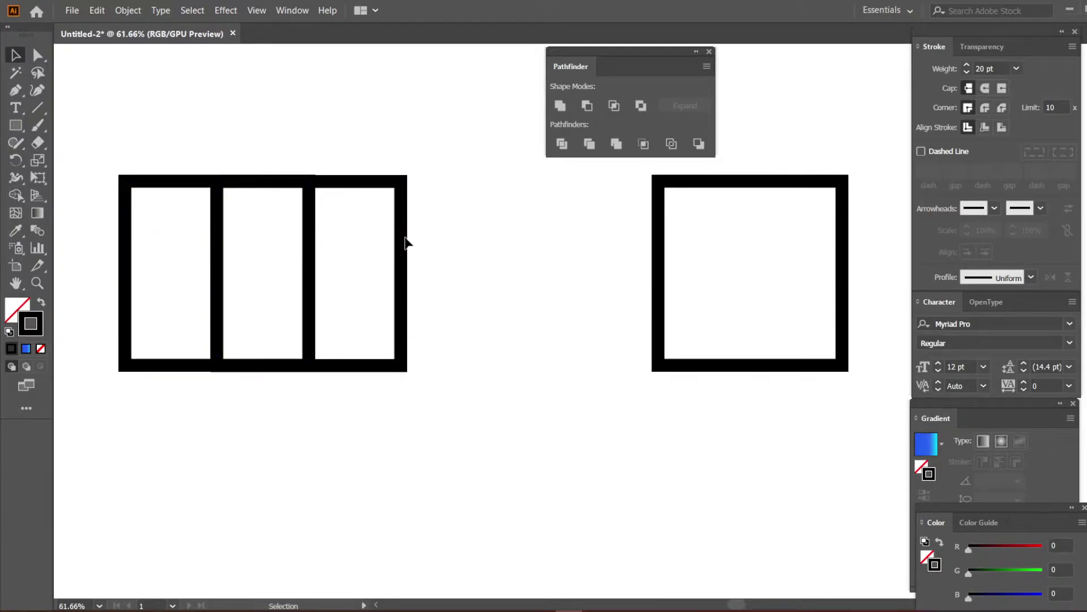
- Shift the overlapping square to the right and undo that move
left_click_drag(398, 238, 475, 237)
key("ctrl+z")
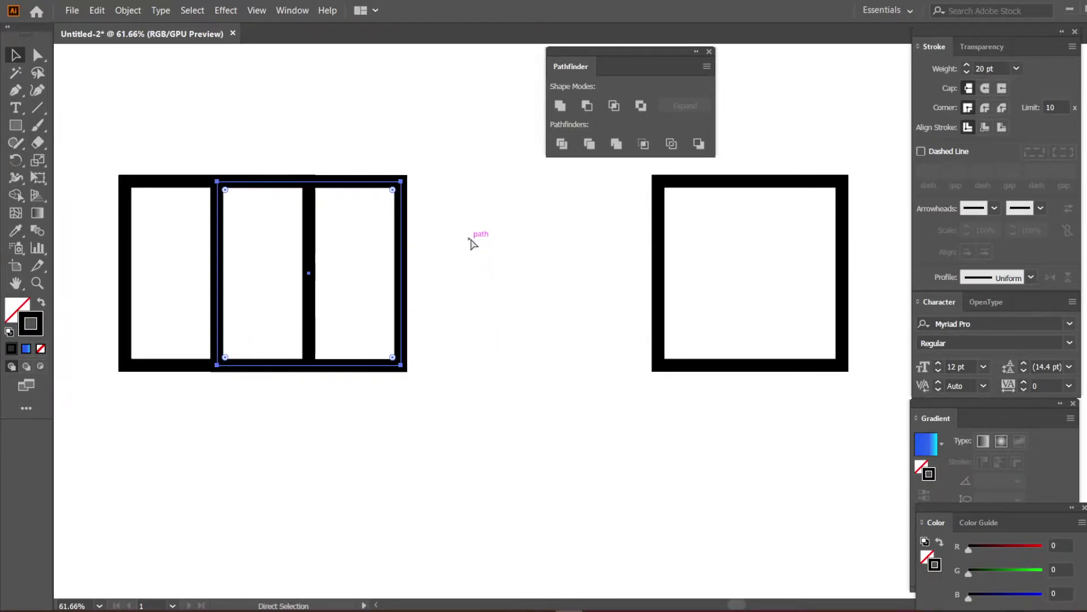
left_click(470, 237)
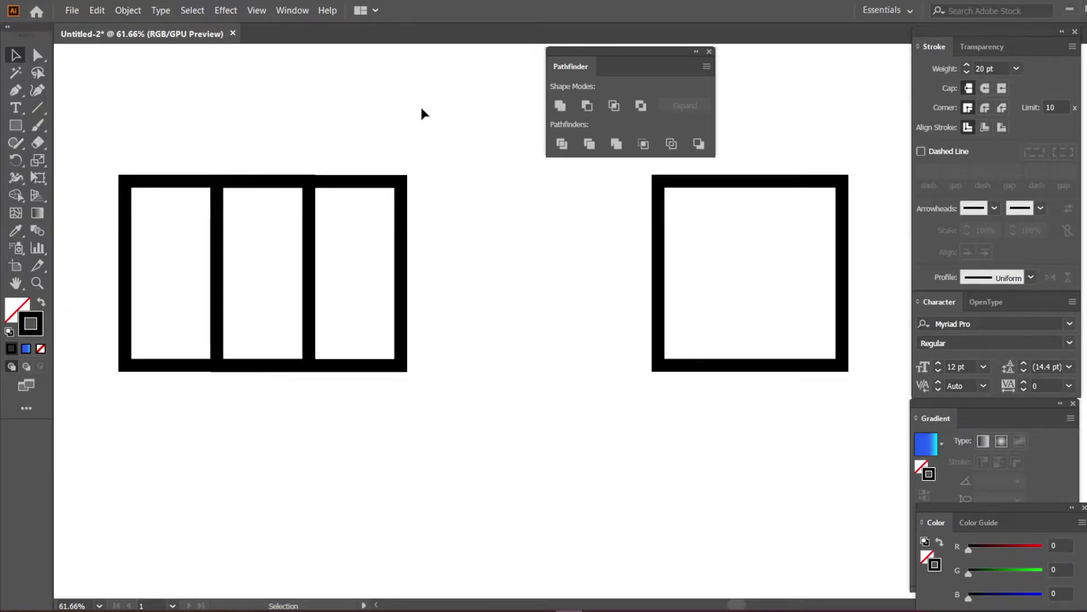
- Unite the two overlapping squares into one rectangle
left_click_drag(421, 108, 108, 393)
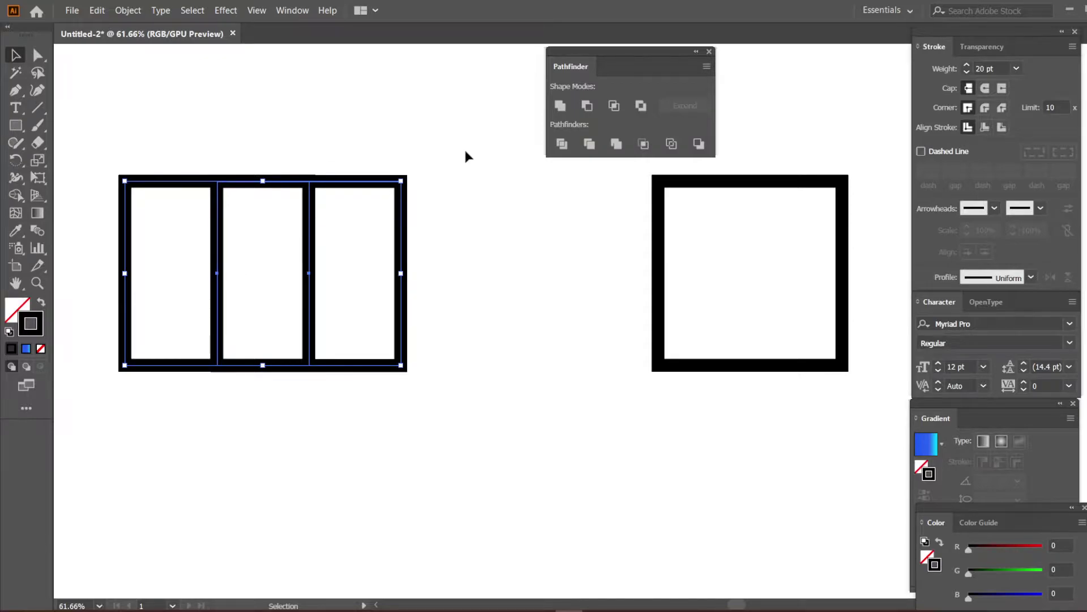
left_click(559, 106)
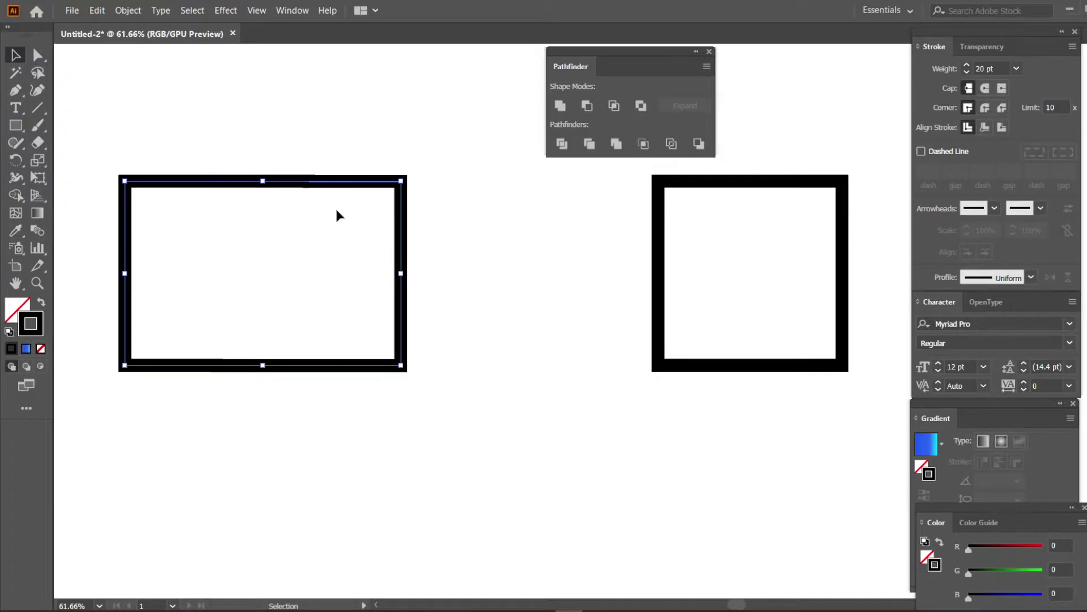
left_click(462, 213)
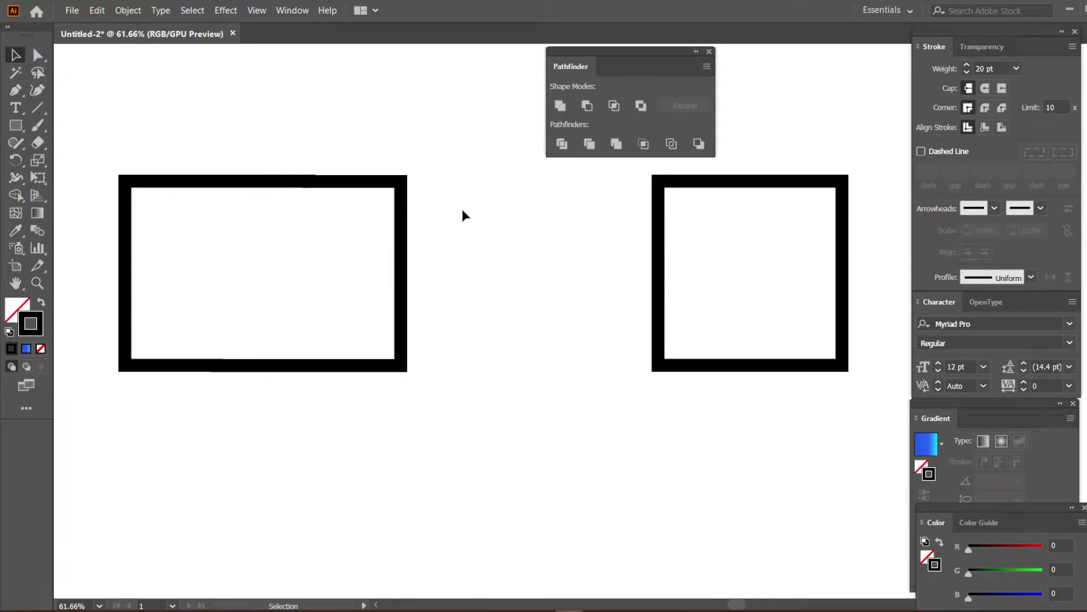
- Undo the unite and the middle square's move to restore the row of three separate squares
key("a")
key("ctrl+z")
key("ctrl+z")
key("v")
left_click(451, 144)
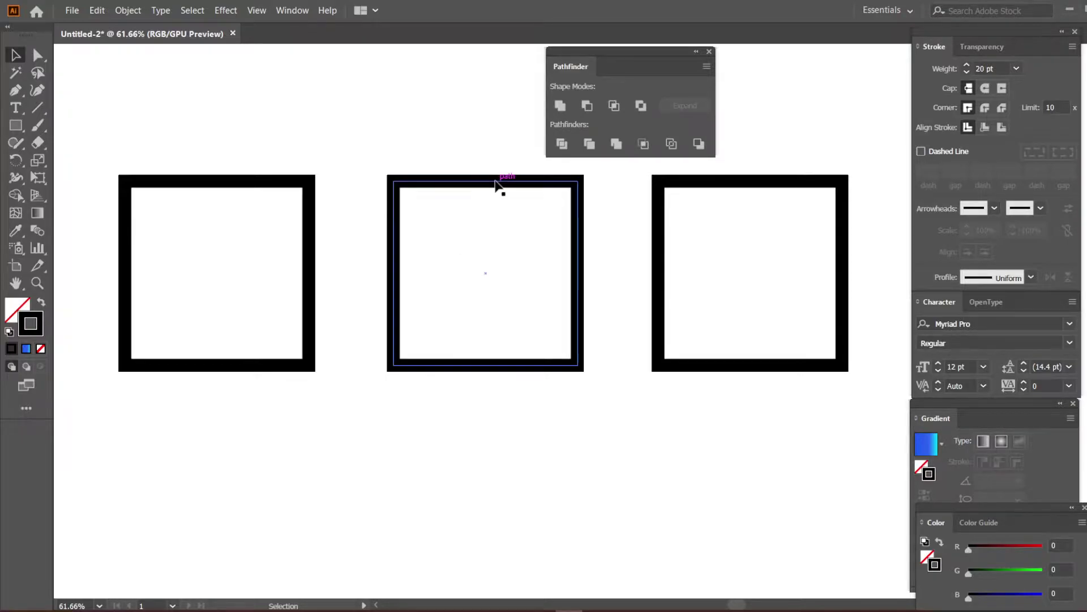
- Move the middle and last squares so they overlap the first square's lower-right and upper-right corners
mouse_move(496, 182)
left_mouse_down()
mouse_move(326, 294)
mouse_move(307, 280)
mouse_move(319, 309)
left_mouse_up()
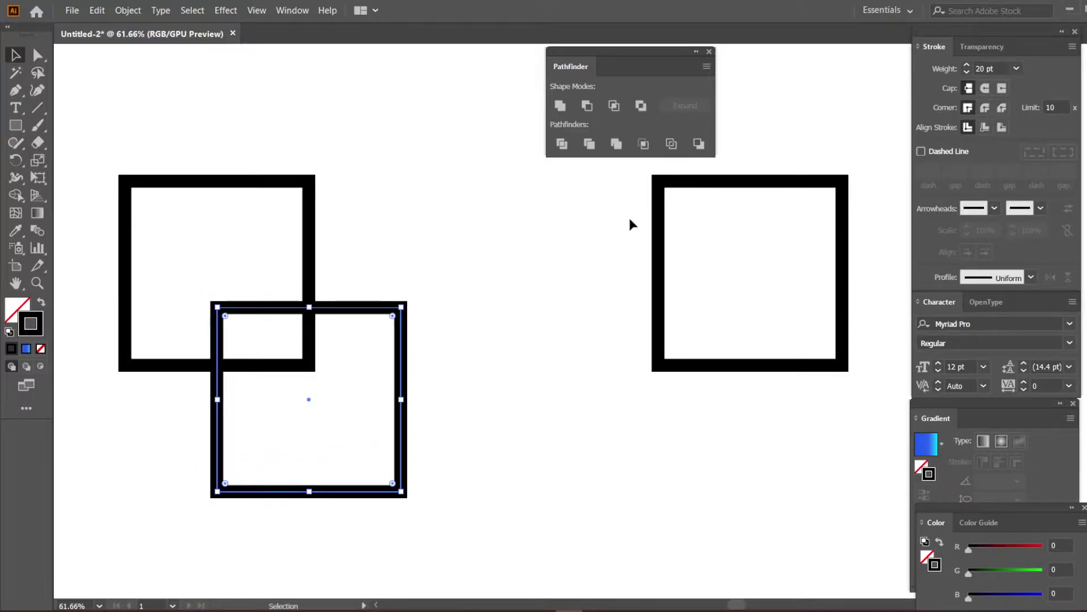
mouse_move(751, 185)
left_mouse_down()
mouse_move(352, 104)
mouse_move(301, 83)
mouse_move(309, 80)
left_mouse_up()
left_click(510, 273)
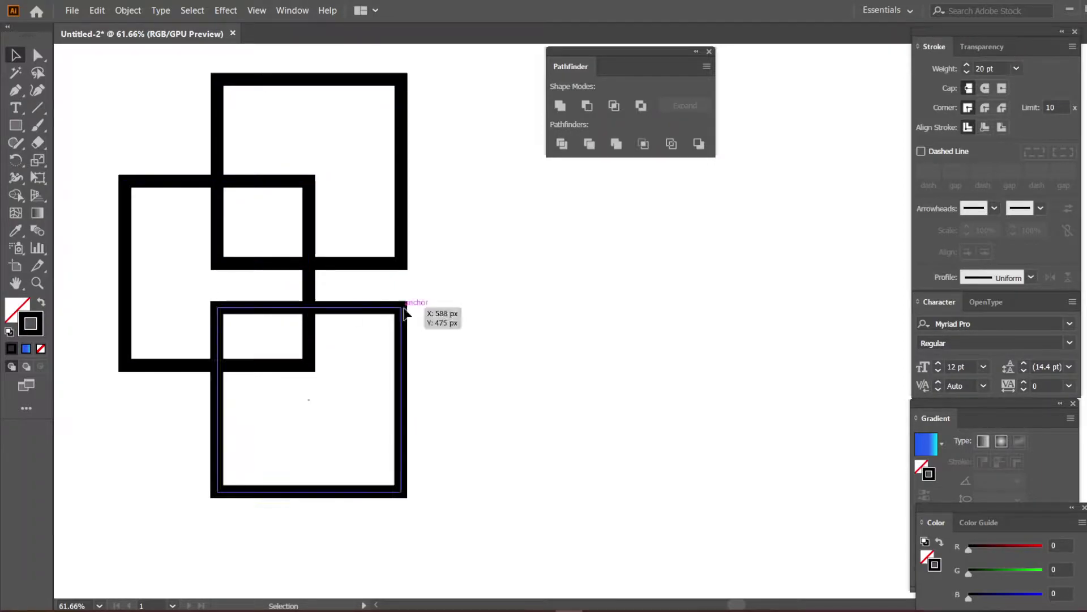
- Unite all three overlapping squares into a single outline
left_click_drag(431, 56, 135, 516)
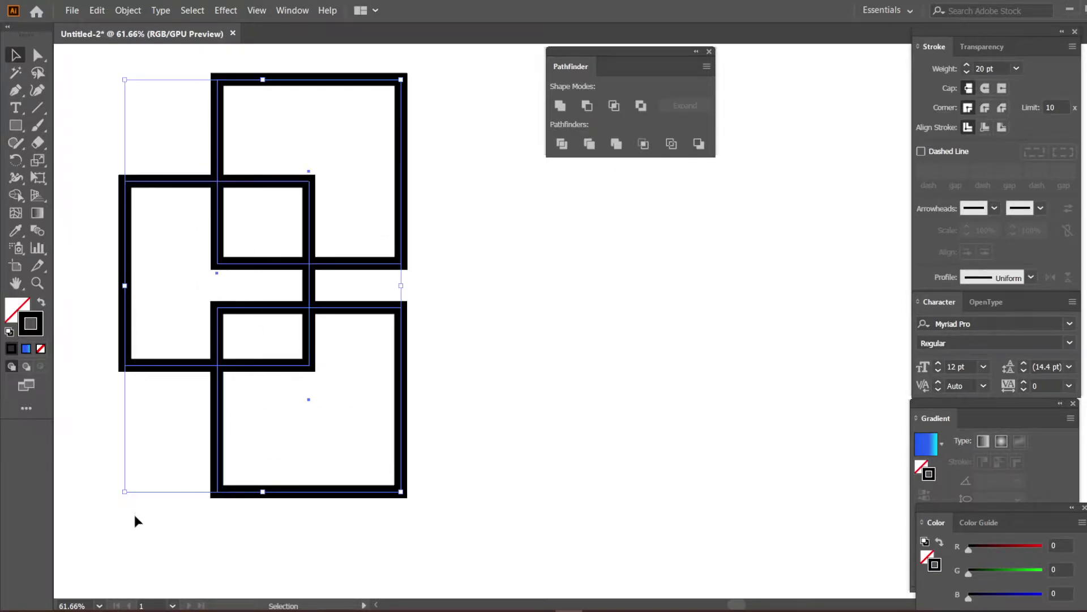
left_click(560, 107)
left_click(561, 107)
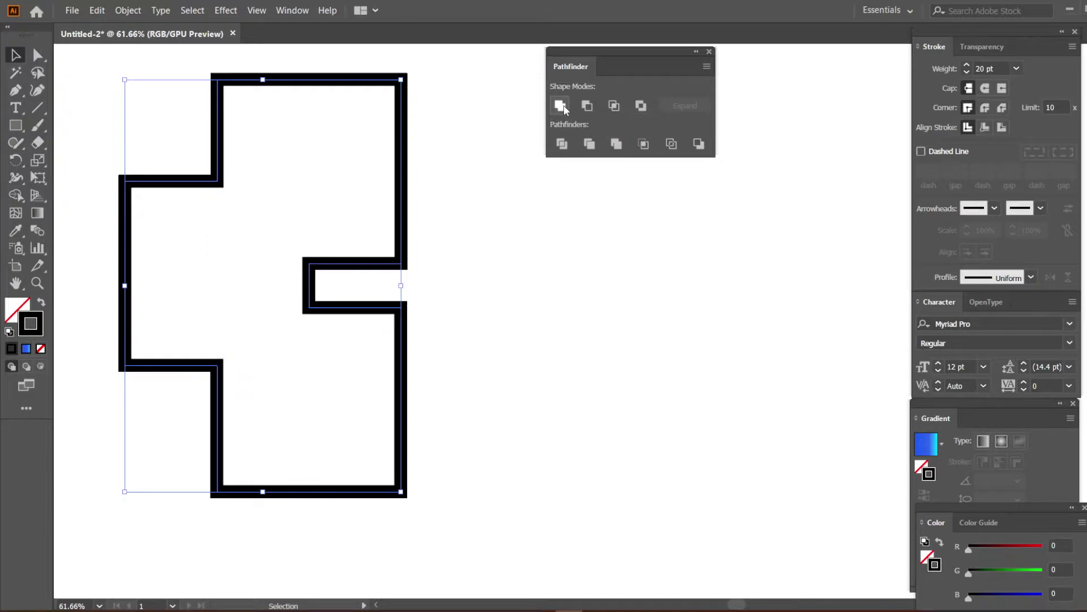
left_click(529, 349)
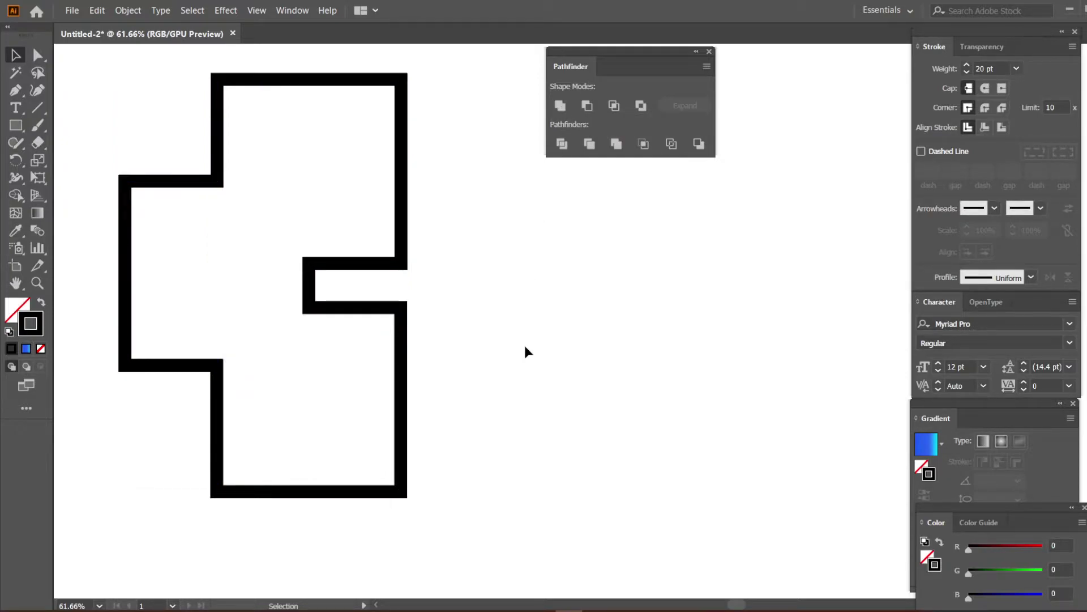
- Undo the three-square unite and both square moves
key("ctrl+a")
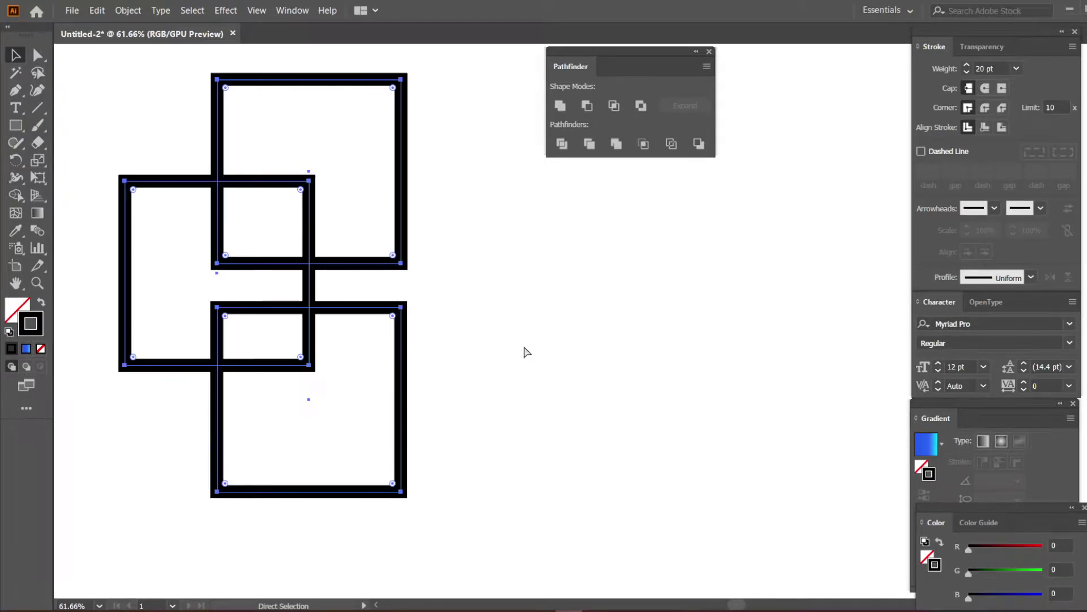
key("ctrl+z")
key("ctrl+z")
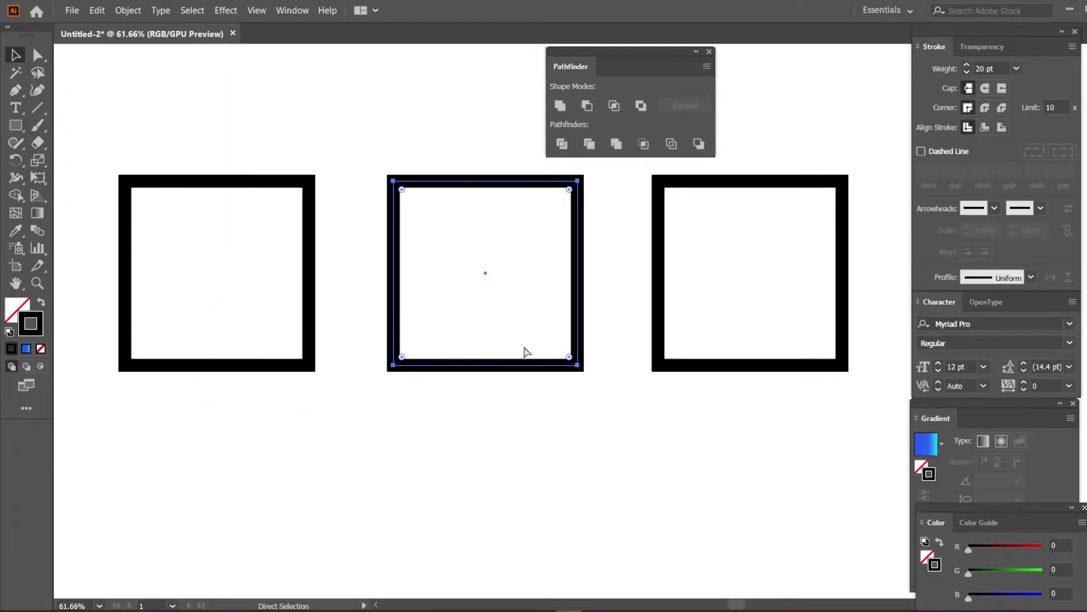
- Draw a circle with the Ellipse tool below the first square, roughly as wide as that square
scroll(522, 351, "down", 3)
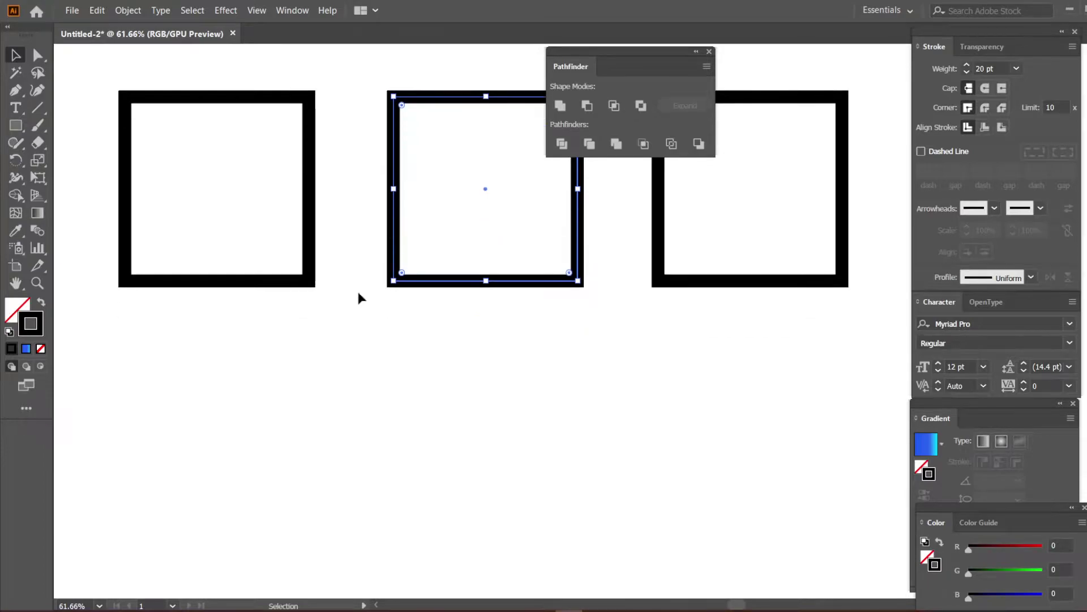
left_click_drag(12, 134, 60, 164)
left_click_drag(213, 430, 118, 408)
scroll(323, 450, "down", 3)
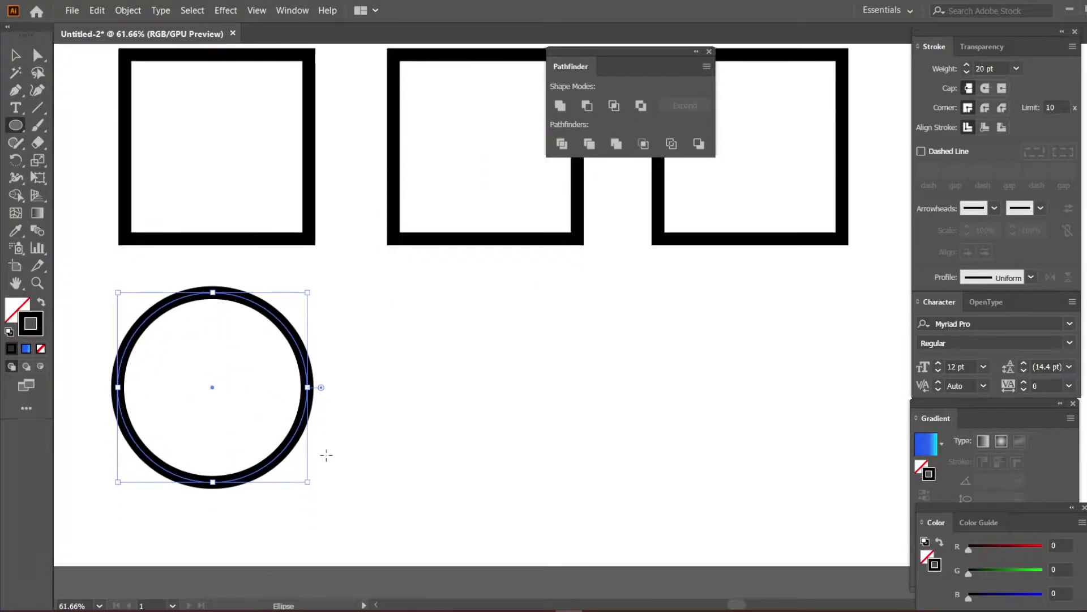
key("v")
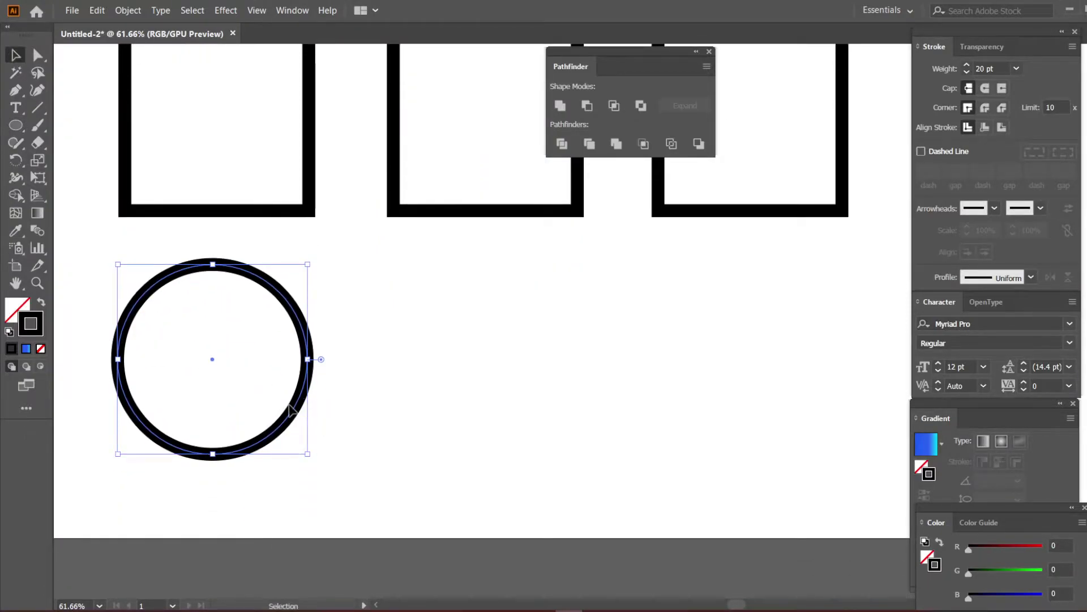
- Duplicate the circle three times to make an evenly spaced horizontal row of four circles
left_click_drag(297, 413, 898, 424)
left_click_drag(796, 404, 711, 402)
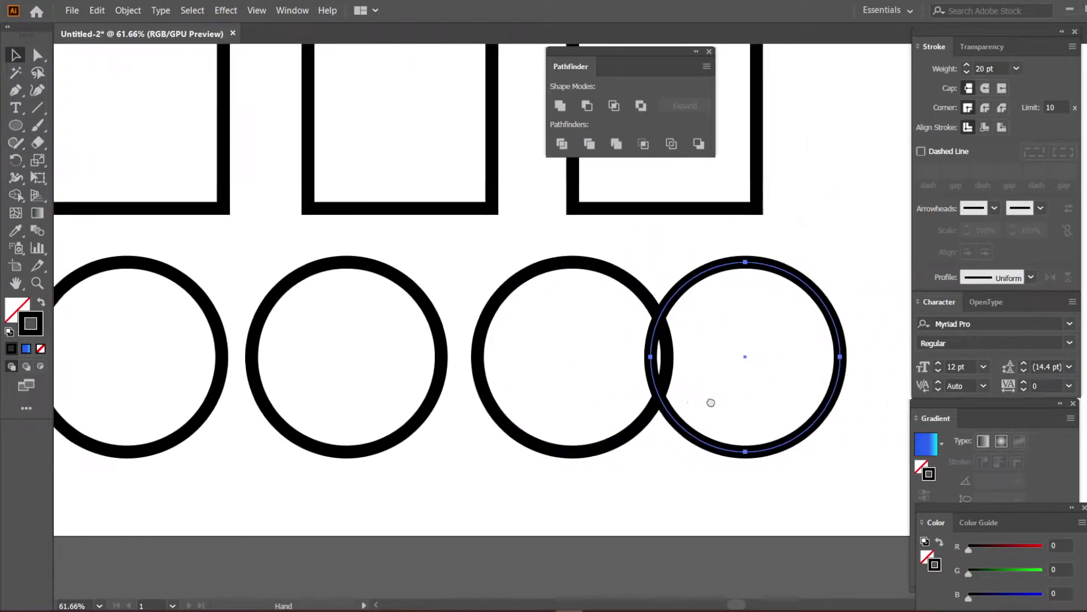
left_click_drag(772, 449, 824, 447)
left_click_drag(661, 356, 723, 387)
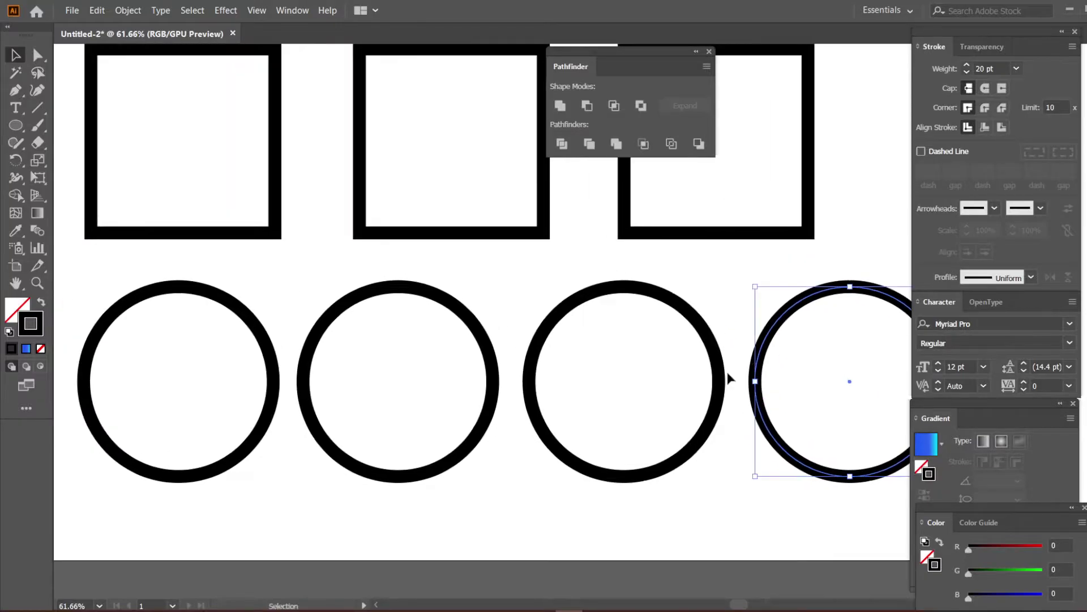
left_click(704, 286, "ctrl")
left_click_drag(657, 293, 605, 273)
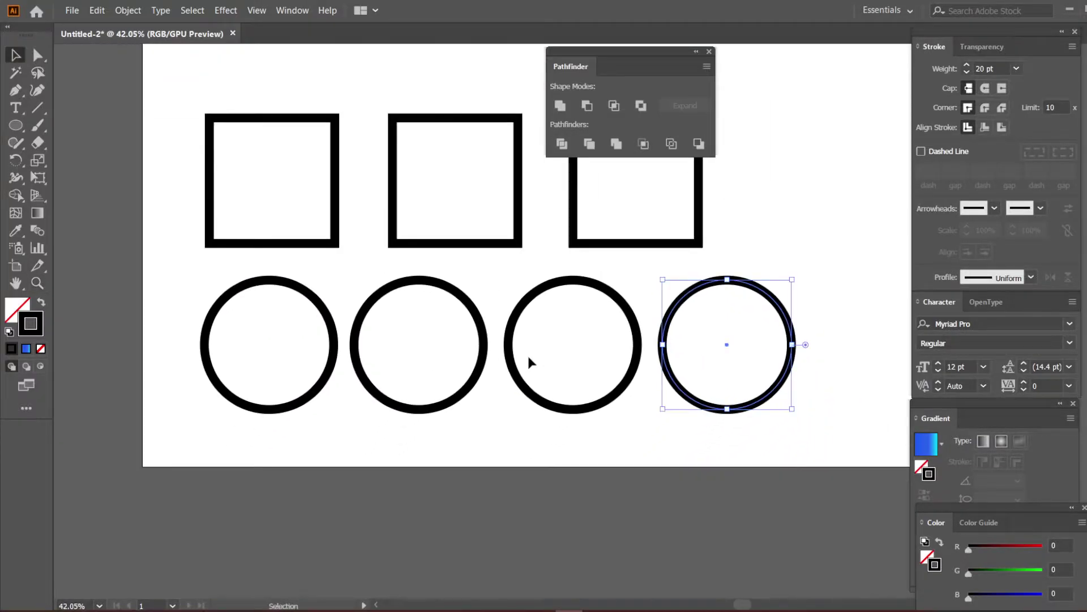
- Move the row of four circles farther down, leaving a wider gap below the squares
left_click(478, 272)
left_click_drag(535, 269, 541, 335)
left_click_drag(756, 316, 273, 231)
left_click_drag(438, 308, 429, 238)
key("z")
left_click_drag(452, 372, 503, 371)
left_click_drag(427, 371, 440, 287)
key("v")
left_click(454, 199)
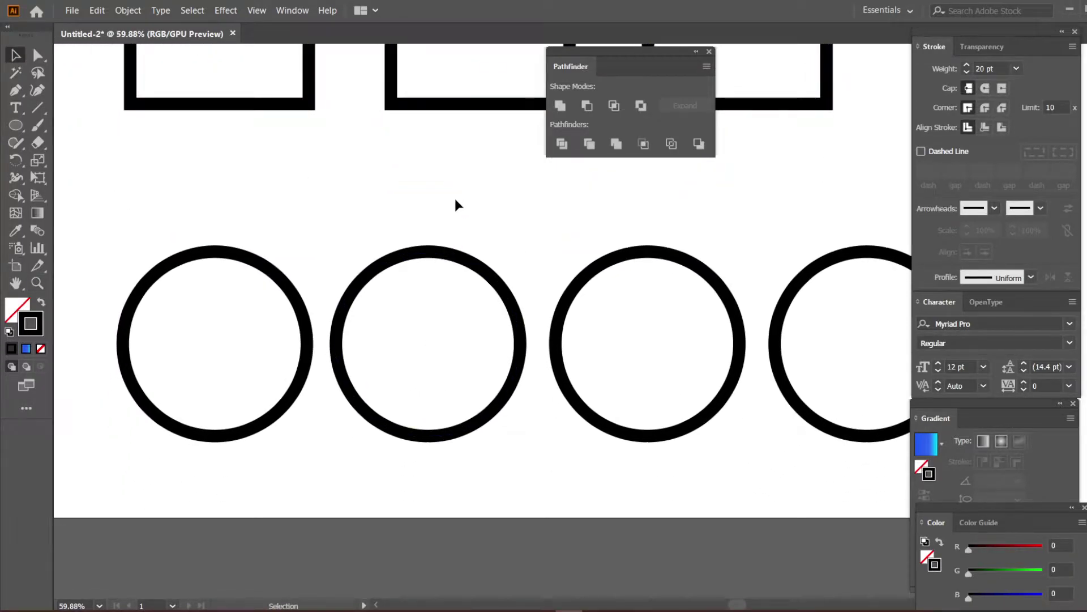
- Move the second, third and fourth circles to overlap around the first circle in a cloud-like cluster
left_click_drag(480, 238, 475, 256)
left_click_drag(512, 369, 373, 245)
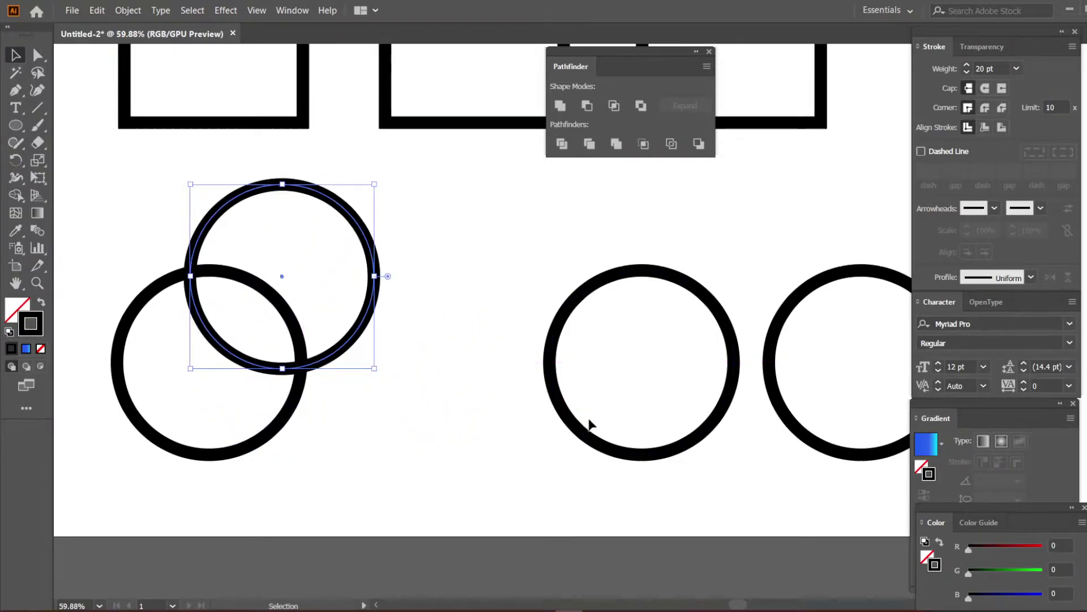
left_click_drag(654, 455, 304, 452)
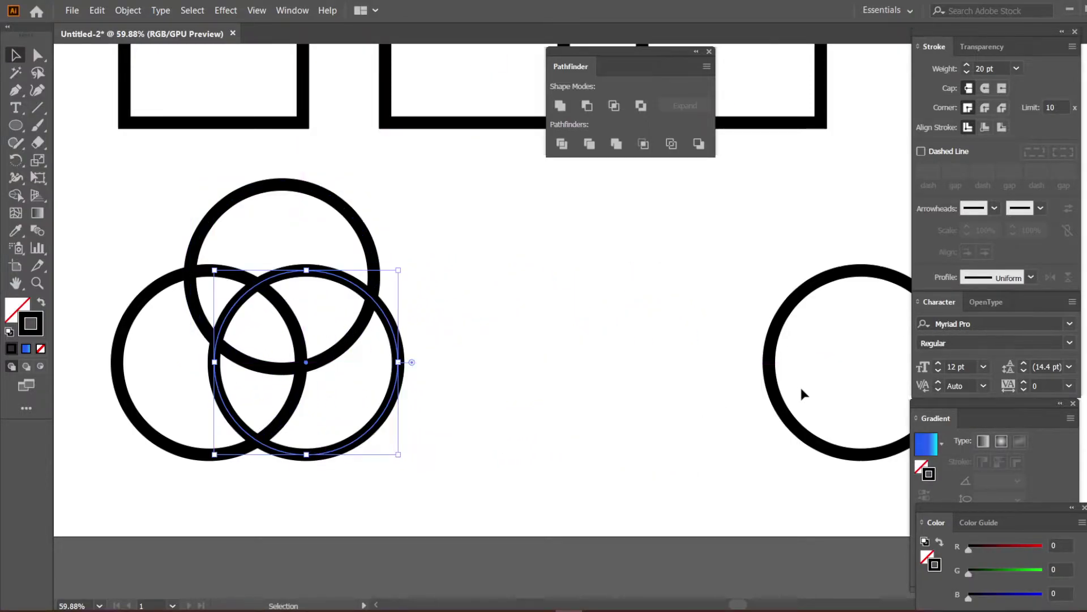
left_click_drag(791, 424, 346, 376)
left_click(612, 432)
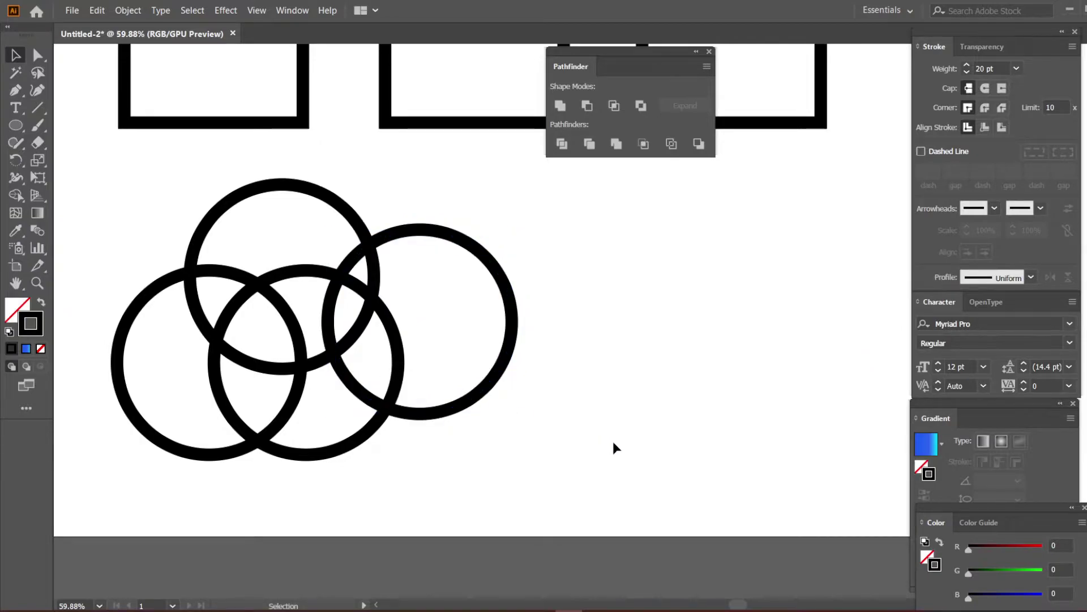
- Unite the four overlapping circles into a single cloud outline and deselect it
left_click_drag(606, 472, 142, 193)
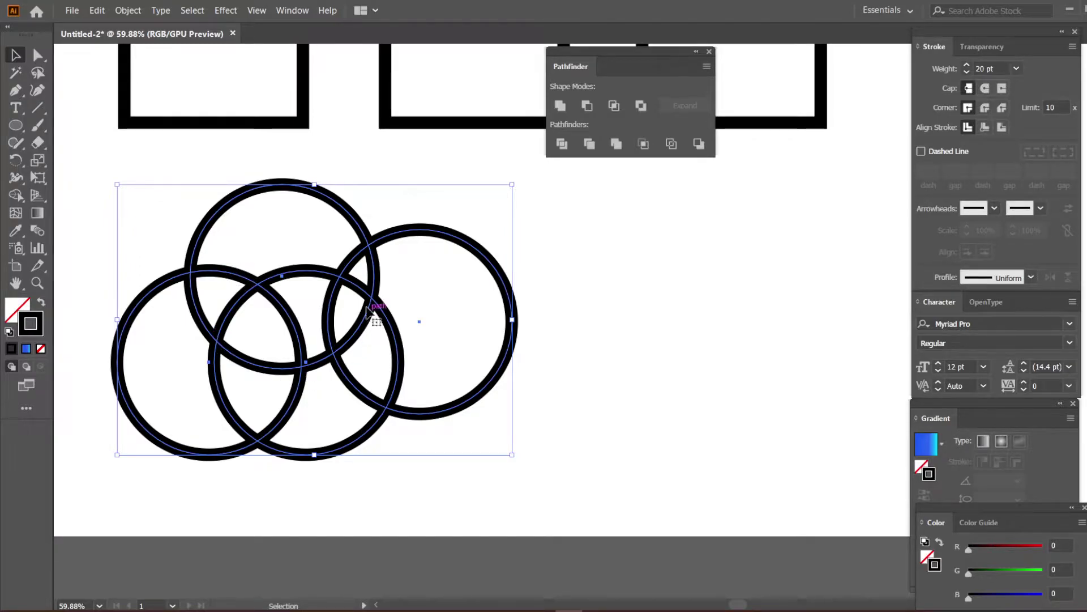
left_click(560, 106)
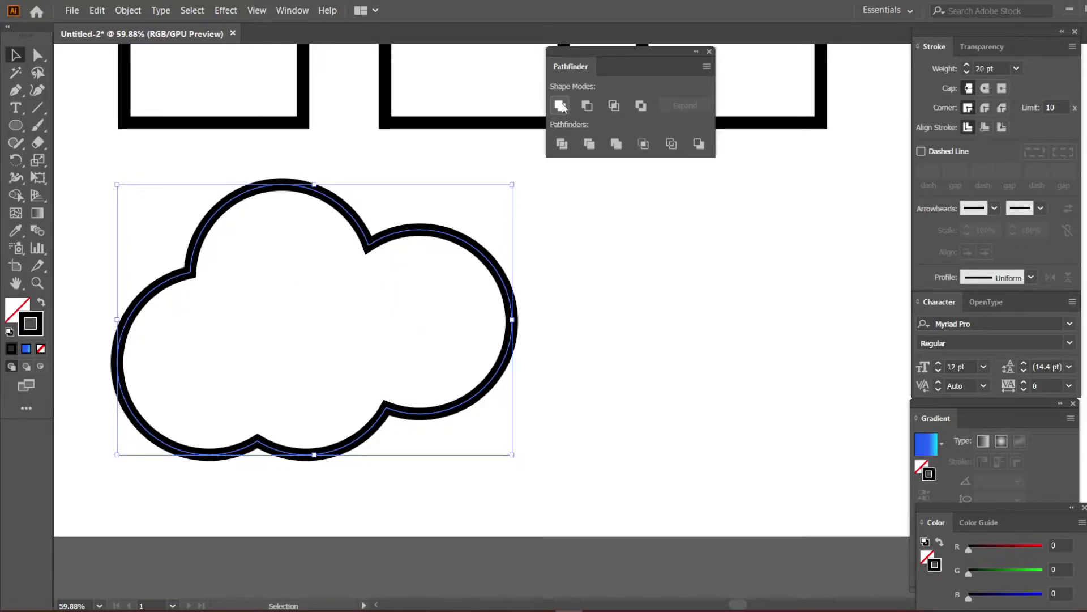
left_click(603, 335)
- Shift the united cloud outline slightly to the right beneath the squares
key("z")
left_click(560, 345, "alt")
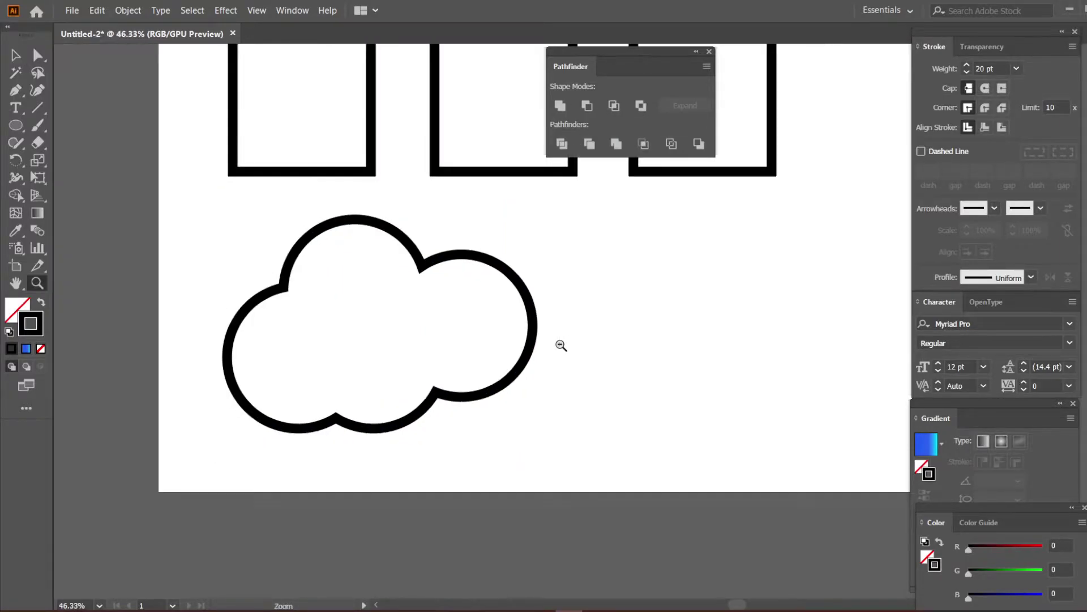
left_click_drag(577, 304, 525, 343)
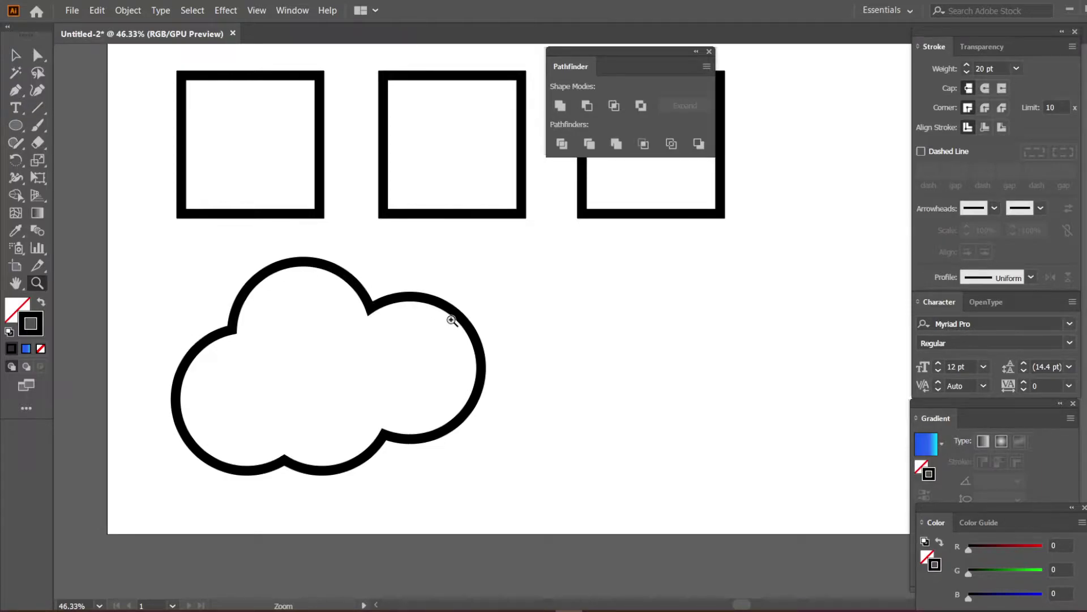
key("v")
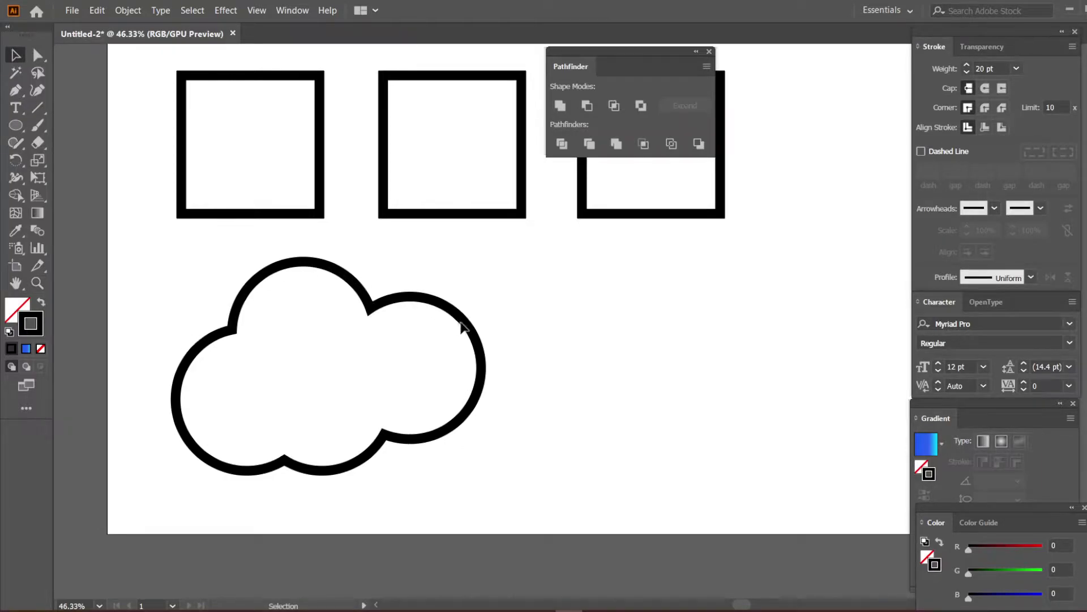
left_click_drag(464, 327, 517, 315)
mouse_move(528, 251)
left_mouse_down()
mouse_move(476, 315)
mouse_move(471, 292)
mouse_move(529, 258)
left_mouse_up()
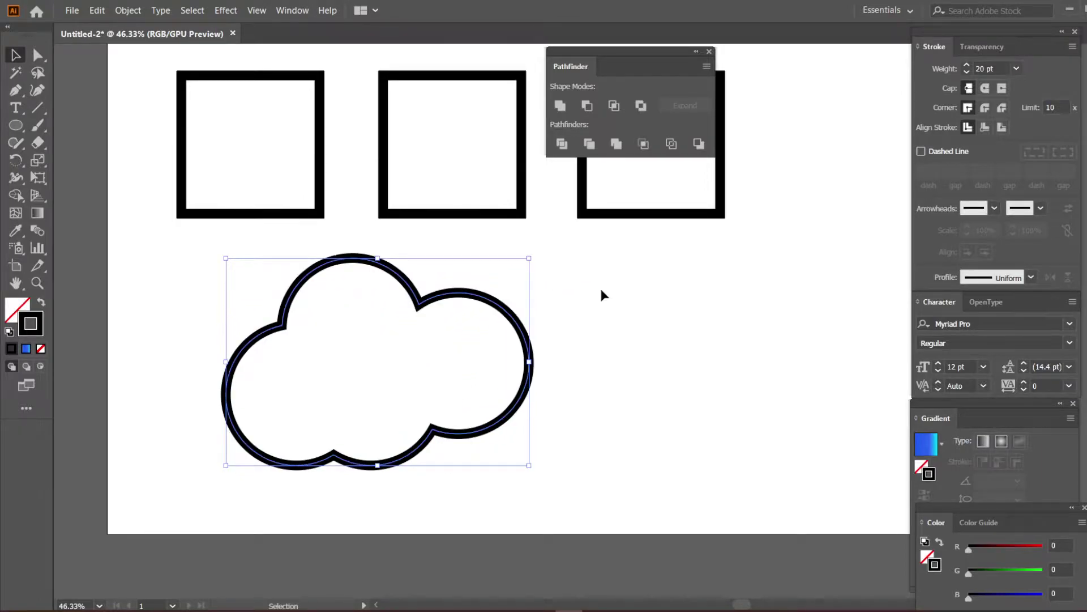
- Undo the cloud move, the circle unite and the circle moves back to the row of four
key("a")
key("ctrl+z")
key("ctrl+z")
key("ctrl+z")
key("ctrl+z")
key("ctrl+z")
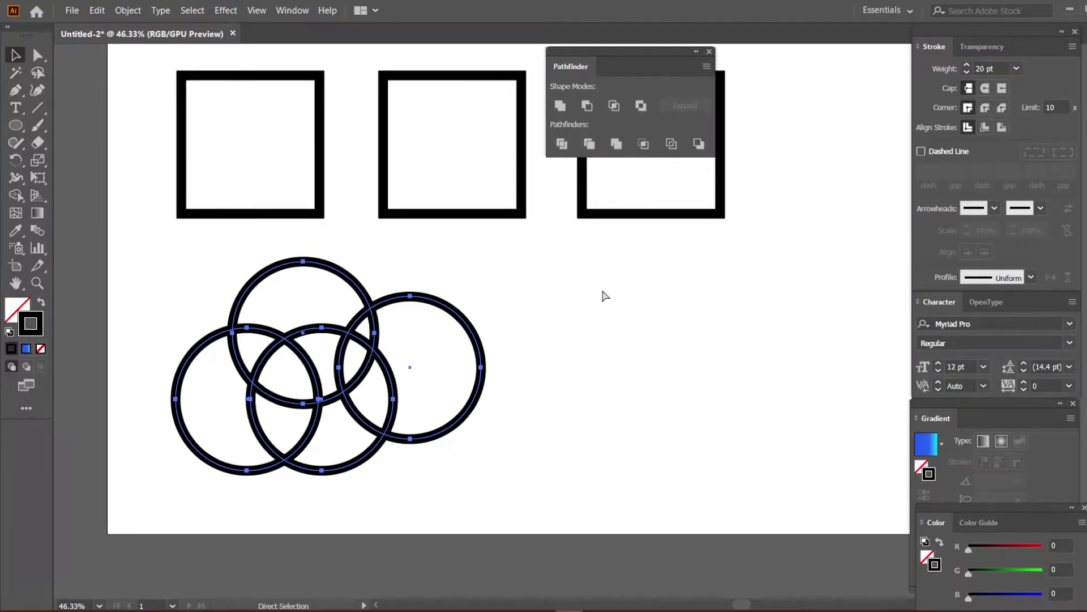
key("ctrl+z")
key("ctrl+z")
key("ctrl+z")
- Move the middle and last squares so they overlap the first square's lower-right and upper-right corners, and deselect them
key("v")
left_click(762, 270)
left_click_drag(761, 270, 730, 334)
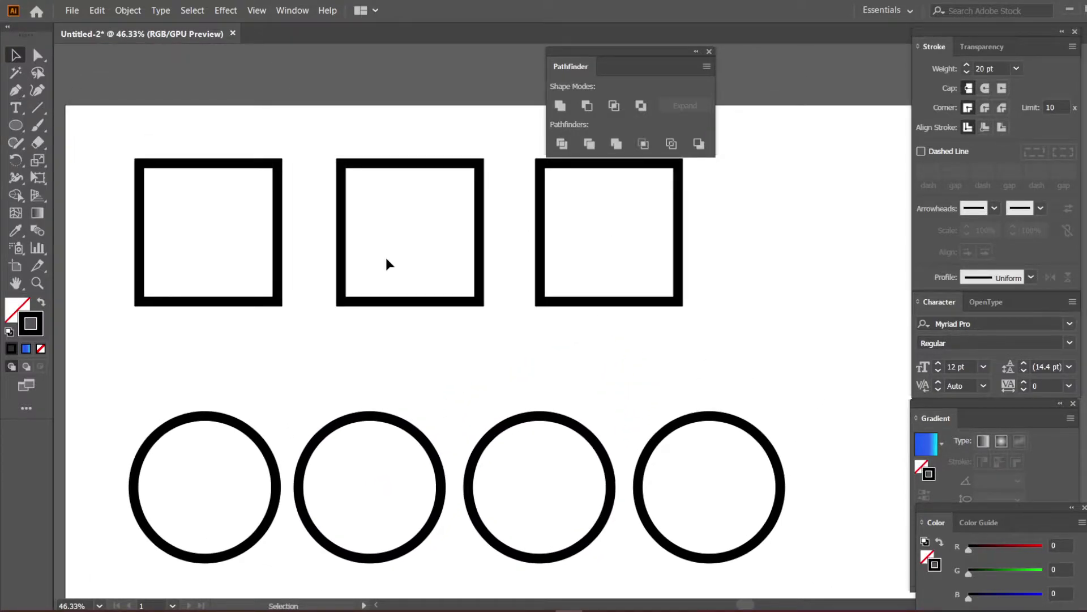
left_click_drag(400, 305, 267, 377)
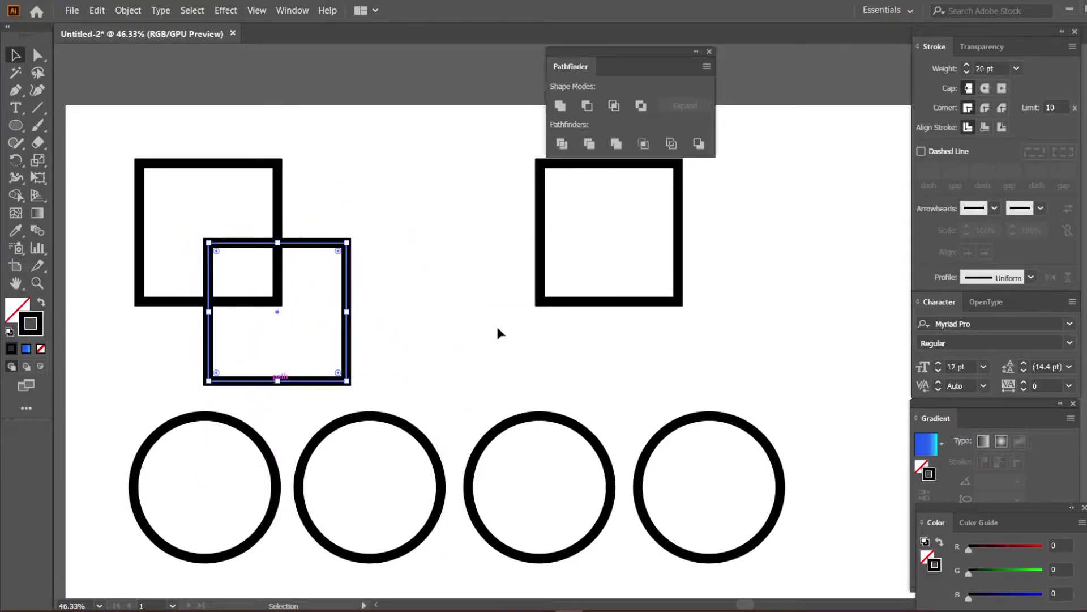
left_click_drag(599, 303, 264, 209)
left_click(440, 260)
- Try merging the three overlapping squares into one outline with the Shape Builder tool, and undo the merge
left_click_drag(440, 261, 530, 300)
left_click_drag(419, 281, 250, 186)
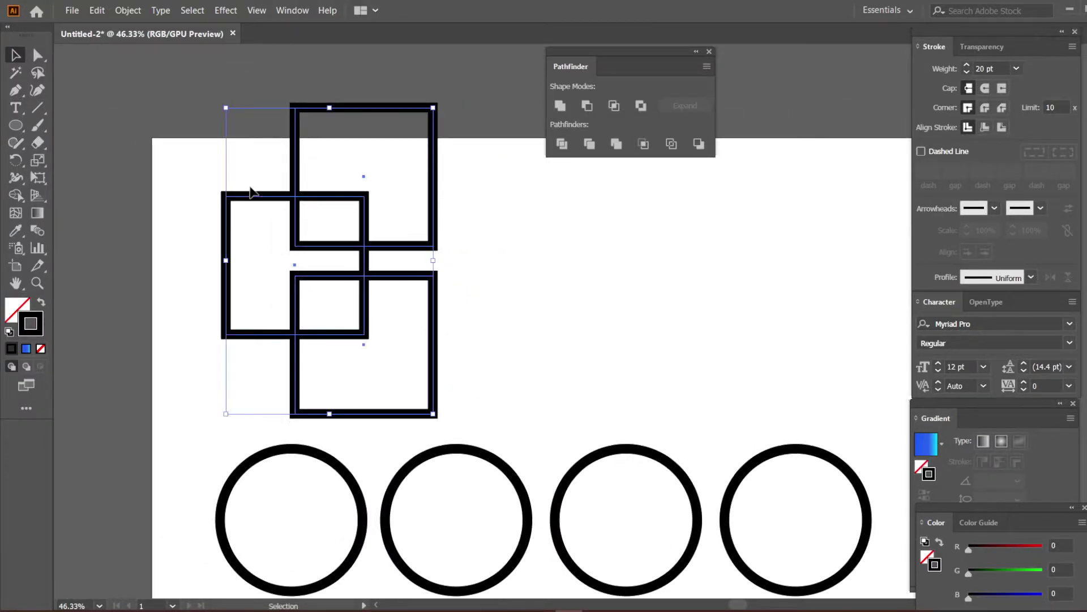
left_click(19, 192)
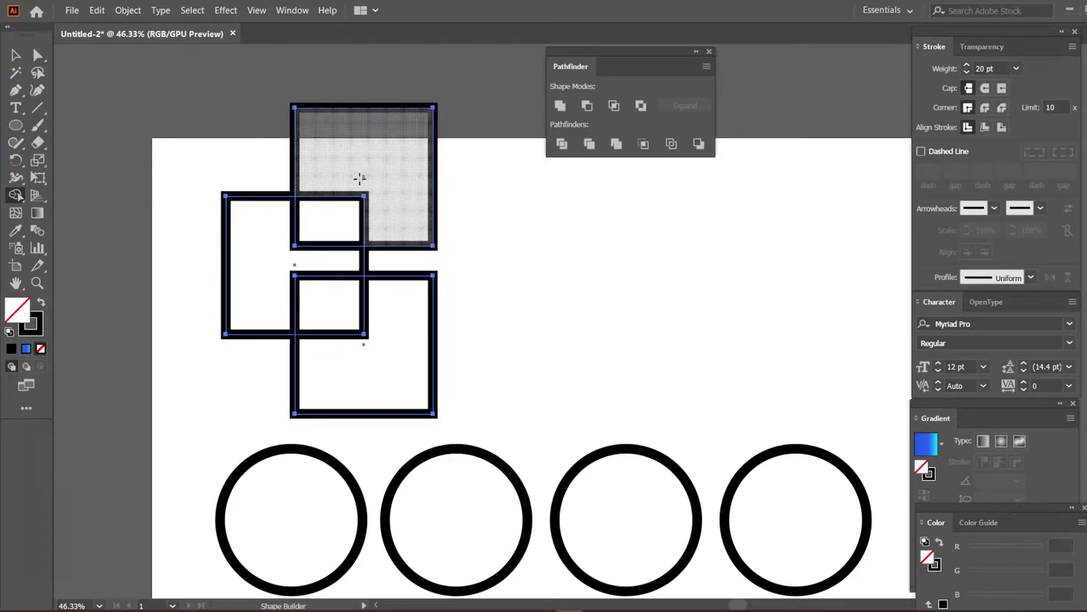
mouse_move(373, 157)
left_mouse_down()
mouse_move(293, 259)
mouse_move(354, 342)
left_mouse_up()
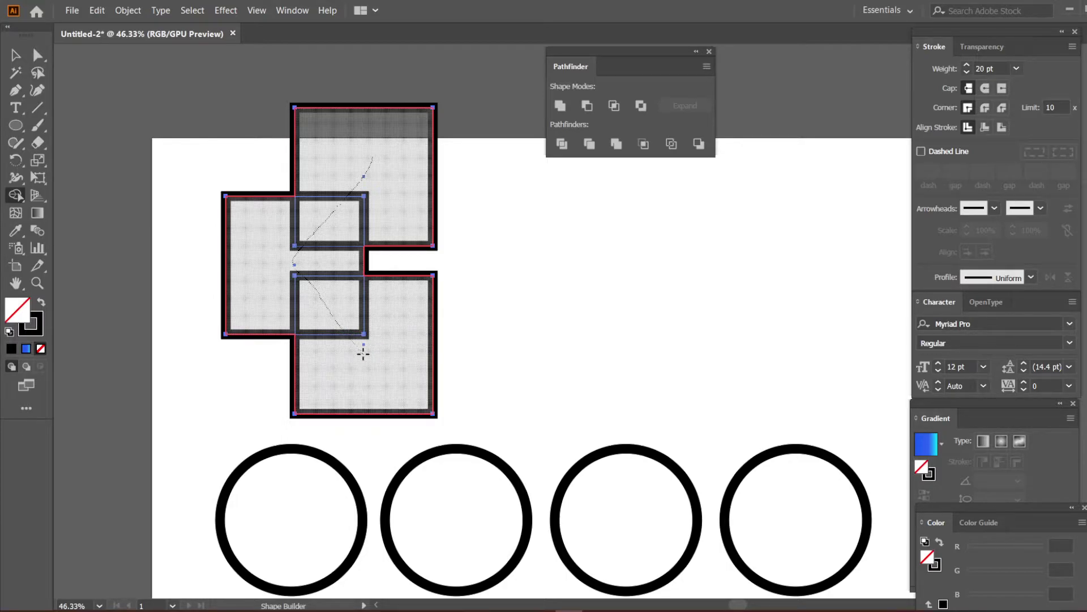
left_click_drag(363, 354, 363, 354)
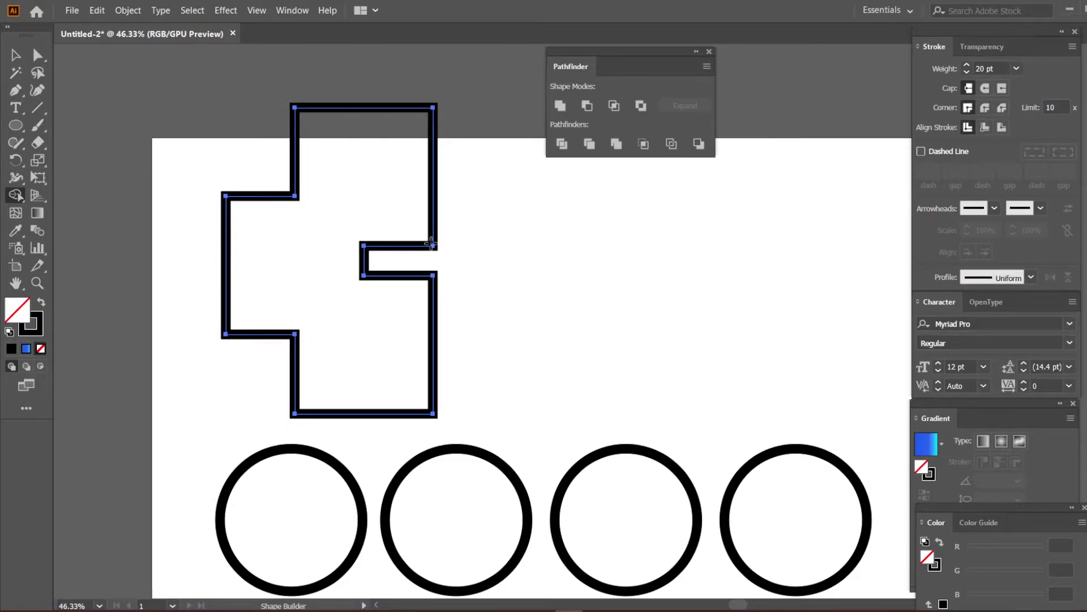
key("v")
key("ctrl+z")
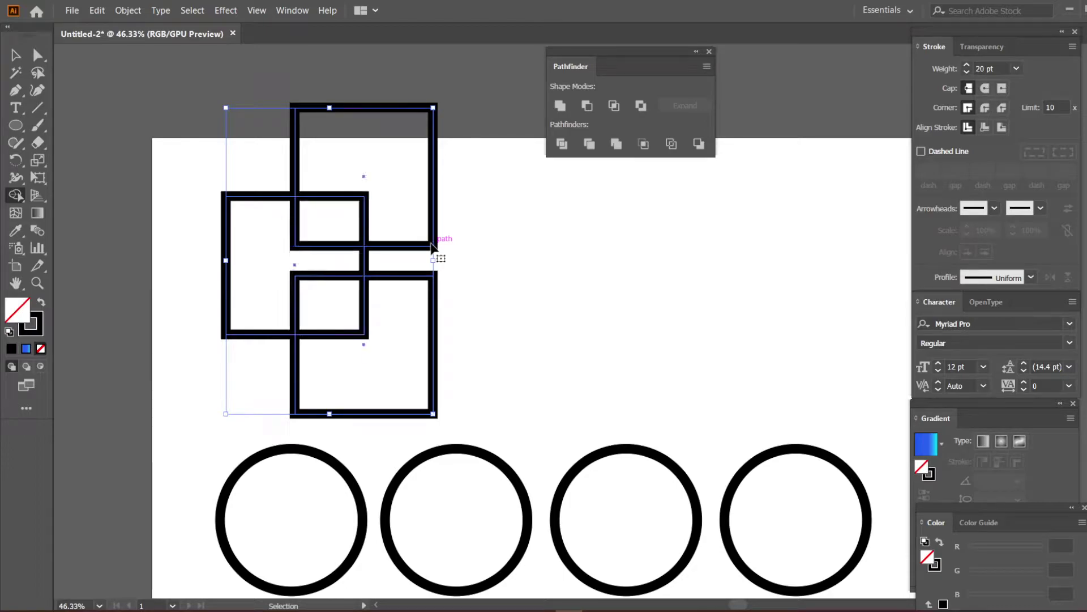
- Split the three overlapping squares into five separate regions with the Shape Builder tool
key("shift+m")
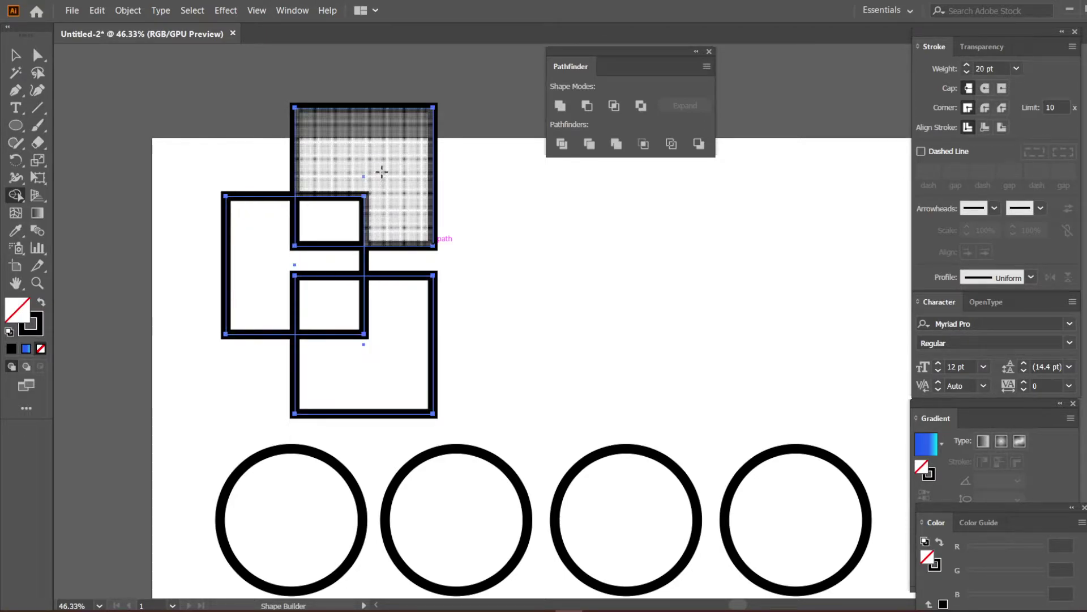
left_click(386, 155)
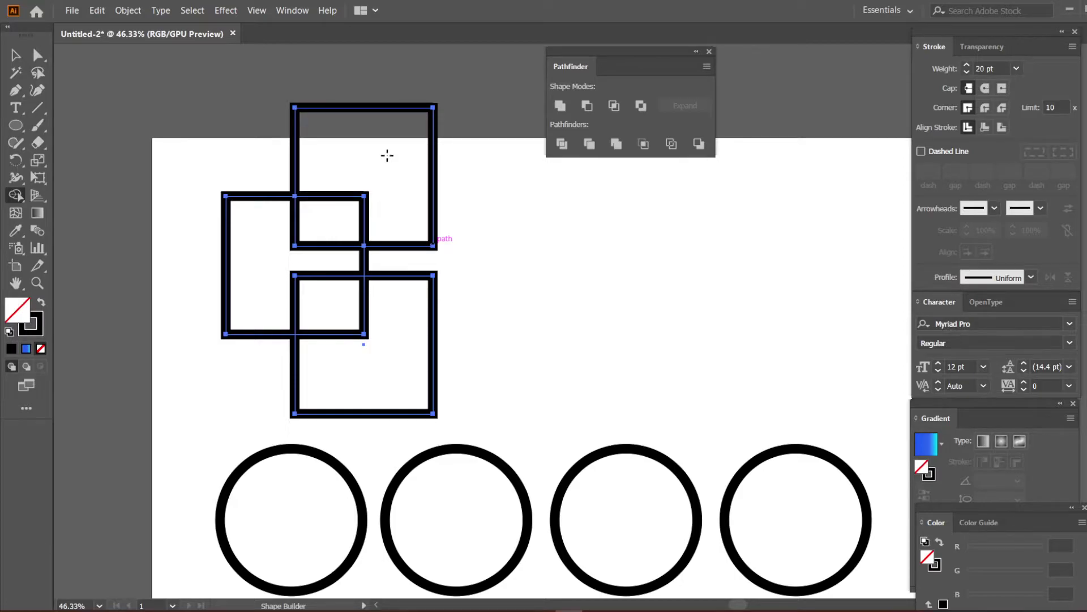
left_click(315, 215)
left_click(271, 270)
left_click(320, 302)
left_click(391, 344)
- Pull the separated pieces of the squares apart, moving the upper L-shape, the small overlap and the T-shaped piece
left_click(15, 55)
left_click(187, 138)
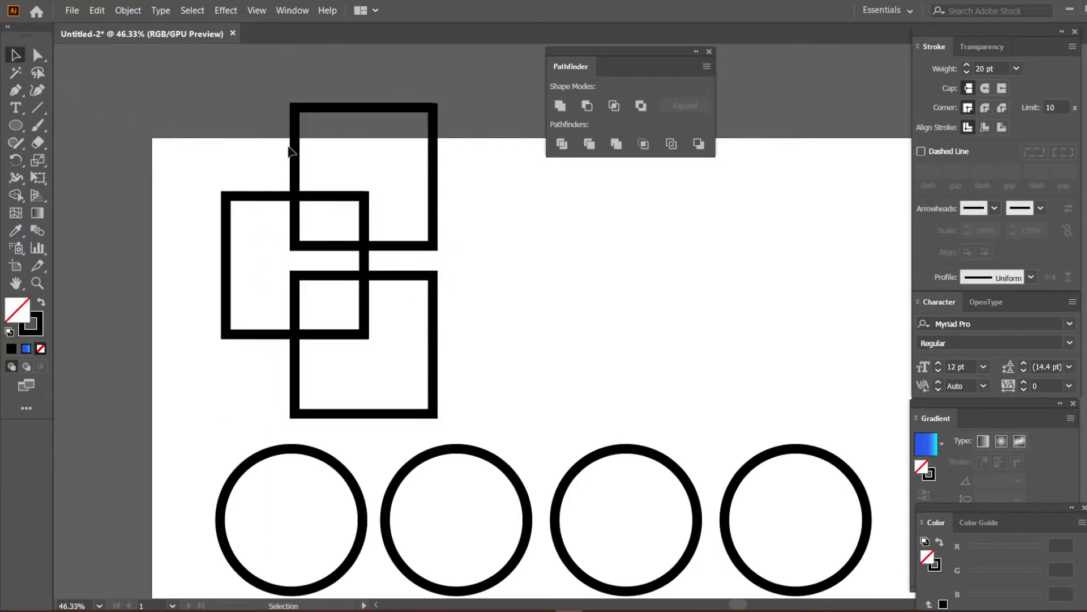
left_click_drag(437, 175, 535, 166)
left_click(340, 183)
left_click_drag(342, 158, 341, 158)
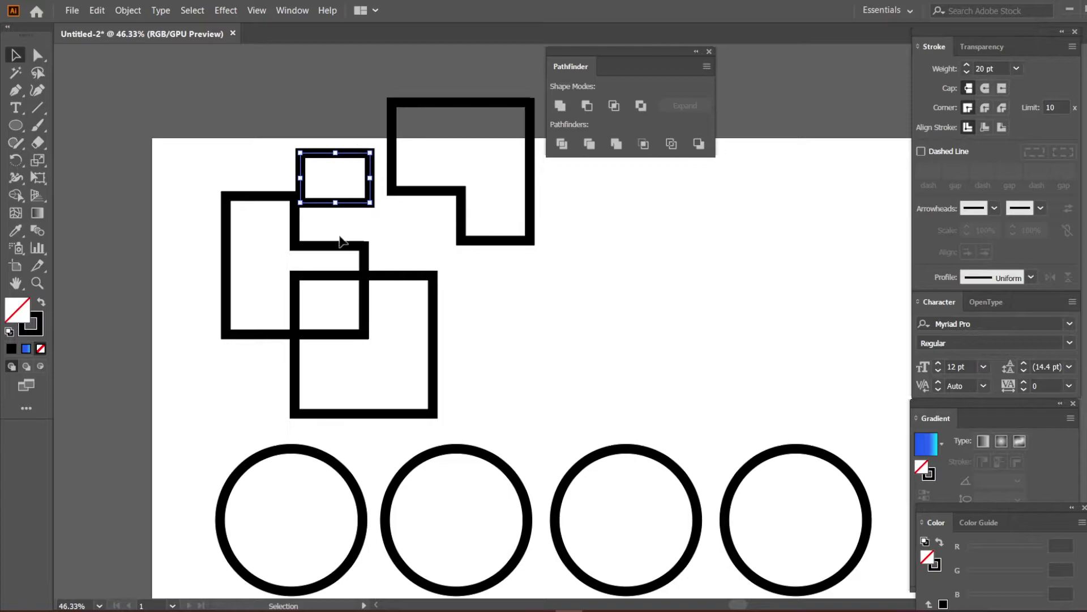
left_click_drag(340, 252, 267, 242)
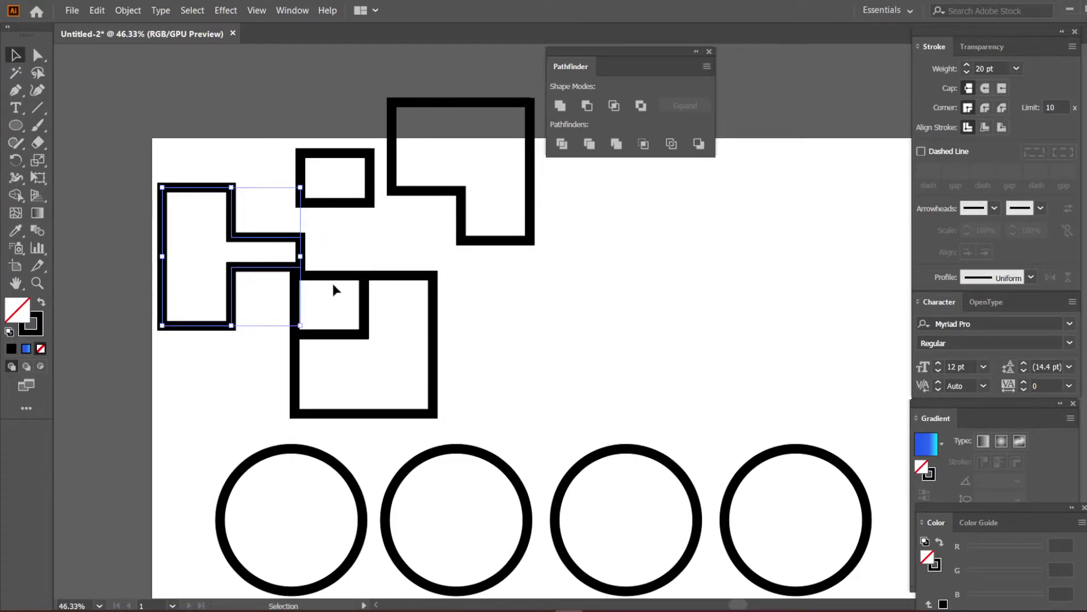
- Undo the piece moves and the Shape Builder splits back to three whole overlapping squares, and deselect everything
key("ctrl+z")
key("ctrl+z")
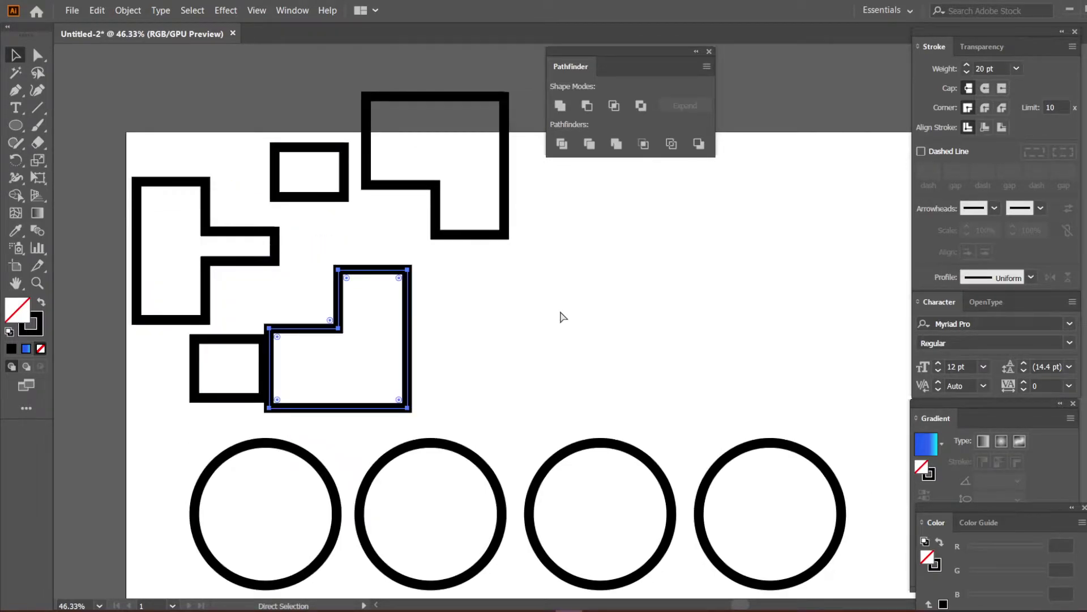
key("ctrl+z")
key("ctrl+z")
key("ctrl+z")
left_click(430, 225)
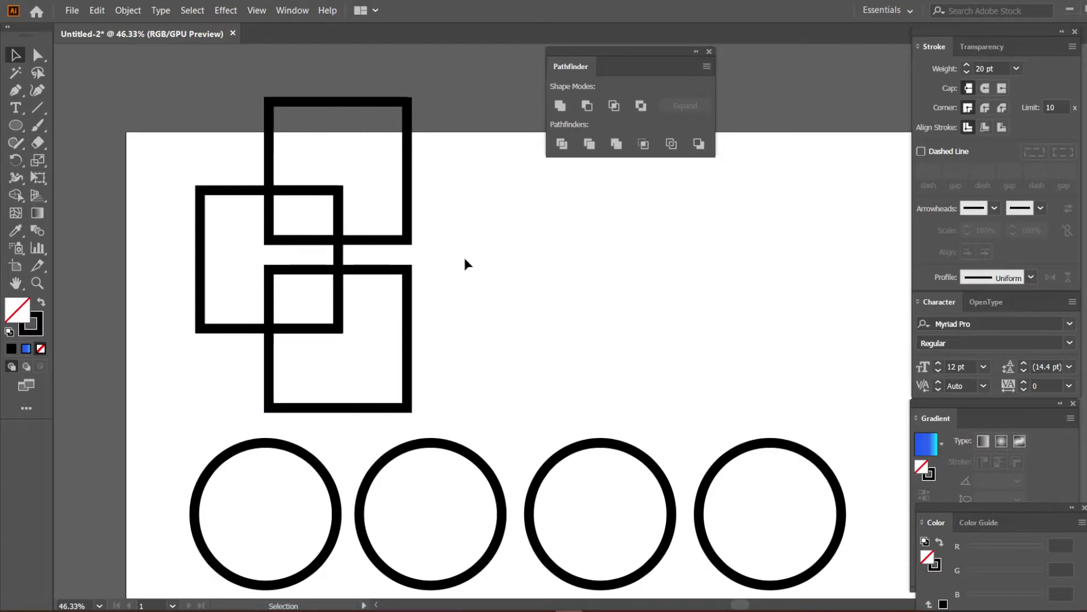
- Draw a new, slightly smaller square with the Rectangle tool on the empty artboard area beside the overlapping squares
left_click_drag(466, 257, 334, 257)
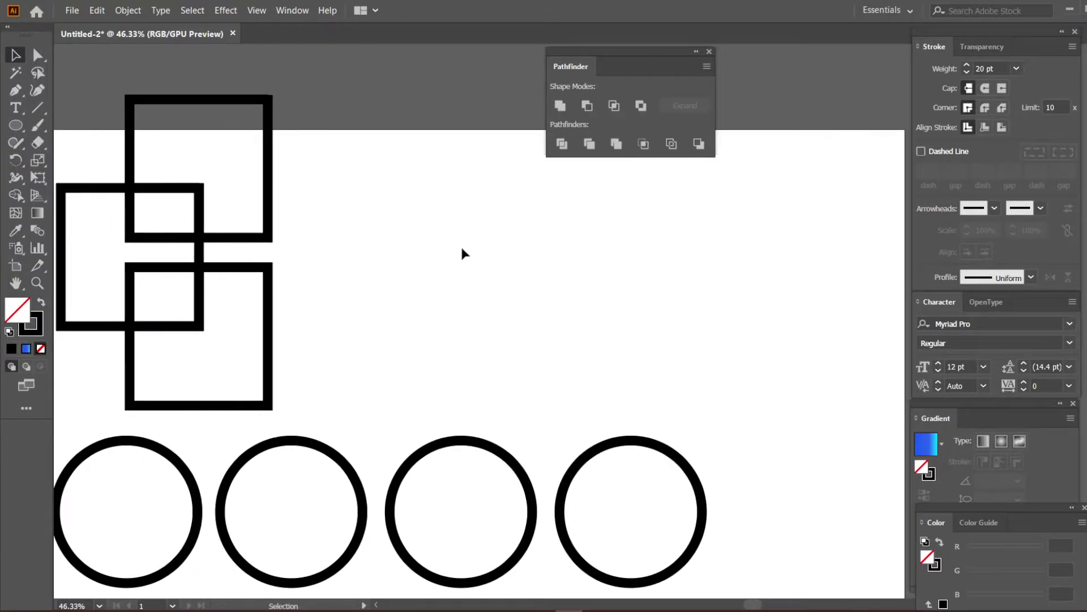
left_click_drag(15, 124, 62, 121)
left_click_drag(358, 173, 472, 283)
left_click_drag(549, 274, 437, 267)
key("v")
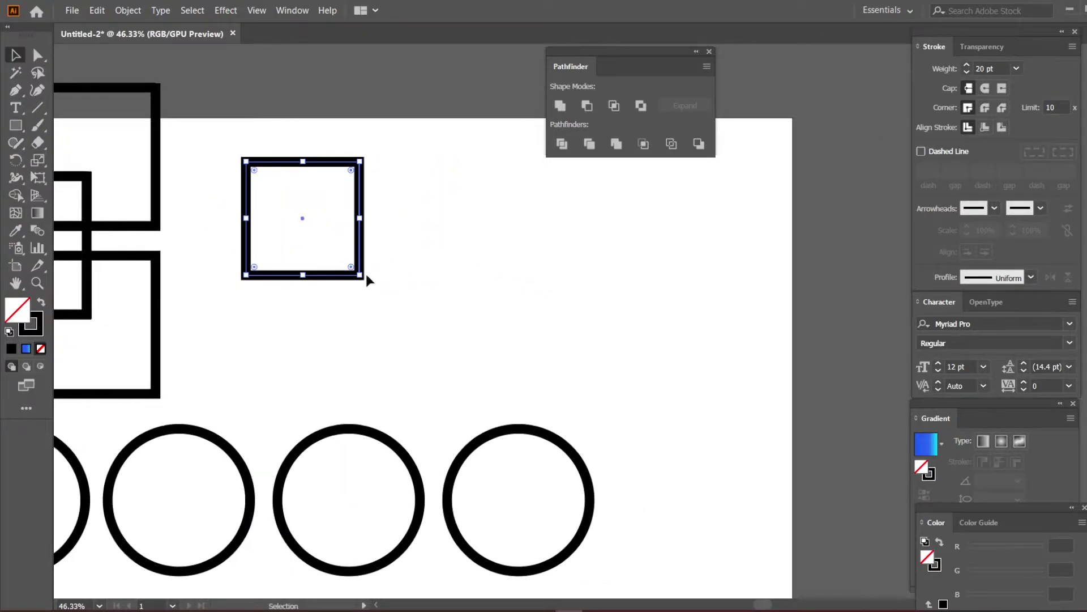
- Fill the new square with red (R 224, G 23, B 23)
double_click(26, 316)
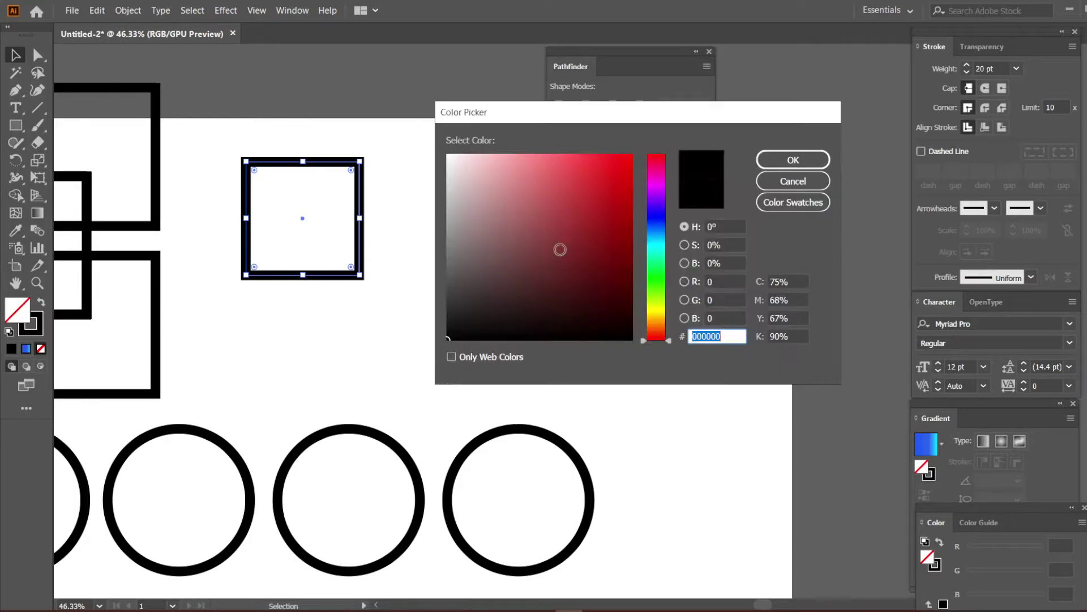
left_click(615, 175)
left_click(792, 160)
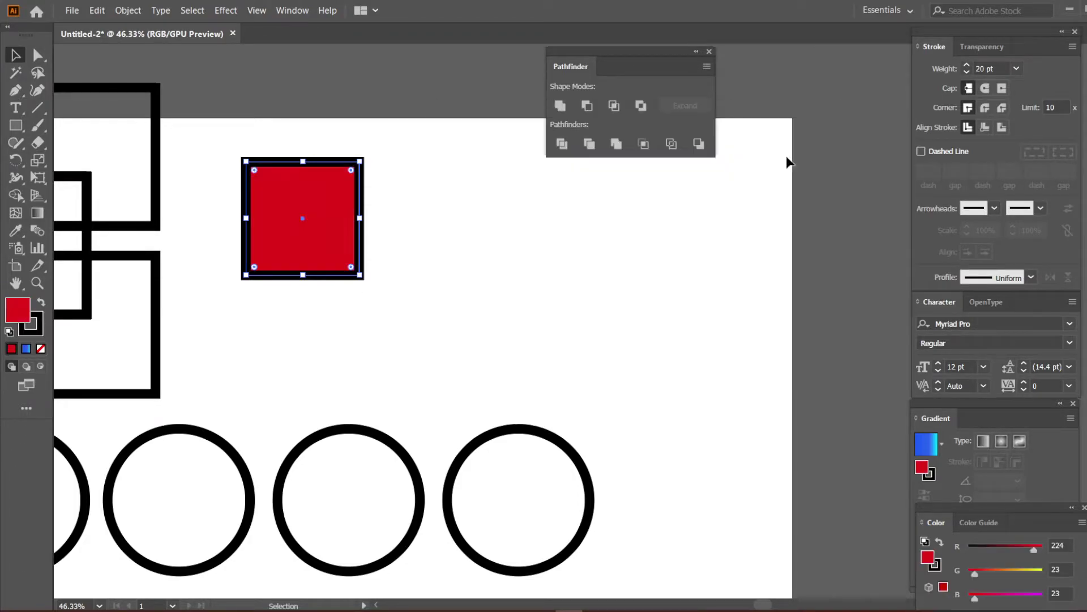
- Duplicate the red square twice, placing the copies over its lower-left and lower-right corners
left_click_drag(334, 228, 261, 309)
left_click(525, 307)
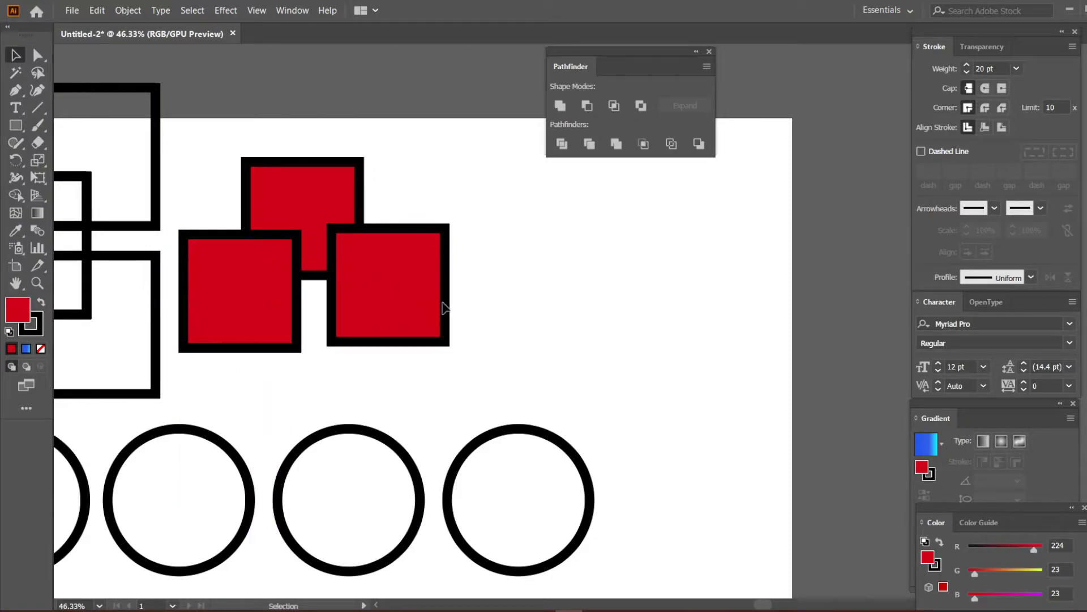
key("z")
left_click_drag(310, 260, 371, 278)
key("v")
left_click(309, 290)
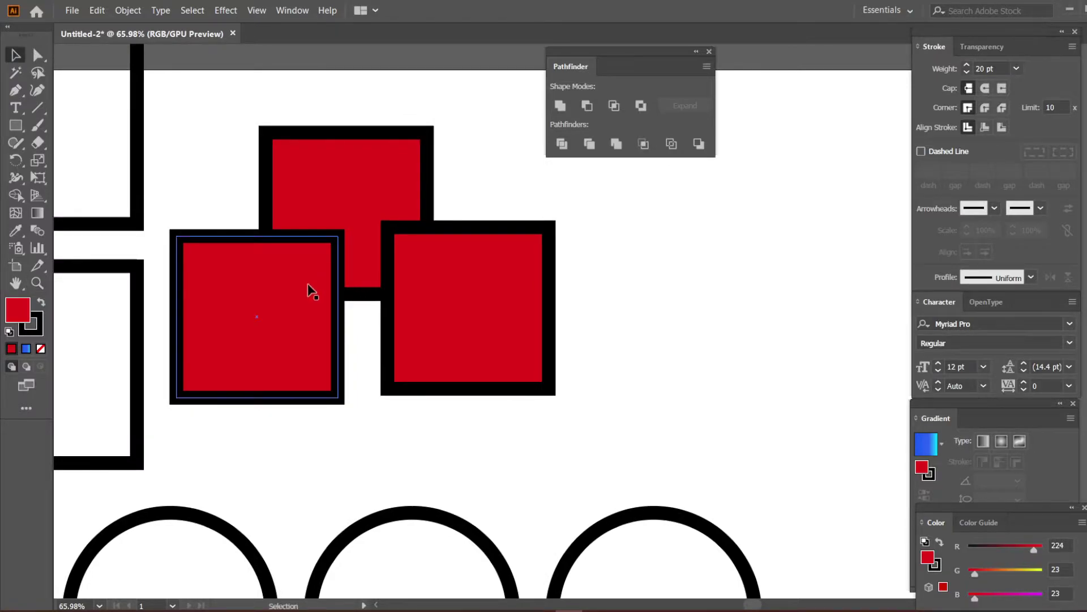
left_click(463, 268)
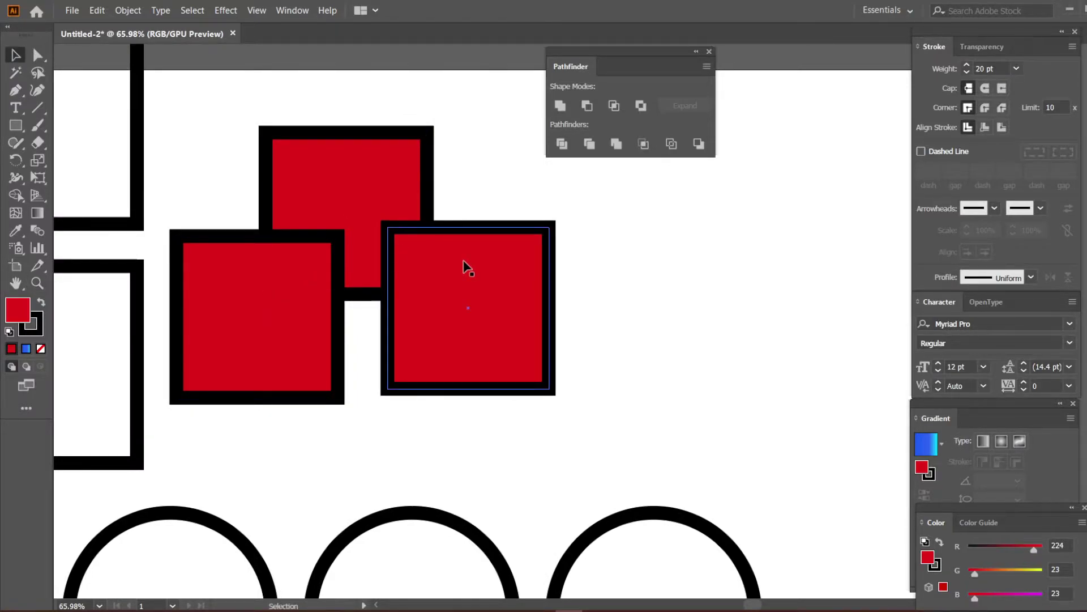
left_click(439, 214)
left_click(397, 180)
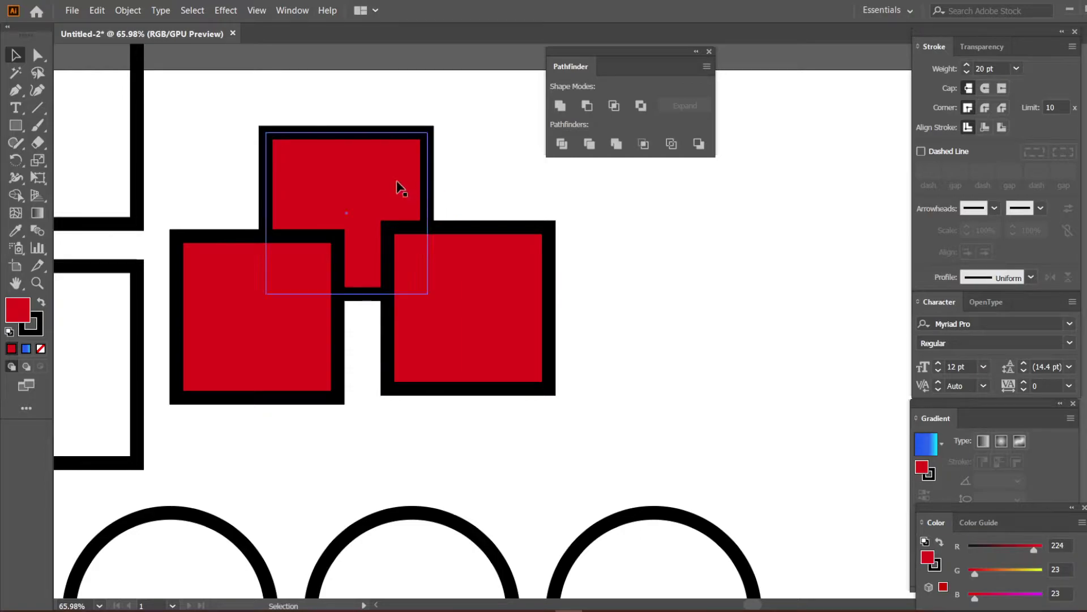
left_click(576, 196)
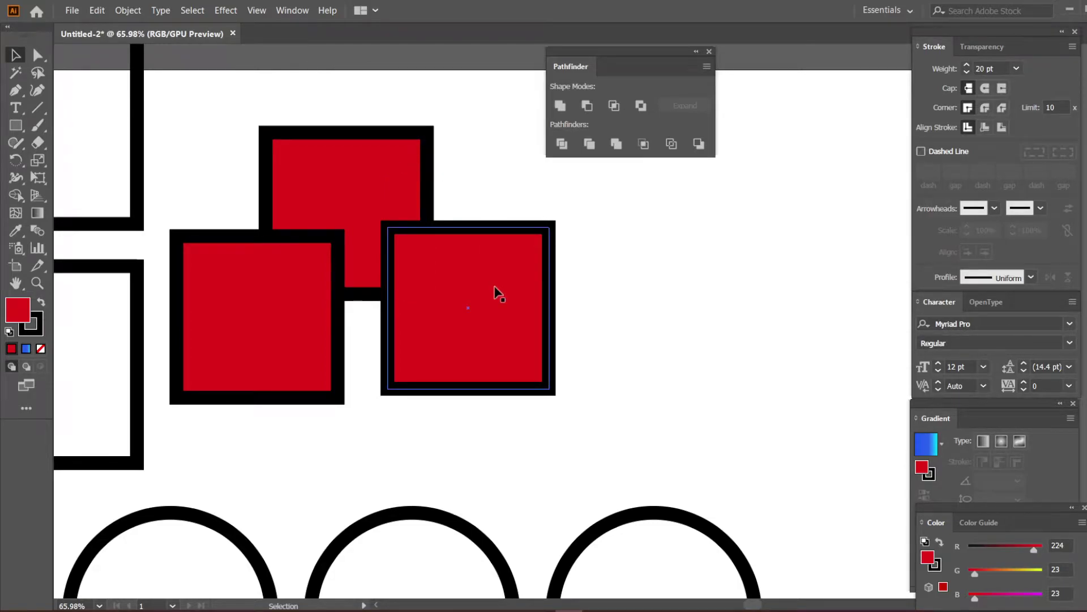
right_click(491, 253)
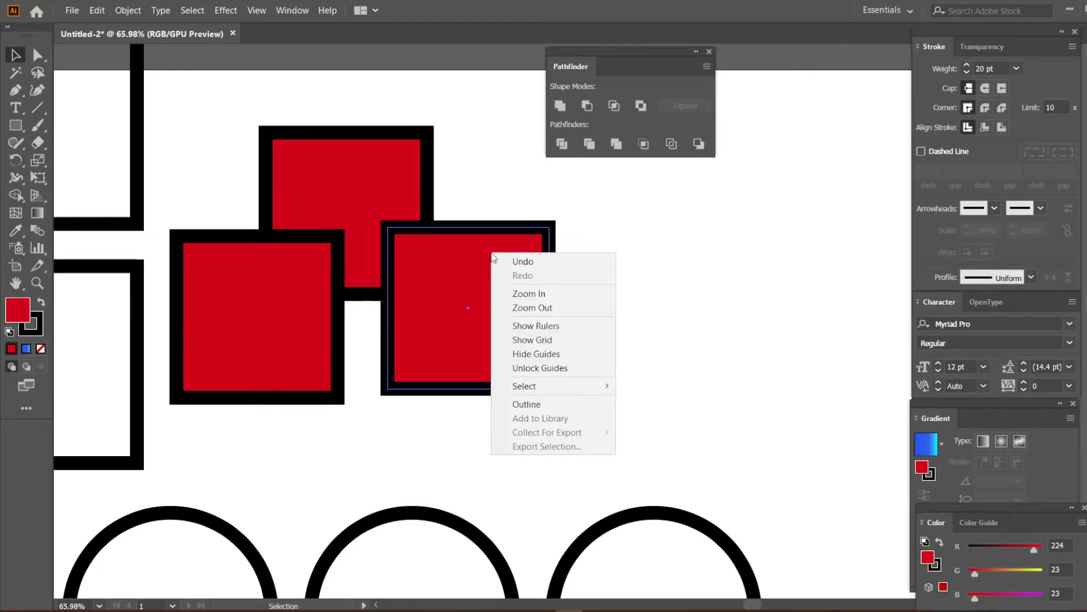
mouse_move(545, 388)
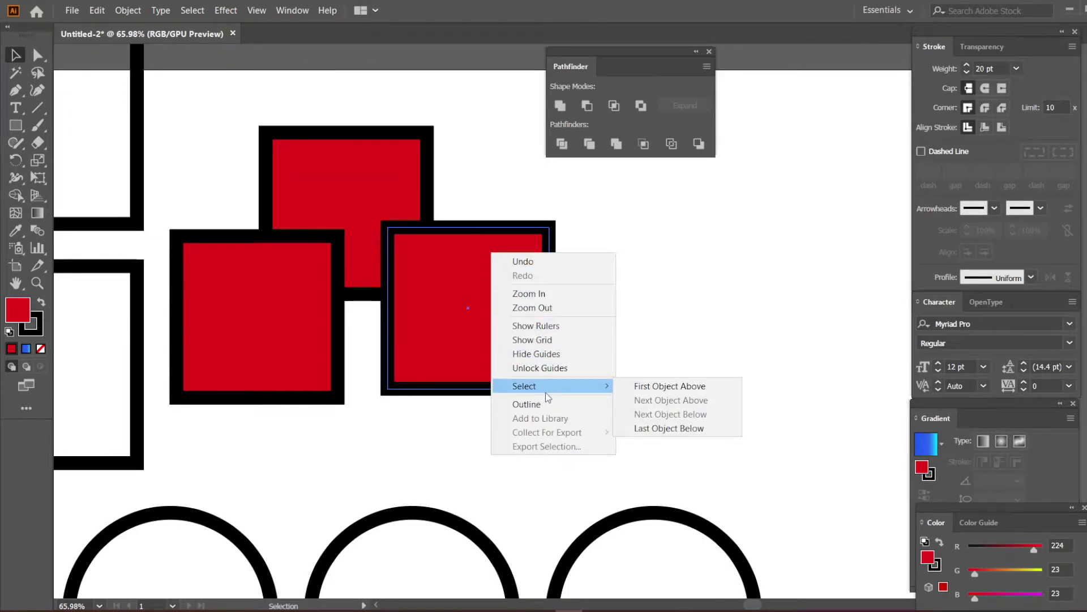
left_click(623, 277)
- Send the lower-right red square to the back of the stacking order and deselect it
left_click(453, 313)
right_click(453, 312)
left_click(589, 280)
left_click(589, 280)
right_click(460, 300)
left_click(444, 308)
left_click(448, 310)
right_click(443, 308)
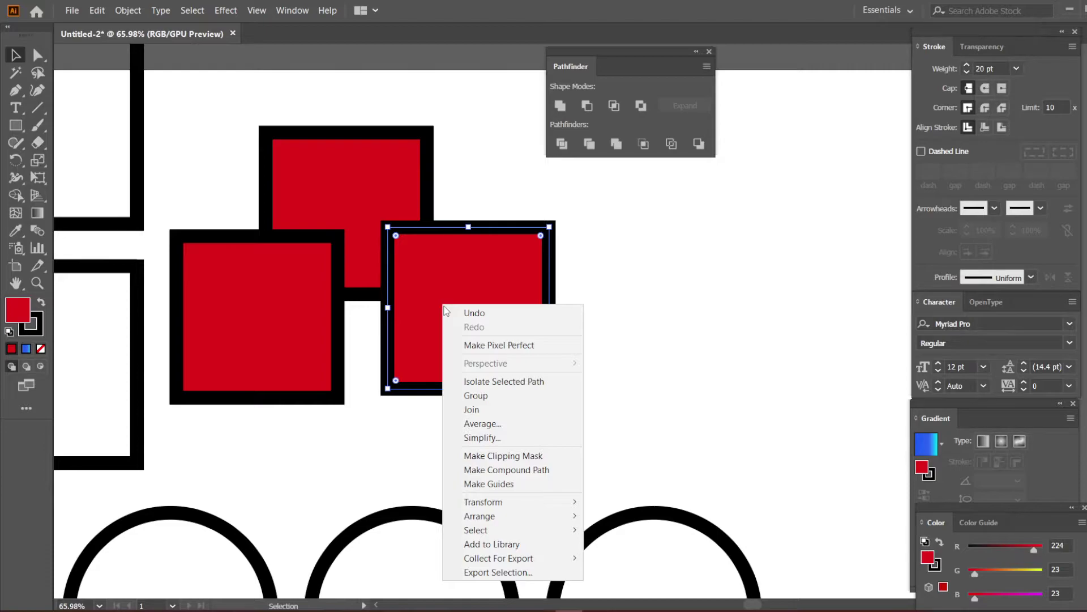
mouse_move(521, 518)
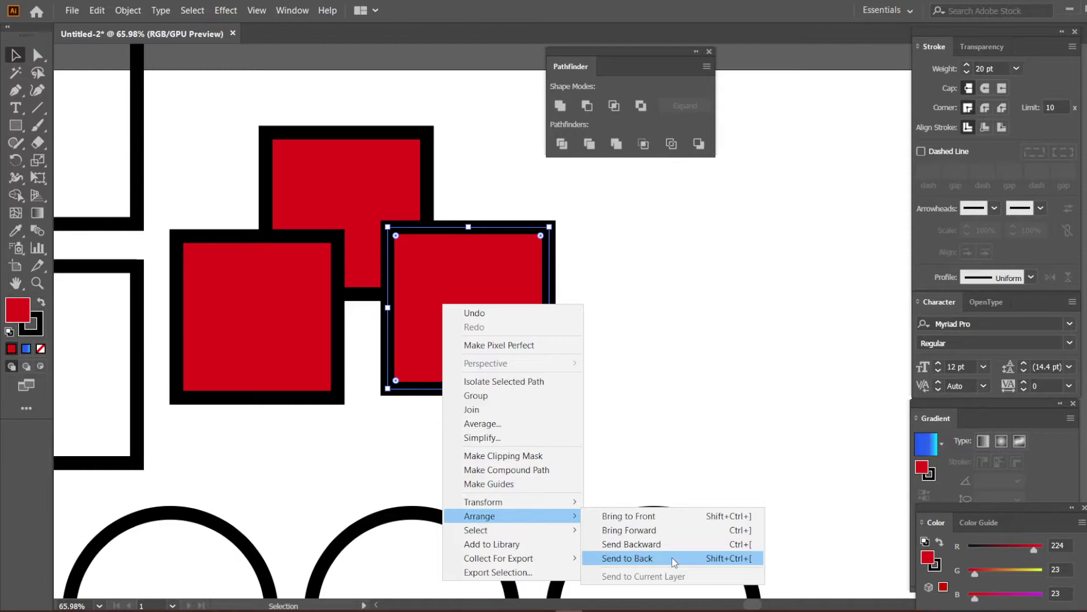
left_click(627, 558)
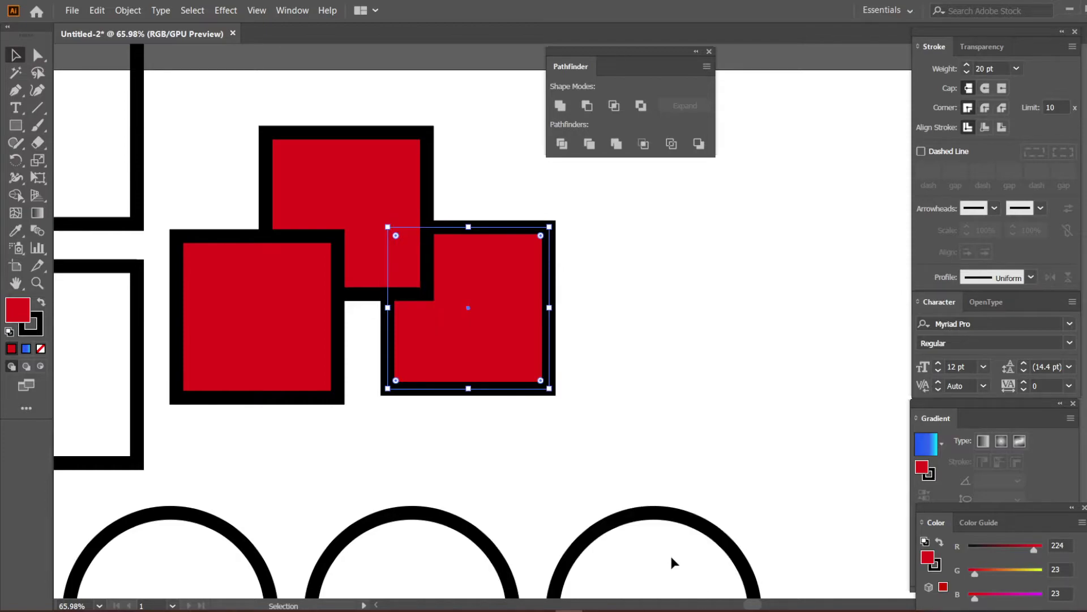
left_click(683, 394)
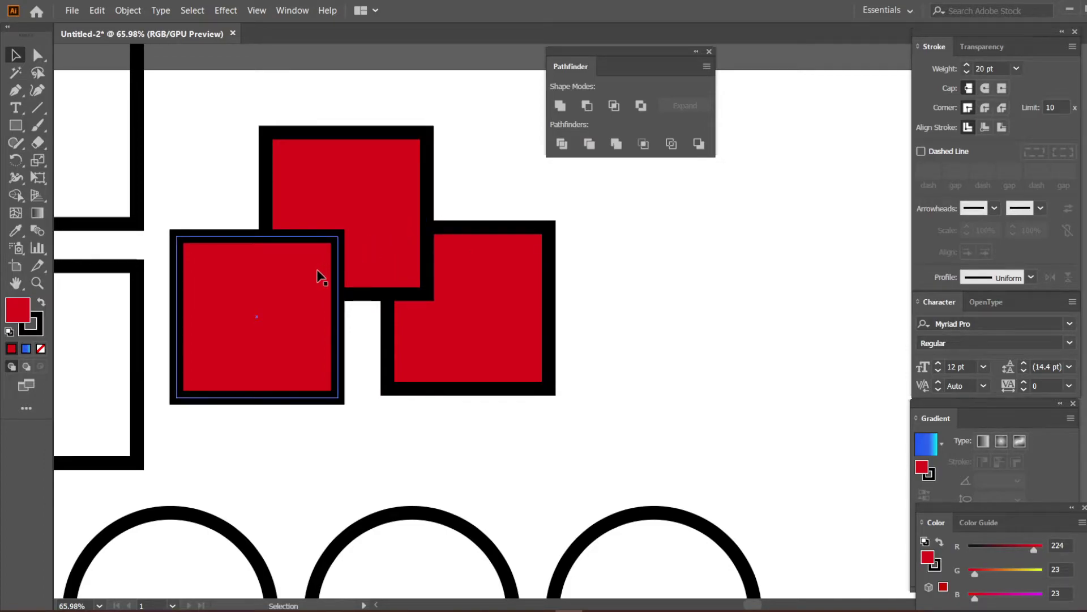
- Fill the lower-left square with blue (R 25, G 137, B 221)
left_click(15, 310)
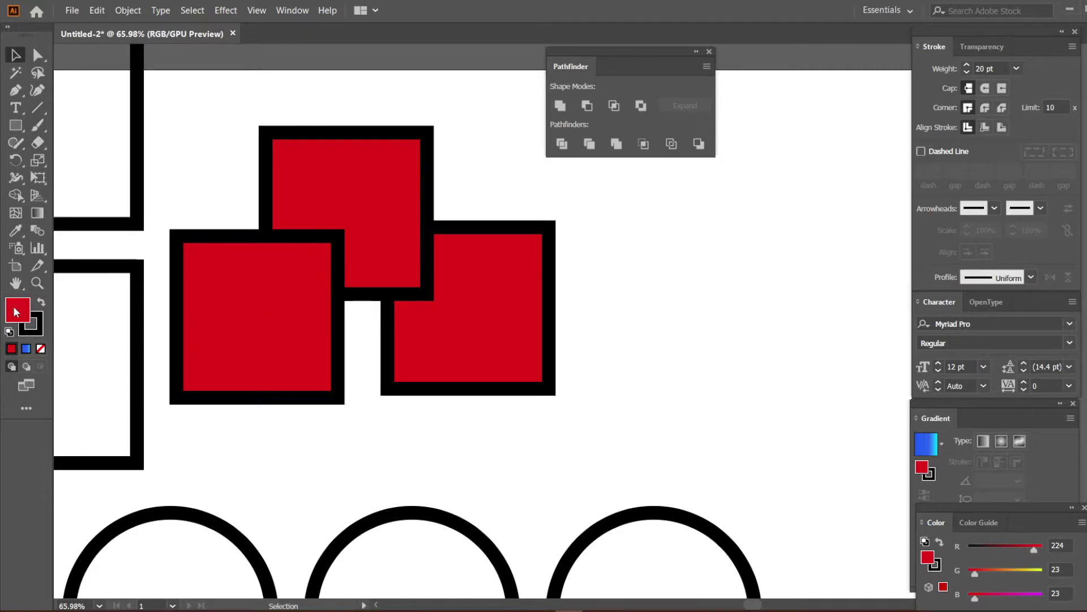
left_click(211, 312)
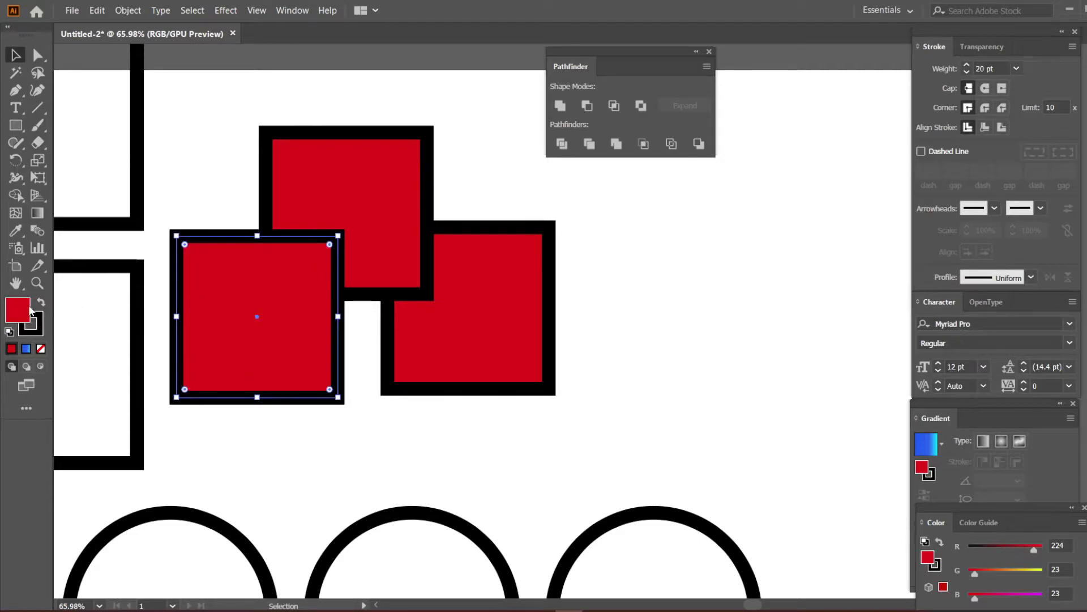
double_click(17, 310)
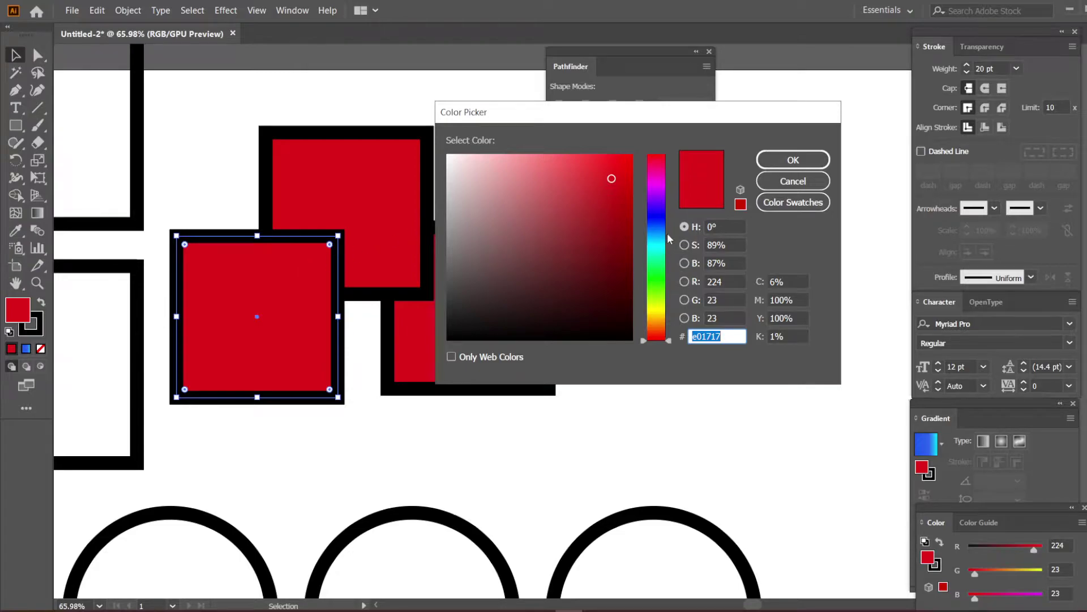
left_click(646, 227)
left_click(793, 160)
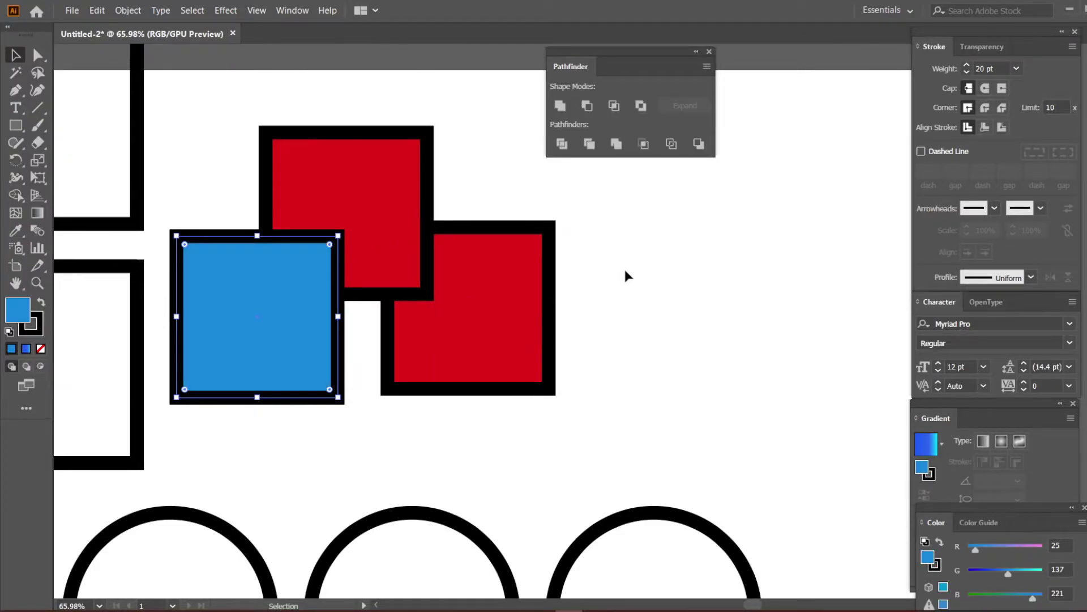
- Fill the lower-right square with lime green (R 164, G 221, B 25)
left_click(502, 289)
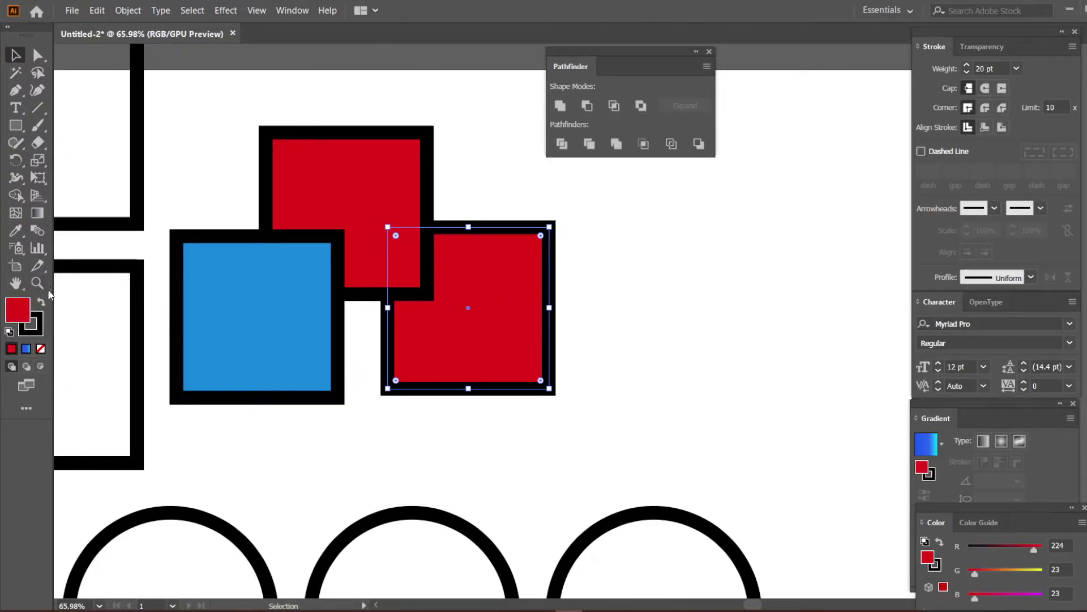
double_click(17, 311)
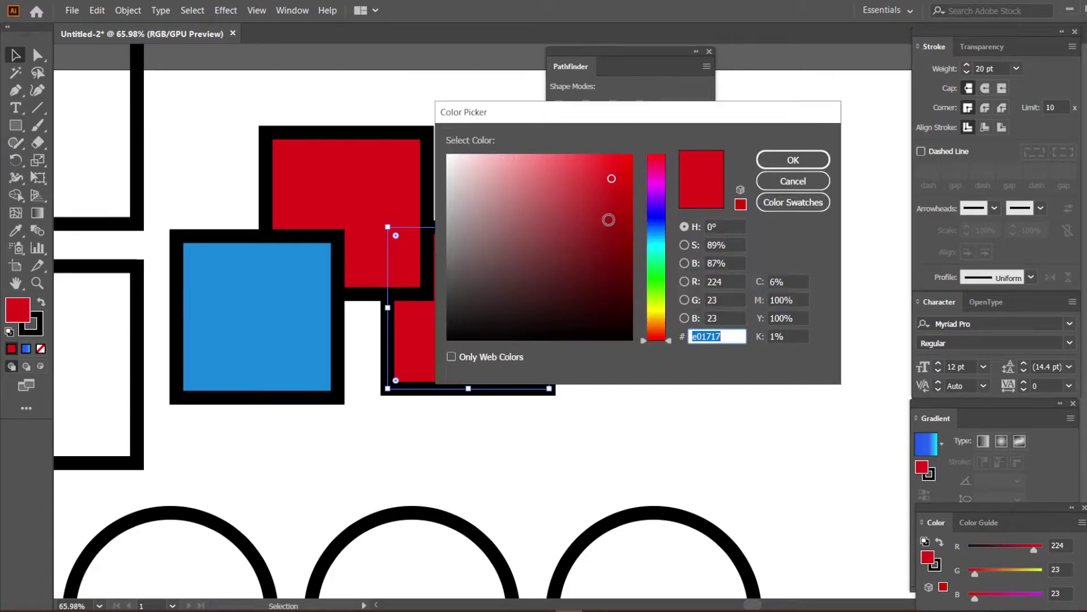
left_click(666, 299)
left_click(793, 161)
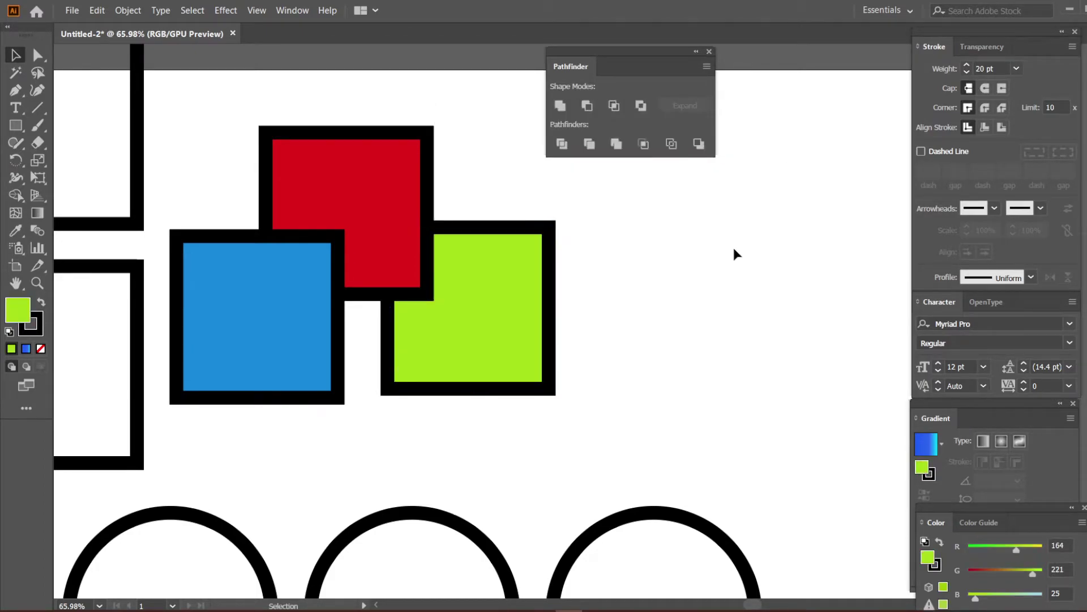
- Bring the green square to the front of the stacking order and deselect it
left_click_drag(522, 187, 580, 205)
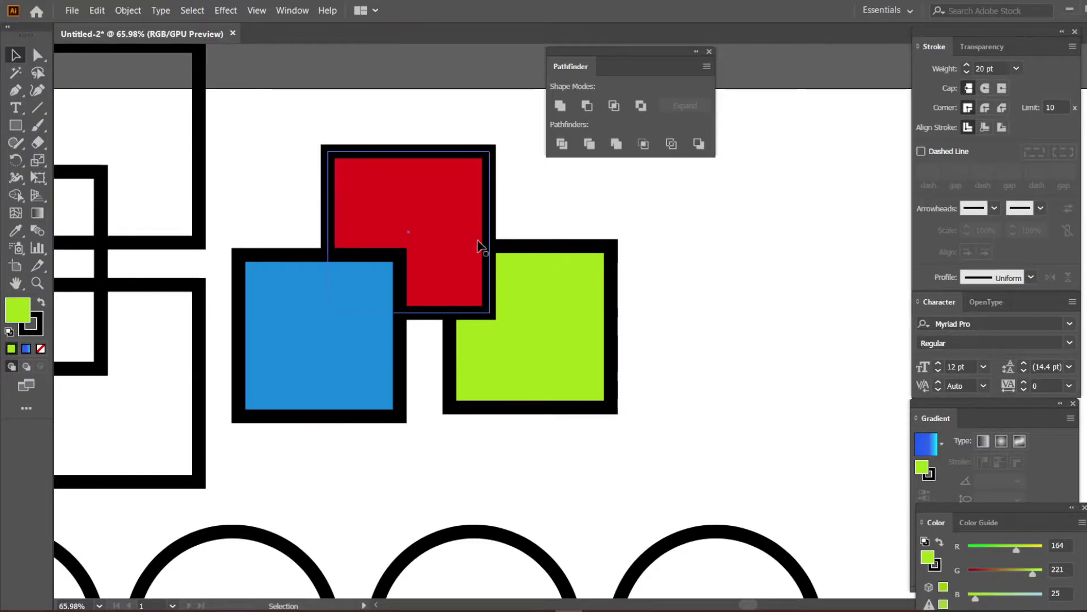
right_click(548, 303)
left_click(524, 294)
right_click(525, 294)
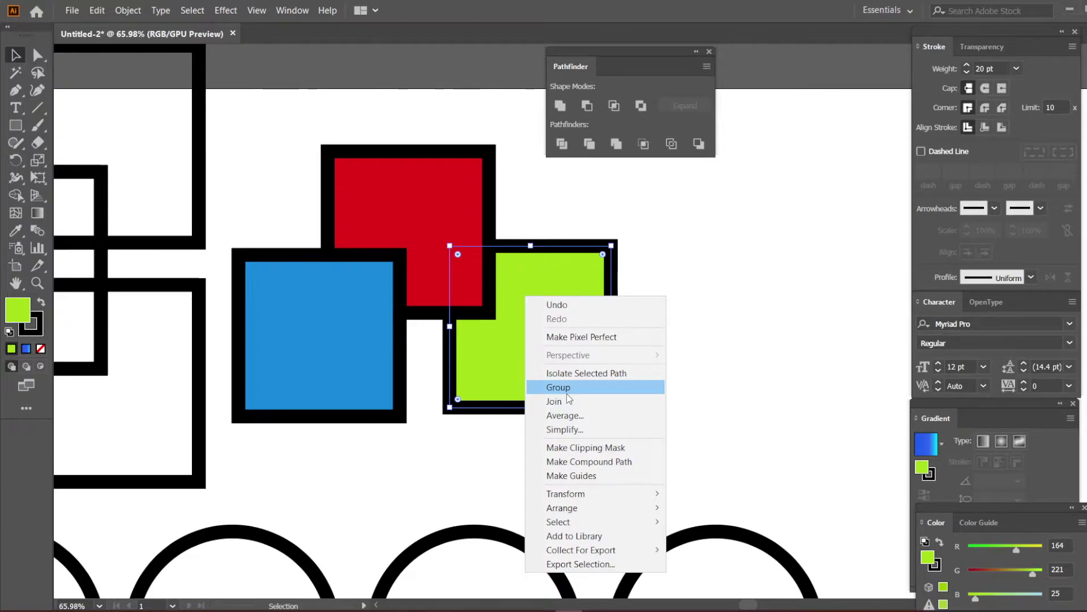
mouse_move(590, 508)
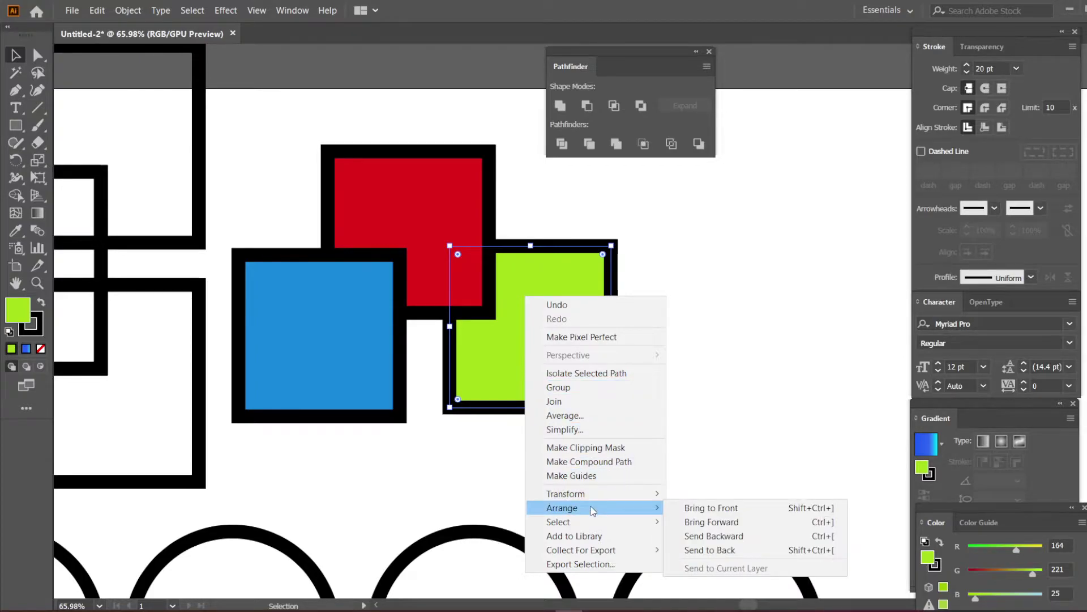
left_click(719, 507)
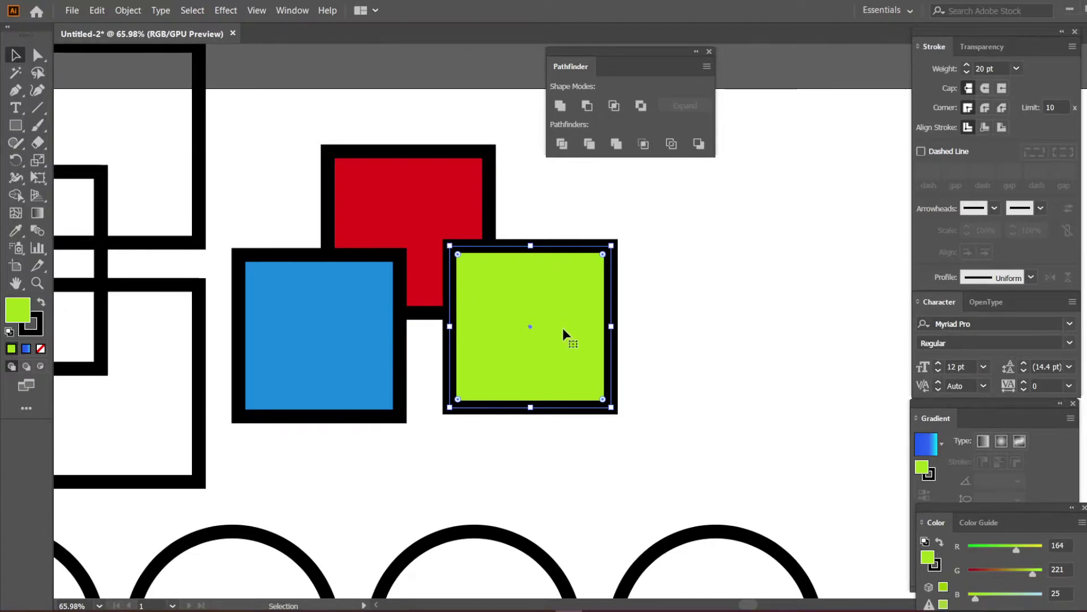
left_click(659, 323)
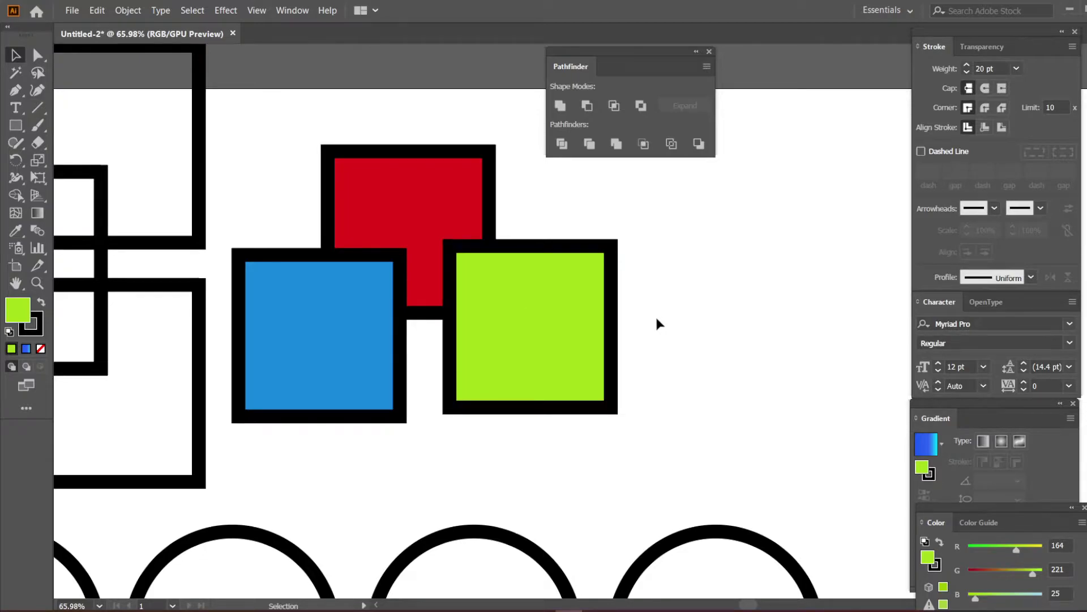
- Send the blue square to the back, behind the red square, and deselect it
left_click(357, 297)
right_click(319, 295)
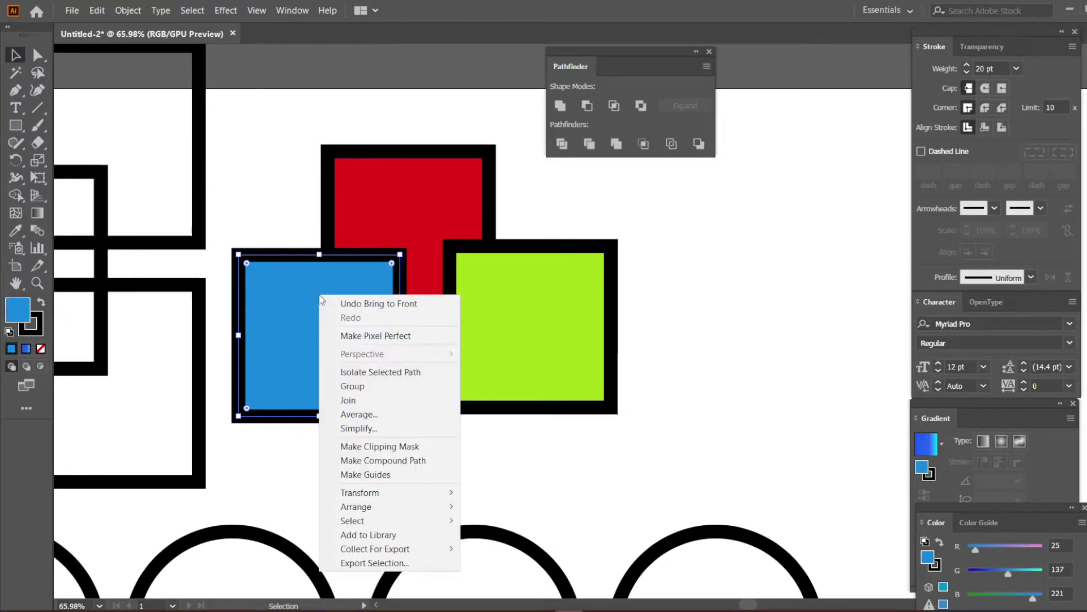
mouse_move(374, 507)
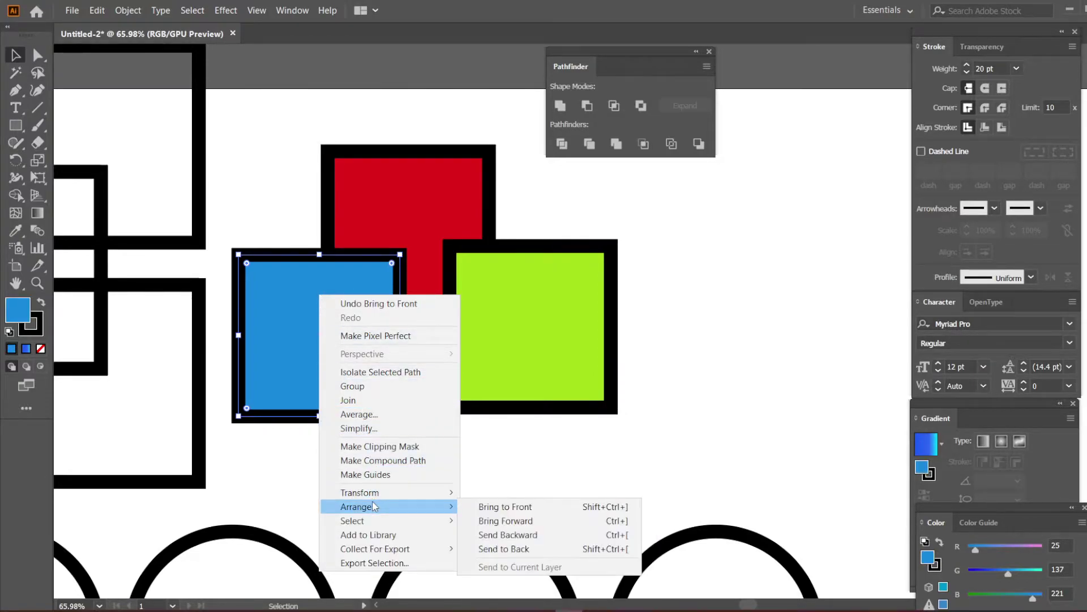
left_click(532, 550)
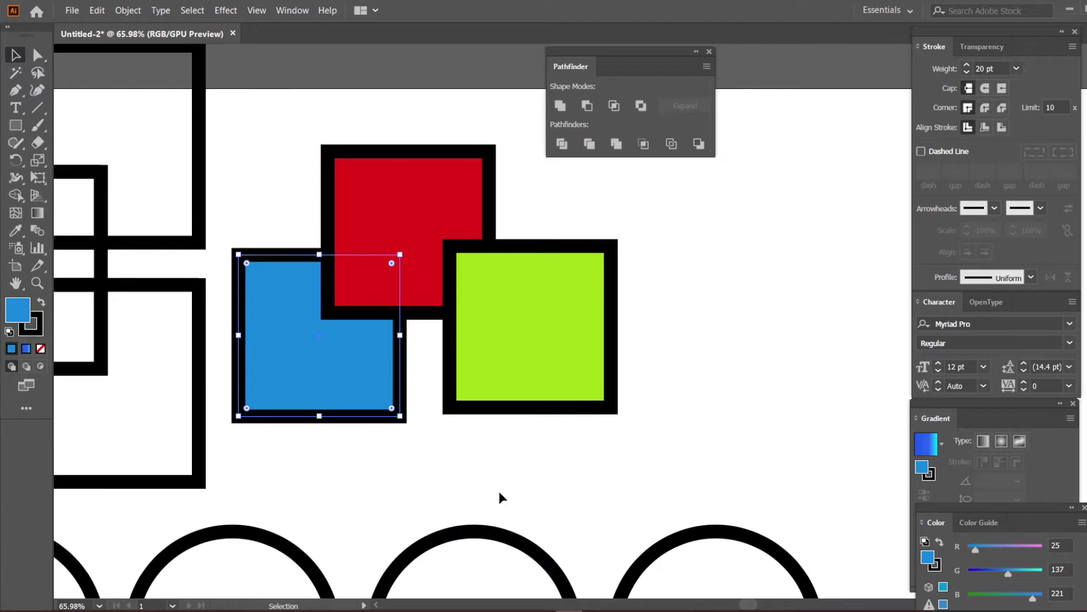
left_click(474, 458)
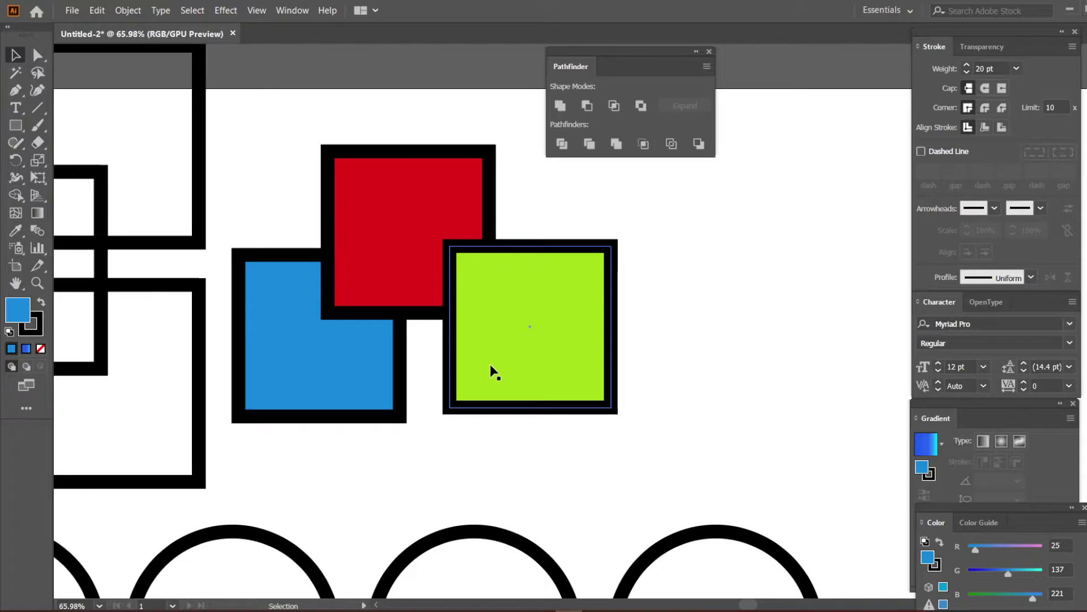
- Bring the red square to the front, over the blue and green squares, and deselect it
left_click(410, 276)
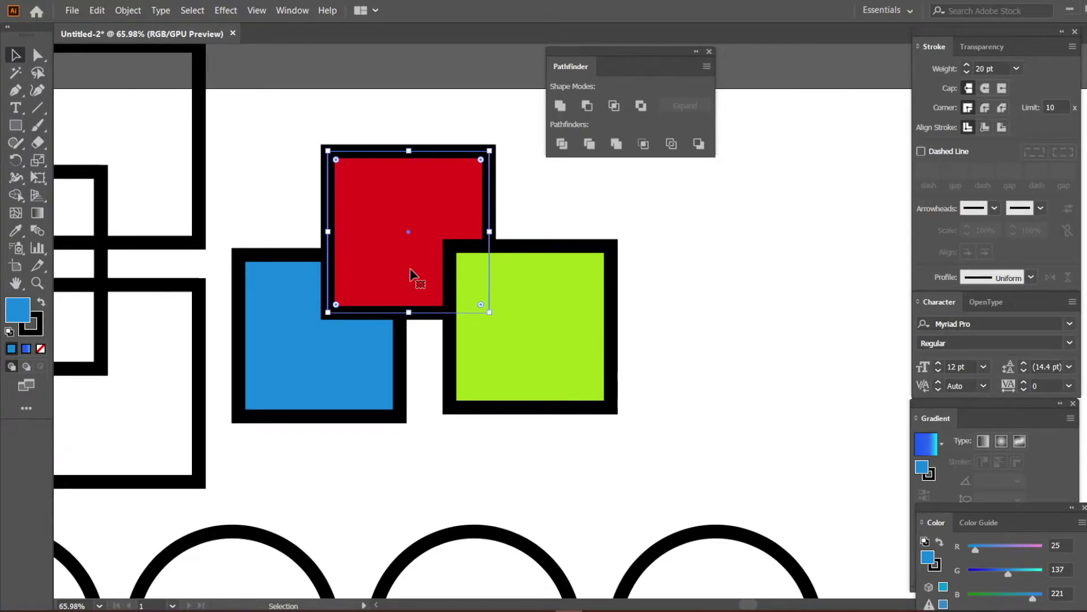
right_click(411, 274)
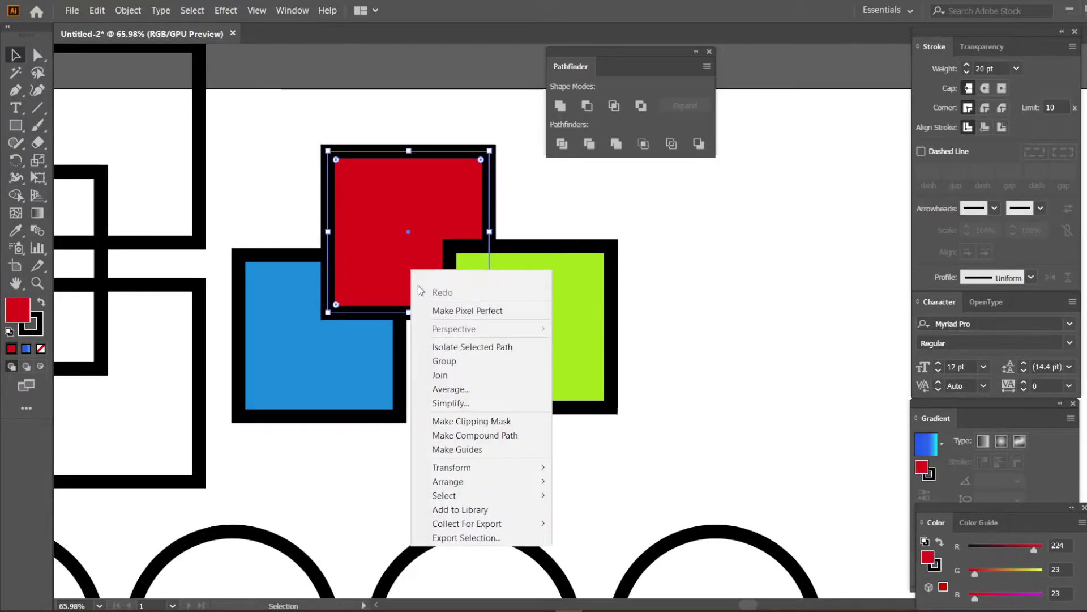
mouse_move(469, 482)
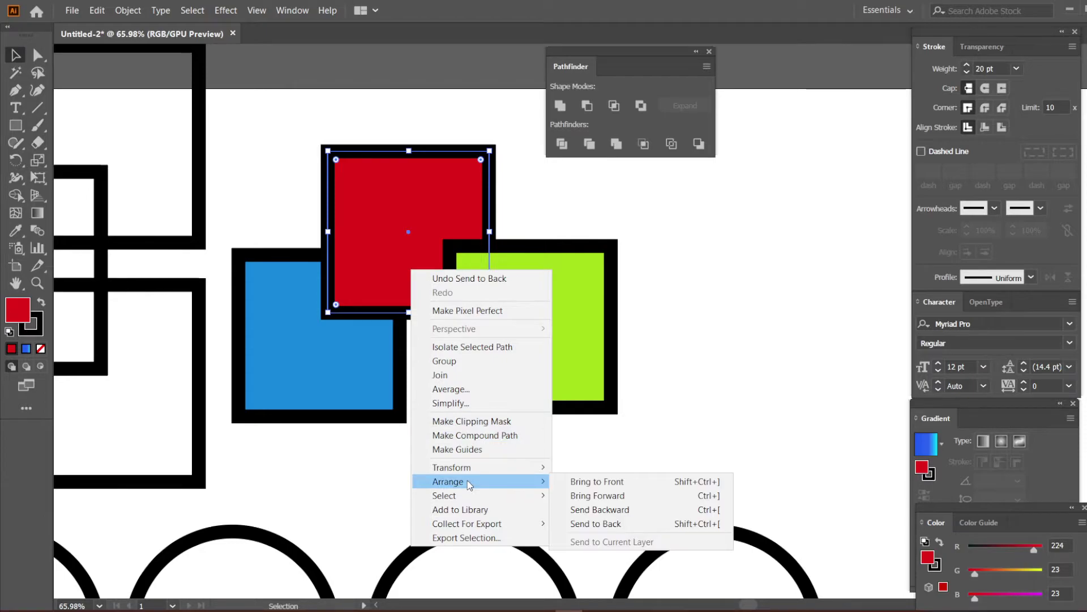
left_click(579, 482)
left_click(677, 341)
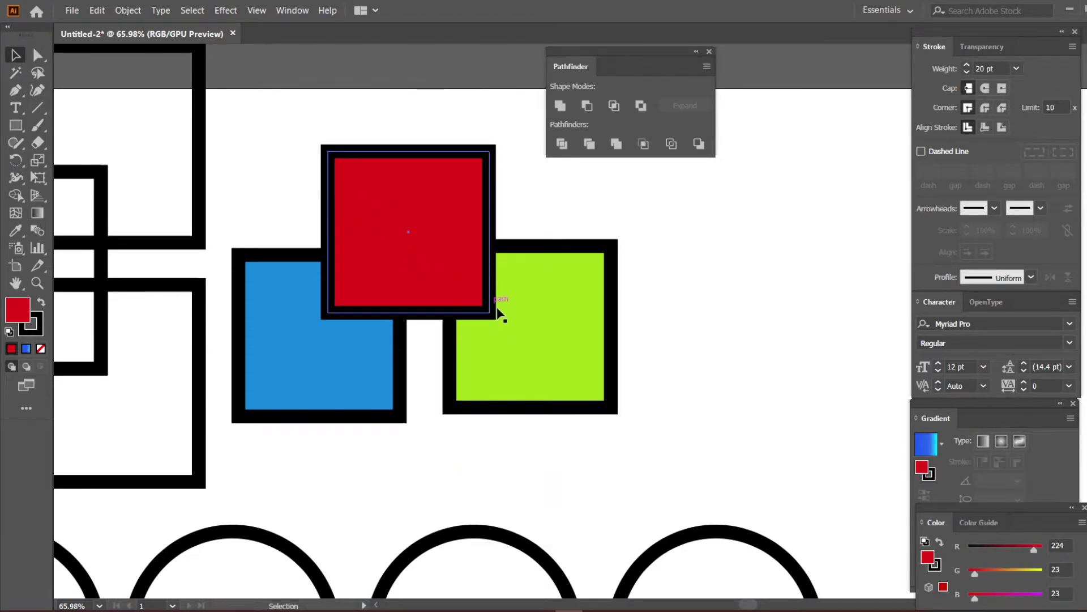
- Subtract the red square from the blue square with Pathfinder Minus Front and deselect the result
left_click(417, 227)
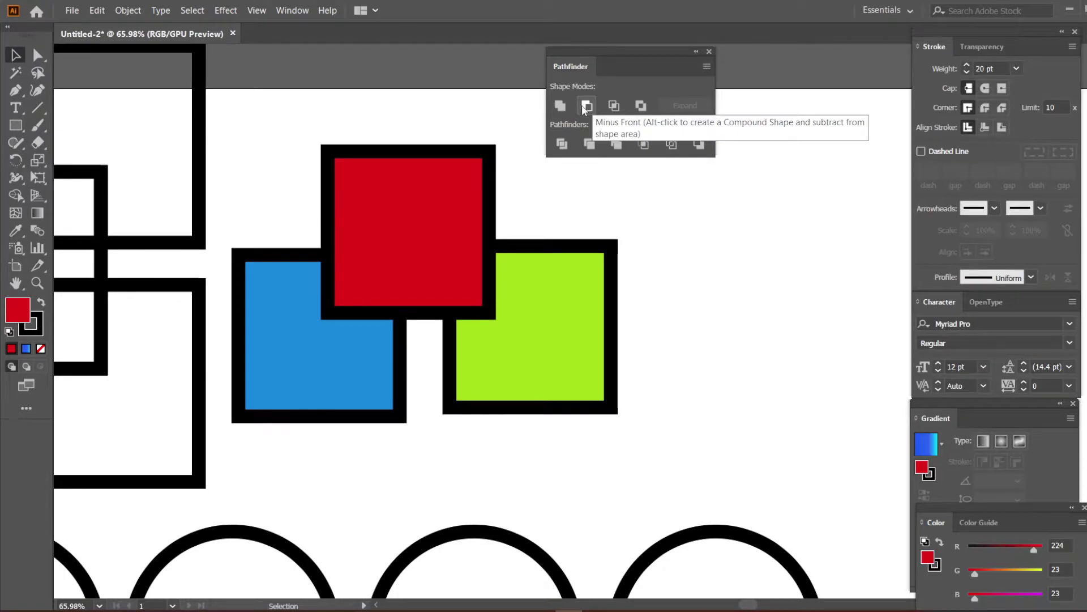
left_click(256, 302)
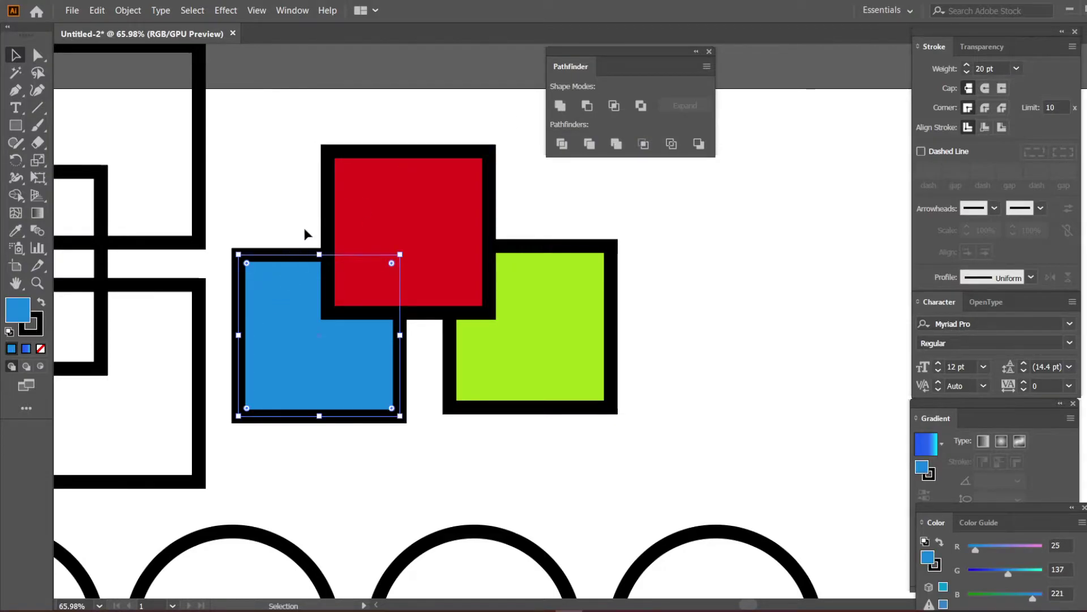
left_click(360, 194, "shift")
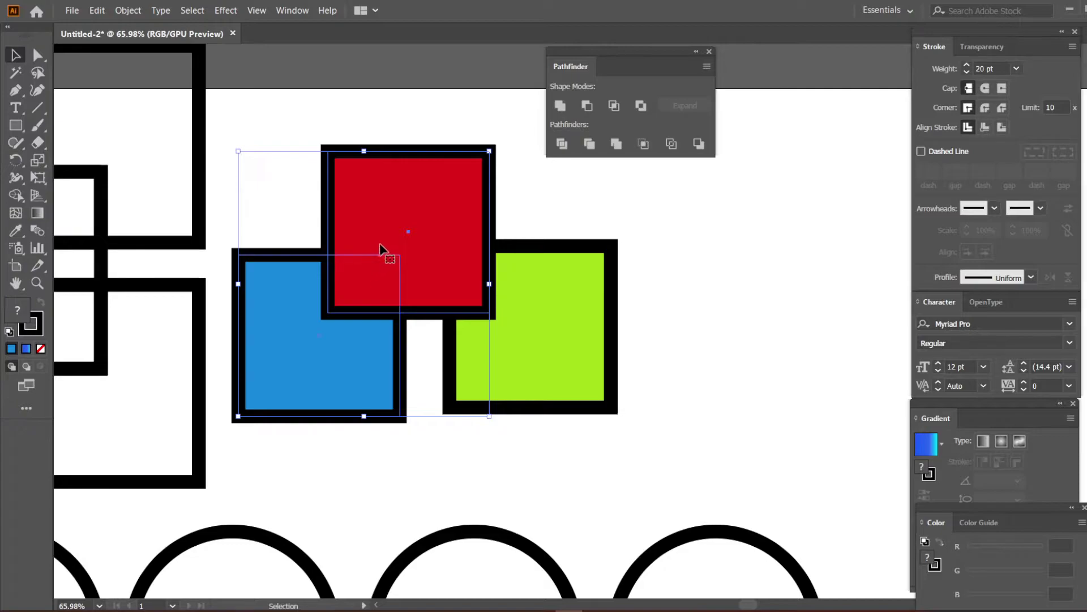
left_click(586, 106)
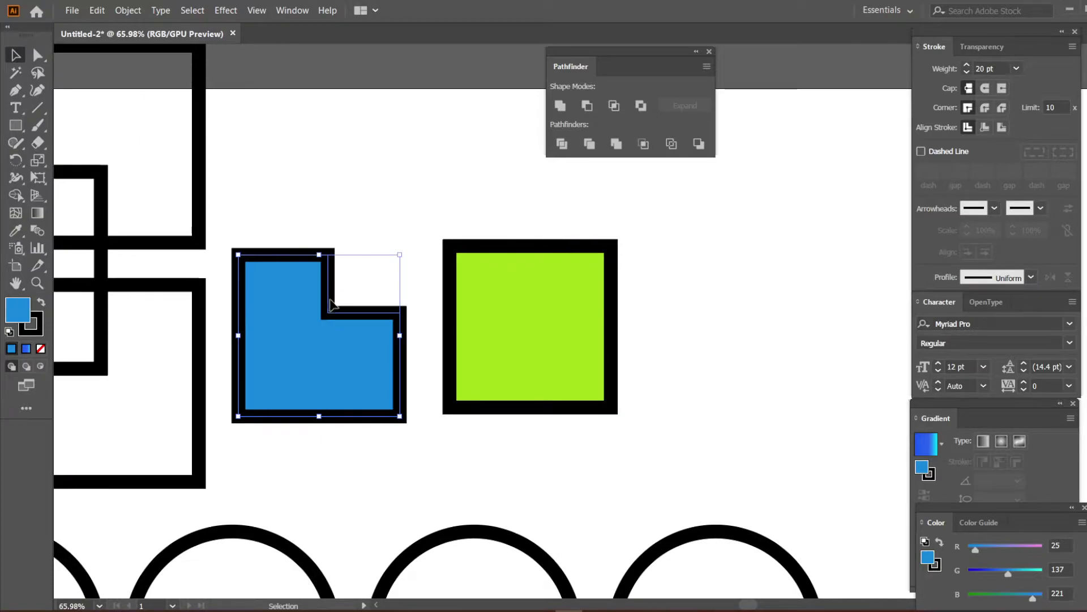
left_click(418, 309)
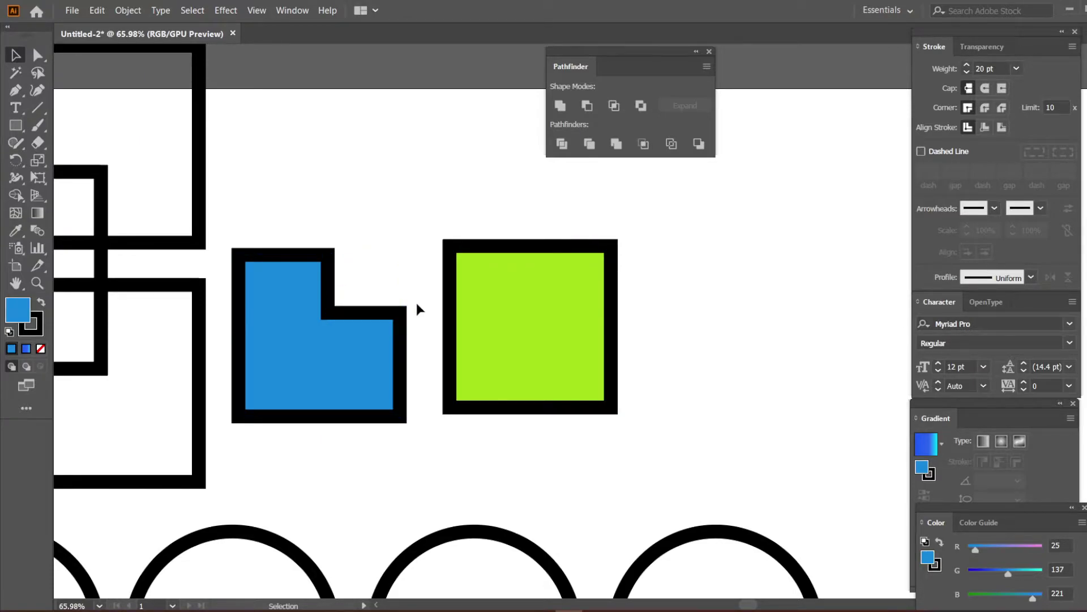
- Move the notched blue shape over the lower-left part of the green square and select both shapes together
left_click_drag(356, 349, 544, 396)
left_click(685, 377)
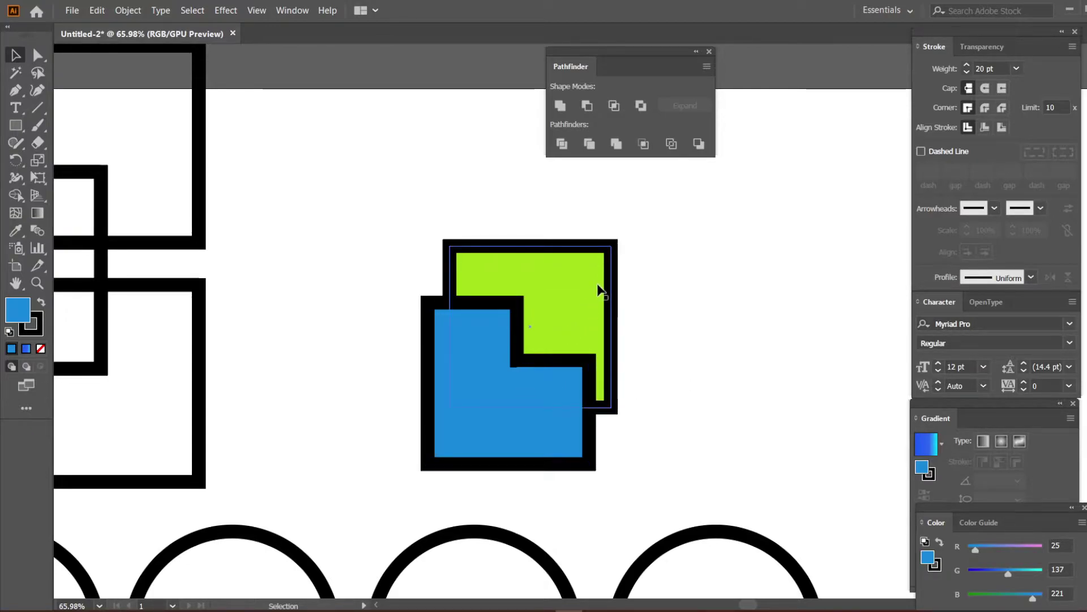
left_click_drag(578, 216, 471, 392)
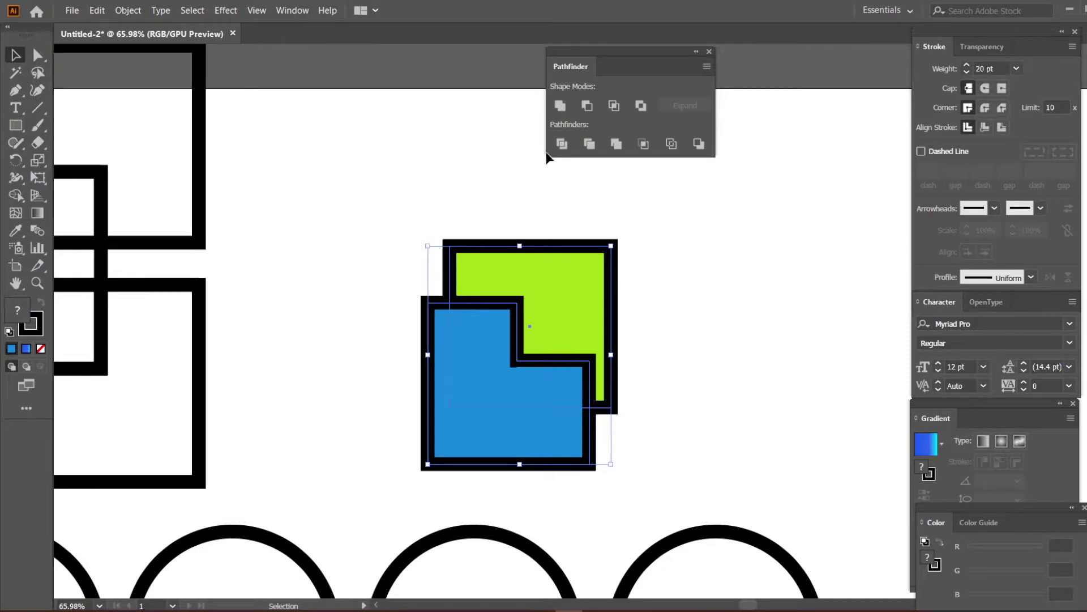
- Subtract the notched blue shape from the green square with Pathfinder Minus Front and deselect the result
left_click(587, 108)
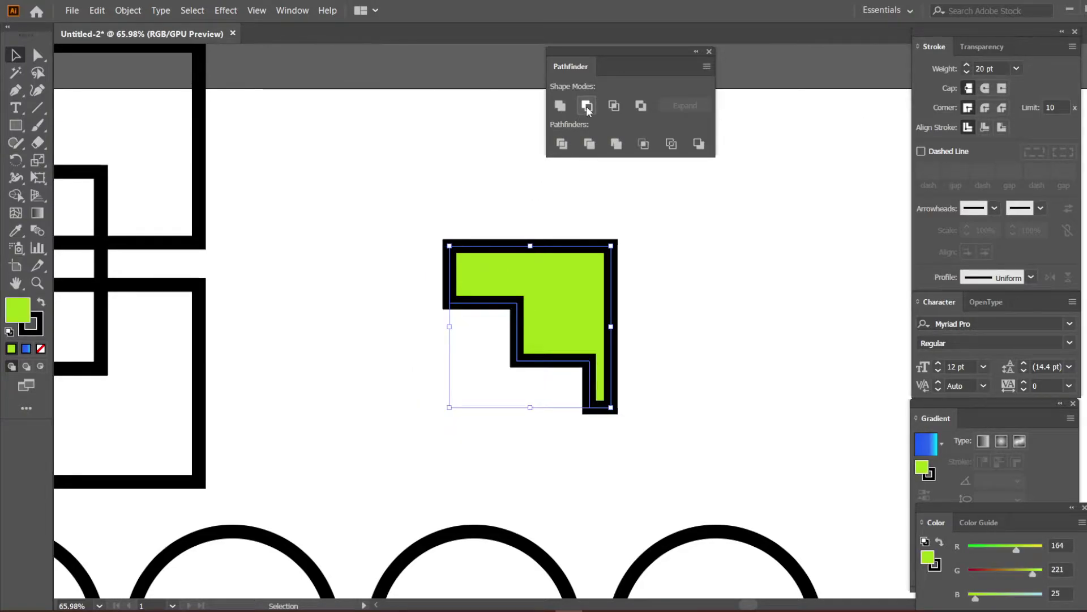
left_click(720, 289)
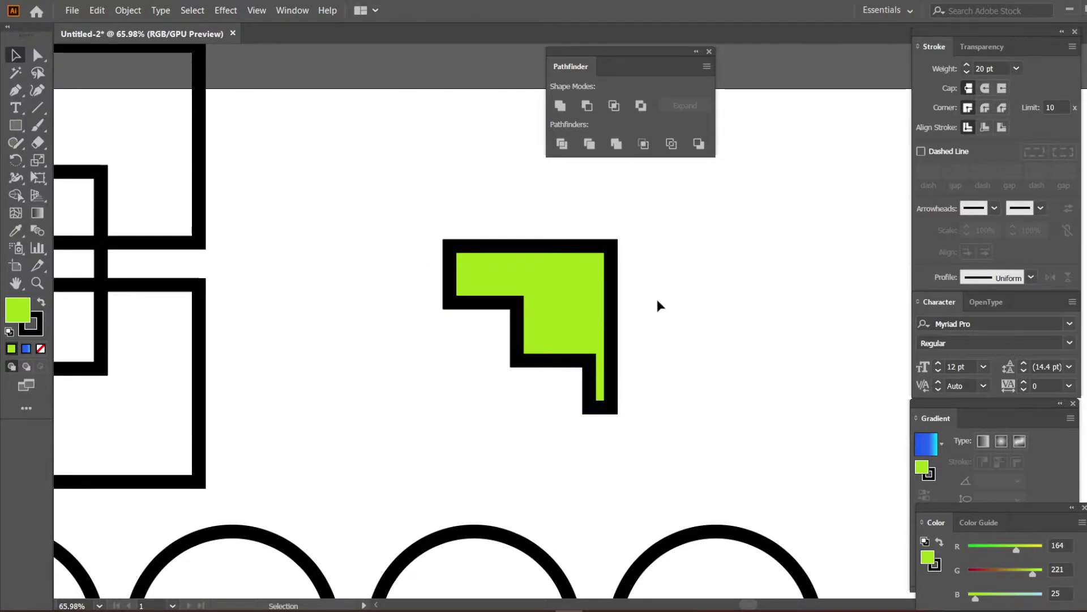
key("z")
left_click_drag(668, 288, 632, 291)
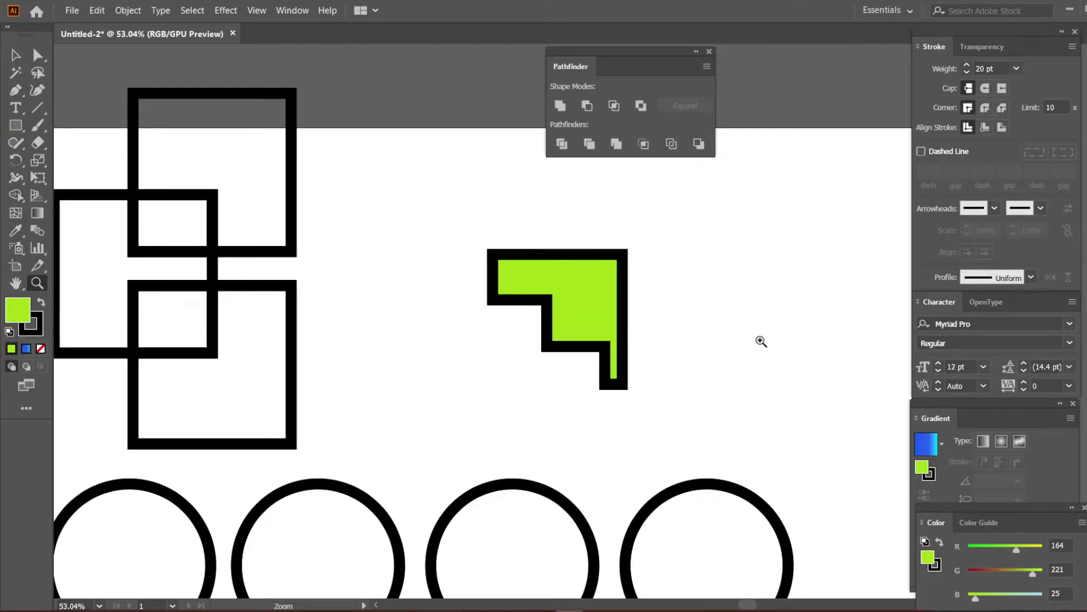
- Undo the Minus Front subtractions to restore the full blue, red and green squares, and deselect them
key("v")
key("ctrl+z")
key("ctrl+z")
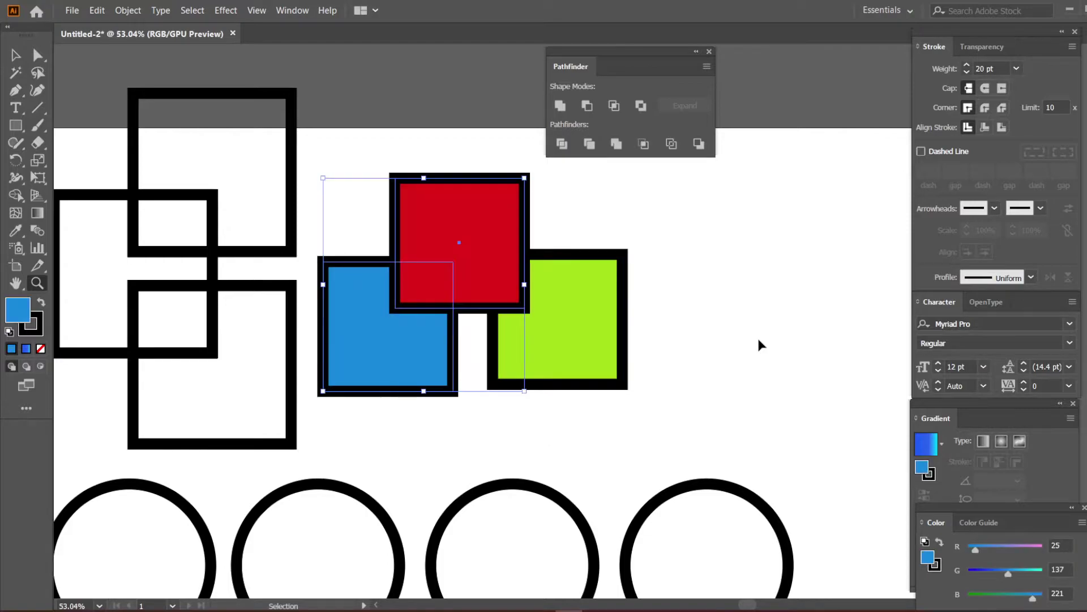
key("v")
left_click(740, 324)
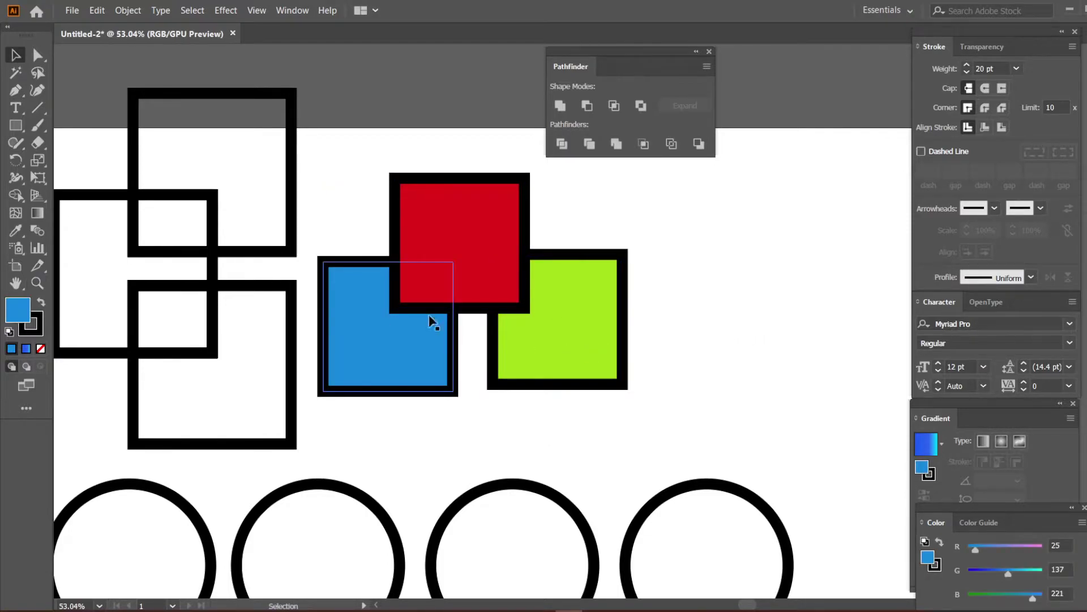
- Select the blue and red squares and remove both red regions with Shape Builder, keeping only the notched blue shape
key("z")
left_click_drag(390, 292, 498, 296)
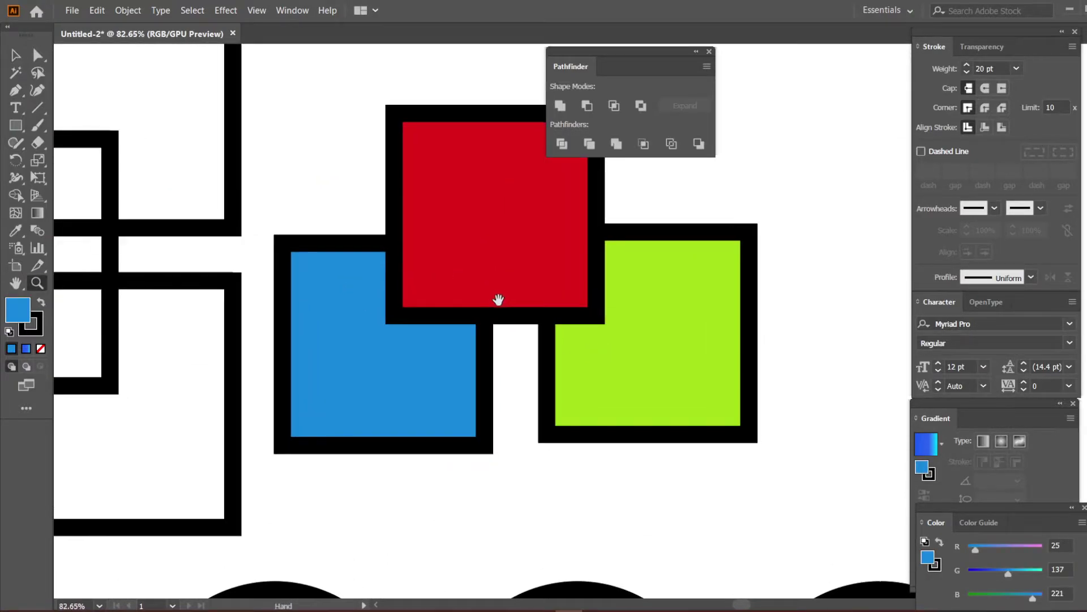
key("v")
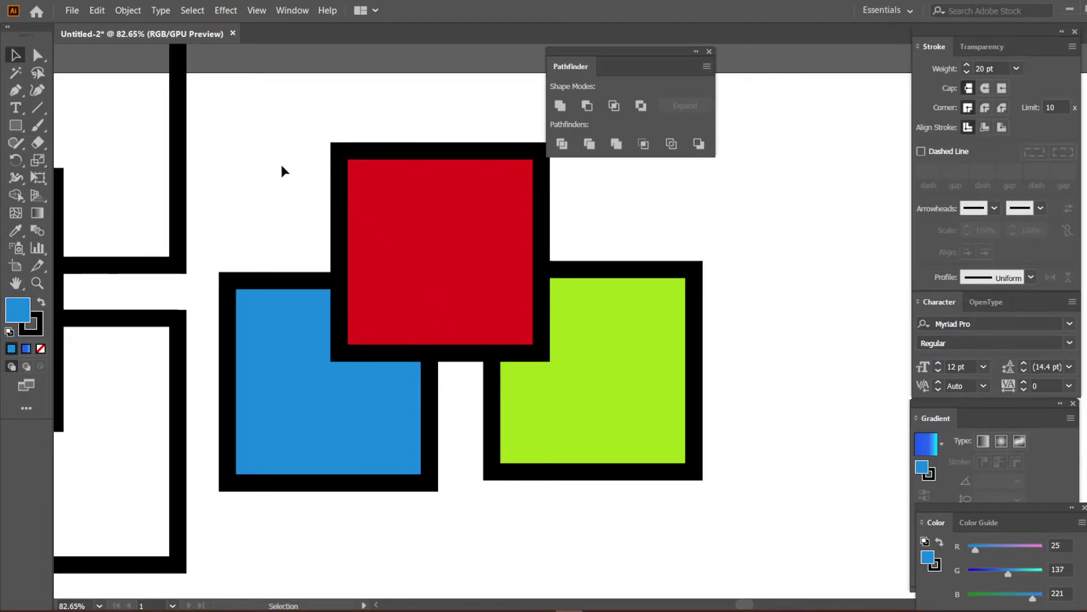
left_click_drag(256, 115, 451, 439)
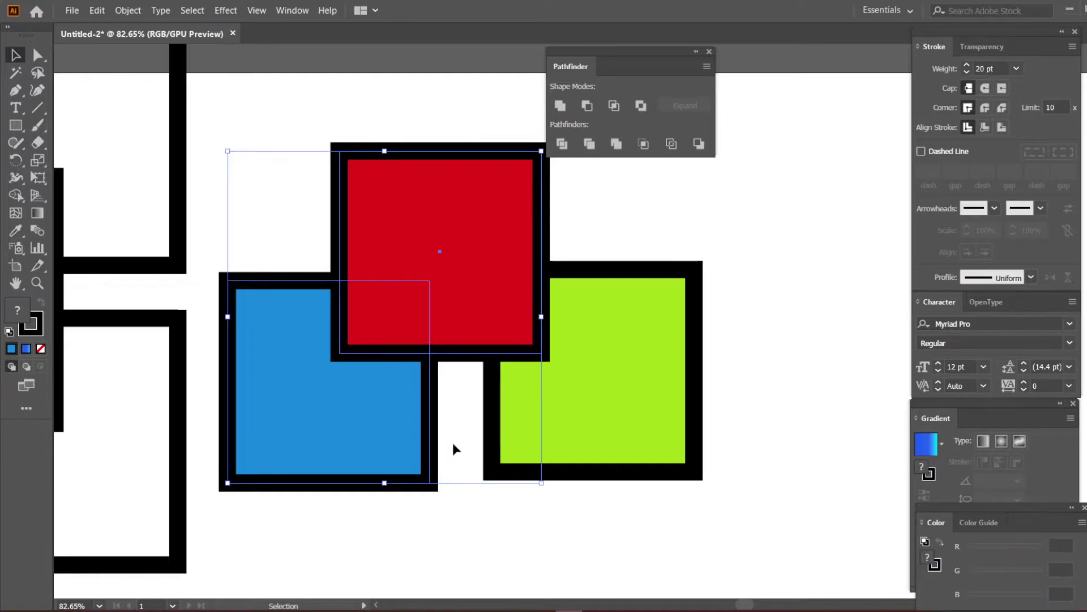
left_click(16, 195)
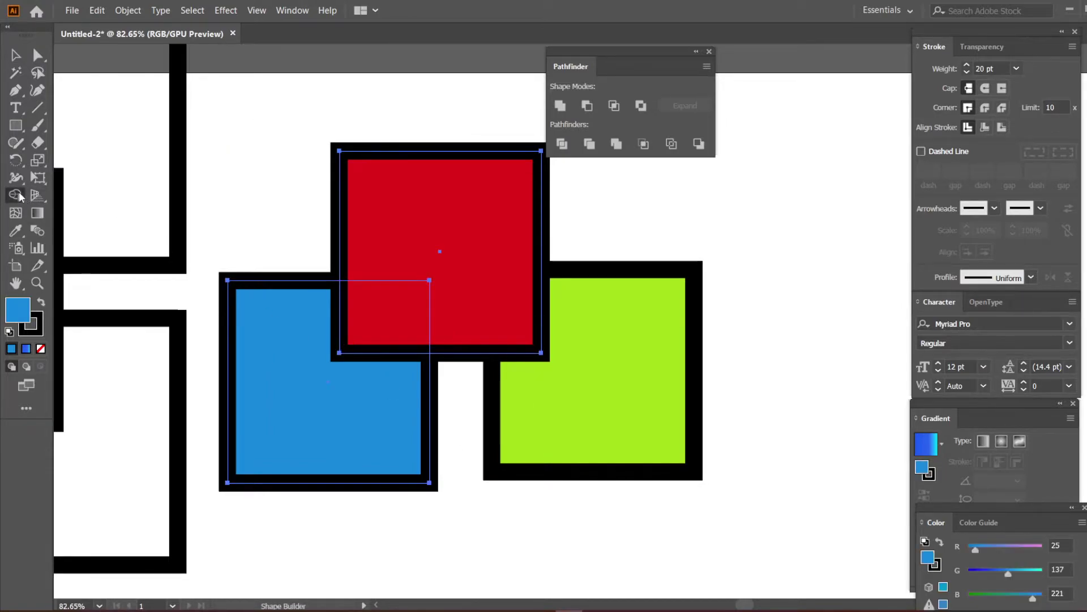
left_click(428, 220, "alt")
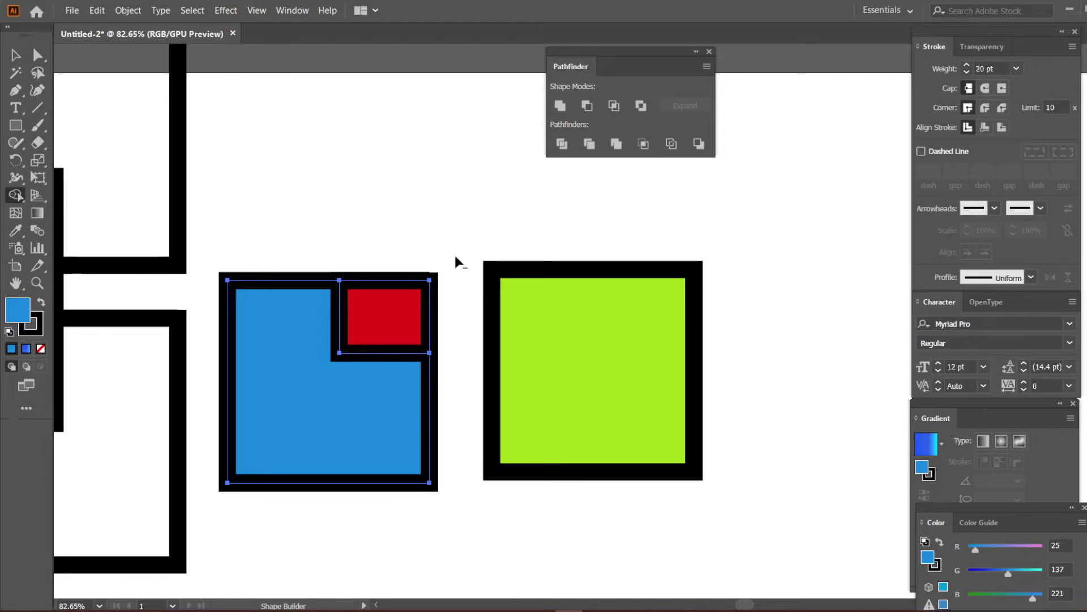
key("ctrl+z")
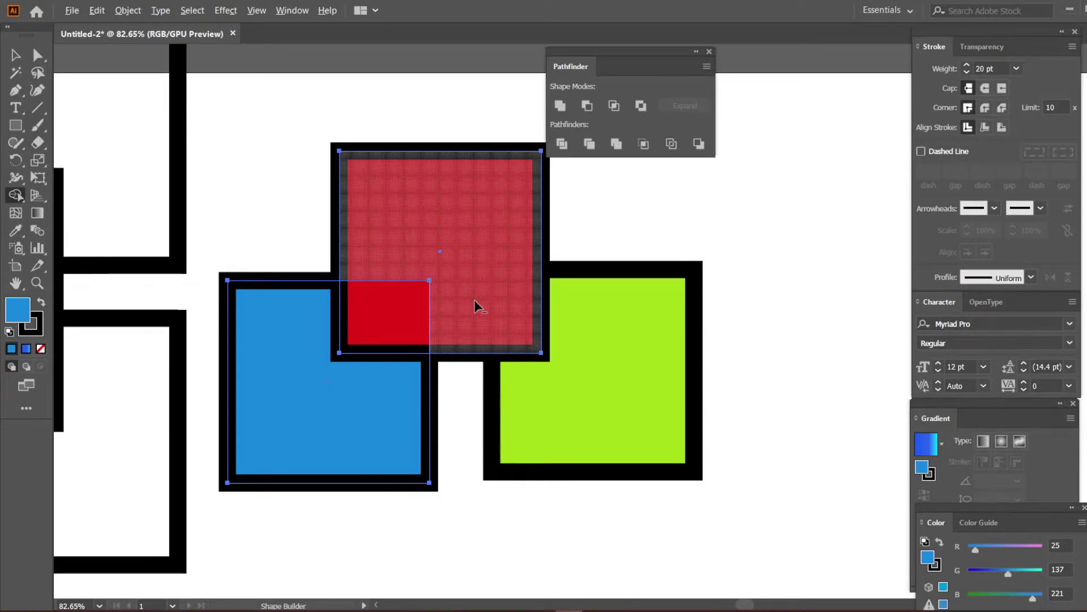
left_click(457, 189, "alt")
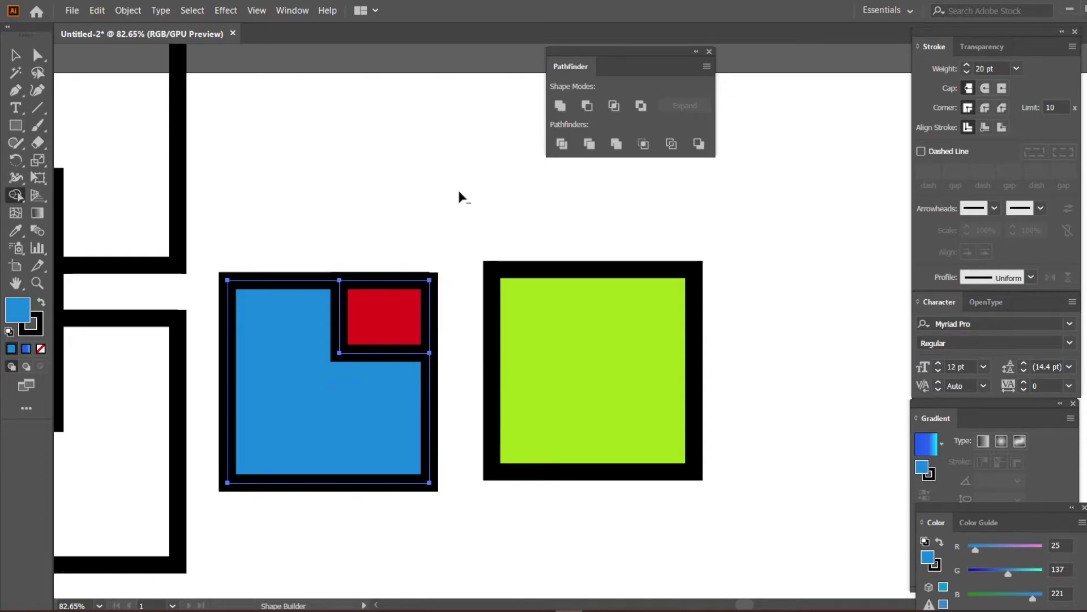
left_click(380, 314, "alt")
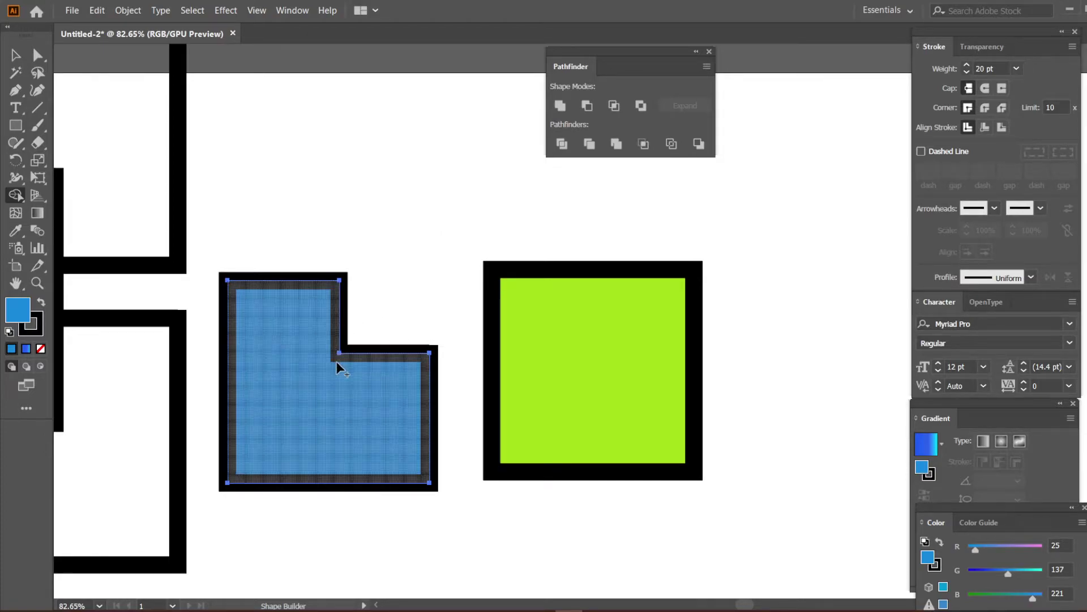
- Move the notched blue shape behind the lower-left part of the green square and deselect it
key("z")
left_click_drag(459, 310, 408, 302)
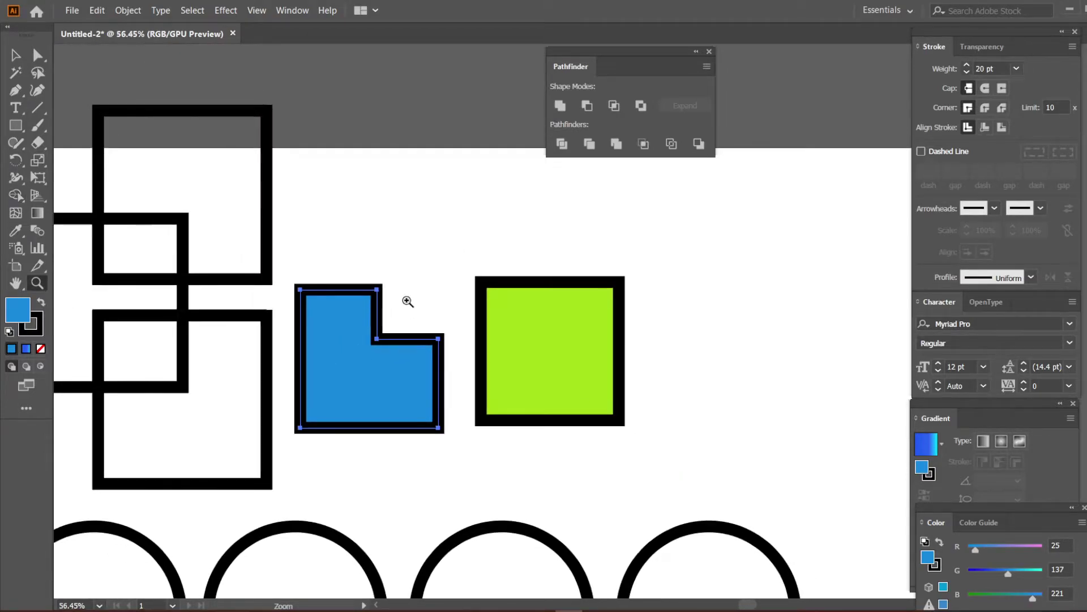
key("space")
left_click_drag(439, 258, 398, 262)
key("v")
left_click(395, 309)
left_click_drag(375, 364, 529, 413)
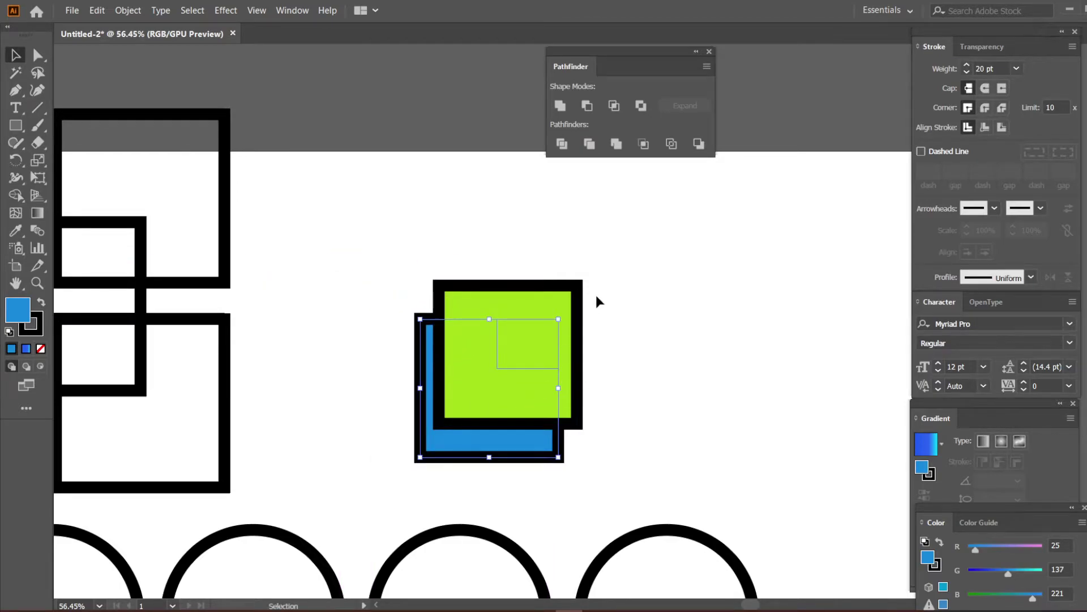
left_click(628, 302)
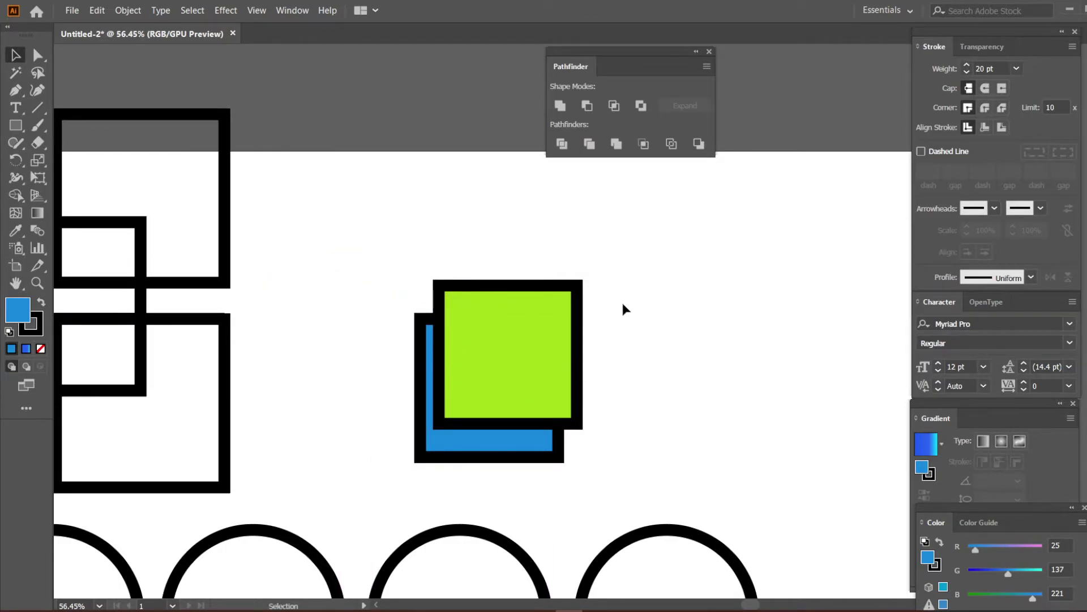
- Shift the green square slightly to the right over the notched blue shape
key("z")
left_click(578, 356)
left_click(420, 319)
key("v")
left_click(384, 286)
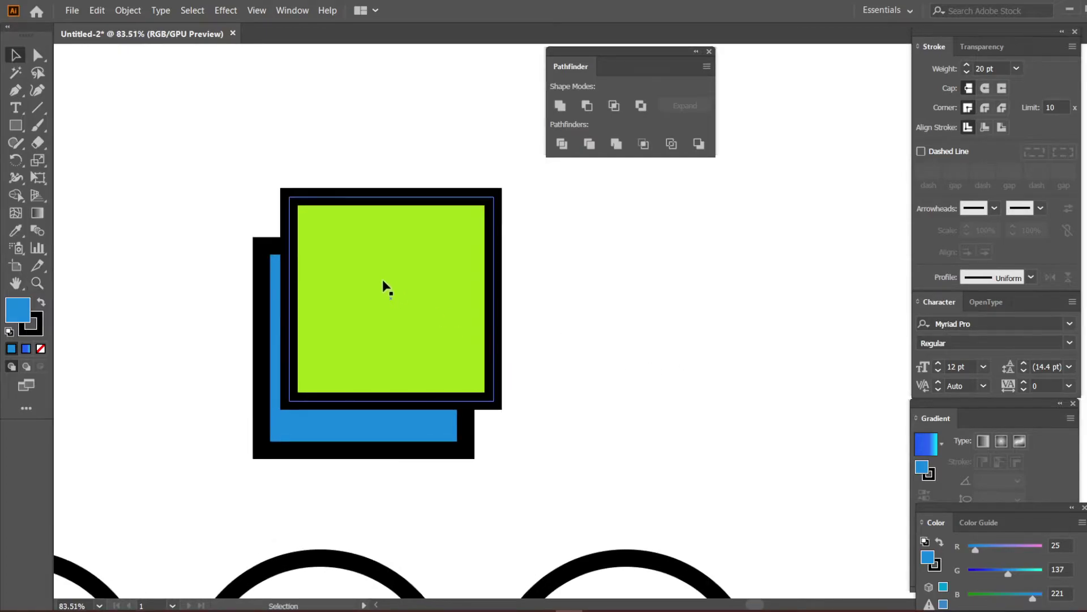
left_click_drag(383, 281, 406, 281)
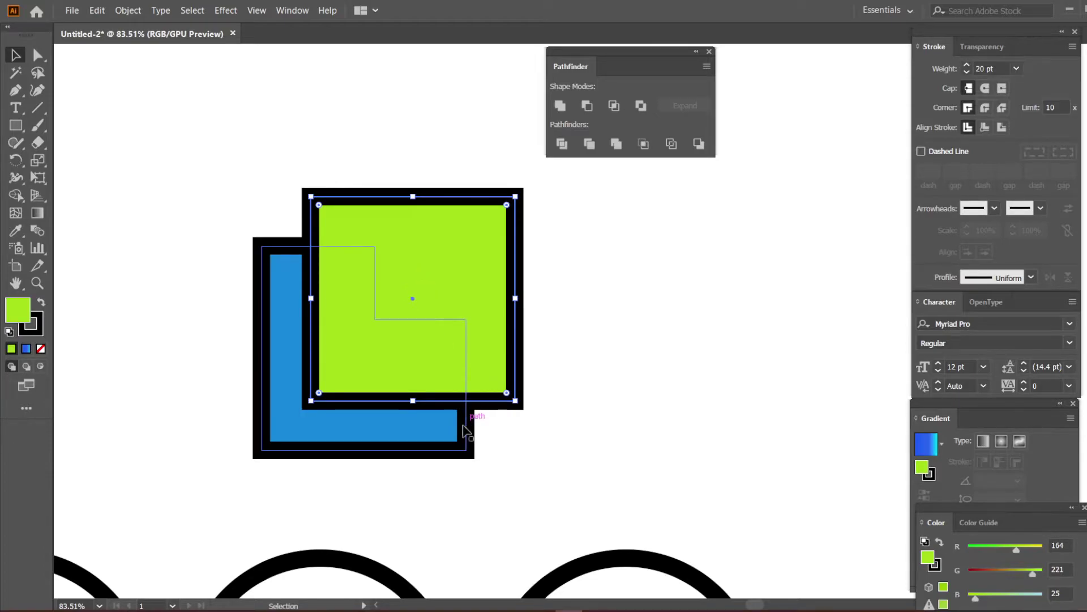
- Select the green and blue shapes and remove both green regions with Shape Builder, keeping the blue L shape
left_click_drag(569, 446, 334, 311)
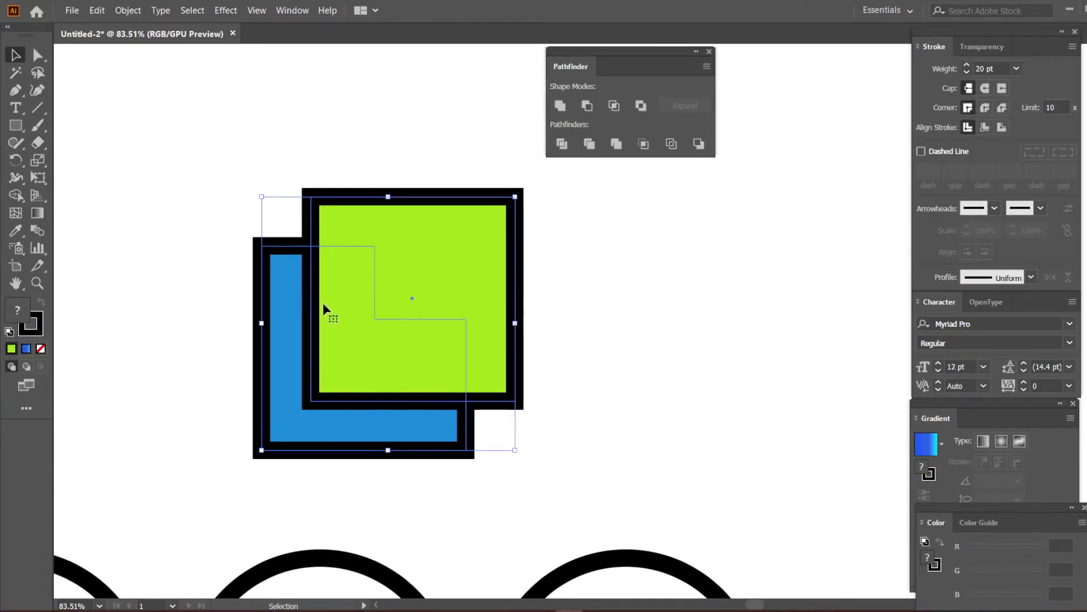
left_click(15, 196)
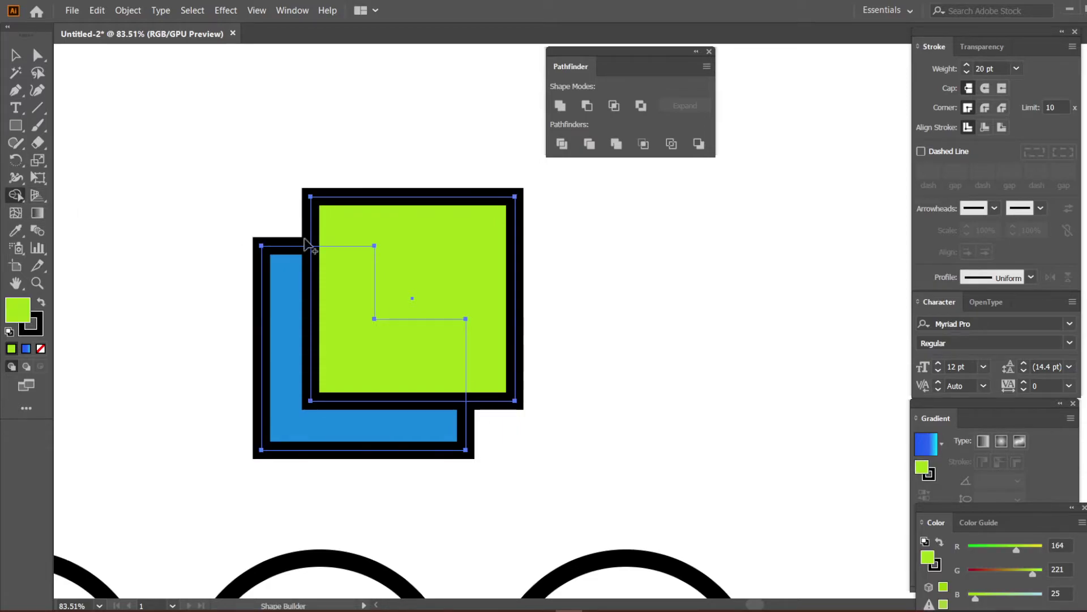
left_click(426, 260, "alt")
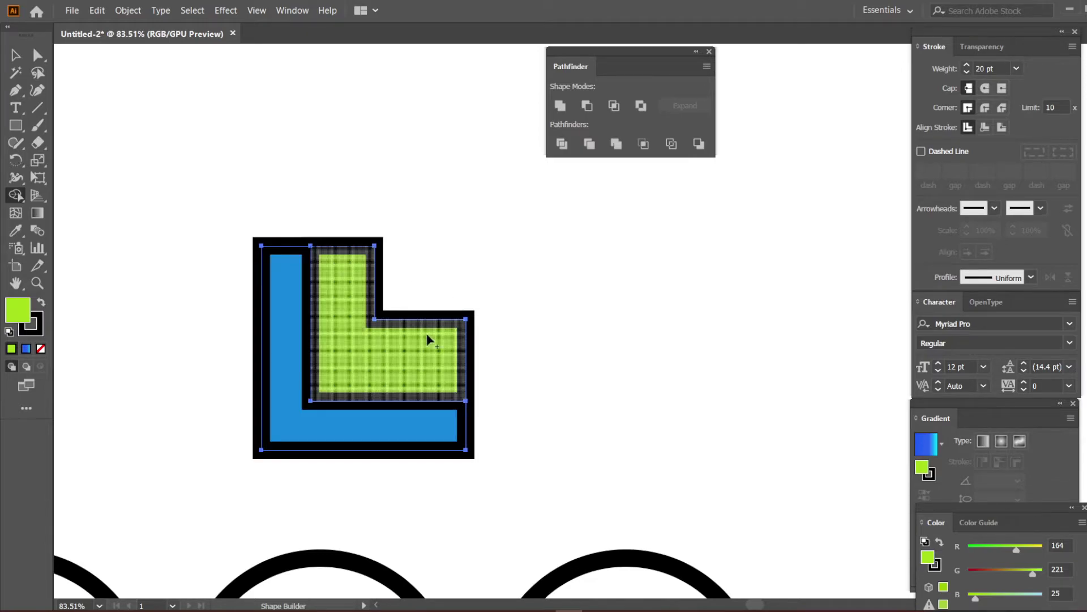
left_click(370, 361, "alt")
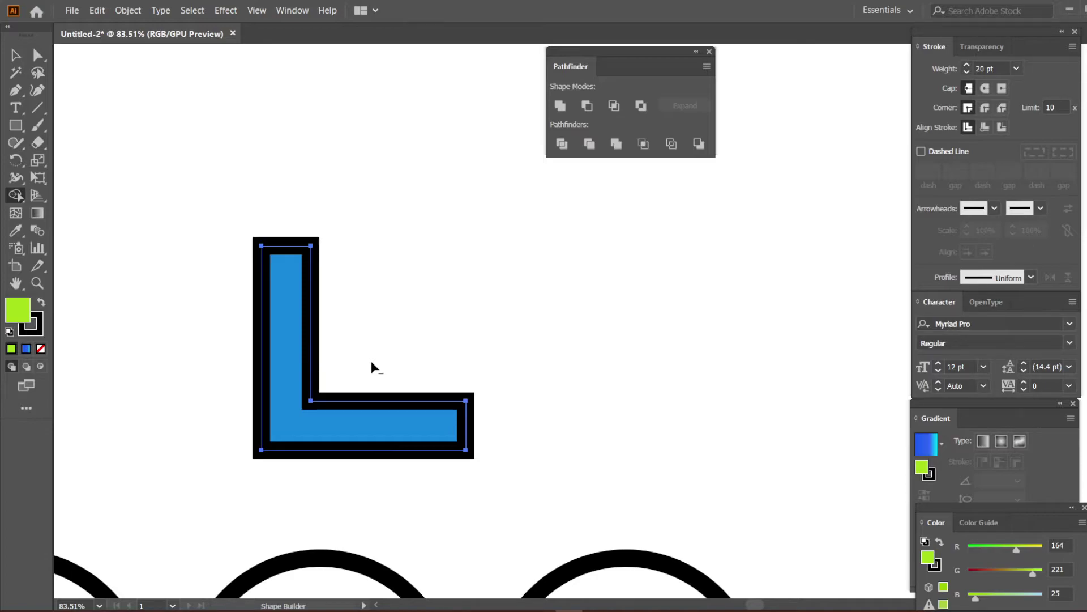
- Undo the Shape Builder cuts, moves and restacking back to three full squares with green in front of red, and deselect them
key("z")
left_click_drag(449, 308, 331, 316)
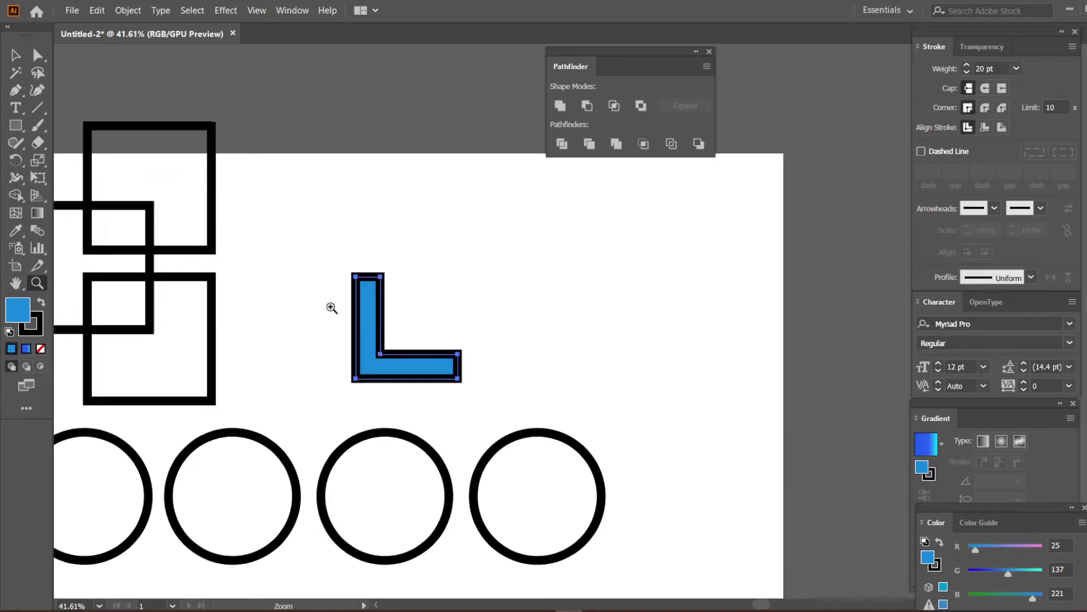
key("v")
key("ctrl+z")
key("ctrl+z")
key("ctrl+z")
key("ctrl+z")
key("ctrl+z")
key("ctrl+z")
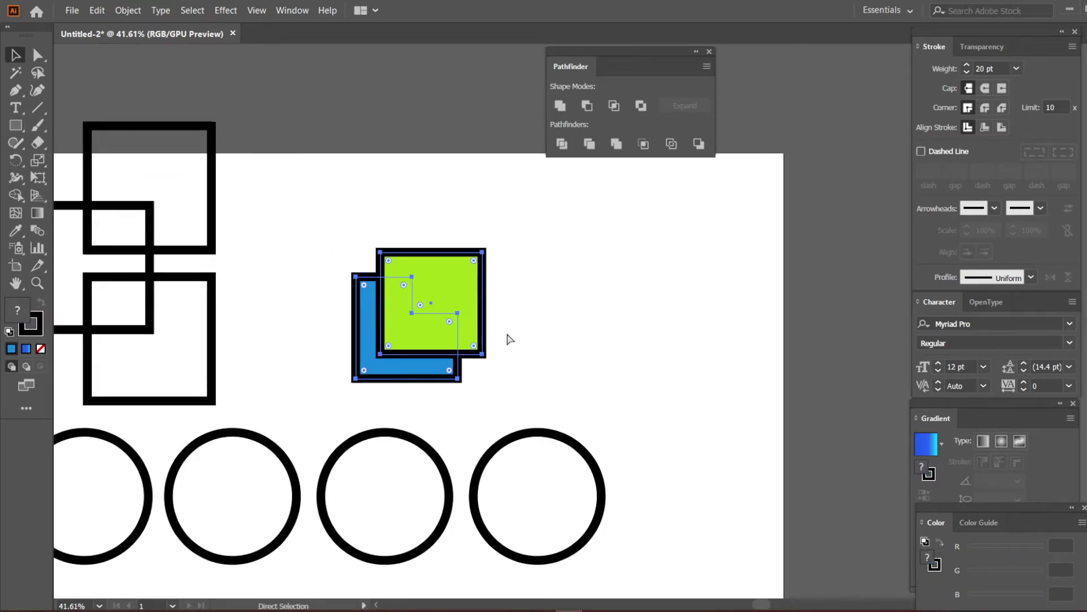
key("ctrl+z")
key("ctrl+z")
key("ctrl+z")
key("ctrl+z")
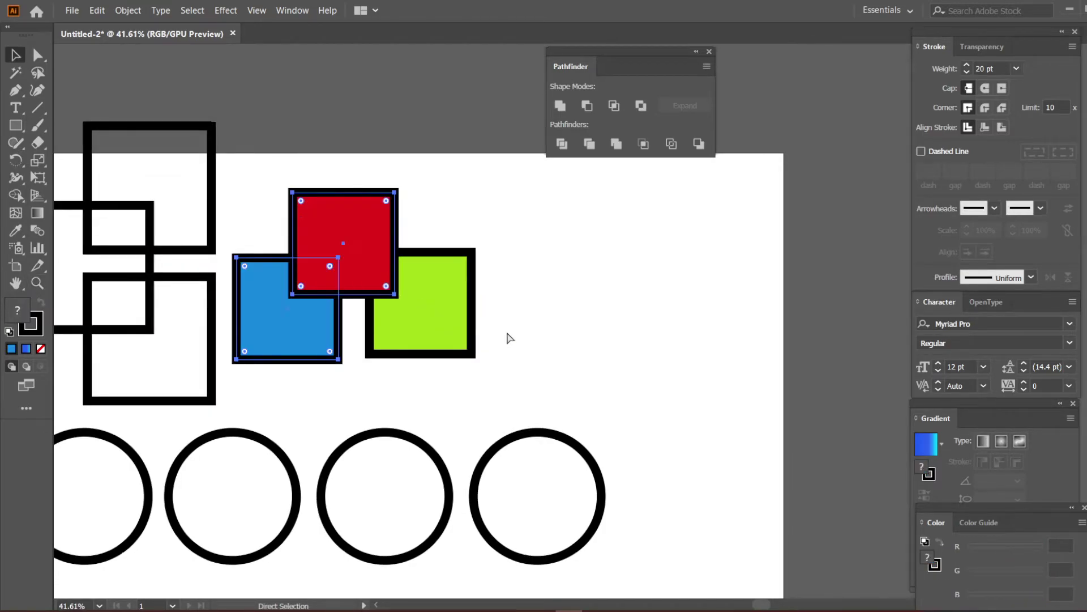
left_click(515, 313)
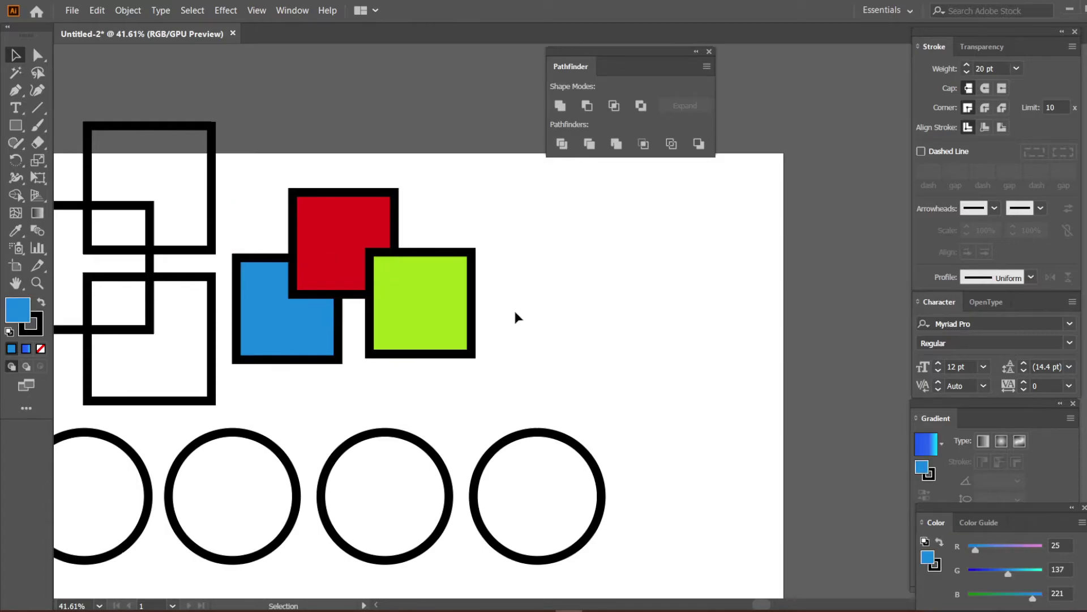
- Intersect the red and green squares with Pathfinder Intersect, undo the result and deselect the squares
key("space")
left_click_drag(572, 256, 525, 304)
key("z")
left_click(438, 327)
left_click(383, 335)
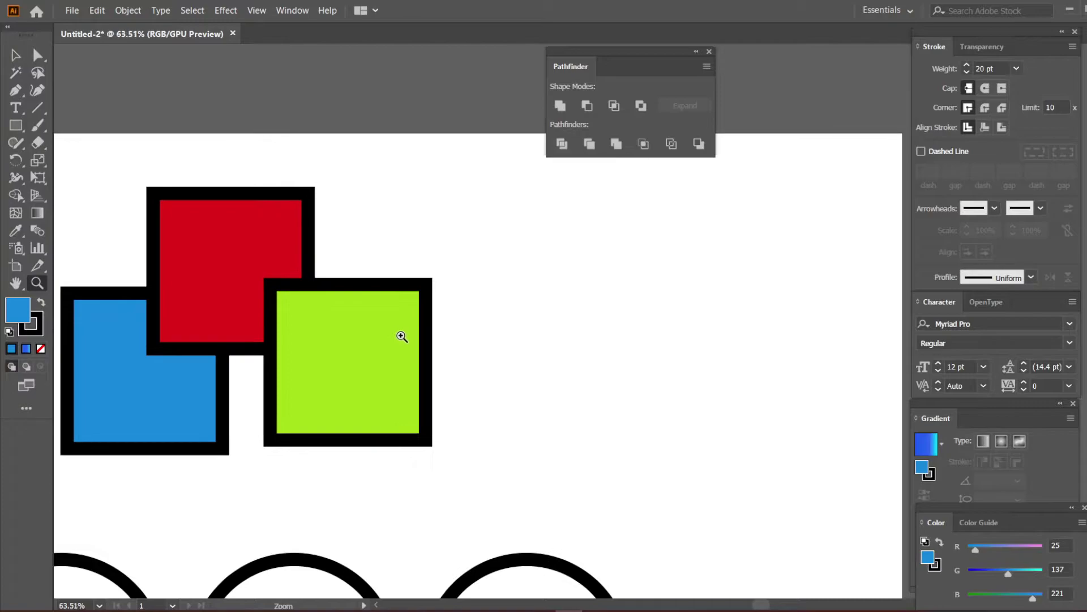
key("v")
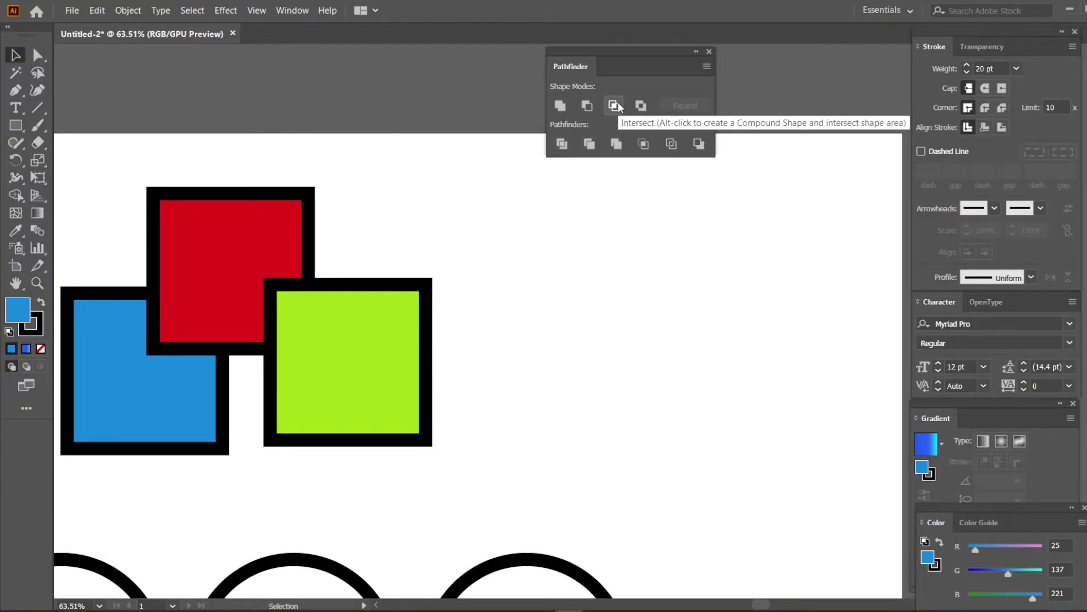
left_click(402, 347)
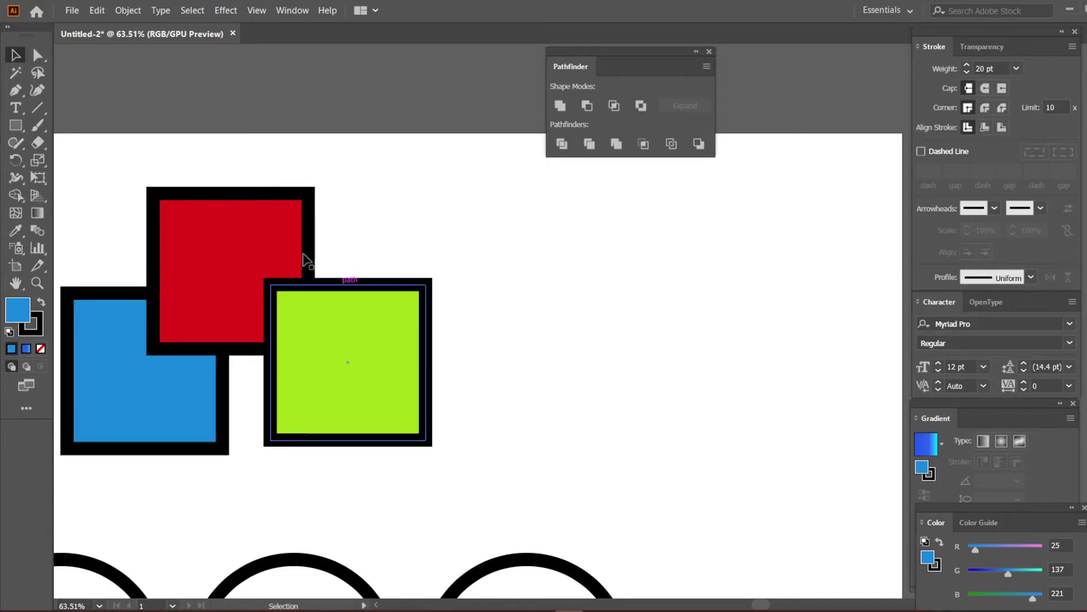
left_click(331, 317)
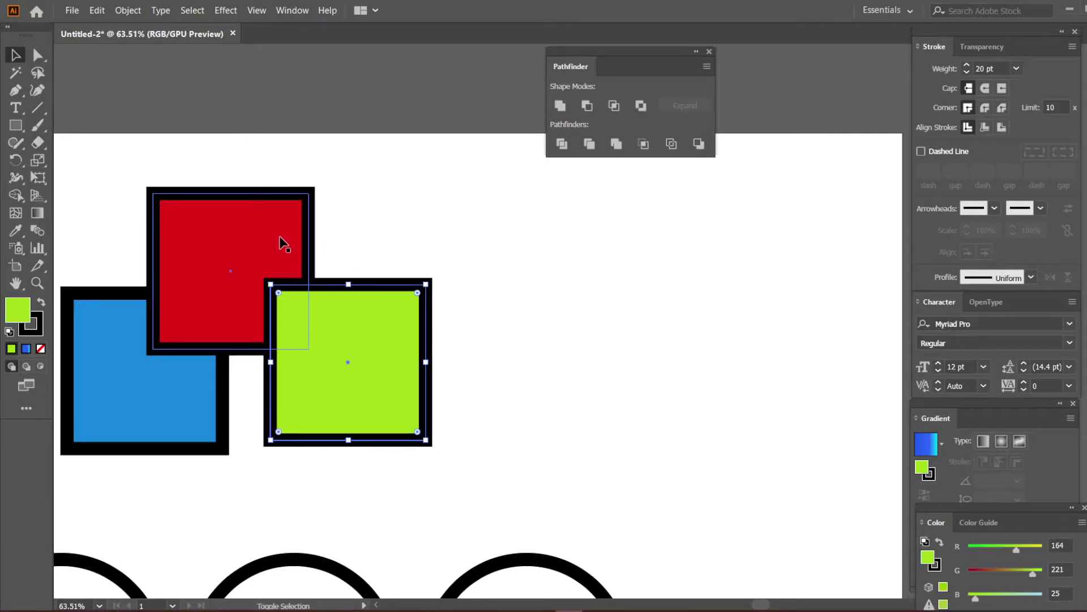
left_click(280, 236, "shift")
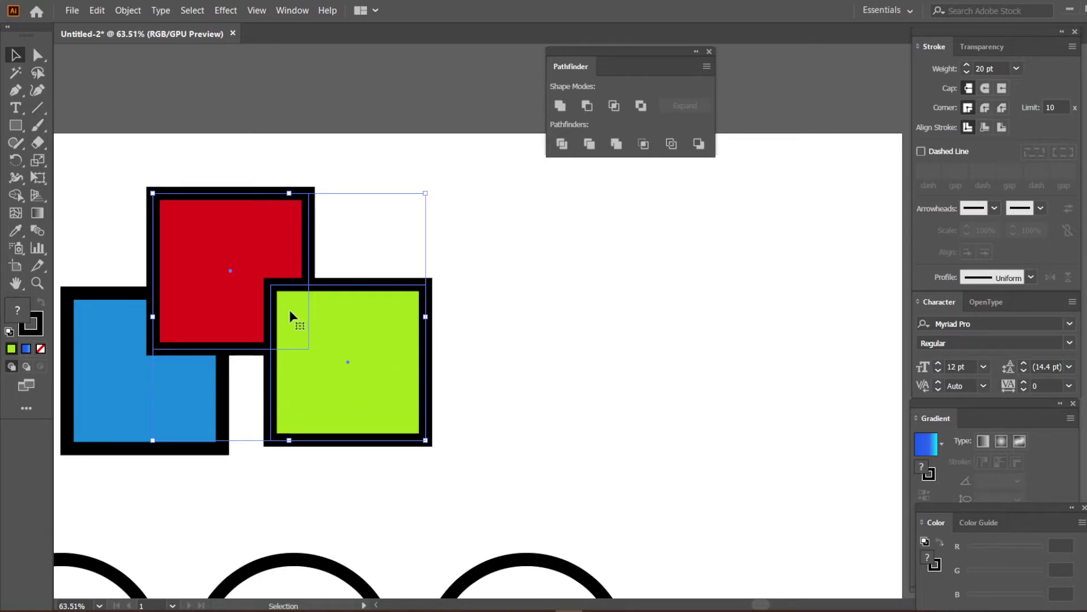
left_click(614, 106)
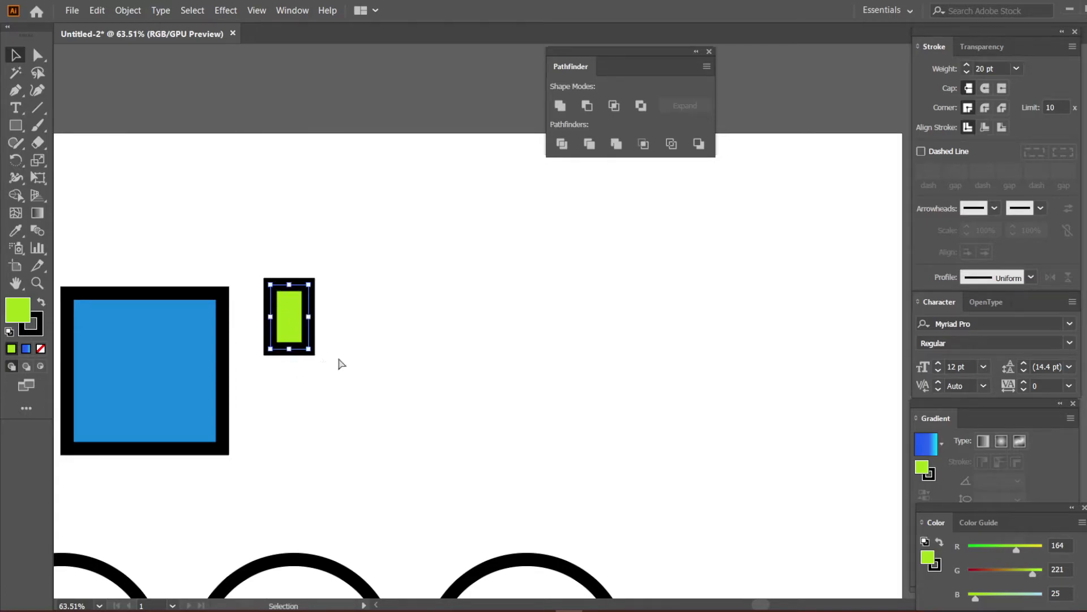
key("ctrl+z")
left_click(511, 321)
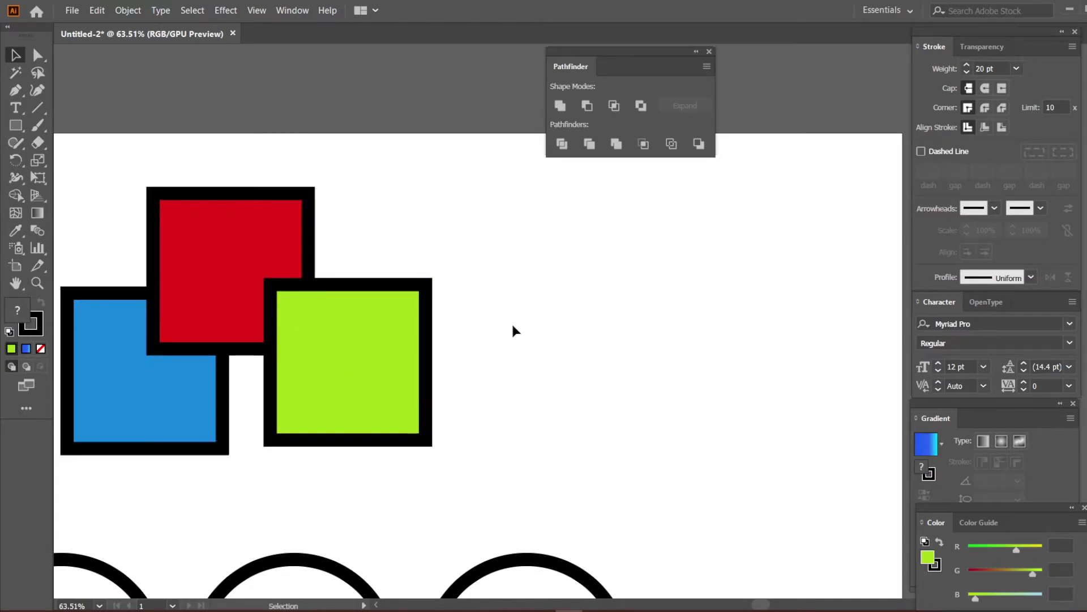
- Select the red and blue squares and reduce them to their overlapping area with Pathfinder Intersect
left_click_drag(292, 372, 428, 356)
left_click_drag(245, 220, 364, 374)
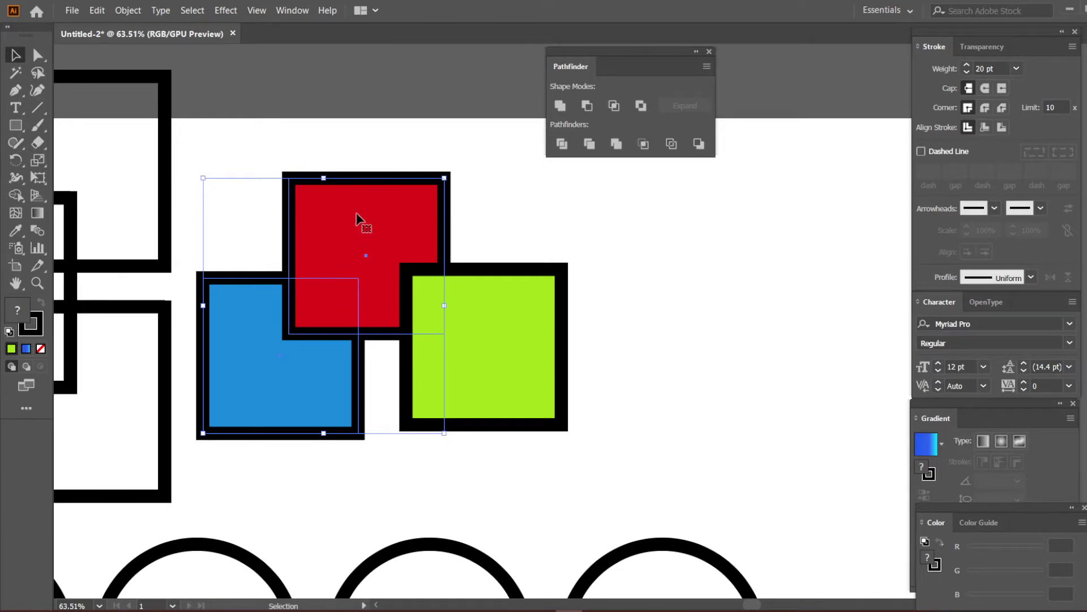
left_click(615, 107)
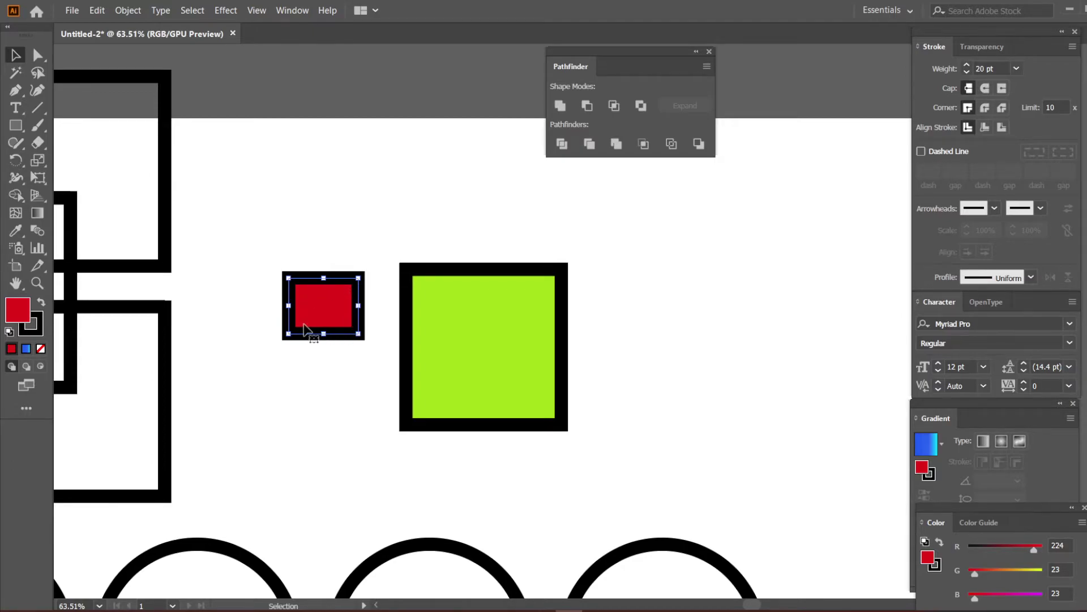
- Undo the intersection of the red and blue squares and deselect the restored squares
key("ctrl+z")
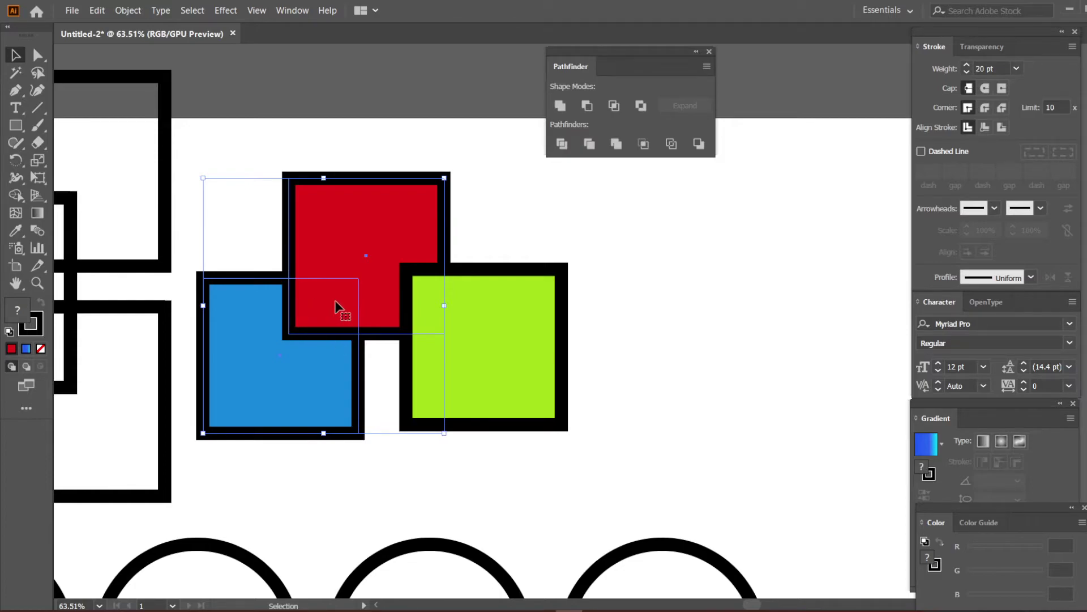
left_click(616, 283)
- Select the red and green squares, remove their overlapping area with Pathfinder Exclude and deselect the result
left_click_drag(616, 284, 551, 287)
left_click_drag(433, 182, 342, 339)
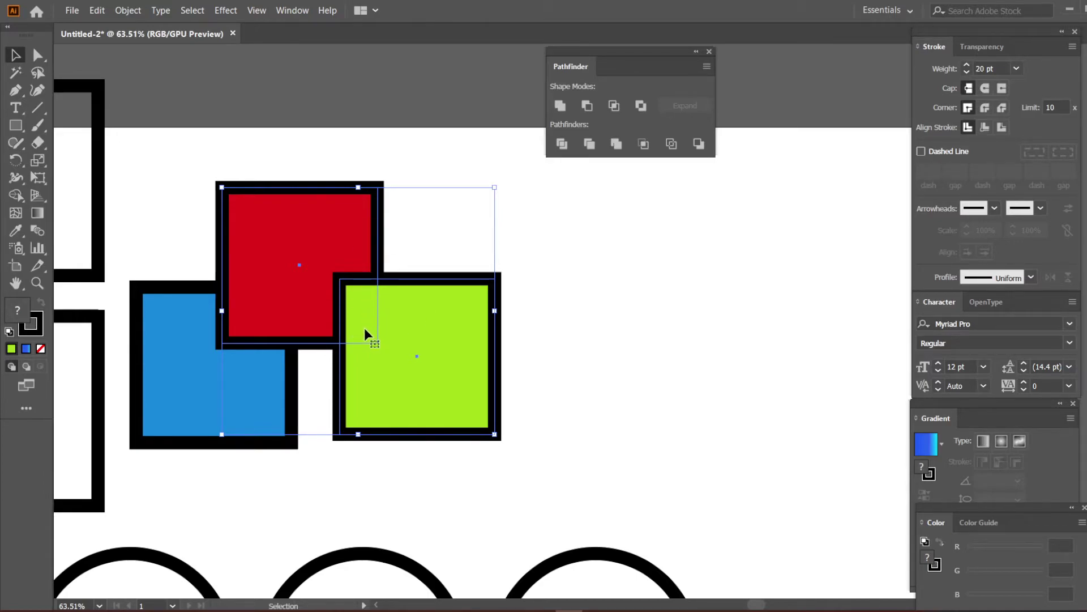
left_click(641, 106)
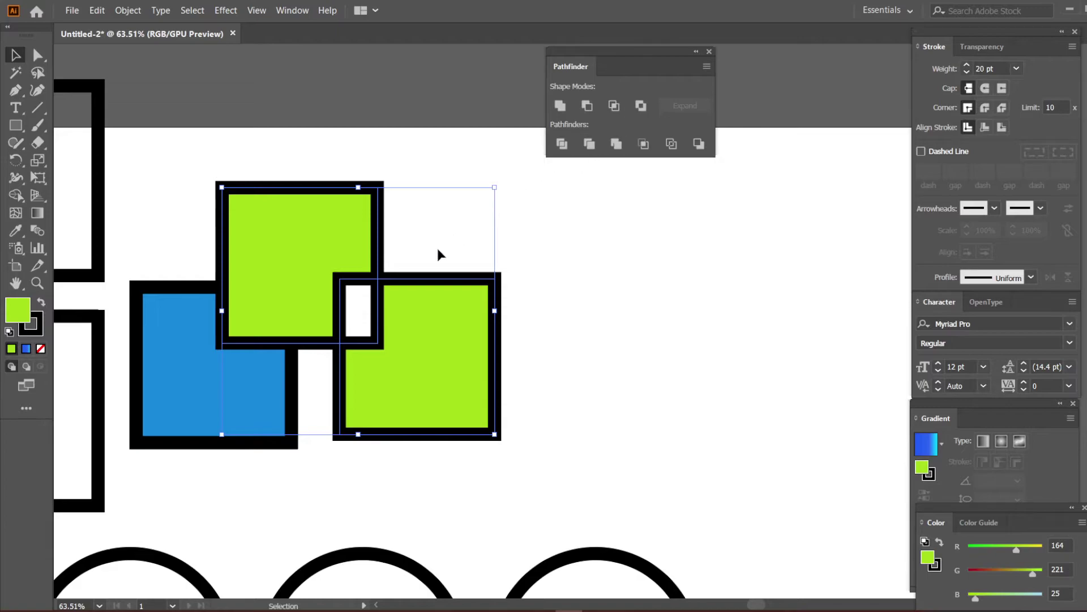
left_click(354, 305)
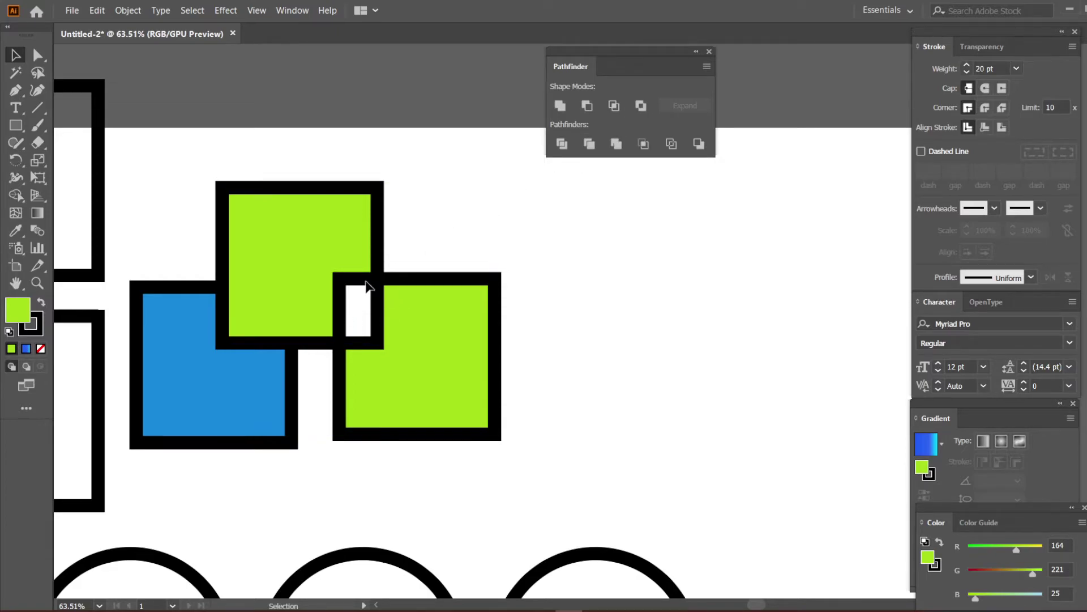
- Shift the excluded group sideways and isolate it to pull its lower green piece away from the upper one
left_click_drag(373, 312, 417, 313)
double_click(436, 317)
left_click_drag(440, 320, 469, 317)
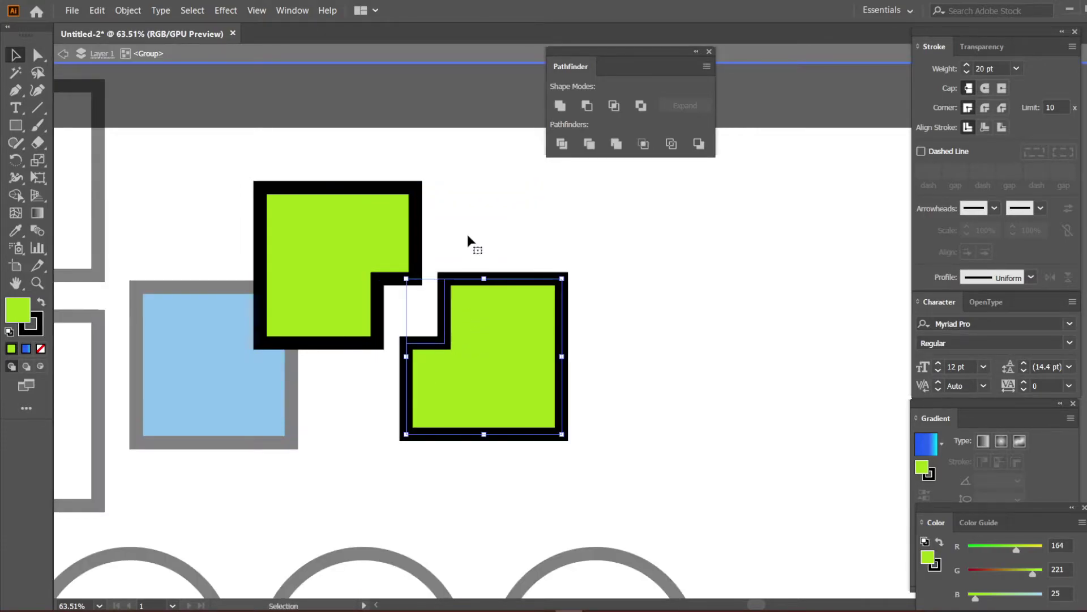
double_click(468, 230)
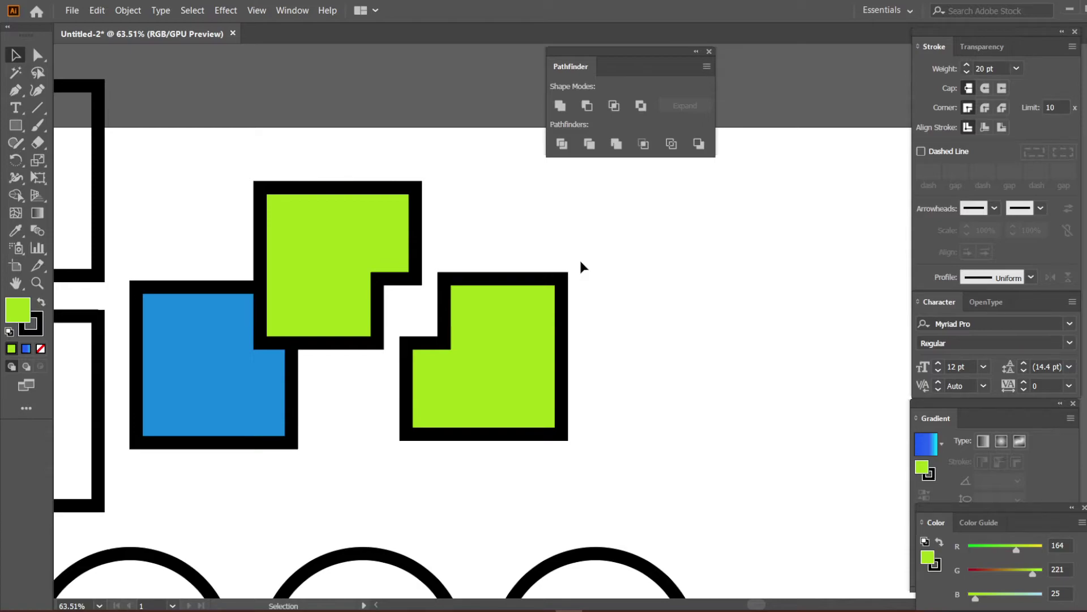
- Undo the piece moves, the exclusion and the earlier restacking until blue is in front of red, and deselect the squares
key("ctrl+z")
key("ctrl+z")
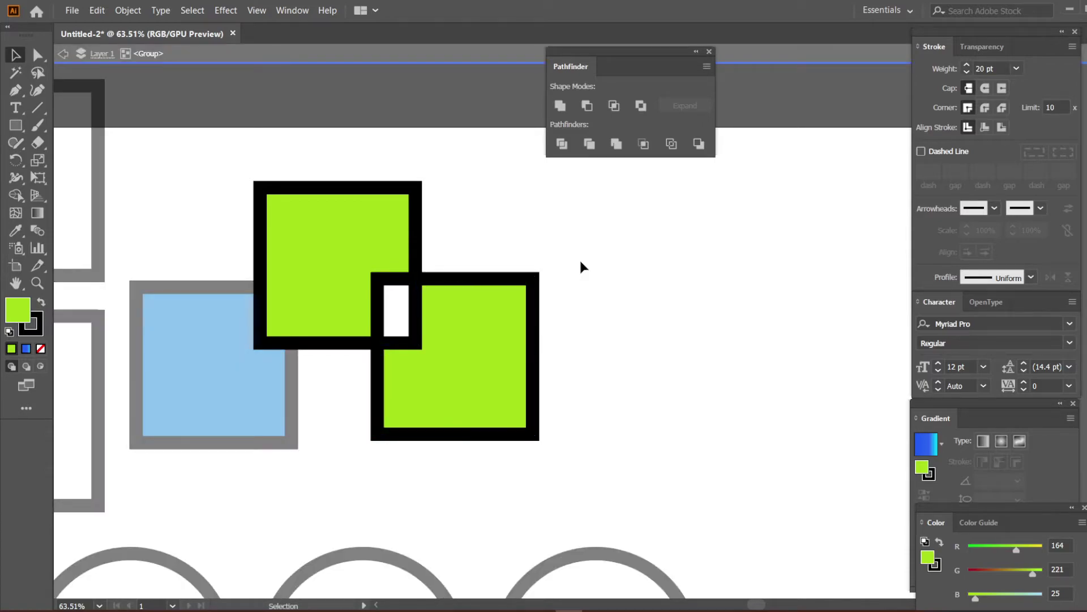
left_click(581, 262)
key("z")
left_click_drag(588, 259, 495, 268)
key("v")
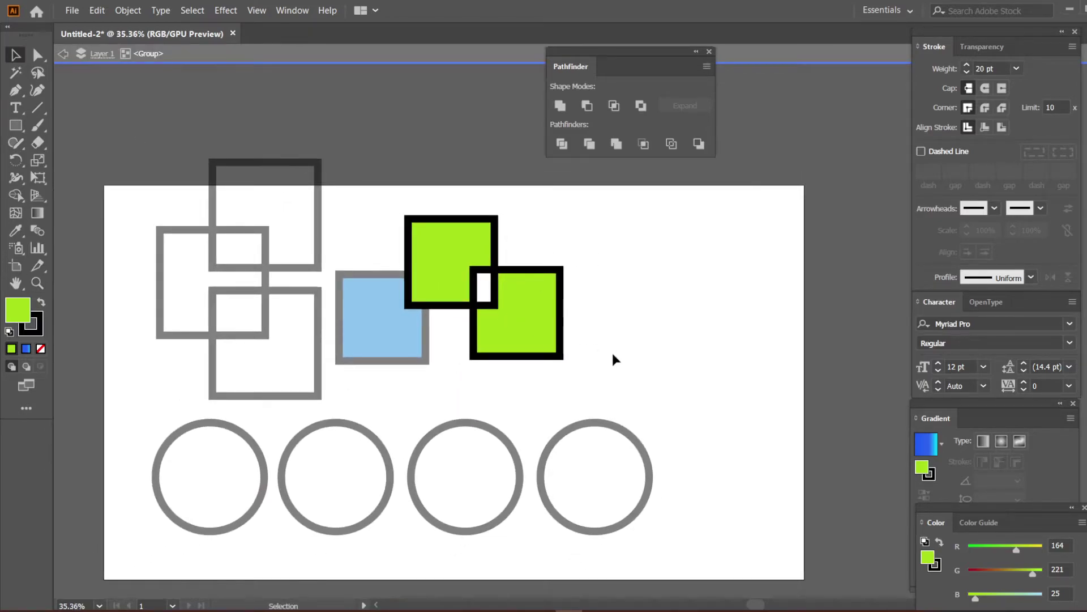
key("a")
key("ctrl+z")
key("ctrl+z")
key("ctrl+z")
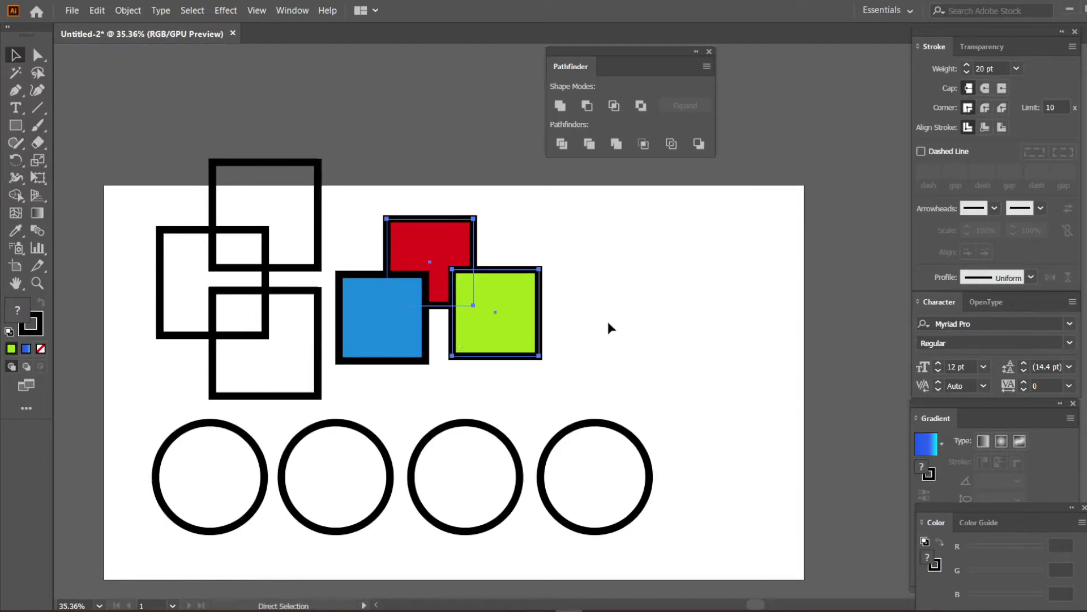
left_click(609, 293)
- Select the red and blue squares, subtract the blue one with Pathfinder Minus Front and undo the result
key("z")
left_click(580, 296)
left_click_drag(572, 304, 698, 262)
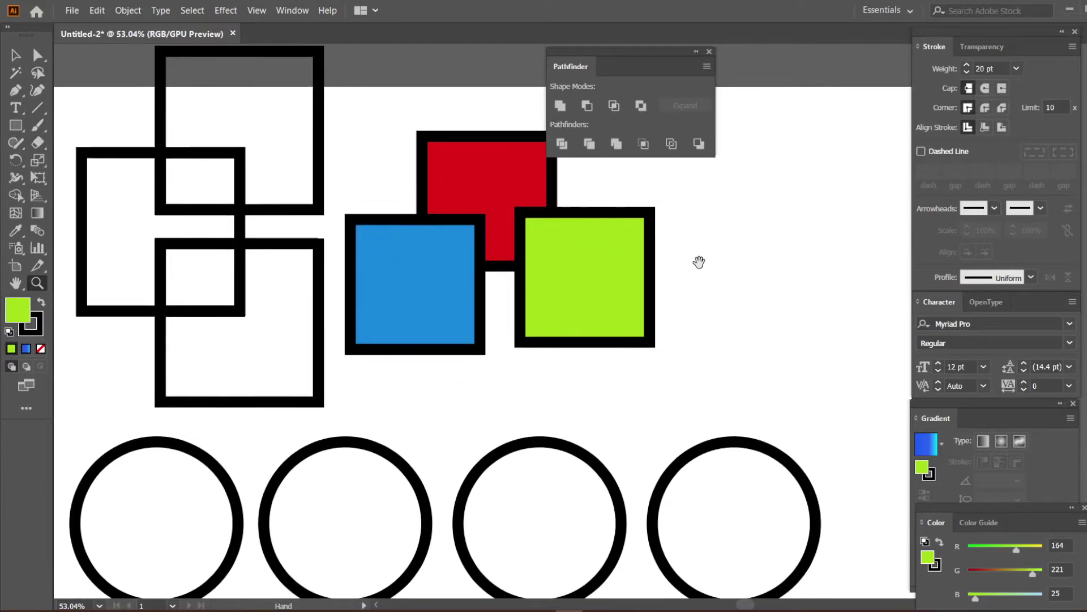
key("v")
scroll(587, 230, "up", 2)
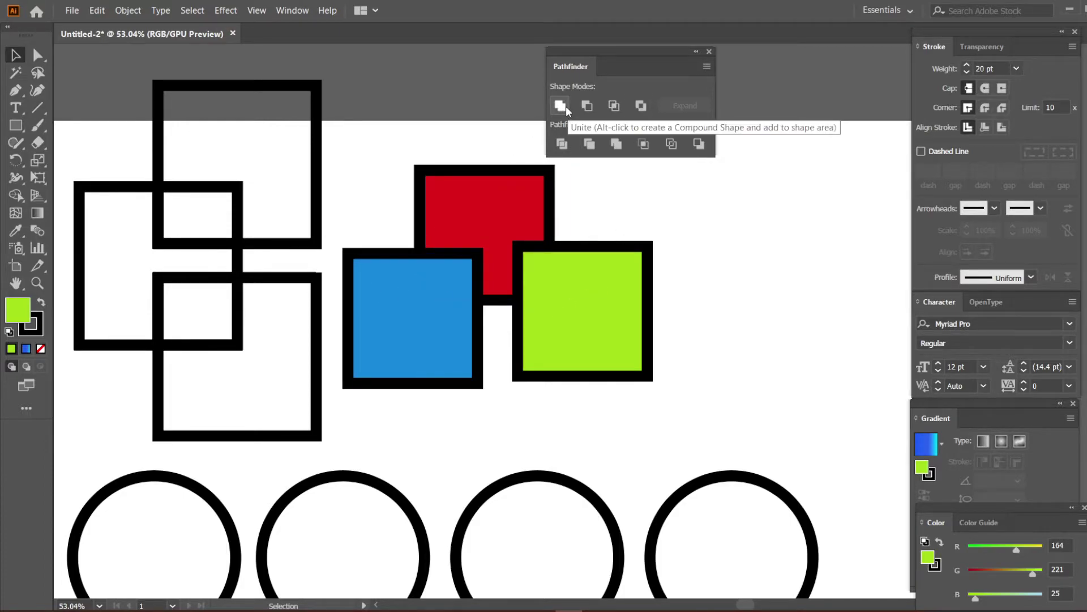
left_click_drag(371, 149, 593, 312)
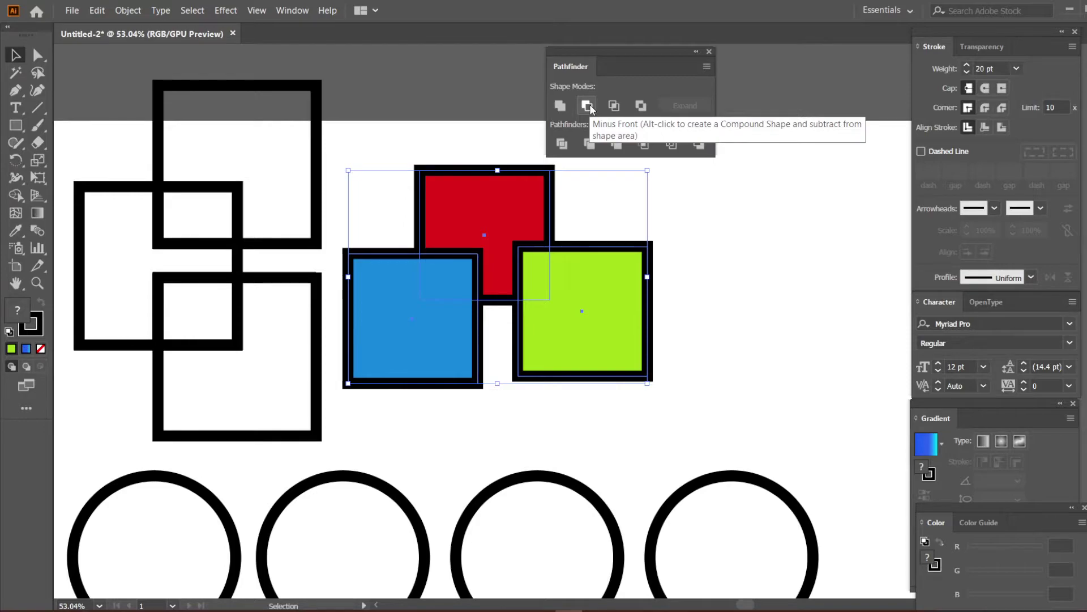
left_click(583, 198)
left_click(468, 218)
left_click(430, 303, "shift")
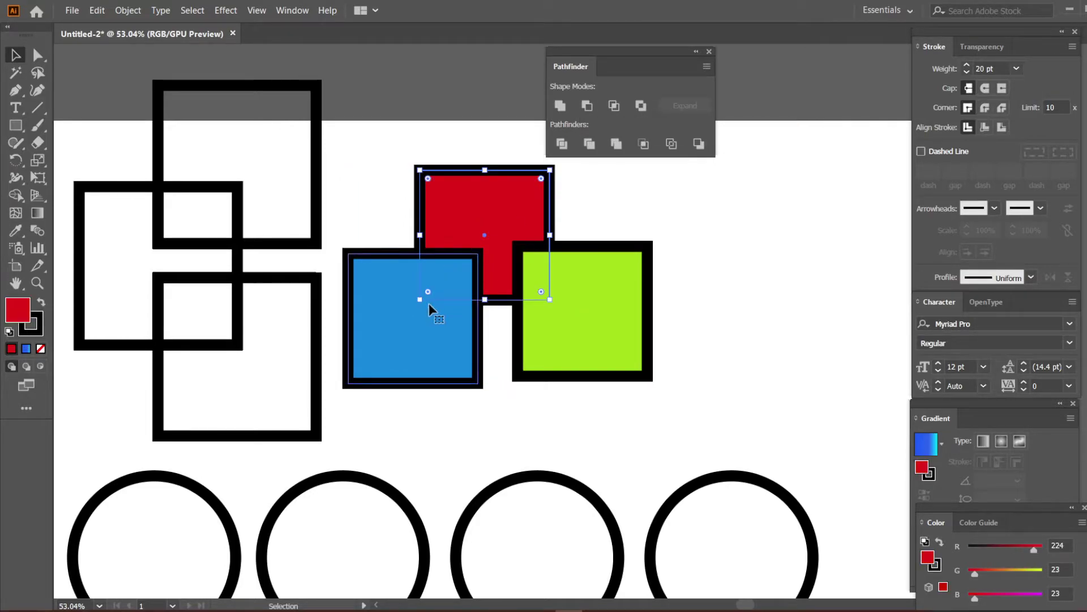
left_click(406, 329, "shift")
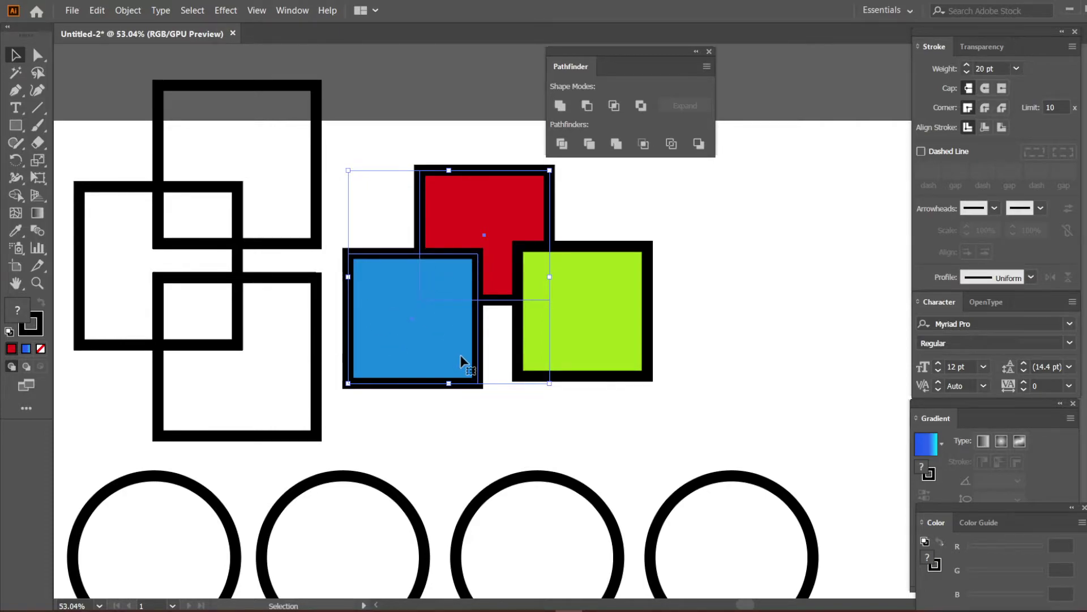
left_click(587, 106)
key("ctrl+z")
- Remove both blue regions from the selected red and blue squares with Shape Builder, keeping the notched red shape
left_click(12, 194)
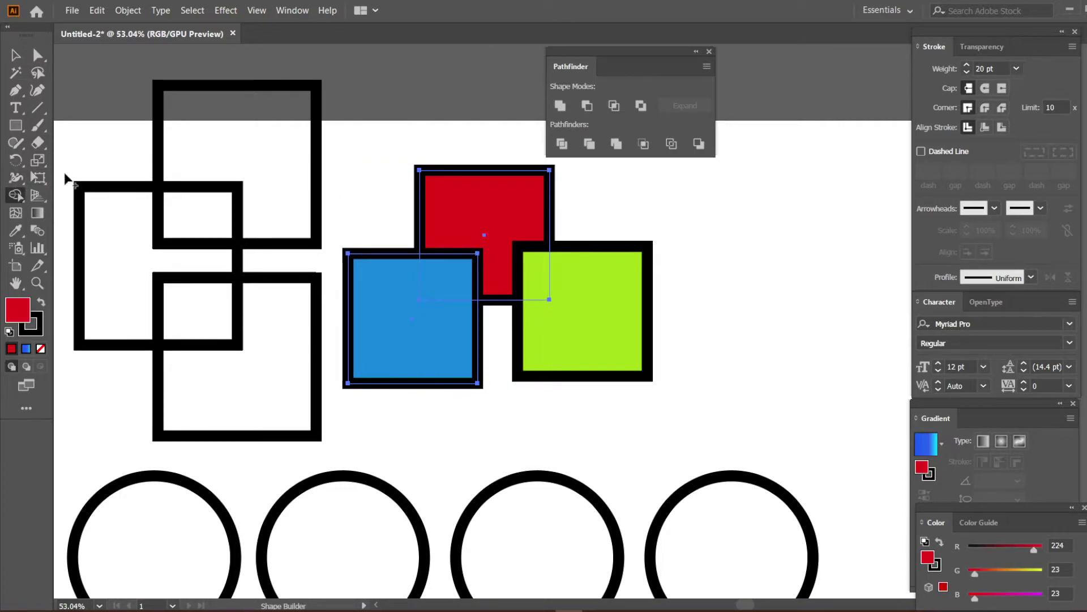
left_click(437, 351, "alt")
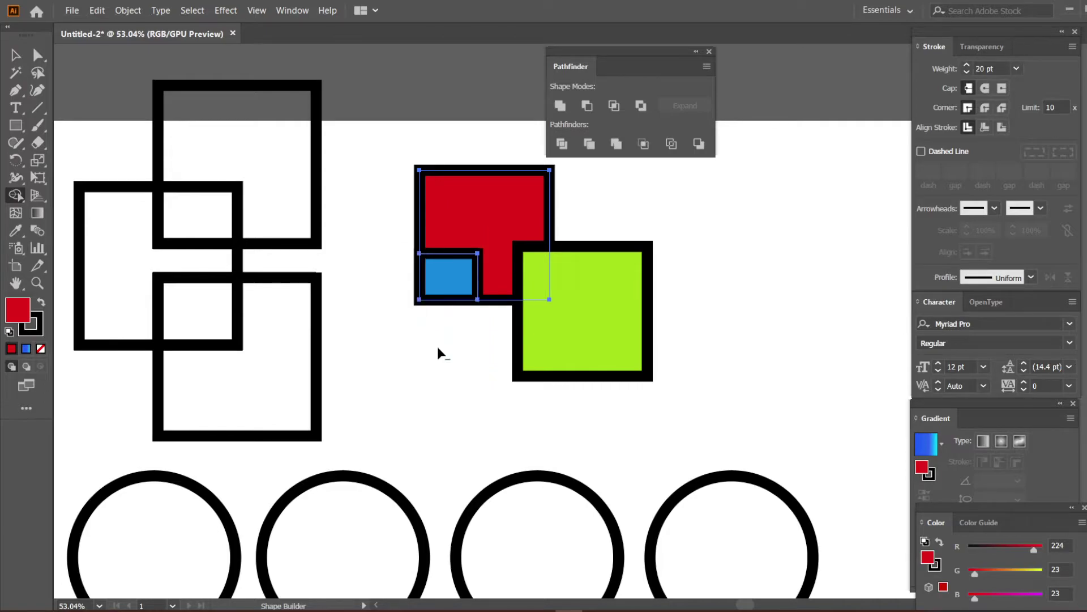
left_click(442, 285, "alt")
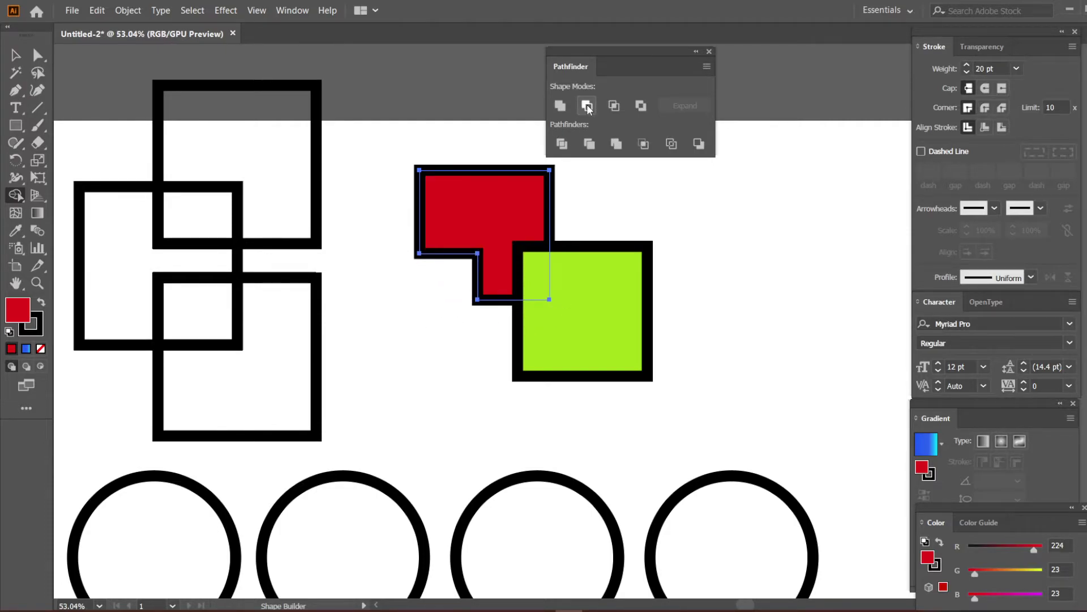
- Undo both Shape Builder removals and deselect the red and blue squares
key("ctrl+z")
key("ctrl+z")
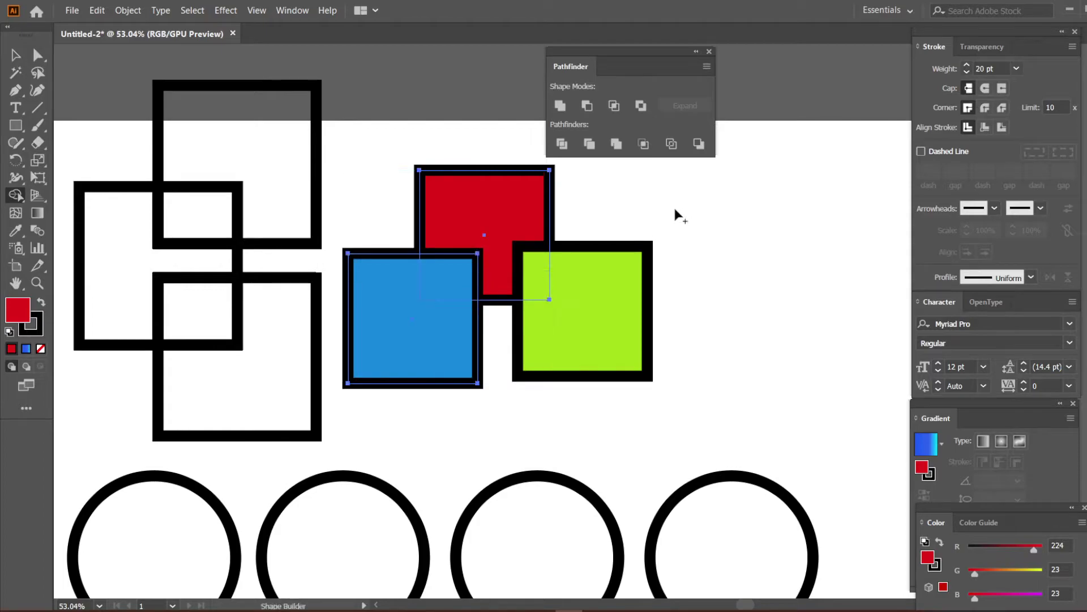
key("v")
left_click(676, 216)
- Select all three coloured squares, split them at their overlaps with Pathfinder Divide and deselect the result
key("space")
left_click_drag(630, 218, 562, 224)
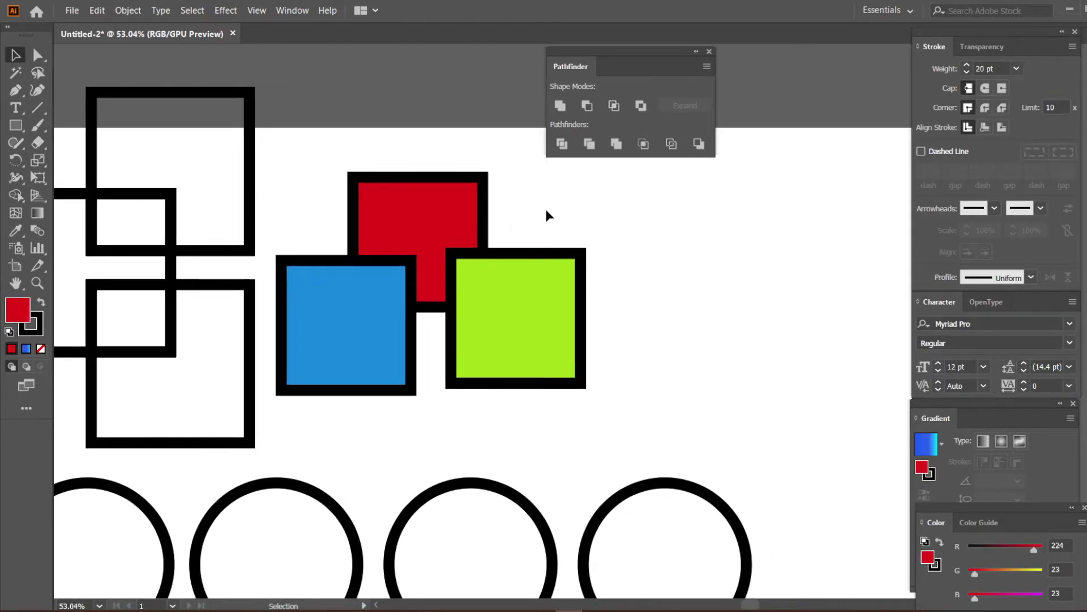
left_click_drag(497, 205, 446, 331)
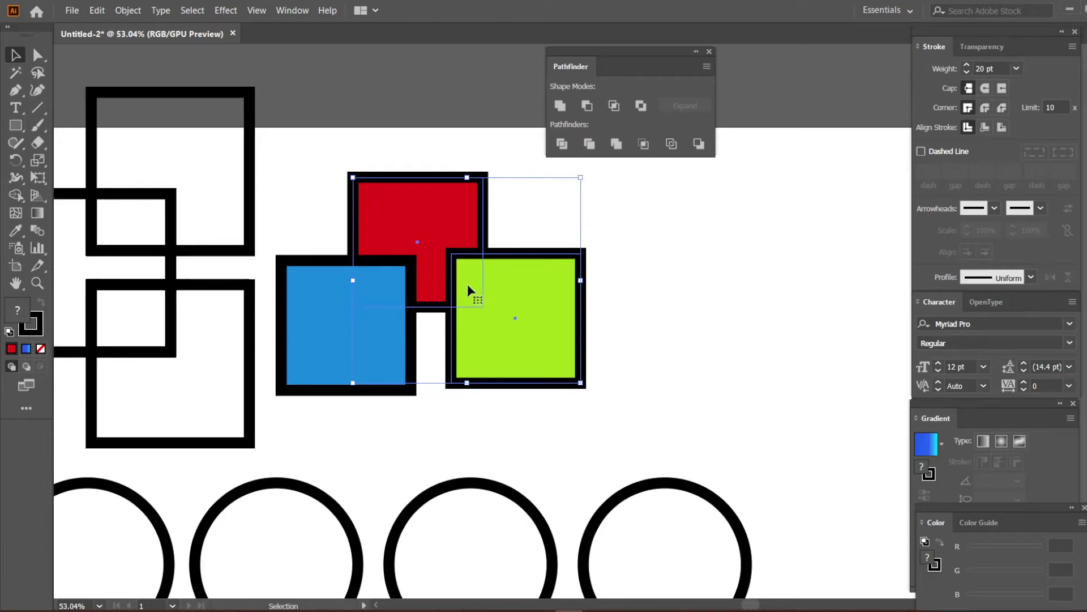
left_click(653, 470)
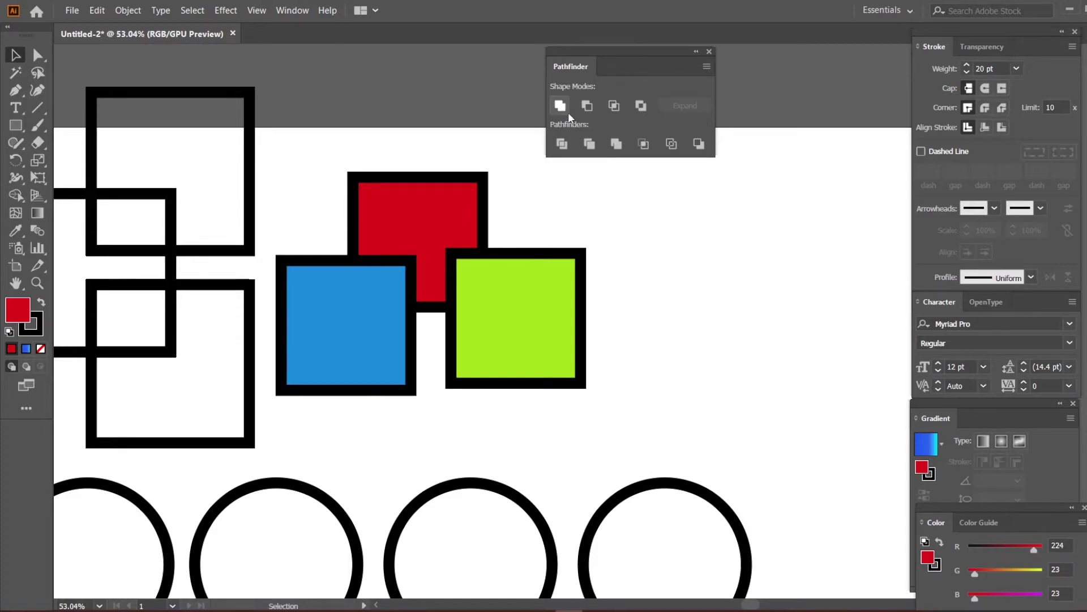
left_click(552, 216, "ctrl")
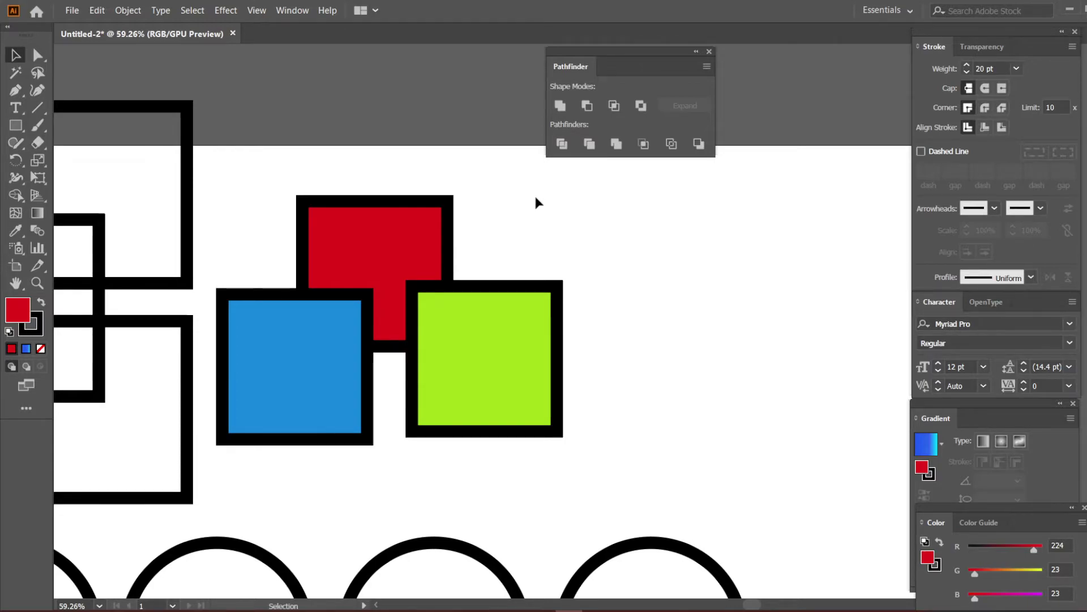
left_click_drag(278, 163, 586, 416)
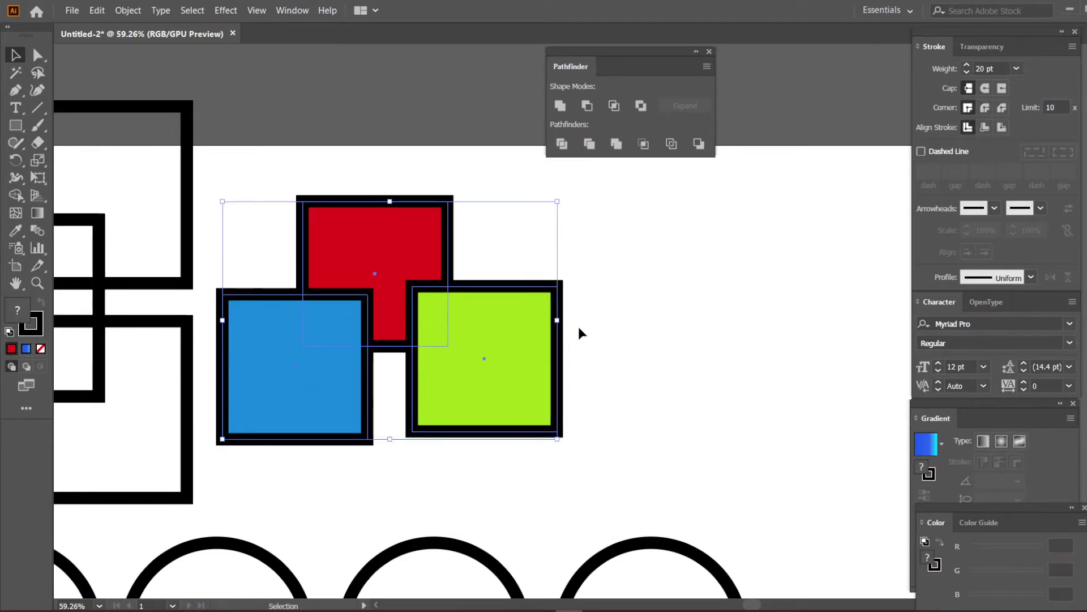
left_click(562, 145)
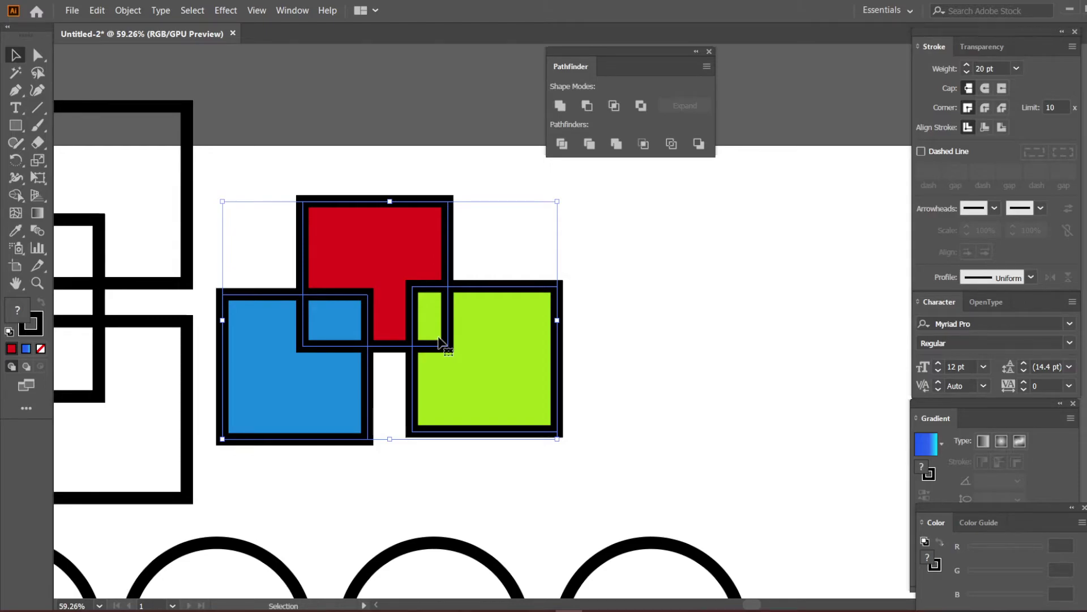
left_click(625, 298)
- Try moving the divided group, undo the move and ungroup the divided pieces
left_click_drag(488, 331, 508, 334)
key("ctrl+z")
left_click(607, 349)
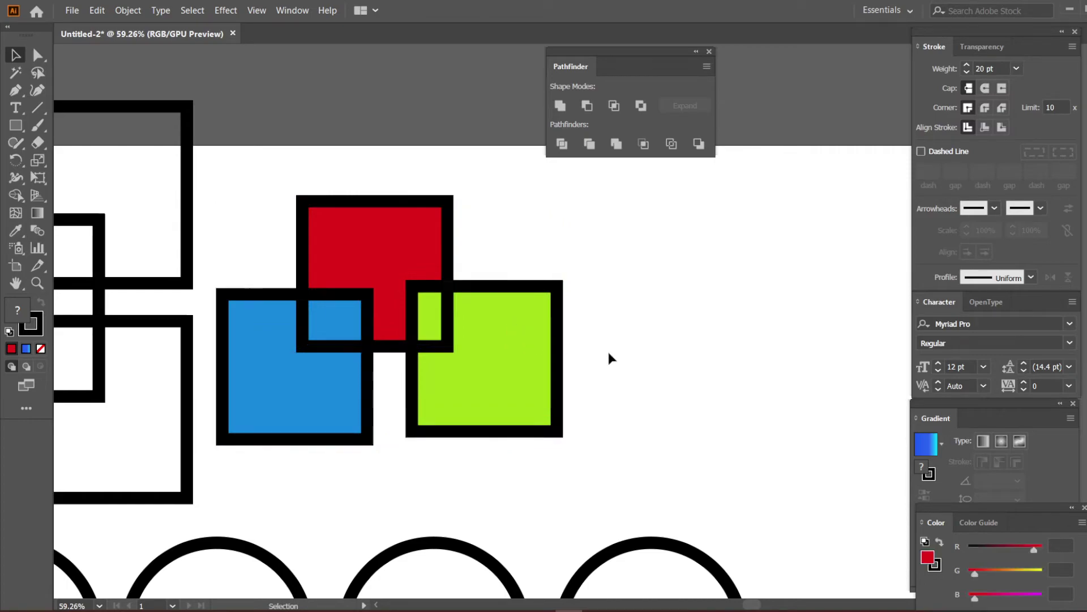
right_click(496, 332)
left_click(552, 440)
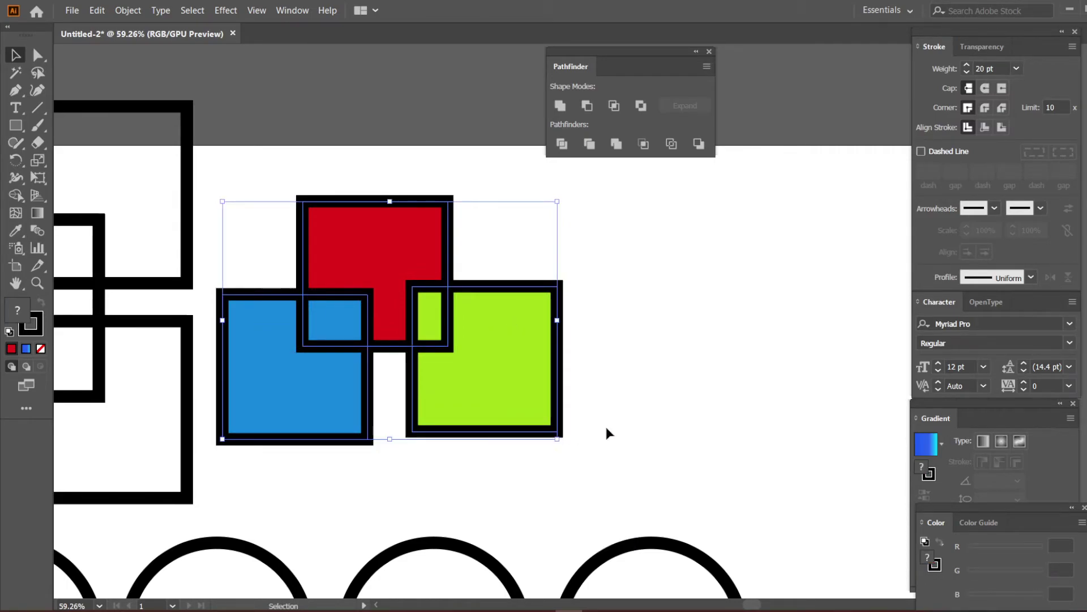
- Move the divided green, red and blue pieces apart, including the small overlap pieces, and deselect them
left_click(525, 371)
left_click_drag(524, 372, 631, 380)
left_click_drag(435, 324, 517, 316)
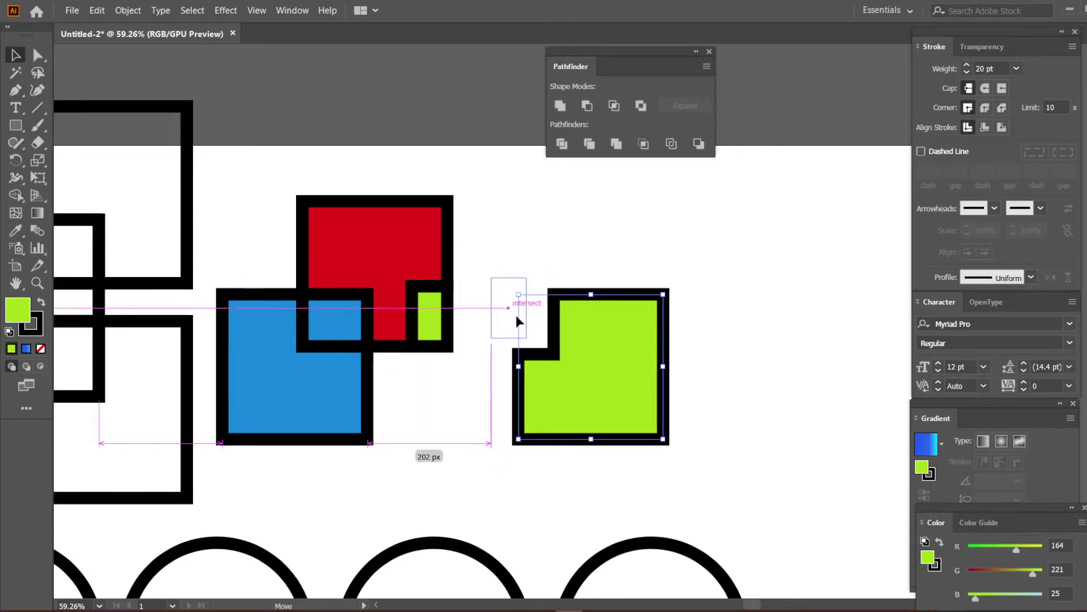
left_click_drag(444, 250, 484, 162)
left_click_drag(321, 298, 283, 164)
left_click_drag(310, 341, 365, 445)
left_click(372, 311)
- Undo the piece moves, the ungrouping and the Divide back to three full squares, and deselect them
key("ctrl+z")
key("ctrl+z")
key("ctrl+z")
key("ctrl+z")
key("ctrl+z")
key("ctrl+z")
key("ctrl+z")
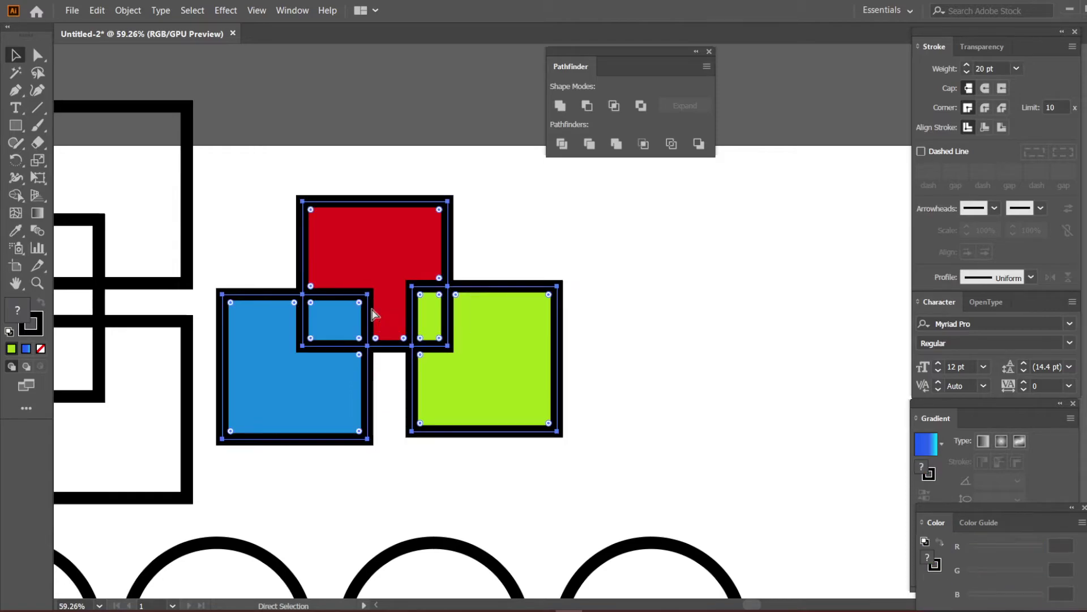
left_click(621, 321)
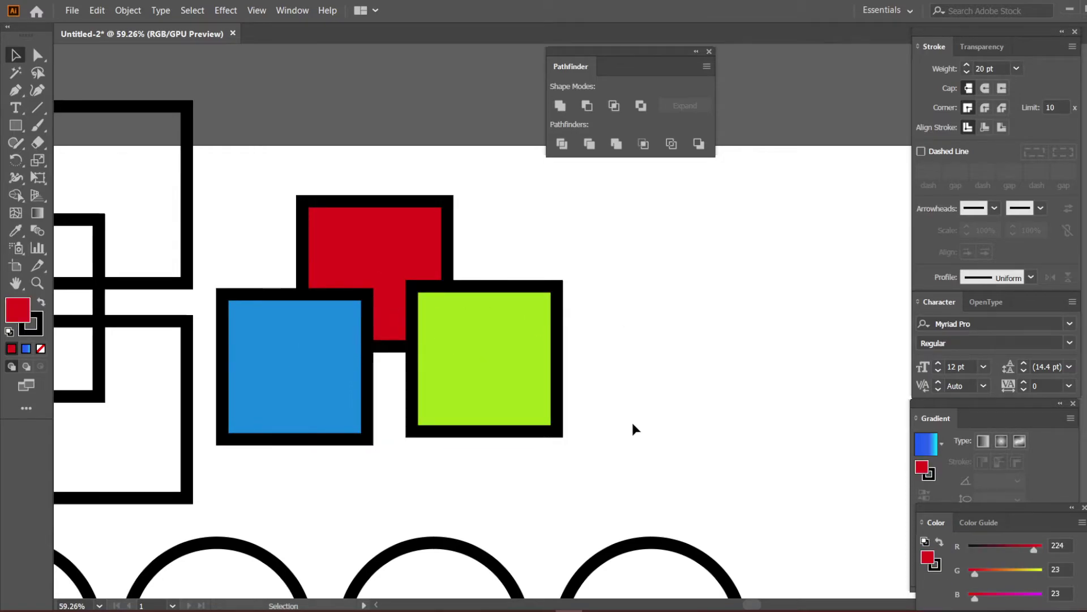
- Select the three squares and split them into separate red-filled regions at their overlaps with Shape Builder
left_click_drag(538, 353, 287, 175)
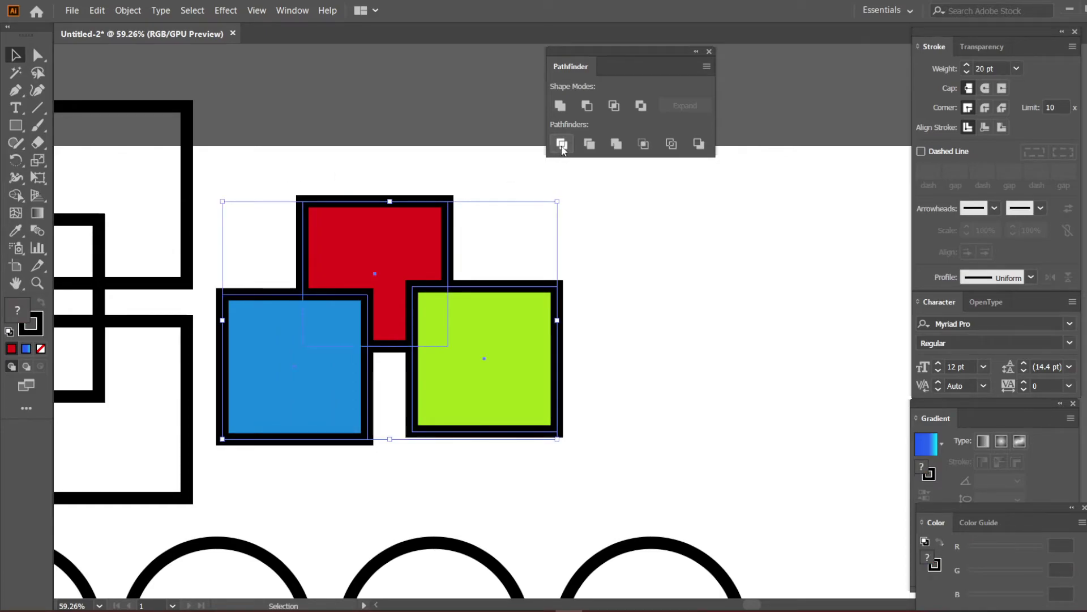
left_click(16, 195)
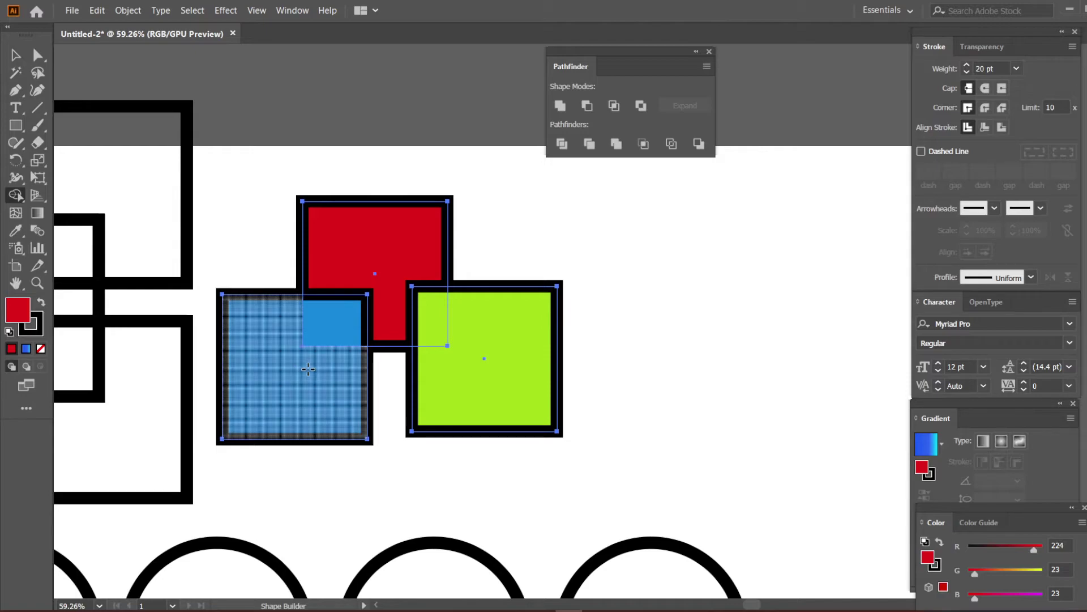
left_click(270, 357)
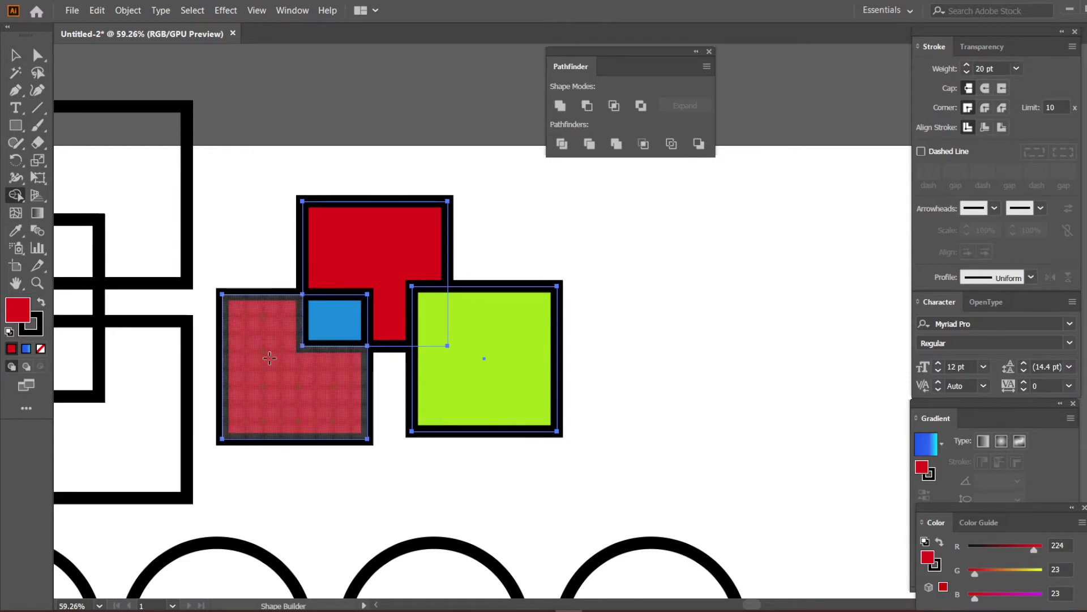
left_click(322, 312)
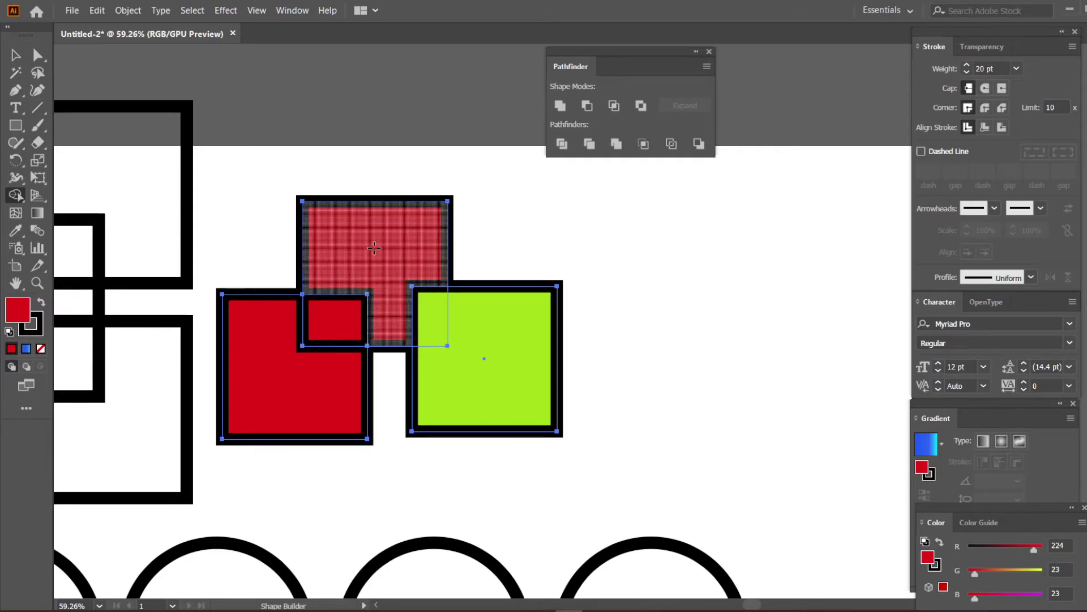
left_click(424, 318)
left_click(488, 376)
- Move the five red Shape Builder pieces apart so that each one stands separately
key("v")
left_click(635, 335)
left_click_drag(520, 335, 599, 350)
left_click_drag(431, 316, 534, 259)
left_click_drag(338, 244, 343, 175)
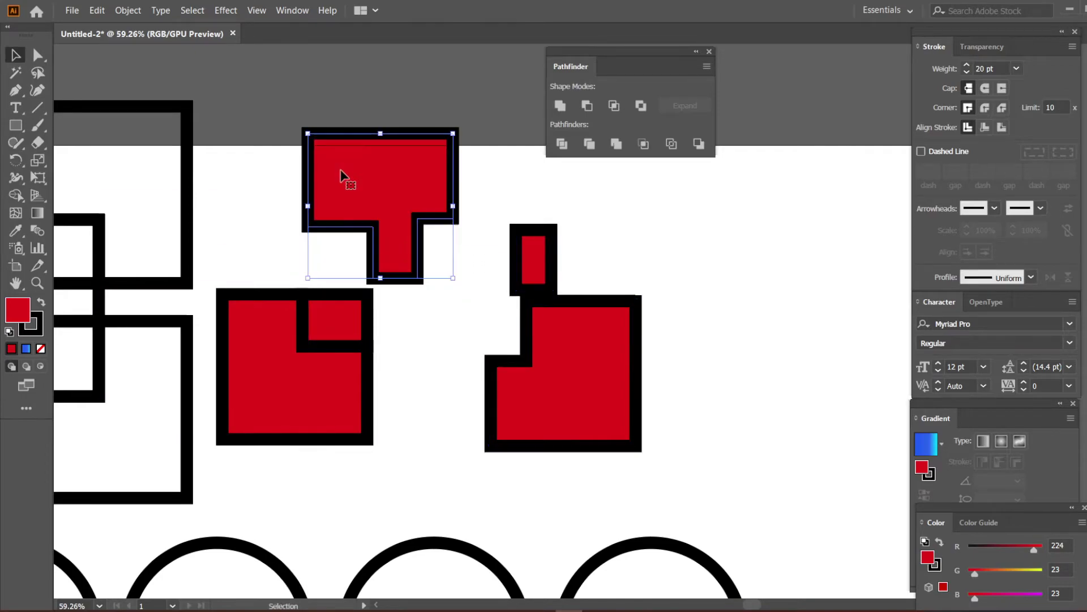
left_click_drag(348, 318, 436, 331)
left_click_drag(316, 385, 310, 477)
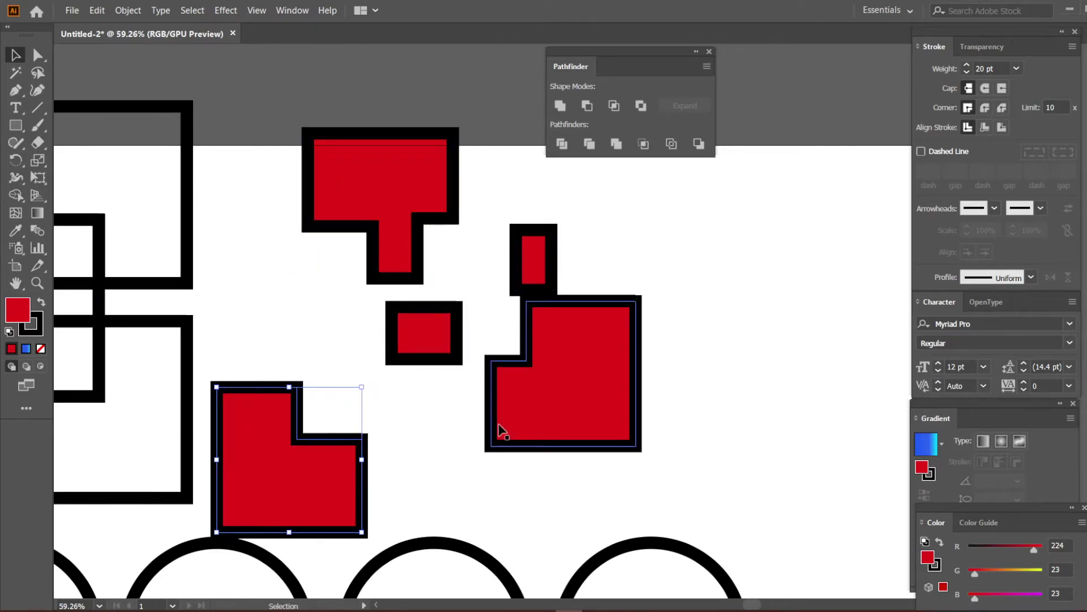
- Undo the piece moves and the Shape Builder split back to the full blue, red and green squares
key("ctrl+z")
key("ctrl+z")
key("ctrl+z")
key("ctrl+z")
key("ctrl+z")
key("ctrl+z")
key("ctrl+z")
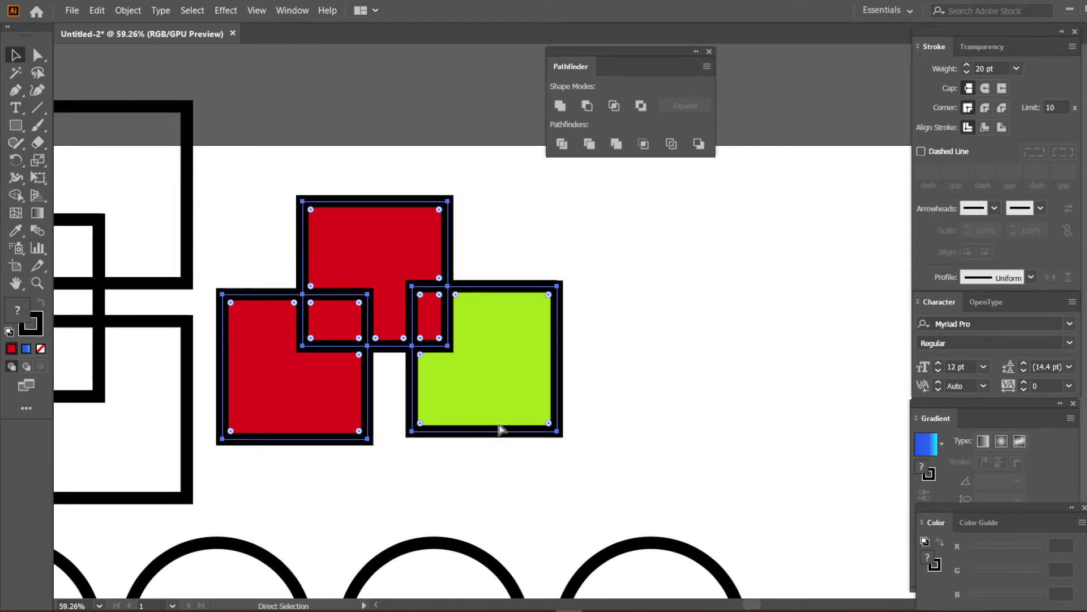
key("ctrl+z")
key("ctrl+z")
key("ctrl+z")
key("ctrl+z")
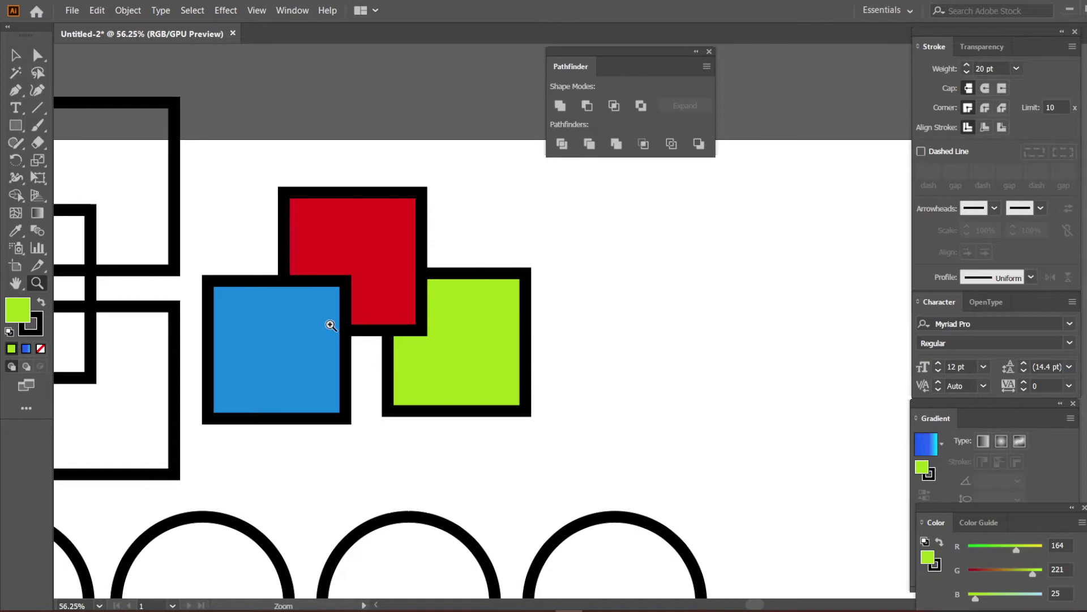
- Select the three overlapping coloured squares and expand both their fill and stroke
left_click_drag(332, 325, 434, 313)
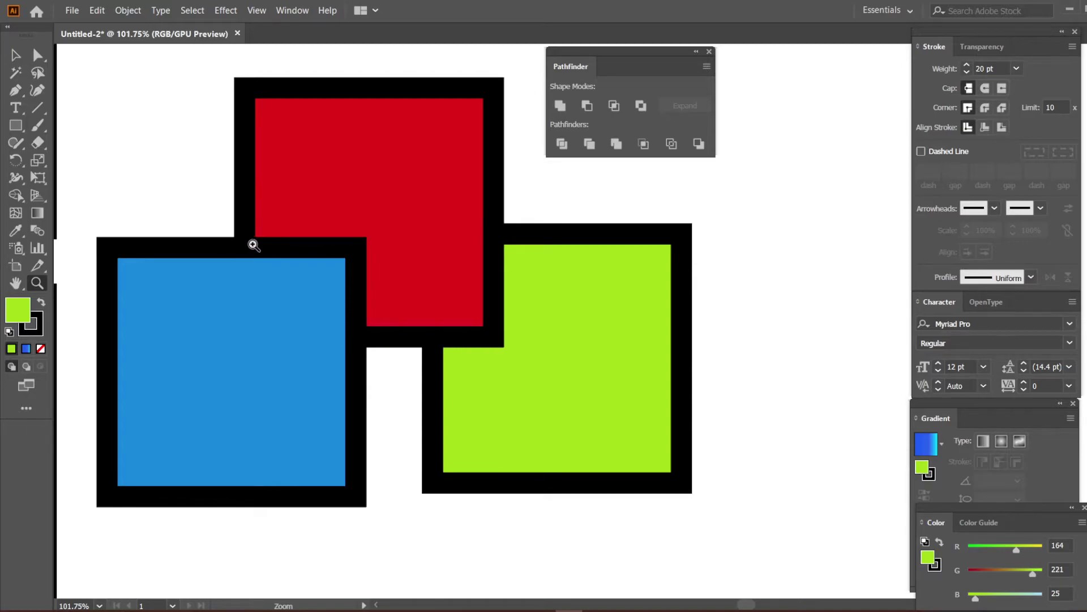
left_click(418, 219, "alt")
key("v")
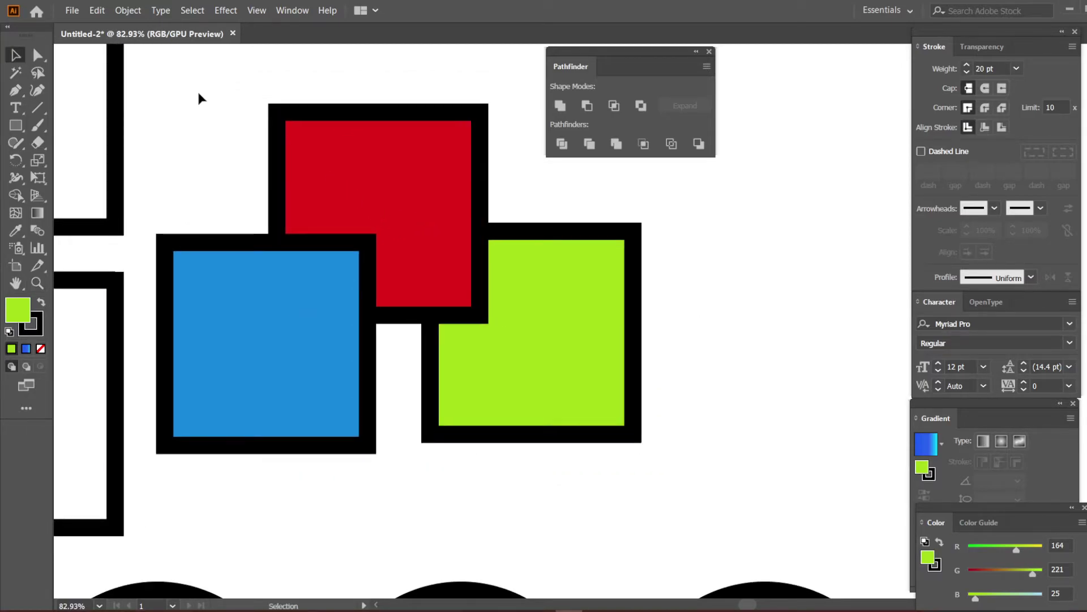
left_click_drag(198, 92, 543, 343)
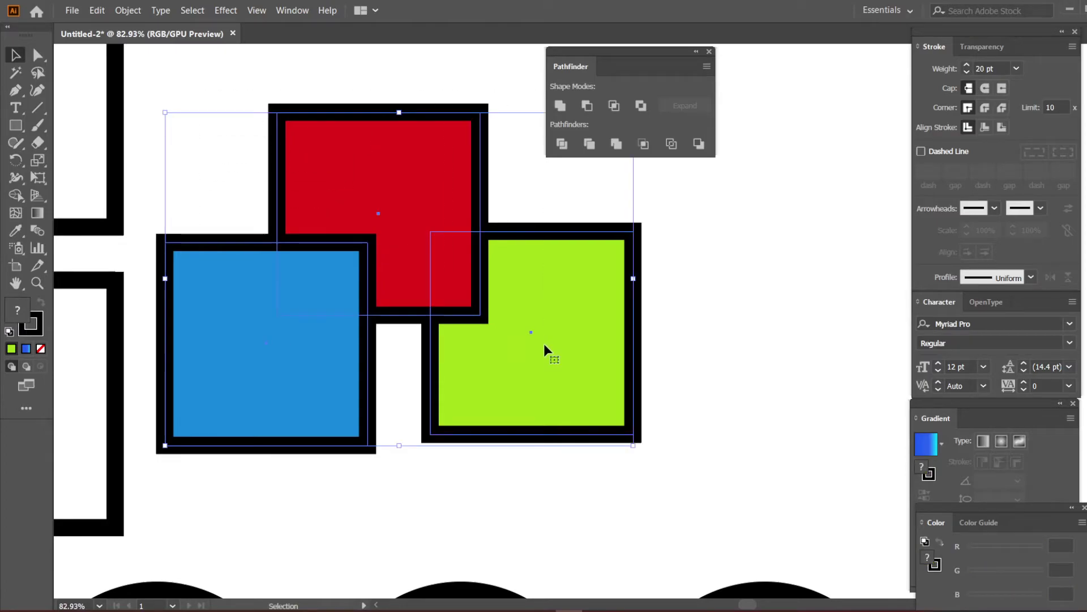
left_click(122, 12)
left_click(159, 171)
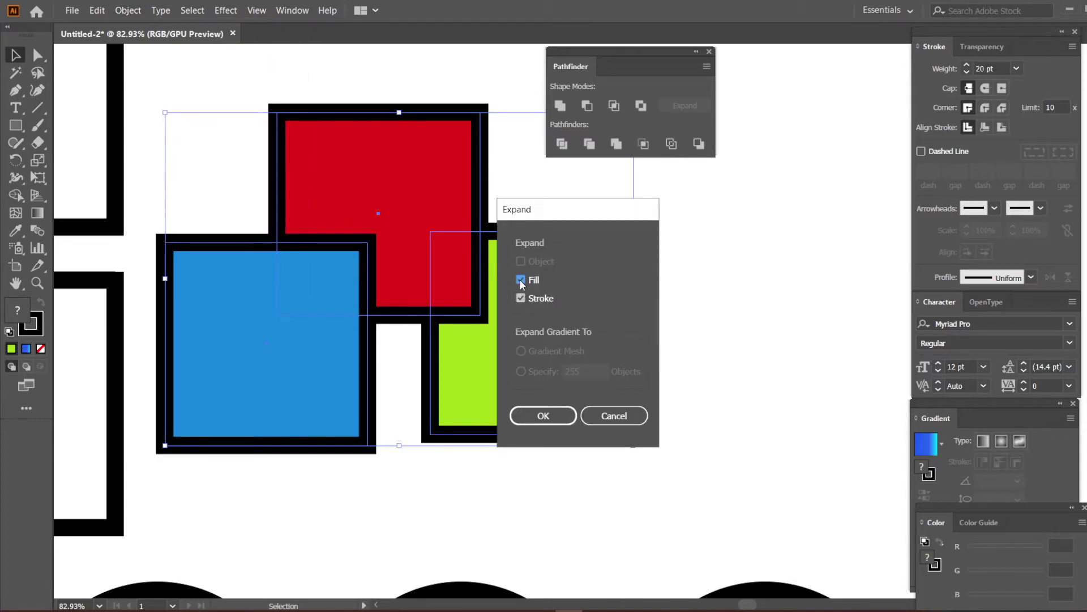
left_click(539, 415)
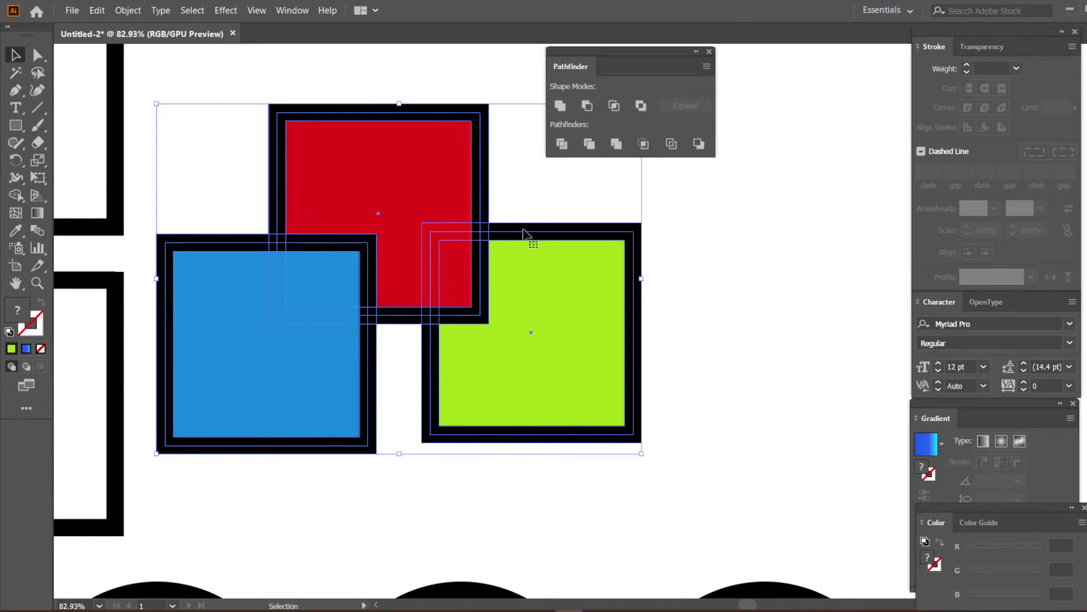
- Reselect all three expanded squares and apply the Pathfinder Trim operation to them
left_click(501, 204)
left_click_drag(692, 358, 279, 170)
key("z")
left_click_drag(383, 214, 430, 213)
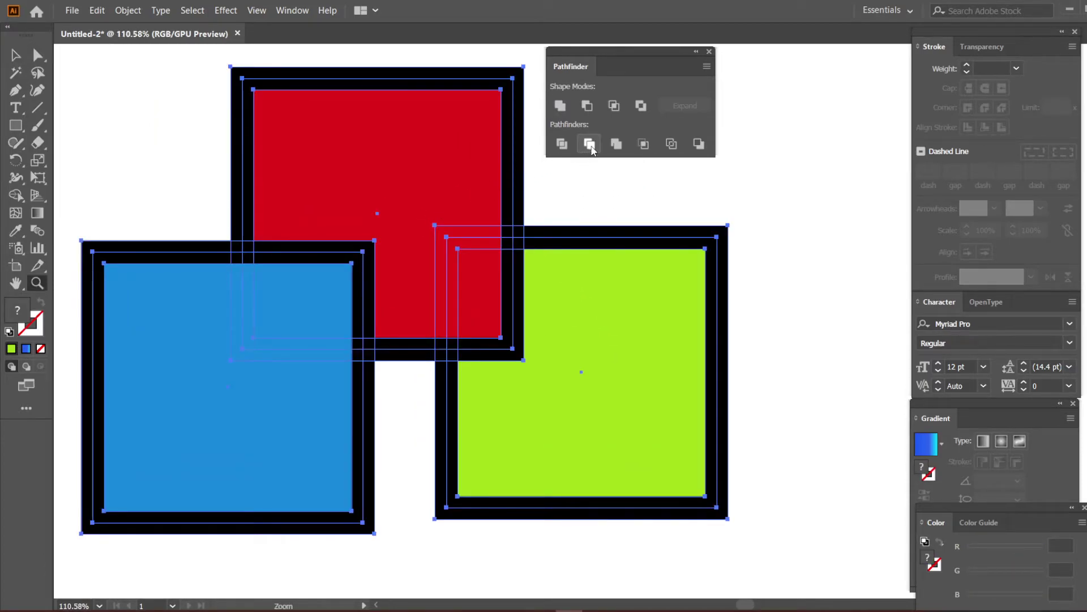
left_click(590, 144)
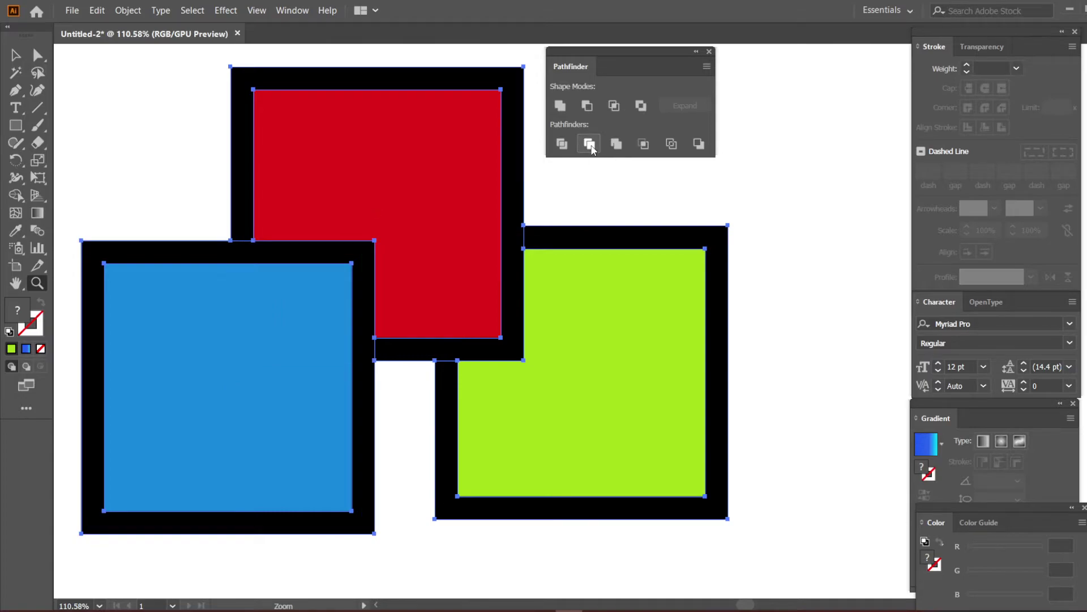
- Select all the black outline shapes of the trimmed squares with the Magic Wand and delete them
left_click(17, 73)
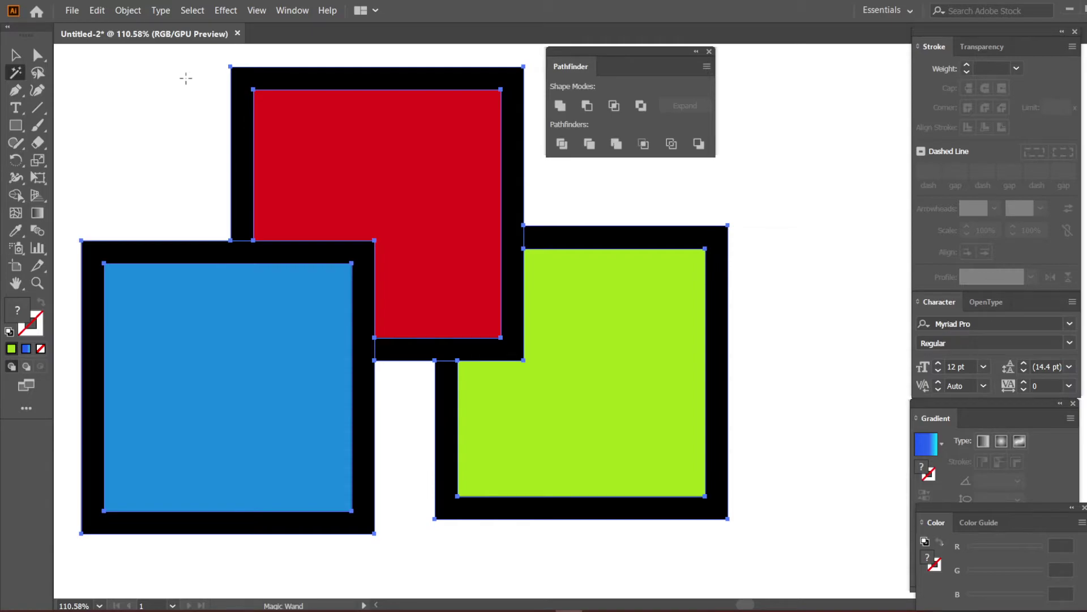
left_click(241, 79)
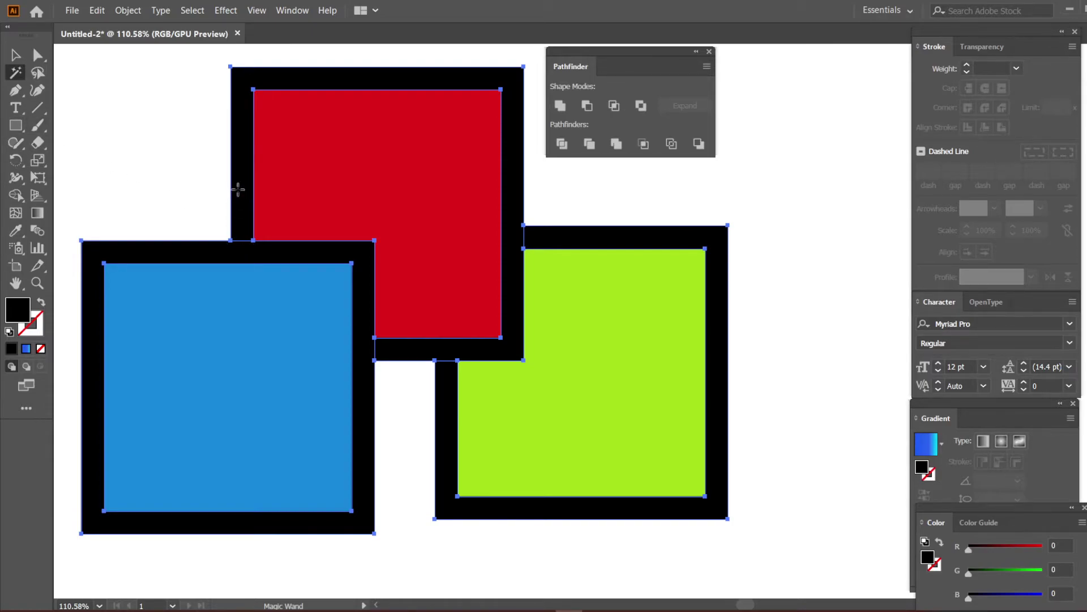
key("Delete")
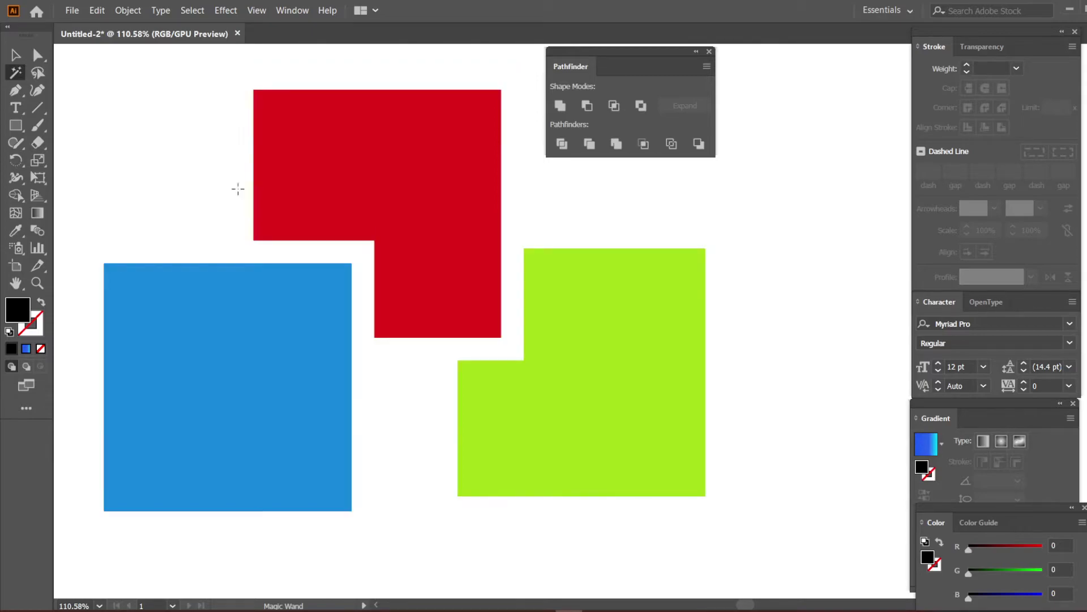
- Fill the first circle of the row below the squares with red, ff1010
key("z")
left_click_drag(552, 270, 334, 271)
key("v")
key("space")
left_click_drag(738, 451, 667, 415)
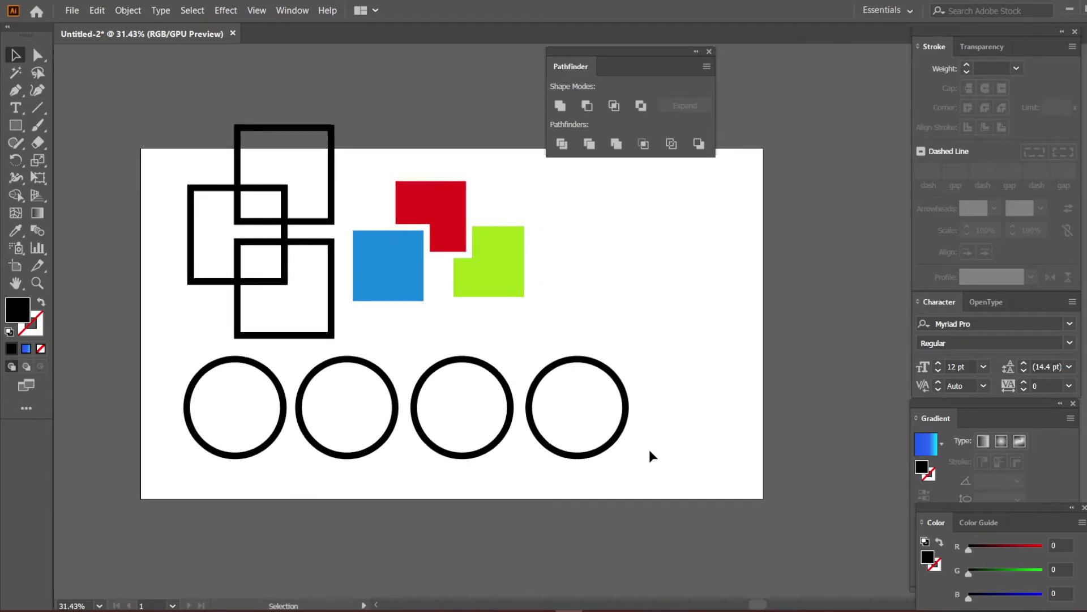
left_click(282, 429)
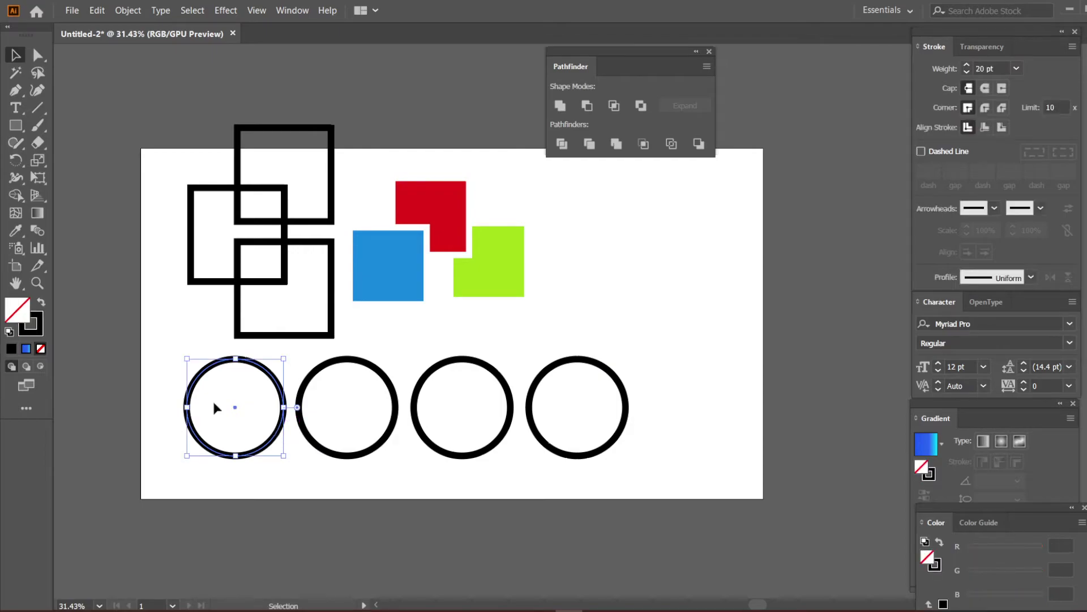
double_click(7, 315)
type("ff0000")
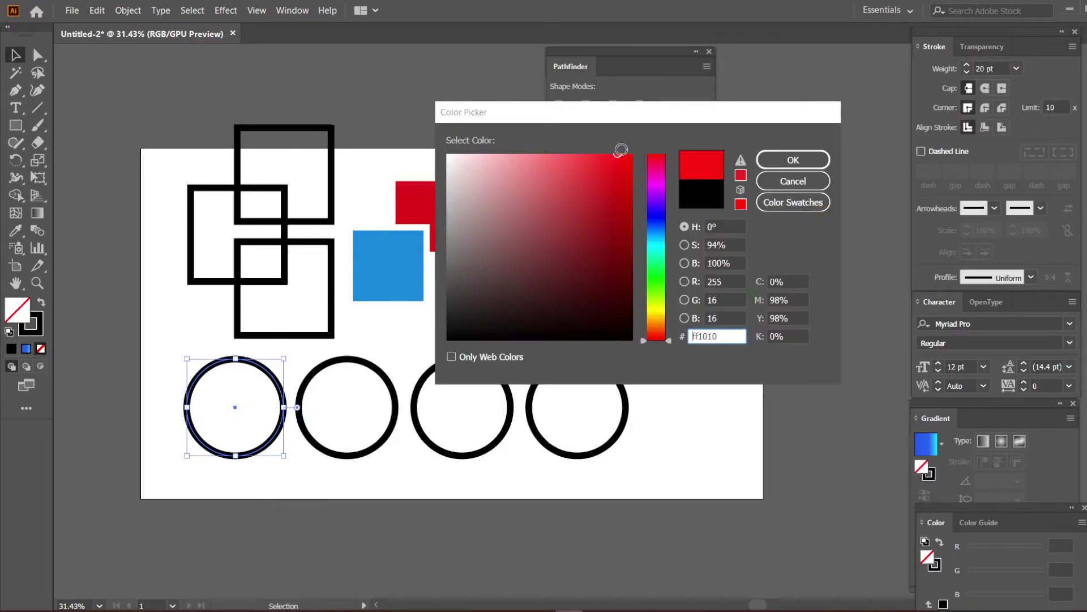
left_click(776, 160)
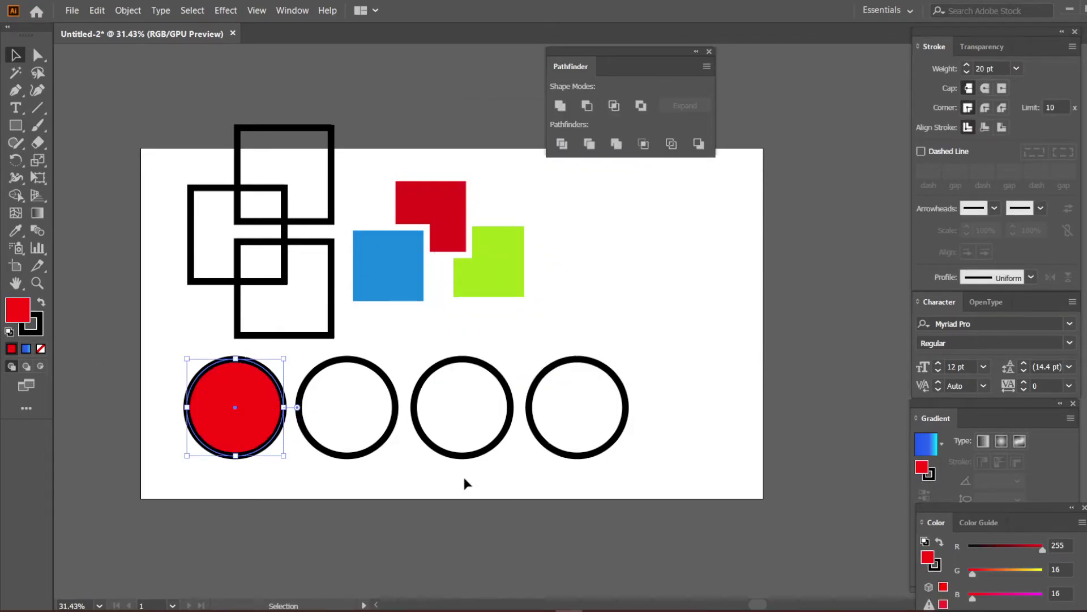
- Fill the second circle in the row with bright green, RGB 16, 229, 66
left_click(376, 448)
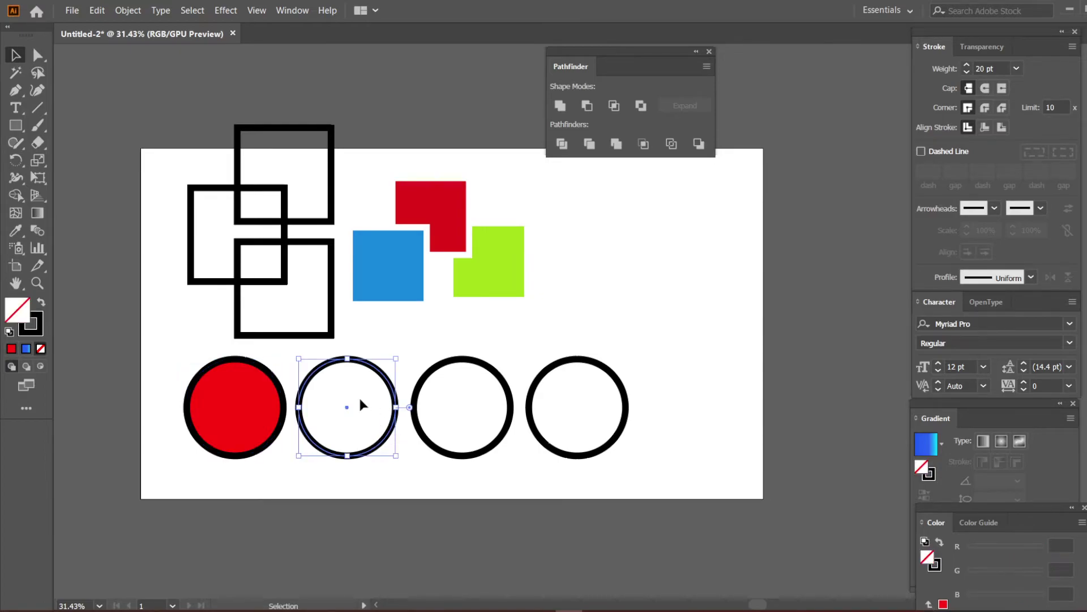
double_click(7, 315)
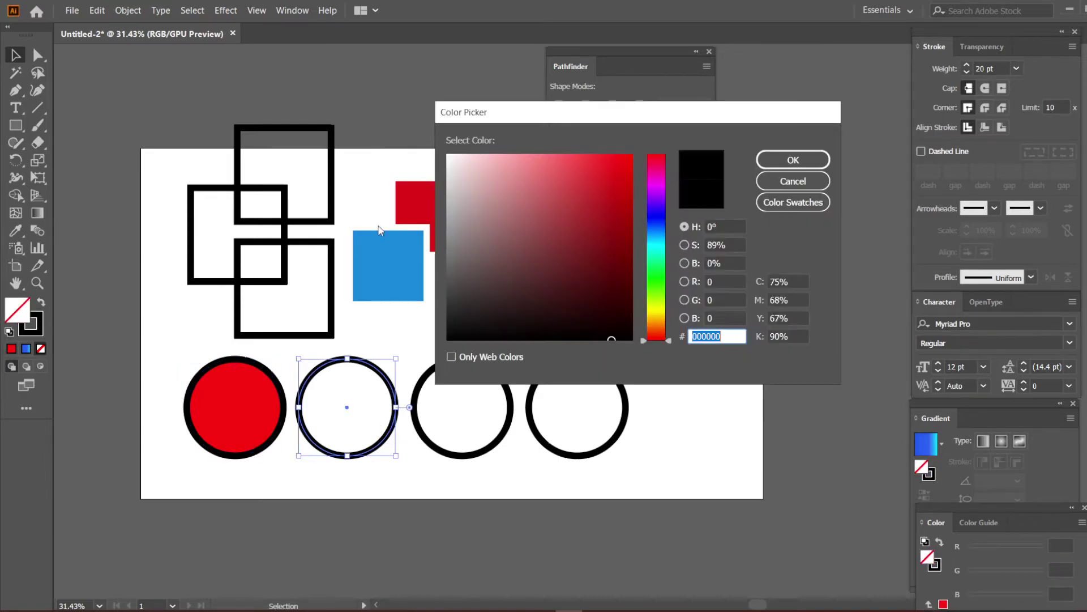
left_click(659, 272)
left_click(613, 162)
left_click(793, 160)
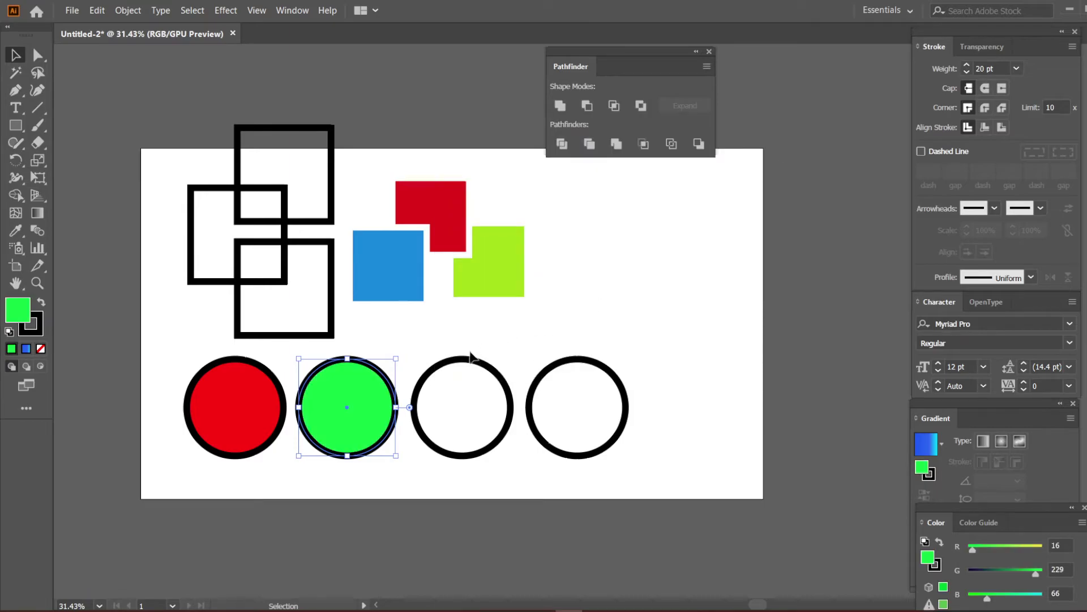
- Fill the third circle in the row with dark blue, RGB 32, 27, 206
left_click(471, 361)
double_click(12, 316)
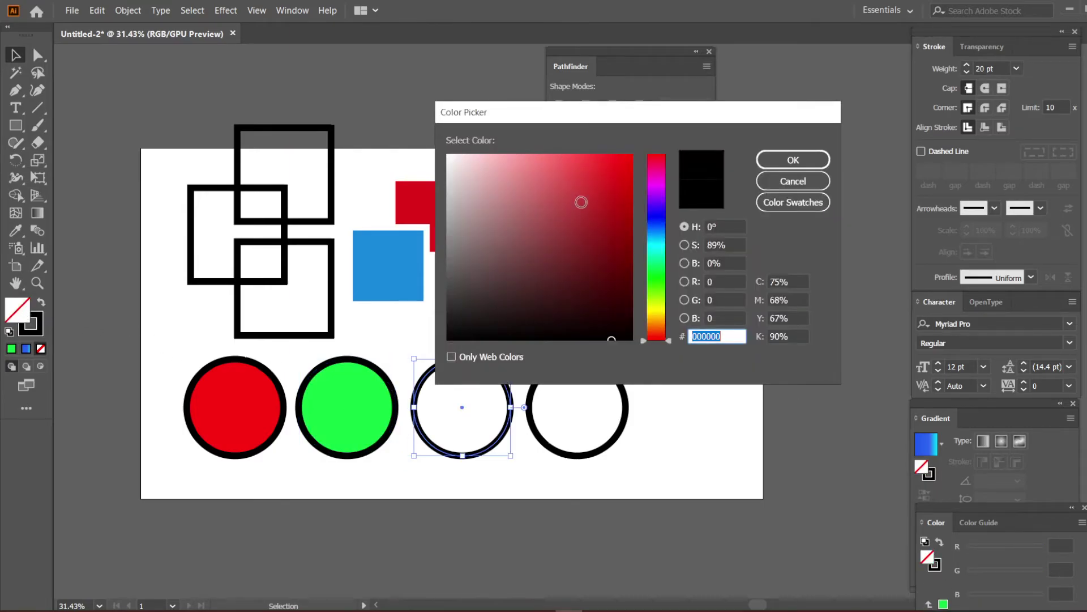
left_click(657, 219)
left_click(608, 187)
left_click(793, 160)
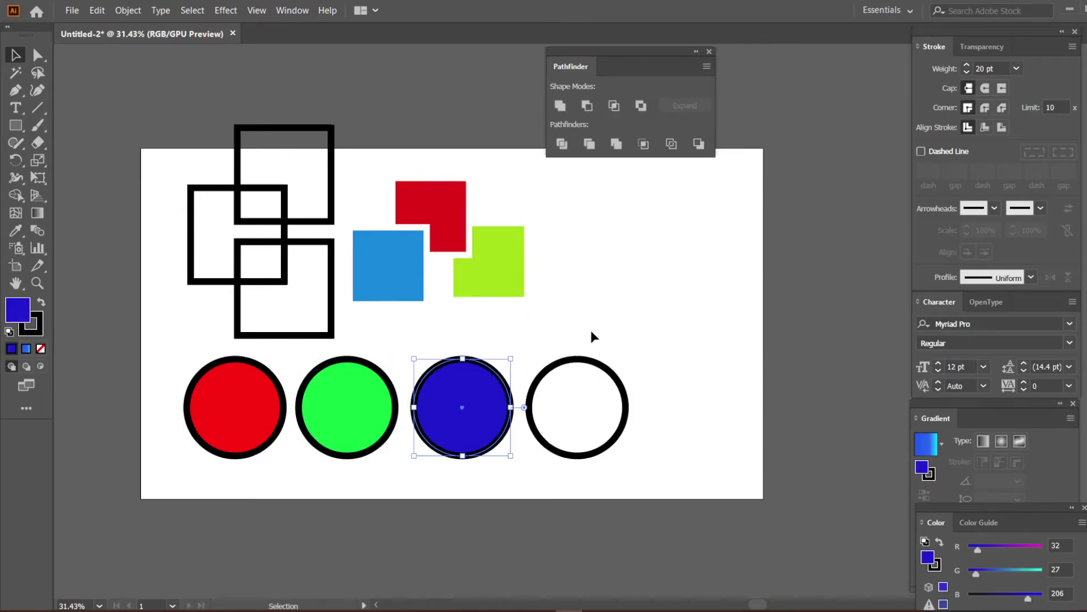
- Fill the fourth circle in the row with yellow, e3e810
left_click(578, 368)
double_click(12, 311)
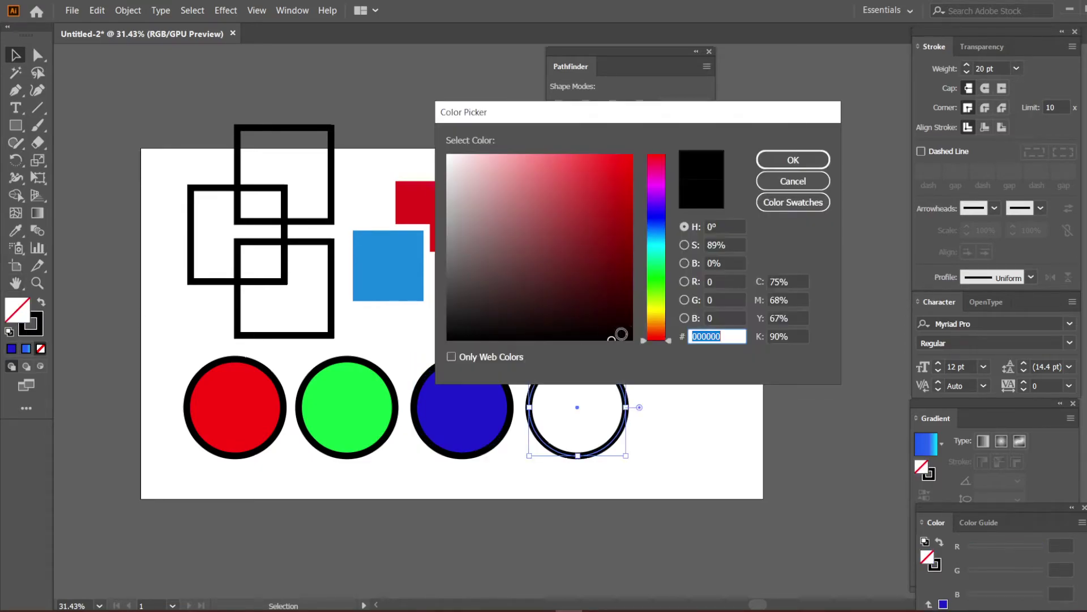
left_click(660, 317)
left_click(622, 170)
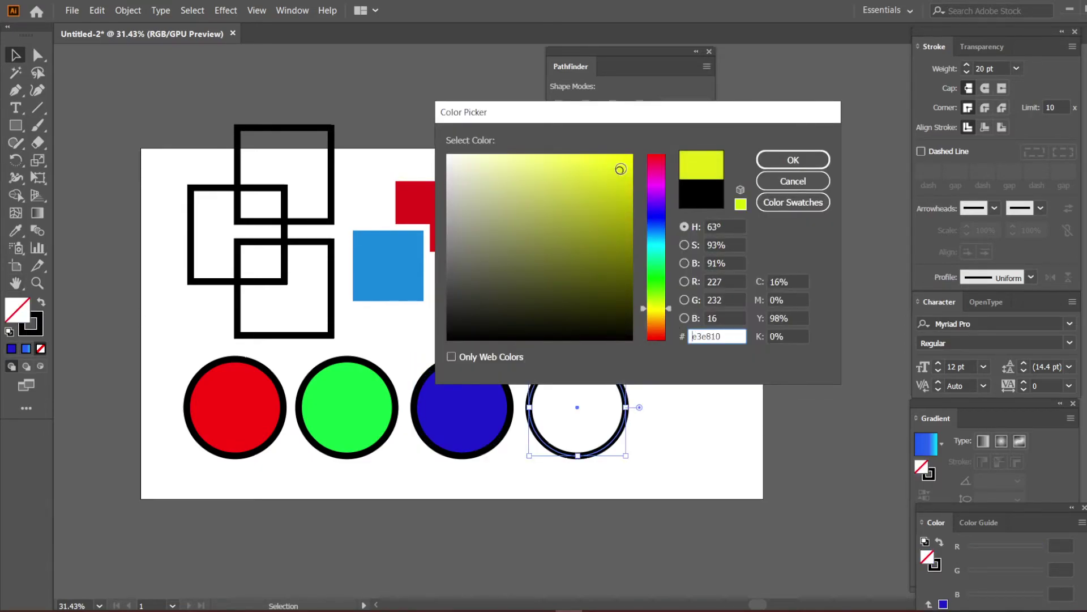
left_click(792, 160)
- Arrange the four circles into an overlapping two-by-two cluster, with red and green above blue and yellow
key("z")
mouse_move(331, 442)
left_mouse_down()
mouse_move(426, 435)
mouse_move(333, 429)
left_mouse_up()
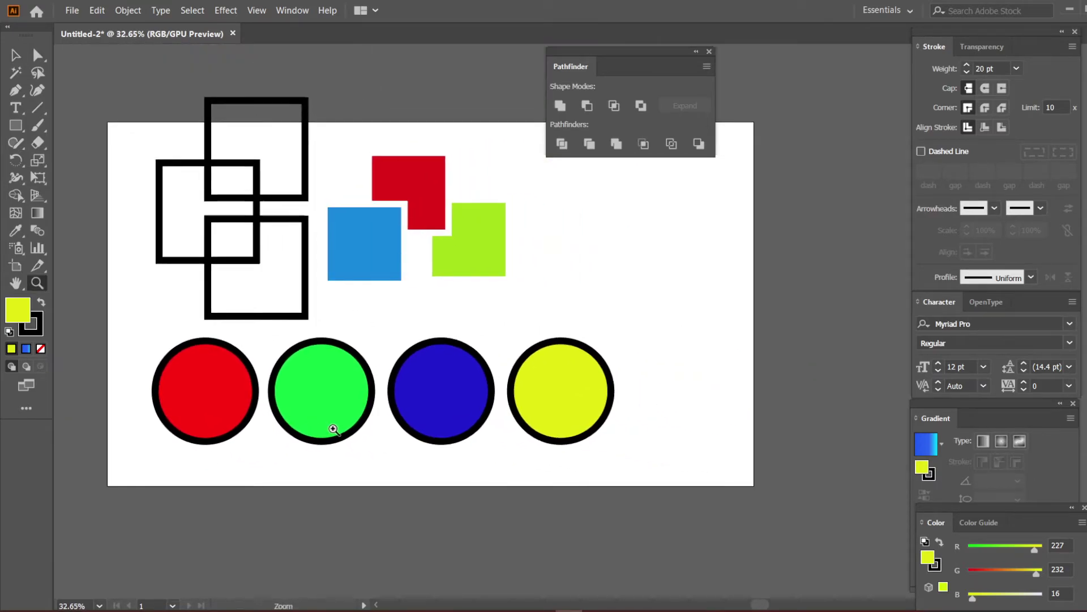
key("v")
left_click_drag(603, 426, 474, 373)
left_click_drag(542, 385, 542, 419)
left_click_drag(307, 453, 193, 434)
left_click_drag(282, 394, 517, 358)
left_click(657, 462)
left_click_drag(658, 465, 554, 344)
left_click_drag(572, 388, 518, 387)
left_click(606, 397)
- Select the four overlapping circles and expand both their fill and stroke
key("z")
left_click(564, 451)
key("v")
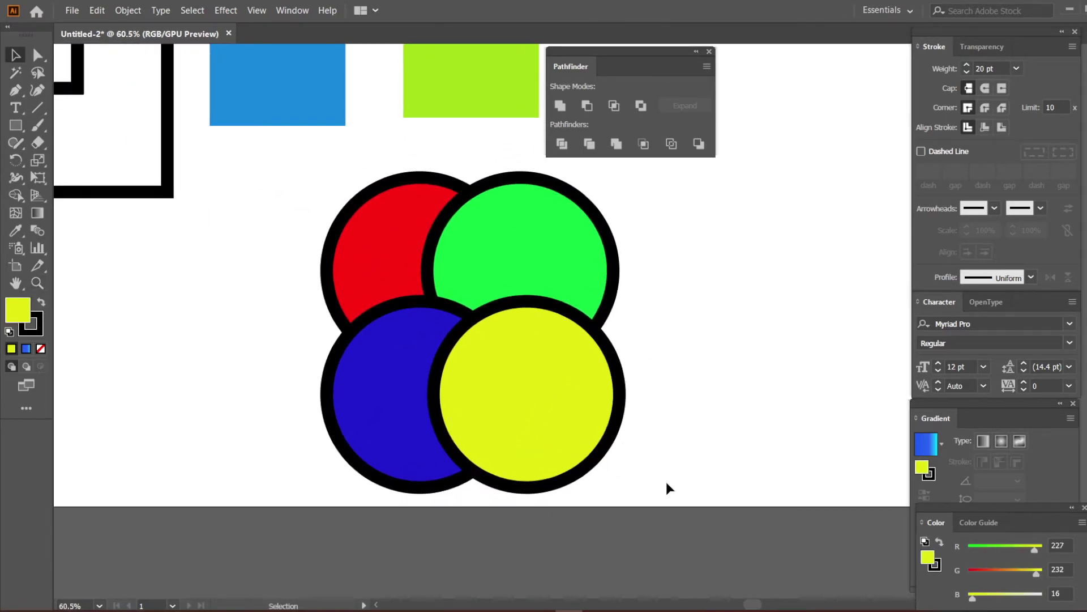
left_click_drag(660, 500, 270, 205)
left_click(127, 10)
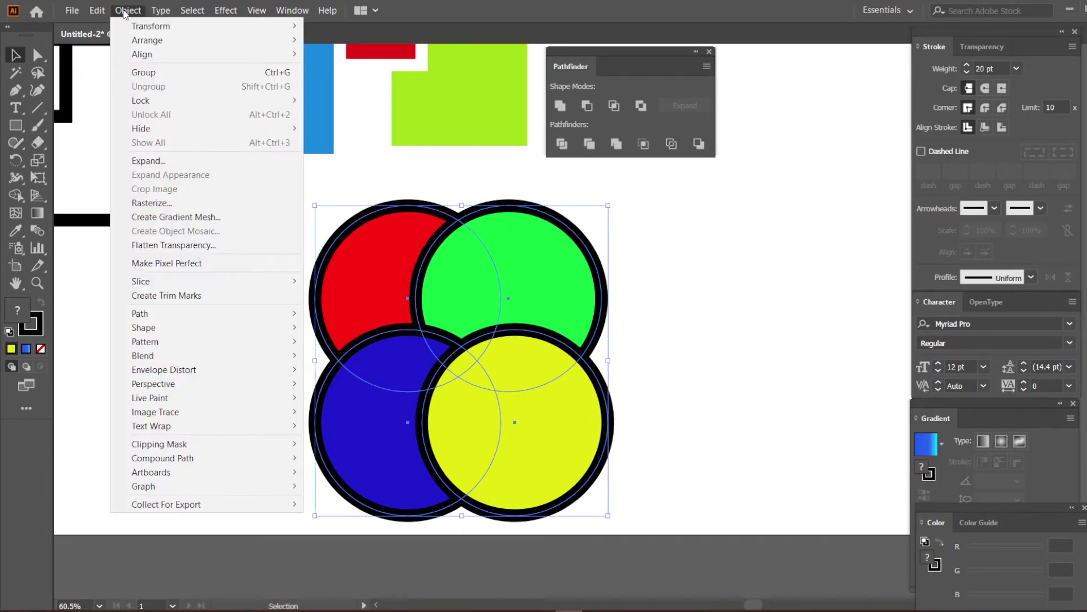
left_click(190, 161)
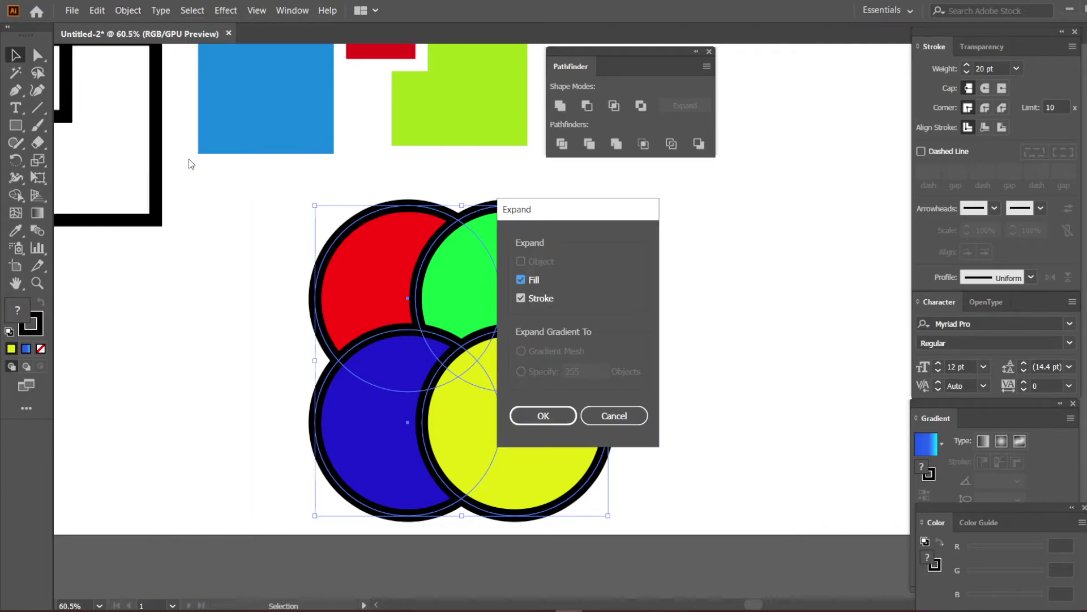
left_click(543, 415)
- Apply the Pathfinder Trim operation to the four expanded circles
key("z")
left_click(538, 340)
key("v")
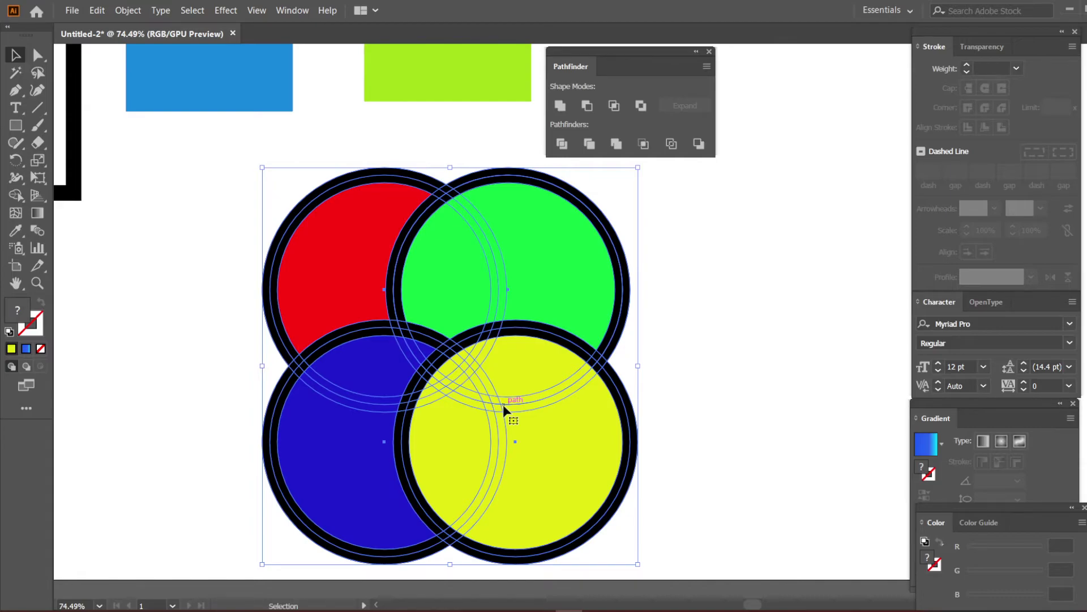
left_click(589, 144)
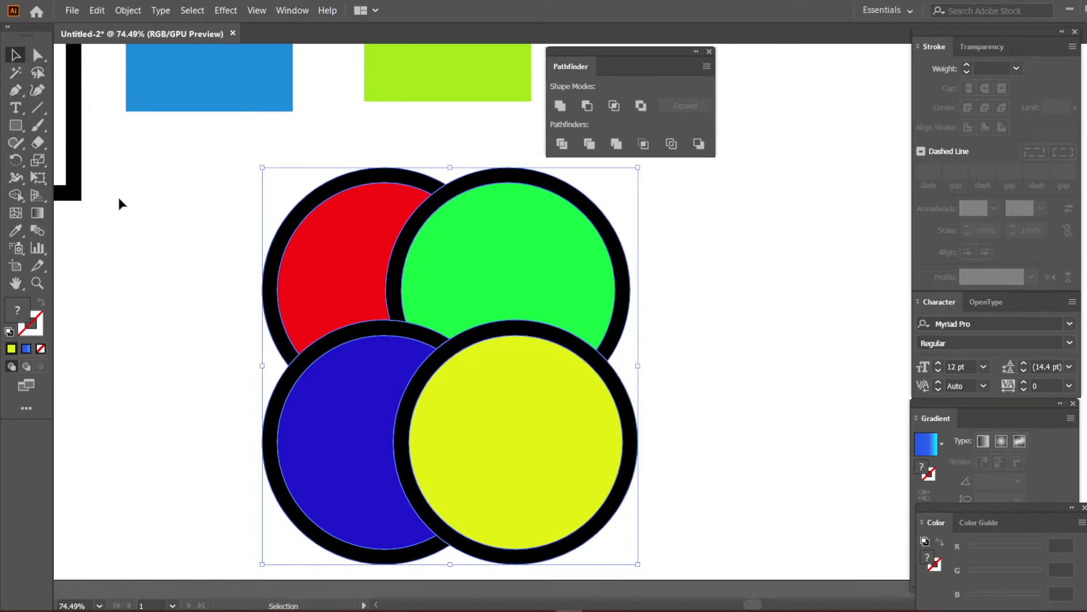
- Select all the black rings of the trimmed circles with the Magic Wand and delete them
left_click(14, 75)
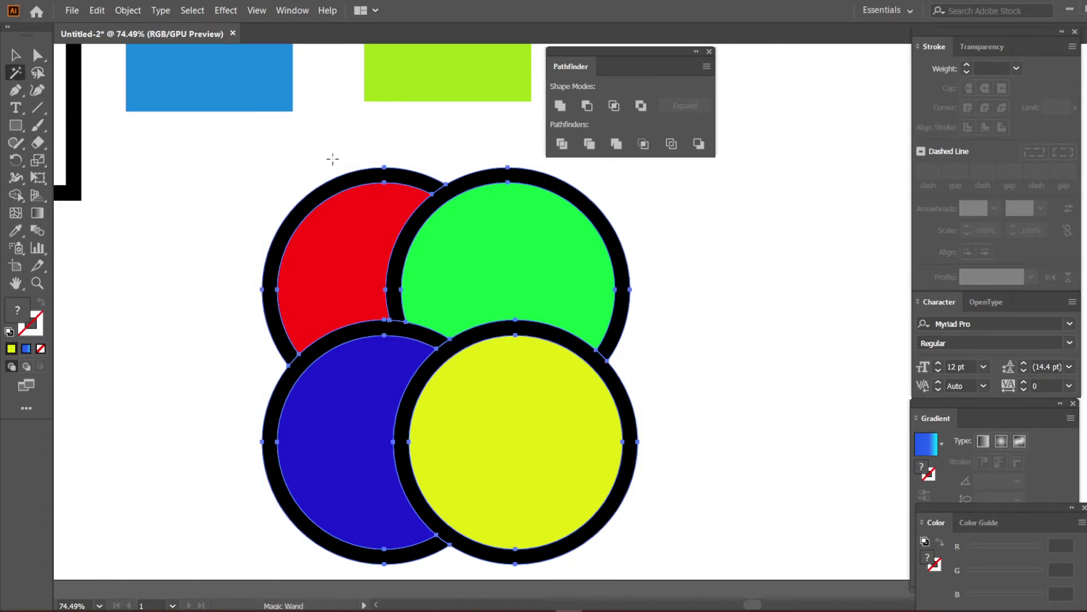
left_click(478, 179)
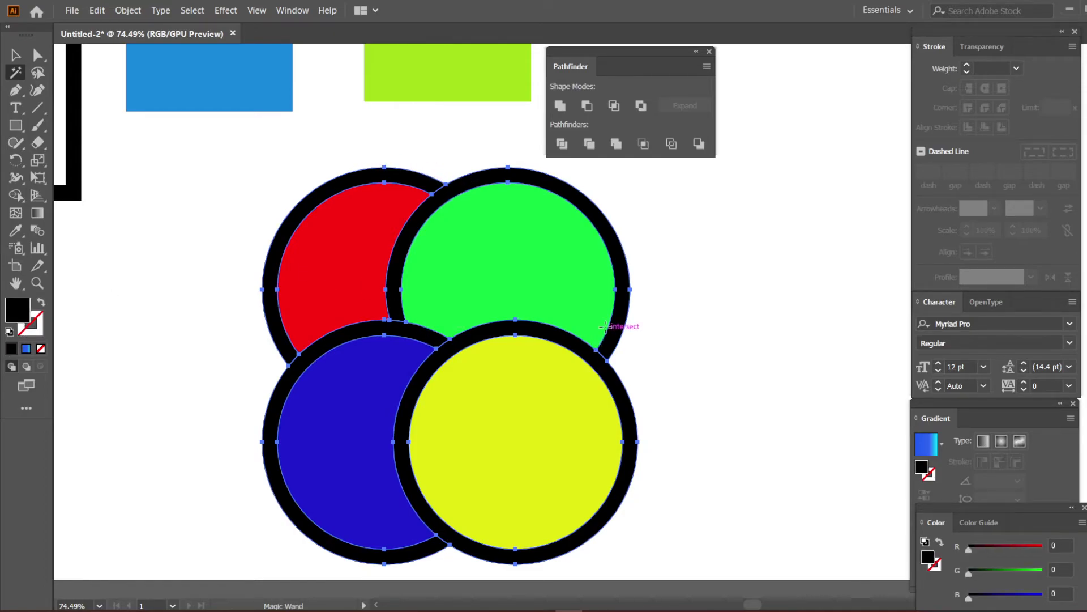
key("Delete")
- Examine the trimmed circles and compare them with the trimmed squares above
key("z")
left_click_drag(558, 371, 470, 360)
key("v")
left_click_drag(386, 251, 610, 460)
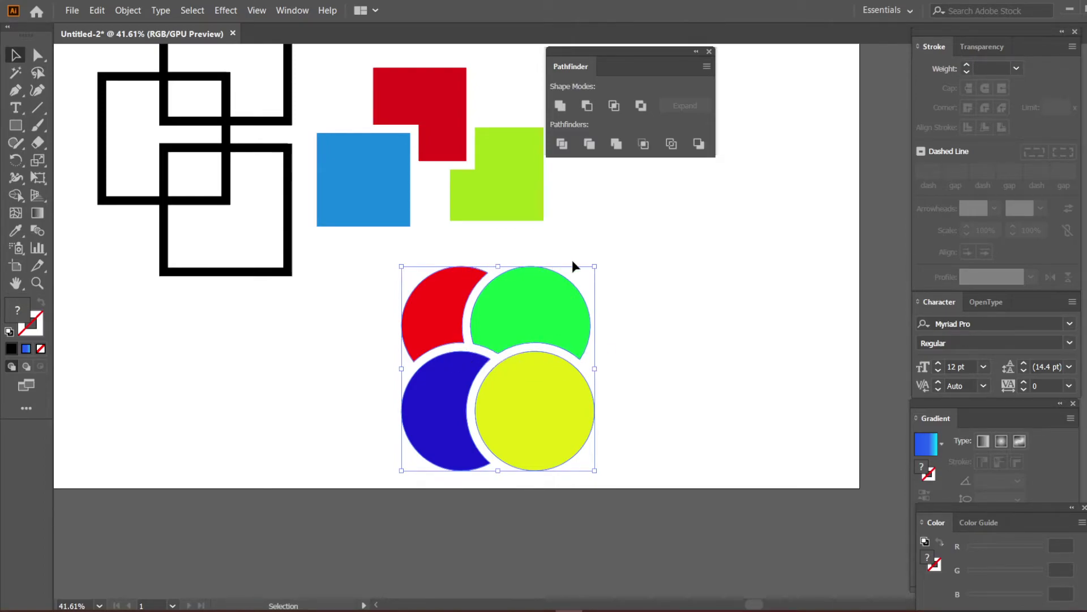
left_click(610, 262)
scroll(560, 260, "right", 3)
scroll(546, 277, "up", 2)
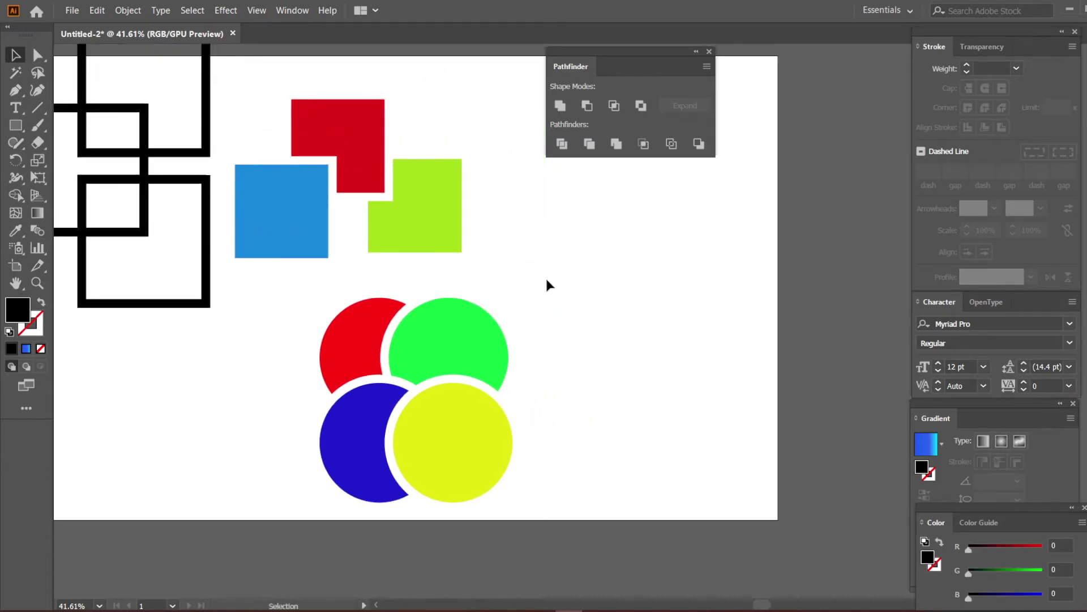
scroll(549, 272, "up", 2)
scroll(549, 271, "left", 1)
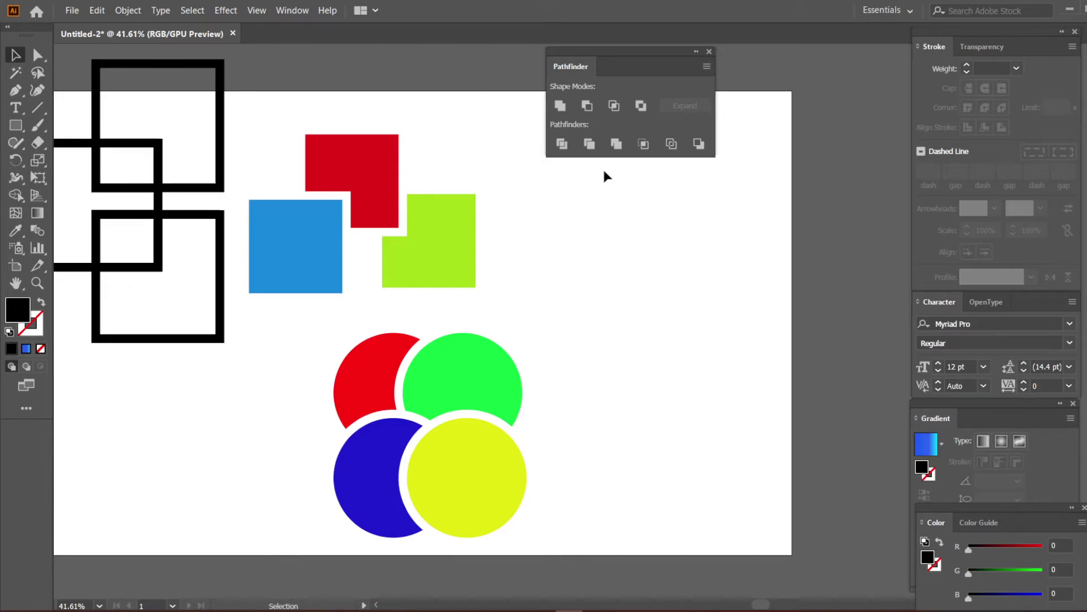
key("z")
key("v")
- Undo the deletion of the circles' black rings
key("ctrl+z")
key("ctrl+z")
key("ctrl+z")
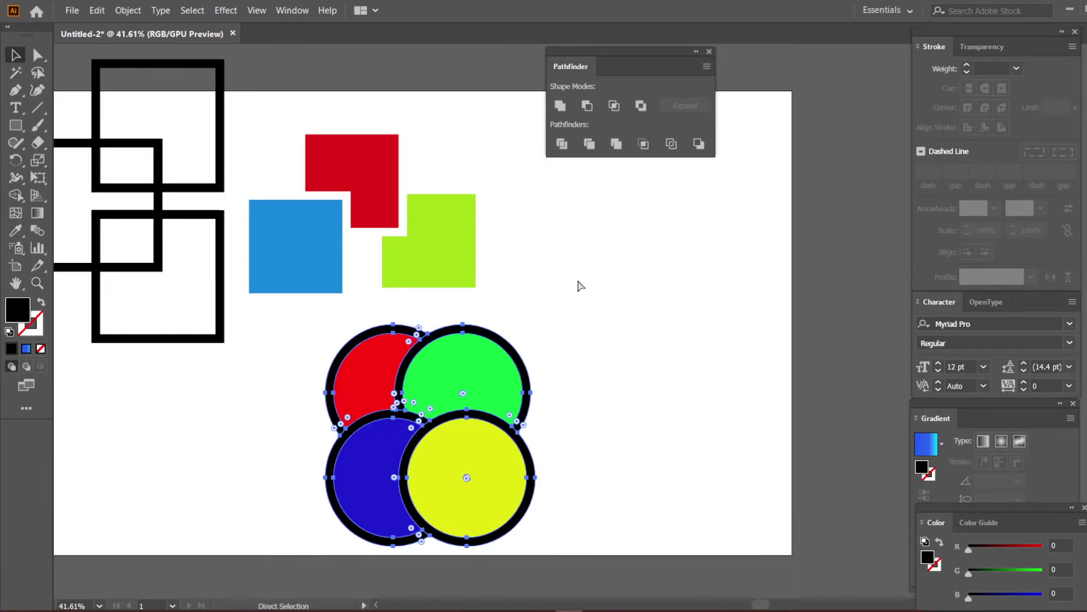
- Undo the Trim operation and the expansion of the four circles to restore their live 20 pt strokes
key("ctrl+z")
key("ctrl+z")
left_click(672, 332)
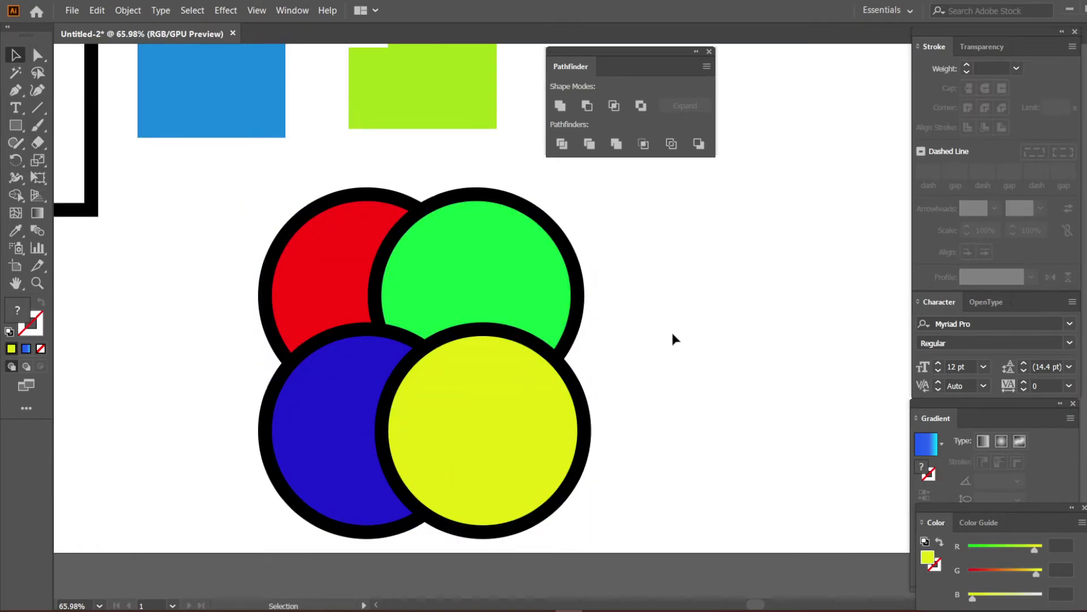
key("ctrl+space")
mouse_move(725, 351)
left_mouse_down()
mouse_move(671, 361)
mouse_move(697, 340)
mouse_move(712, 352)
left_mouse_up()
key("ctrl+a")
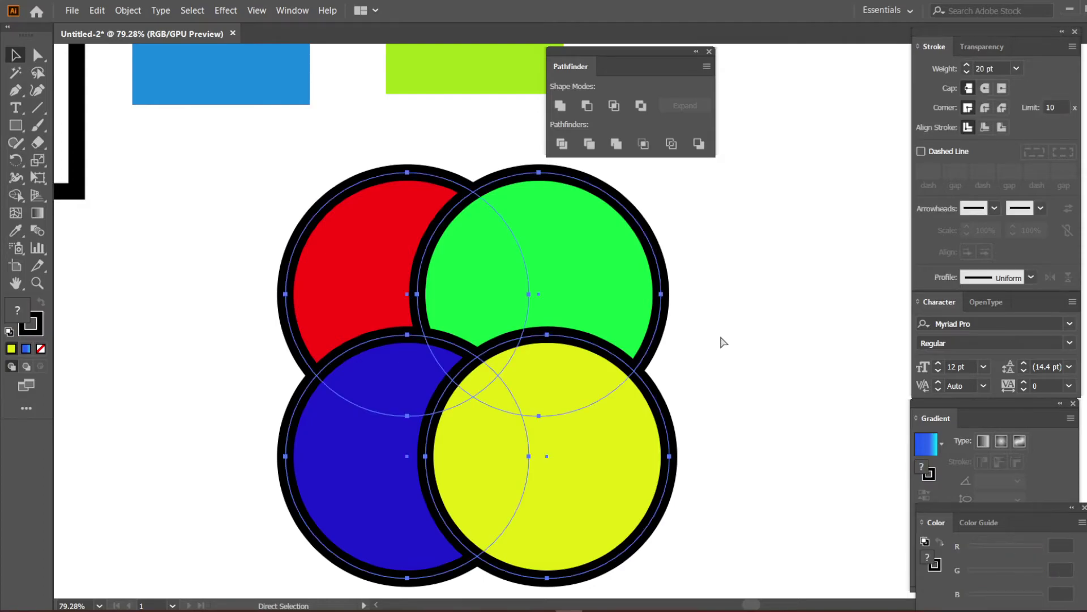
key("ctrl+space")
left_click_drag(731, 315, 583, 332)
left_click_drag(461, 376, 539, 357)
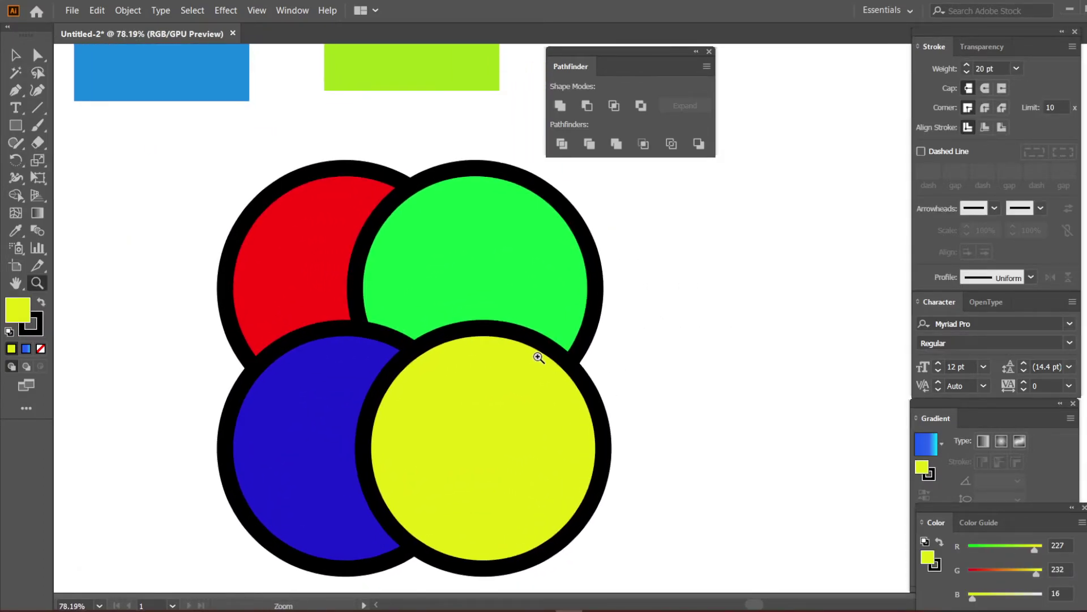
- Remove the black stroke from the yellow, blue, red and green circles, one circle at a time
left_click(483, 395)
left_click(310, 391, "shift")
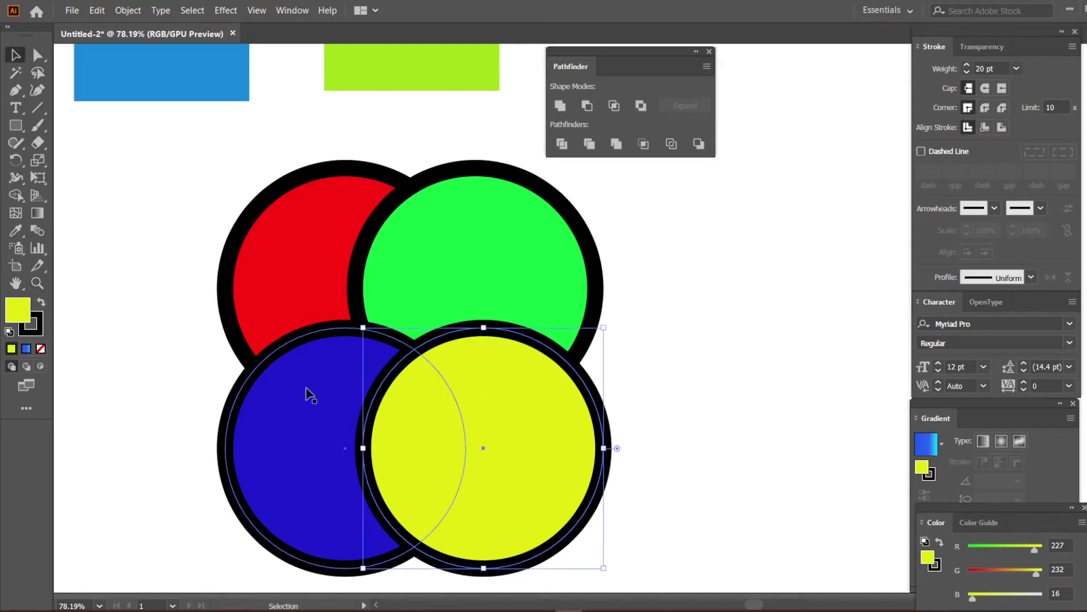
left_click(746, 512)
left_click(466, 427)
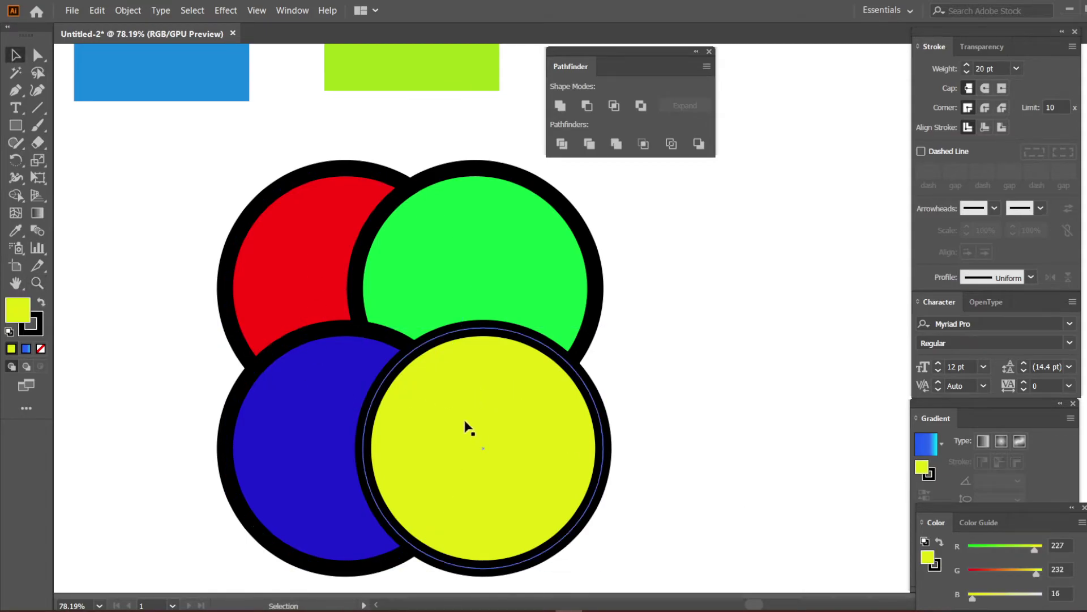
left_click(40, 349)
left_click(237, 372)
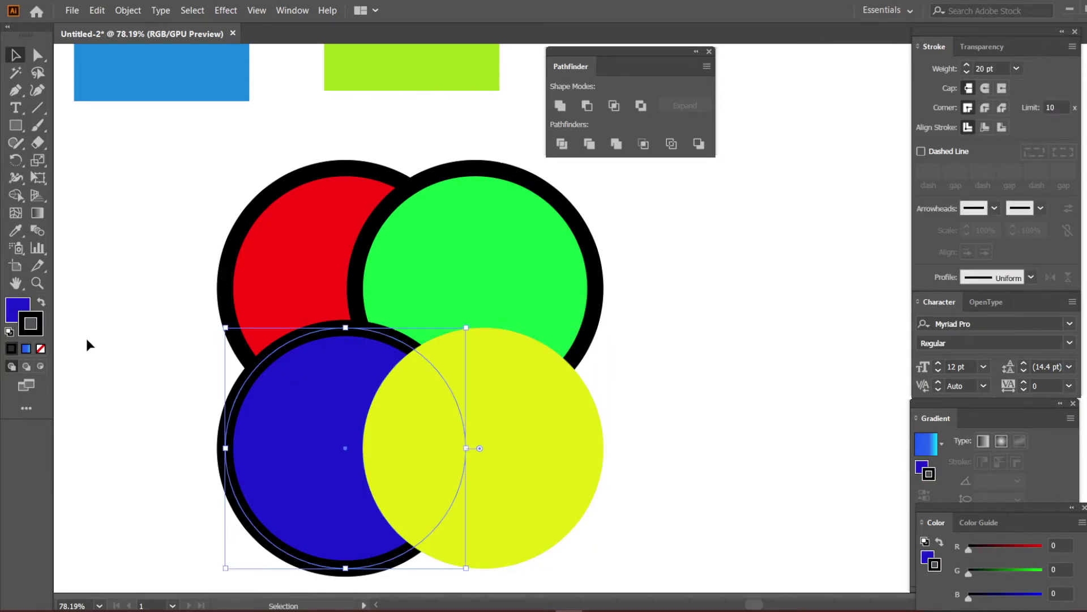
left_click(41, 348)
left_click(332, 266)
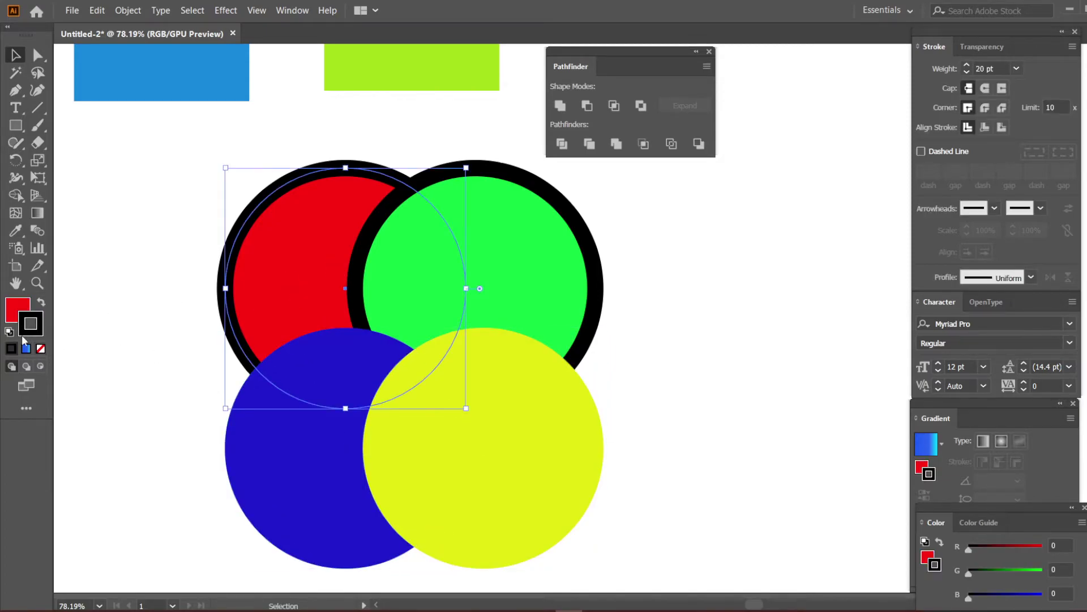
left_click(40, 348)
left_click(457, 250)
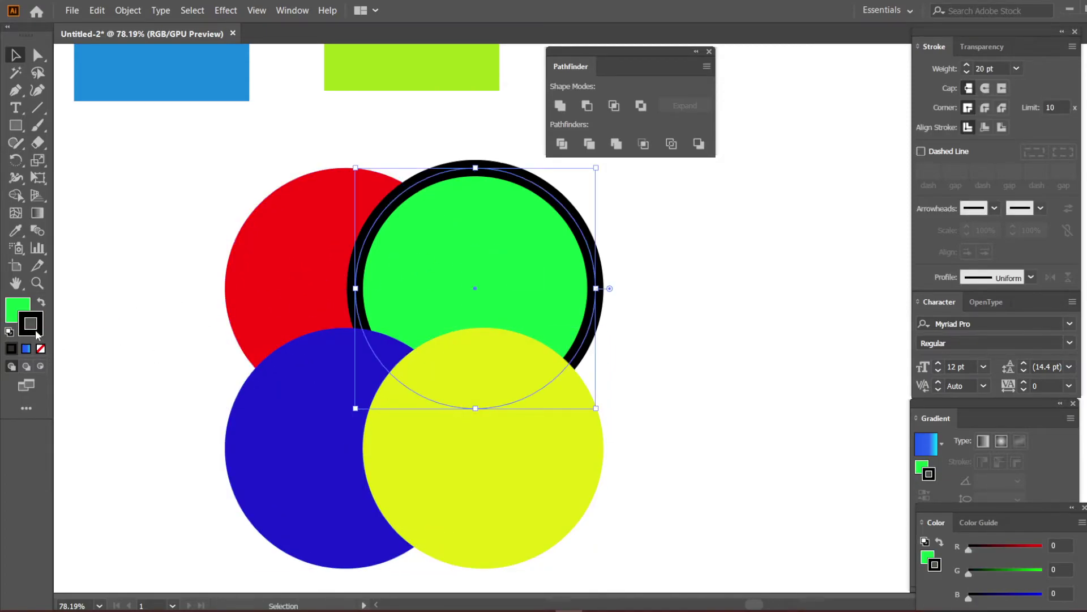
left_click(40, 348)
- Select the four strokeless circles and apply the Pathfinder Merge operation
left_click(728, 367)
left_click_drag(395, 315, 214, 215)
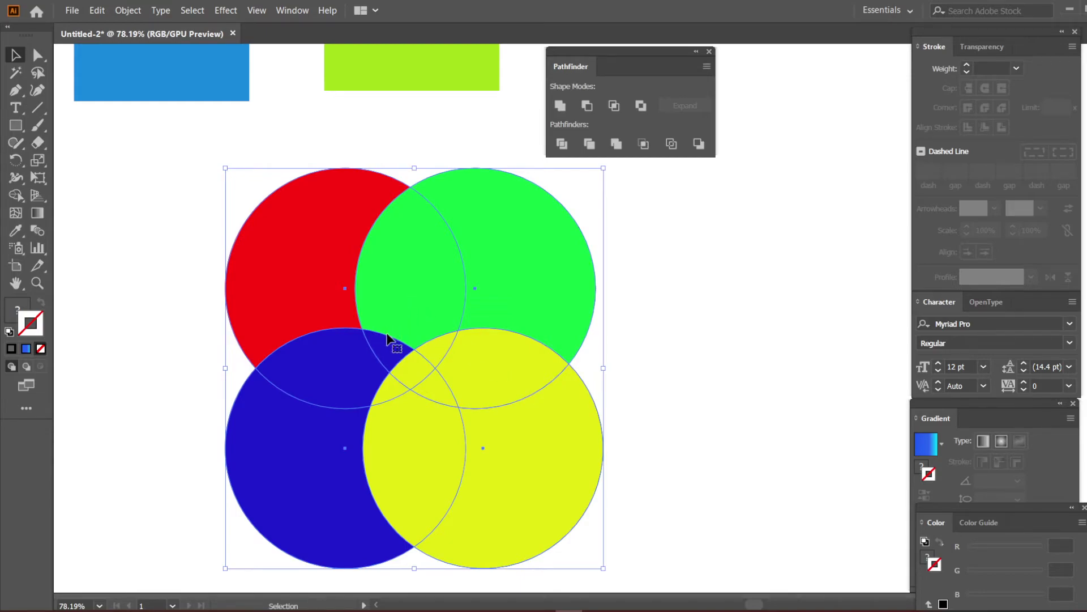
left_click(650, 405)
left_click_drag(658, 508, 295, 258)
left_click(617, 145)
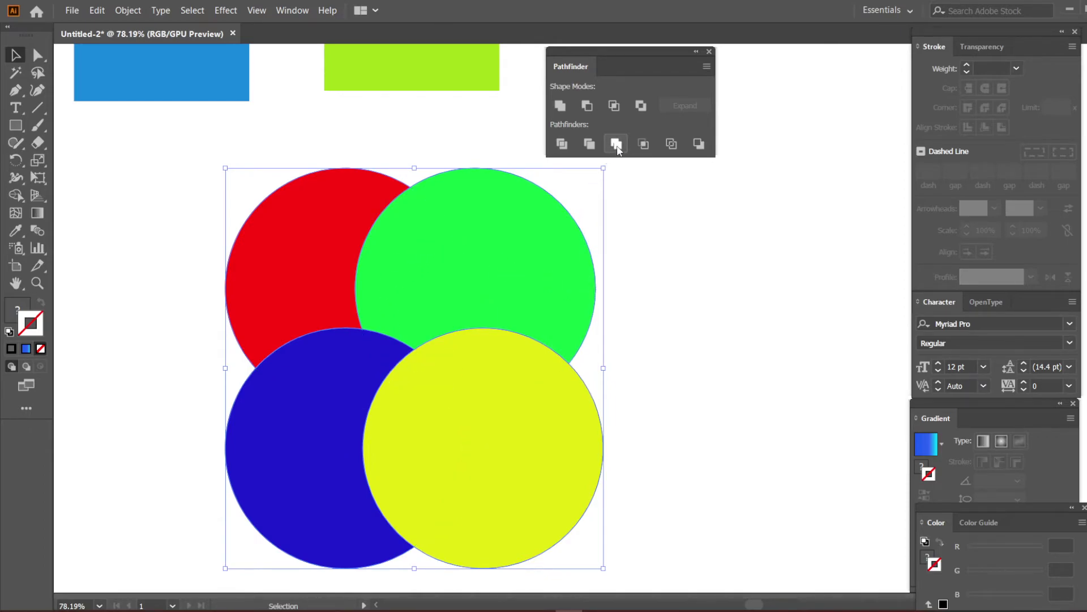
- Ungroup the merged circles and move the green, red, blue and yellow pieces apart
left_click_drag(564, 283, 571, 283)
key("ctrl+z")
right_click(539, 278)
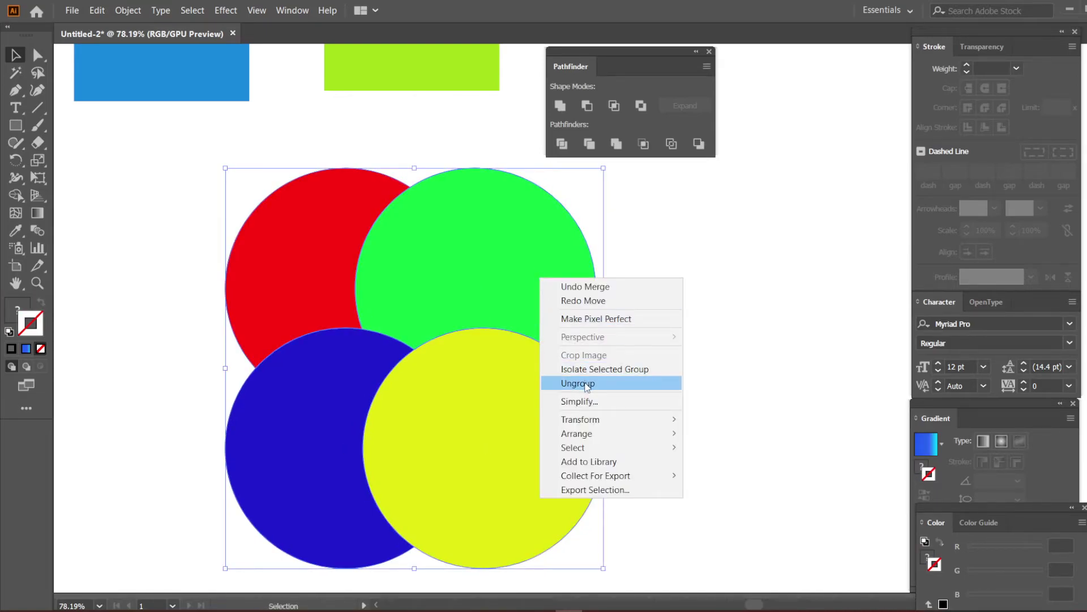
left_click(585, 384)
left_click(539, 288)
left_click_drag(528, 279, 621, 256)
left_click_drag(309, 277, 240, 244)
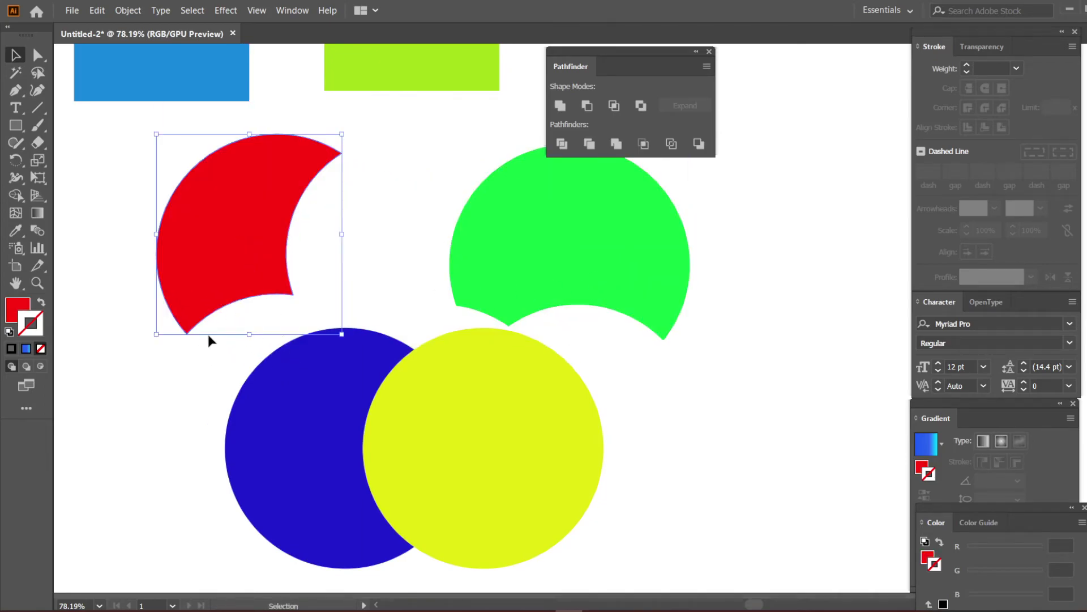
left_click_drag(317, 397, 237, 392)
left_click_drag(474, 425, 565, 423)
- Undo the moves of the merged pieces and select all four of them together
key("ctrl+z")
key("ctrl+z")
key("ctrl+z")
key("ctrl+z")
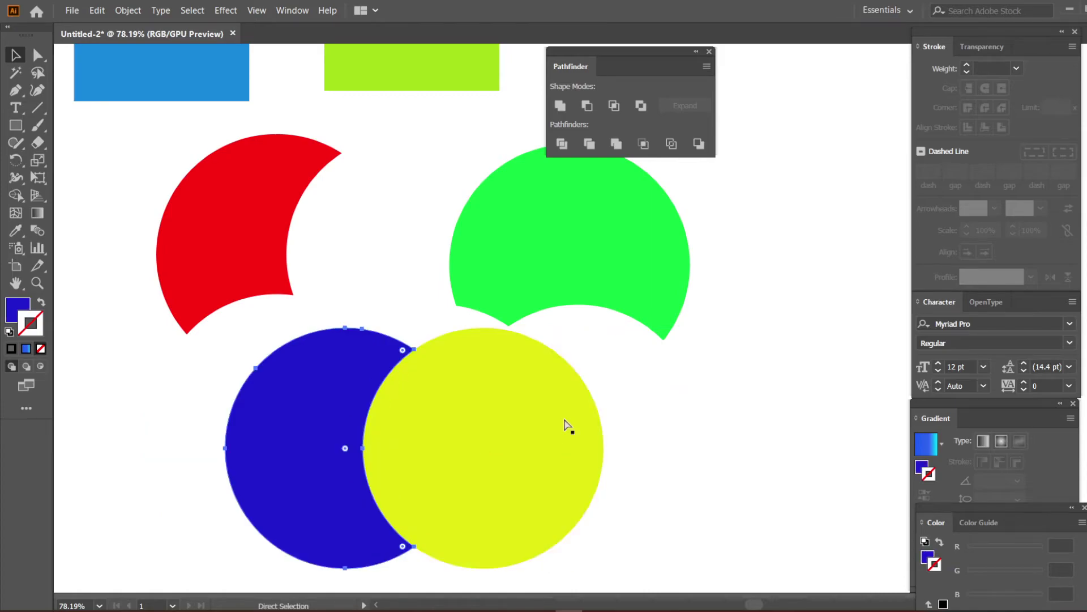
left_click(695, 426)
left_click_drag(512, 389, 200, 198)
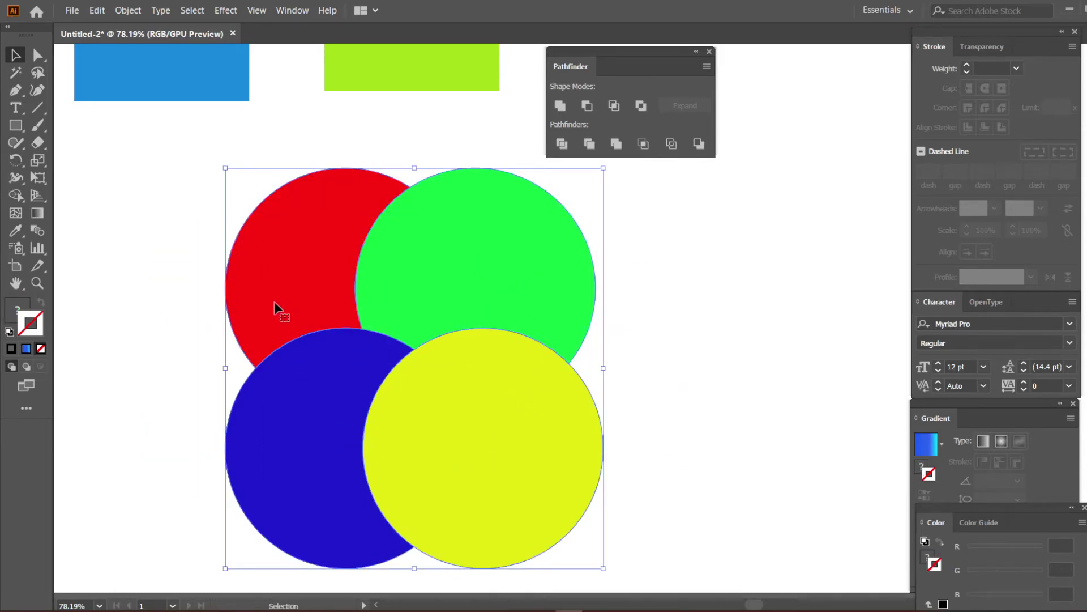
- Undo the Merge operation and the removal of the circles' black strokes
key("z")
left_click_drag(588, 325, 405, 326)
key("v")
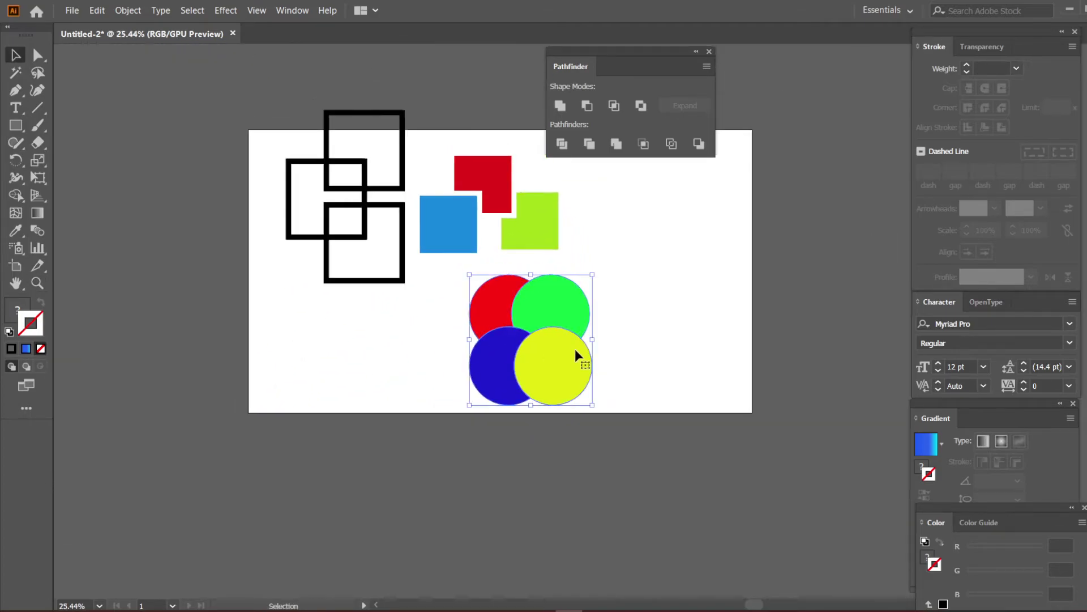
left_click(584, 345)
key("z")
left_click_drag(584, 345, 704, 340)
key("ctrl+z")
key("ctrl+z")
key("ctrl+z")
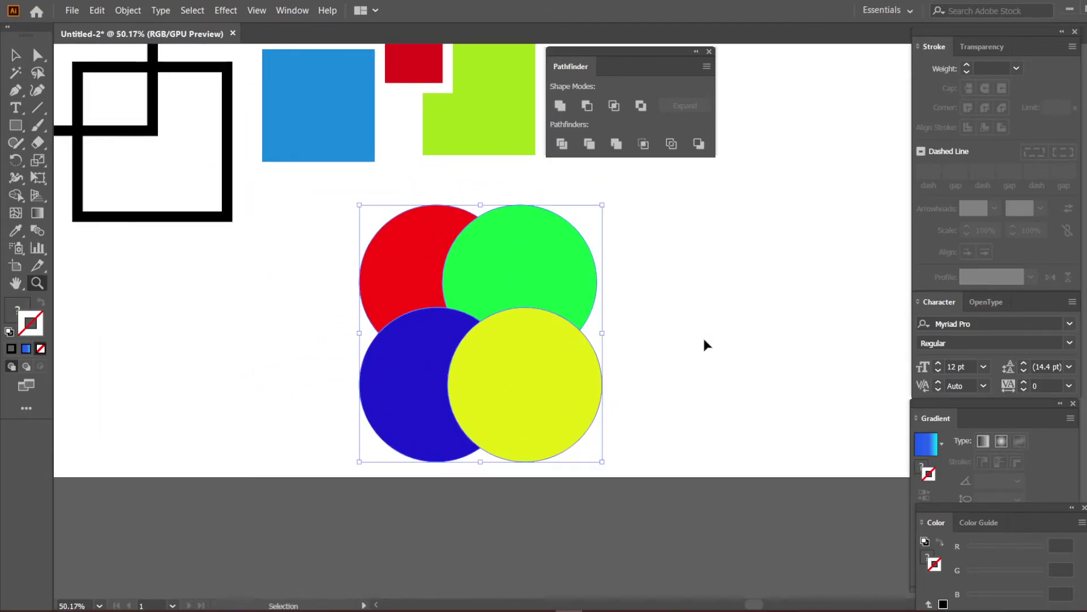
key("ctrl+z")
key("ctrl+z")
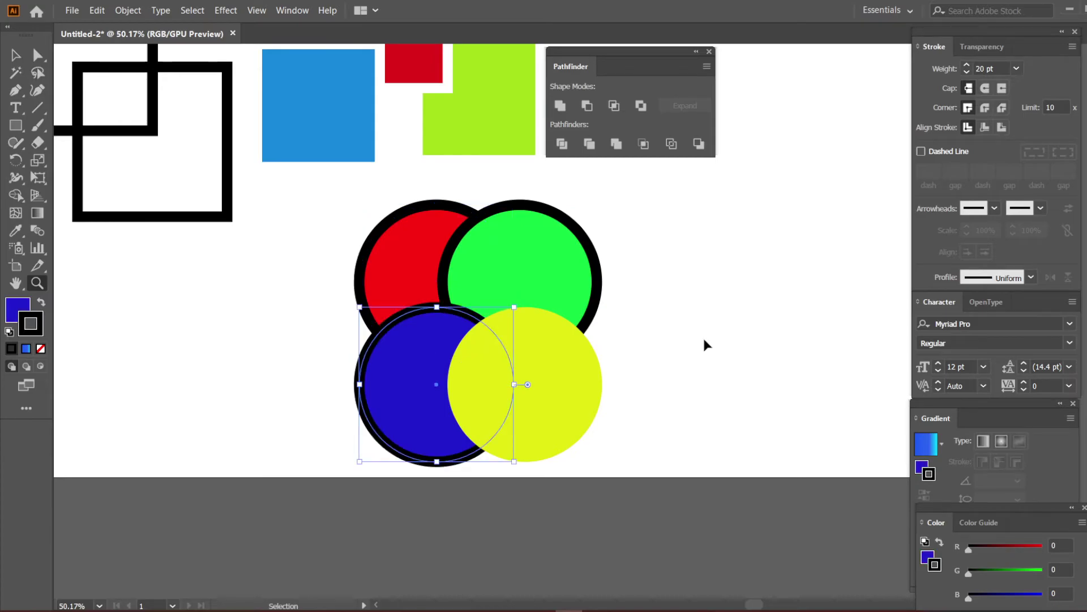
- Select the four stroked circles and expand their fill and stroke
key("v")
left_click(699, 352)
key("z")
left_click_drag(509, 337, 561, 340)
key("v")
left_click_drag(729, 448, 315, 180)
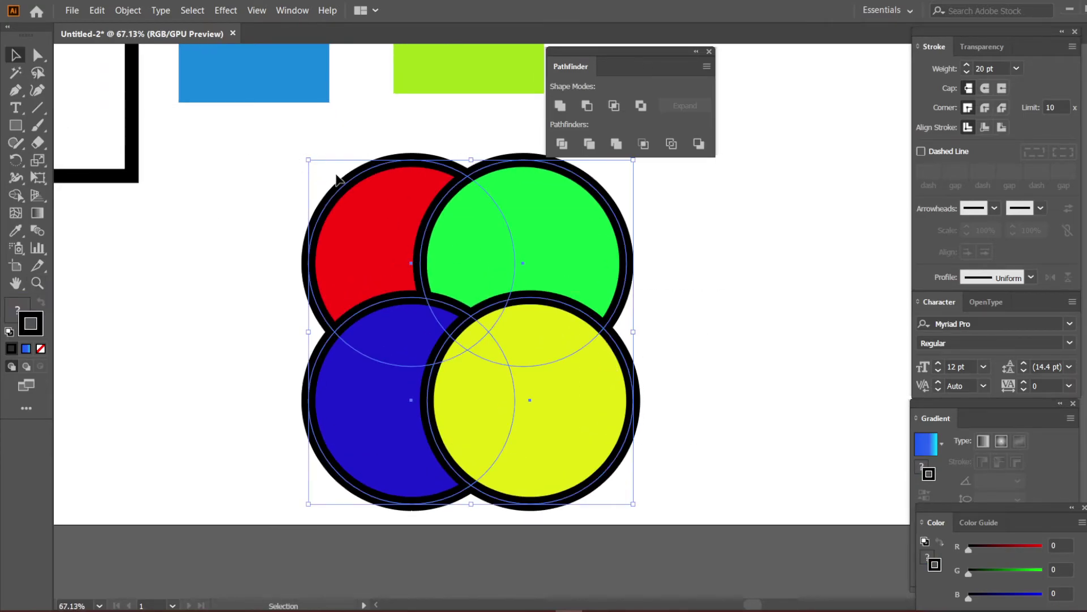
left_click(128, 10)
left_click(159, 163)
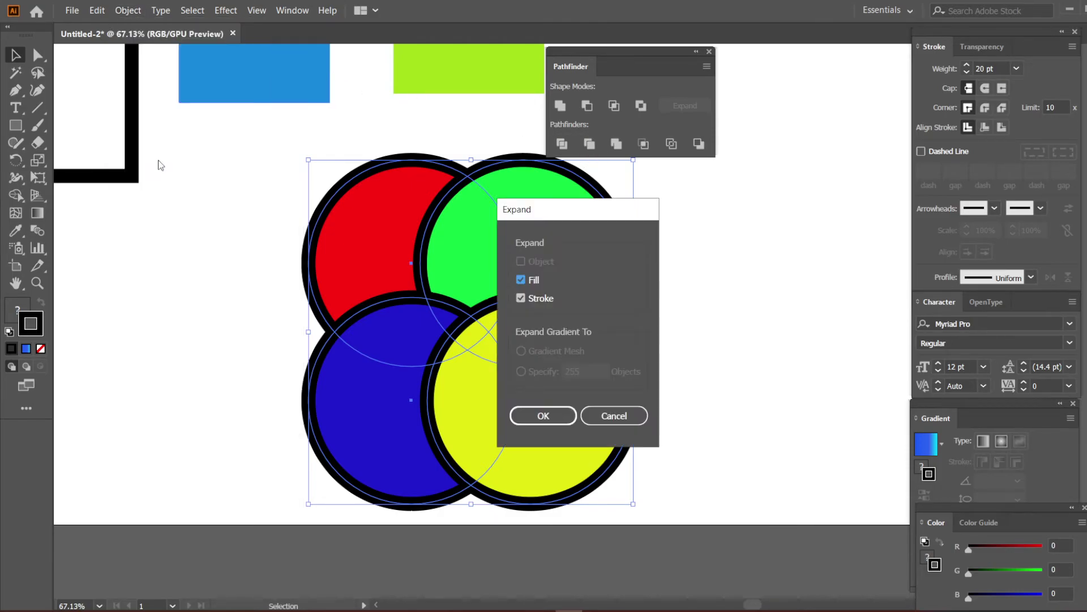
left_click(537, 418)
- Apply the Pathfinder Merge operation to the four expanded circles
scroll(629, 380, "up", 2)
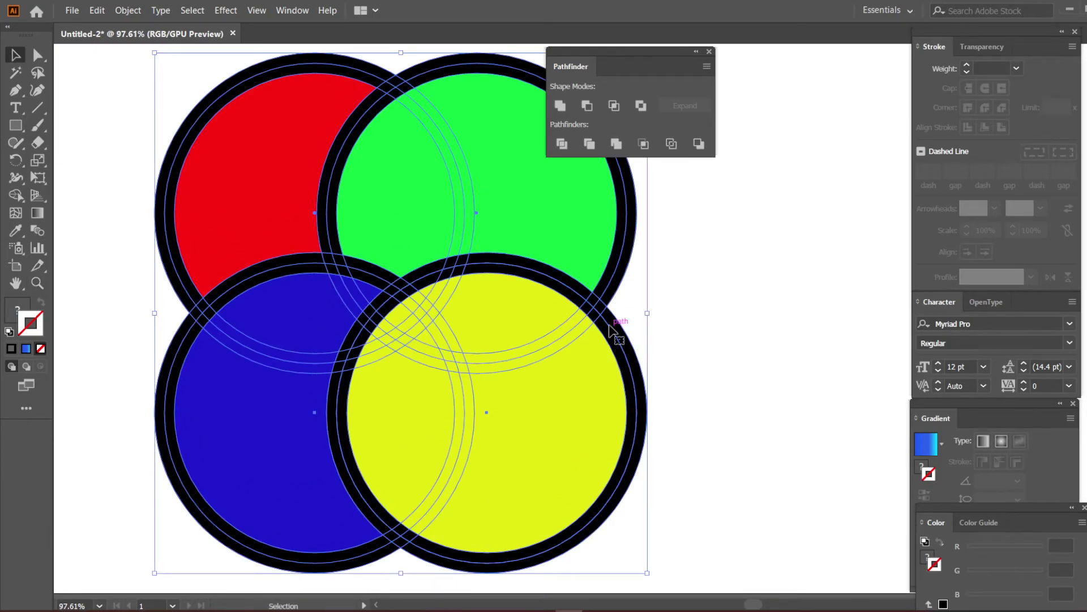
key("z")
left_click(629, 292, "alt")
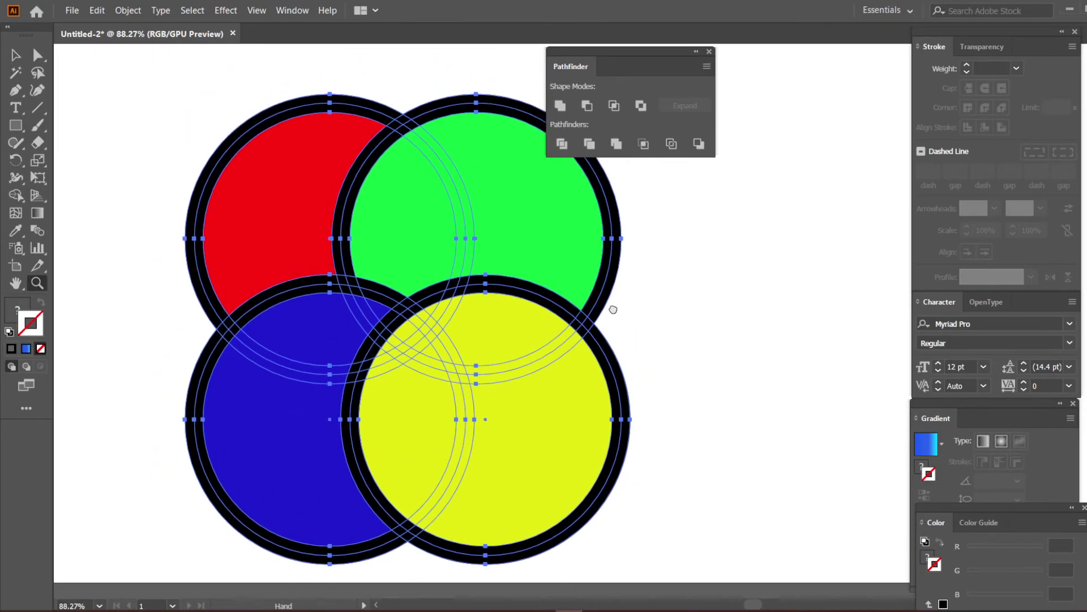
left_click(616, 144)
key("v")
left_click(664, 315)
- Ungroup the merged expanded circles and select all the resulting pieces
key("z")
left_click_drag(664, 315, 614, 321)
left_click_drag(607, 323, 533, 326)
key("v")
right_click(464, 256)
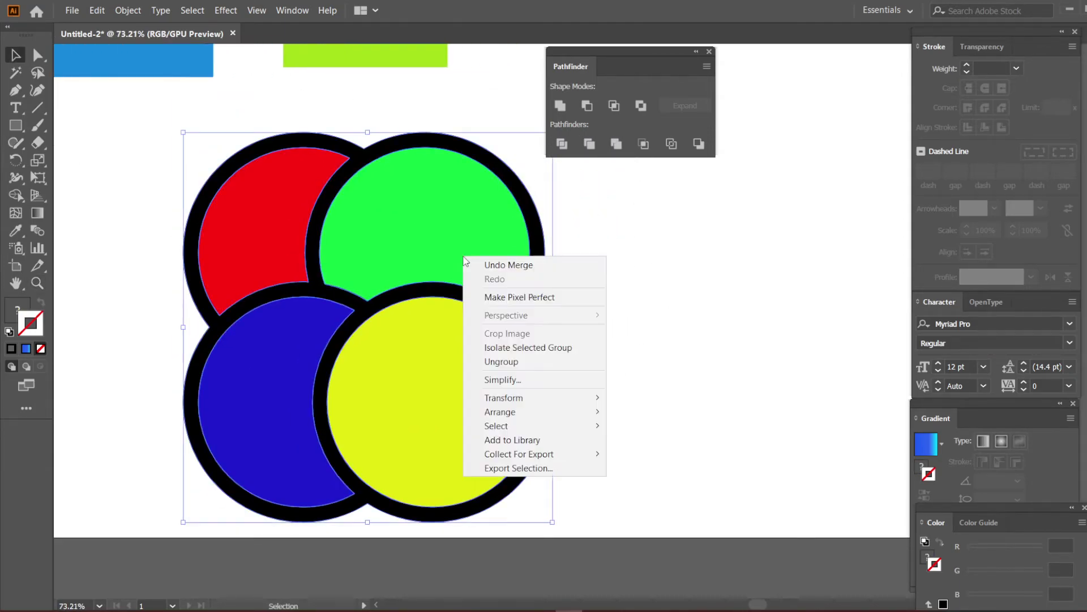
left_click(501, 362)
key("z")
left_click(594, 363, "alt")
key("v")
left_click_drag(644, 452, 223, 160)
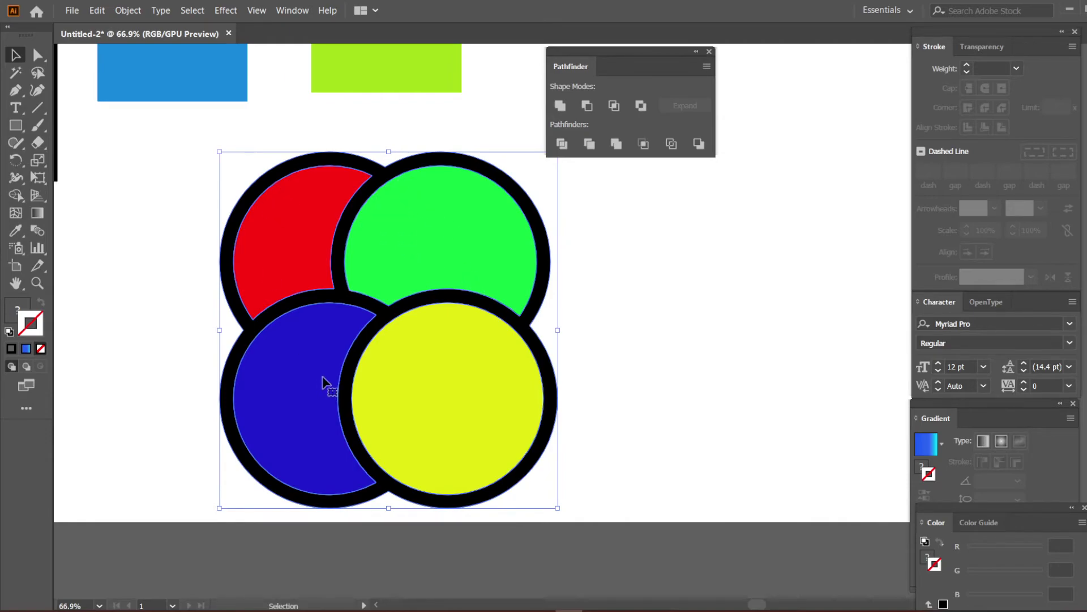
- Move the green, red, yellow and blue fills out of their rings one at a time, undoing each move
left_click(596, 292)
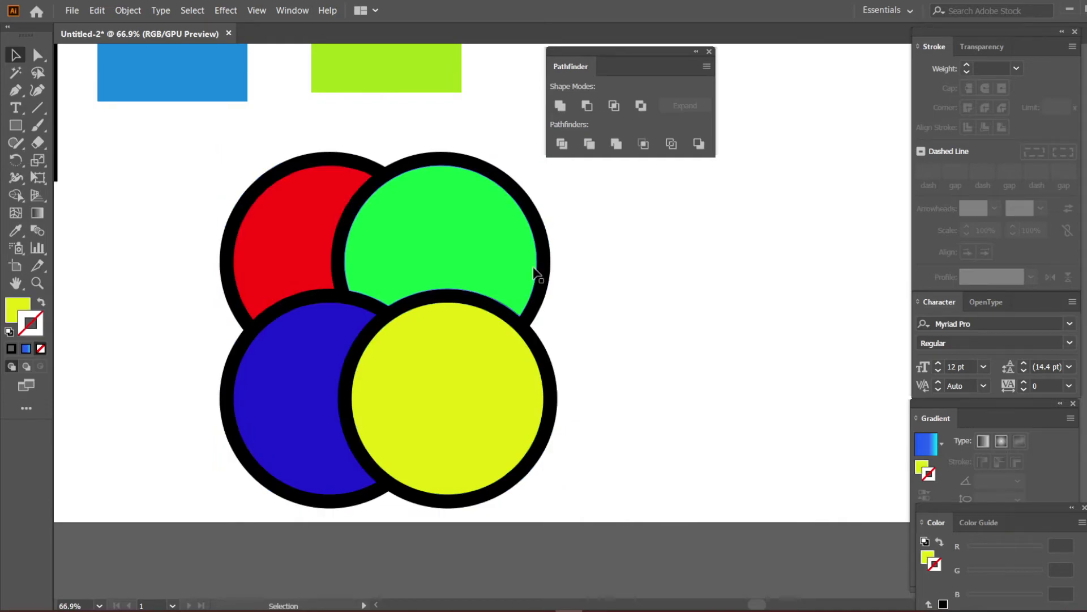
left_click_drag(444, 243, 611, 240)
key("ctrl+z")
left_click_drag(269, 247, 134, 246)
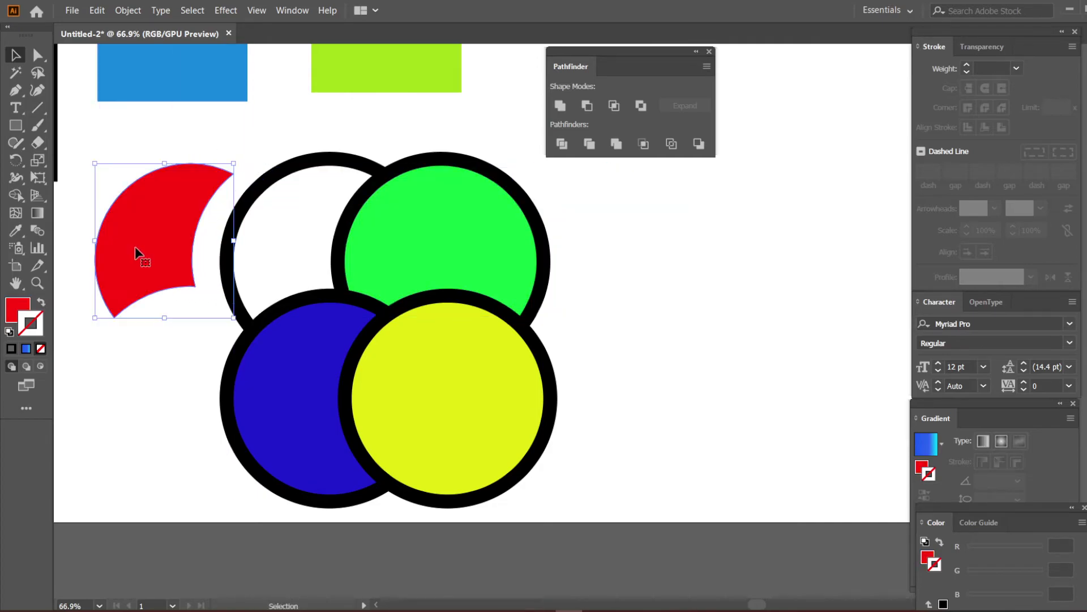
key("ctrl+z")
left_click_drag(476, 379, 582, 389)
key("ctrl+z")
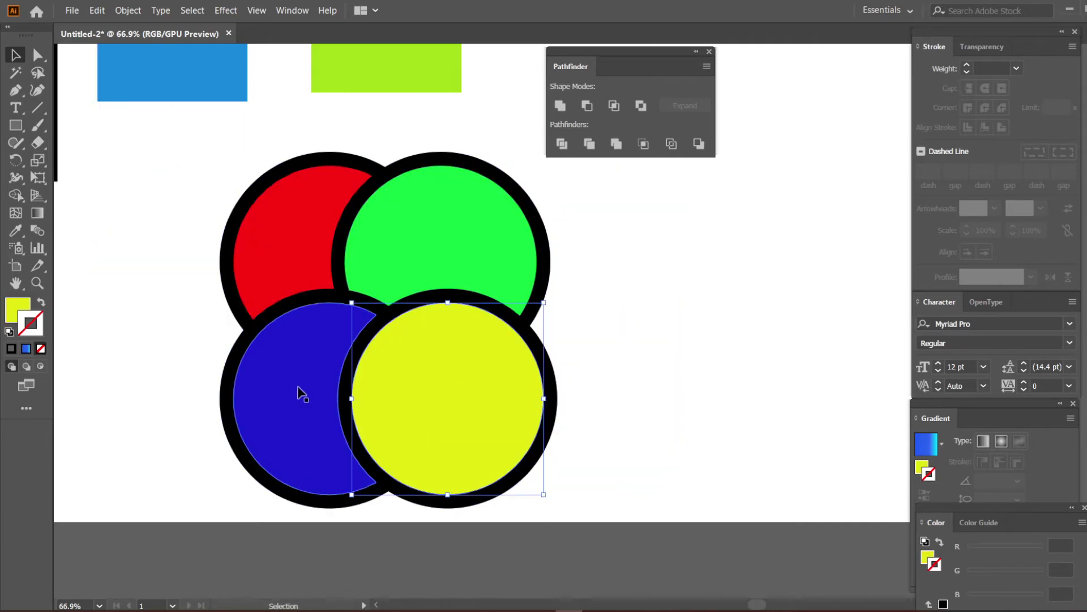
left_click_drag(303, 389, 110, 396)
key("ctrl+z")
- Move the merged black outline off the coloured fills and undo the move
left_click(587, 359)
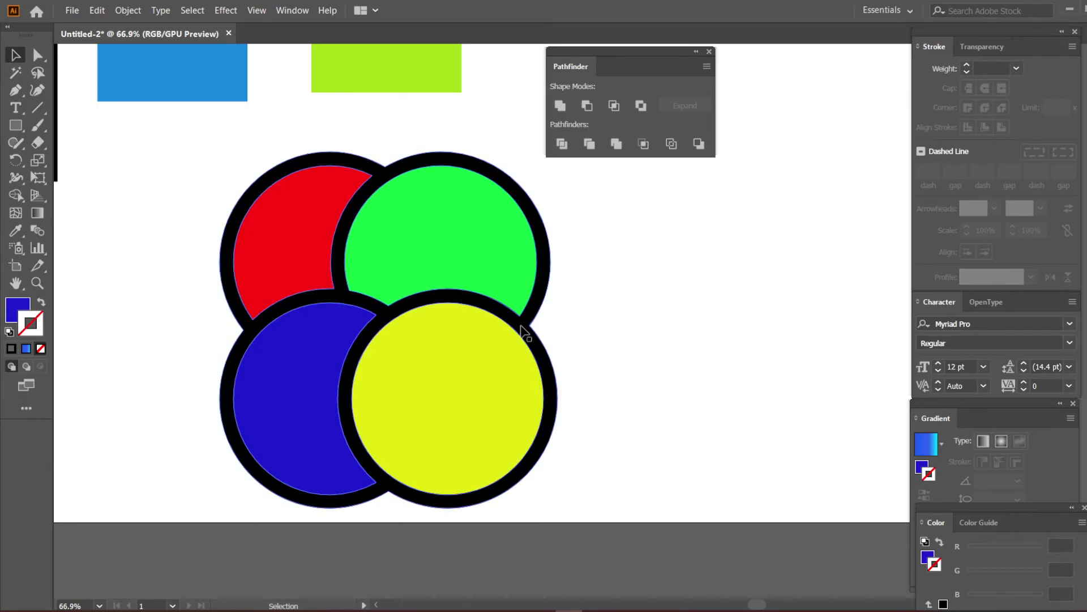
left_click_drag(522, 328, 783, 334)
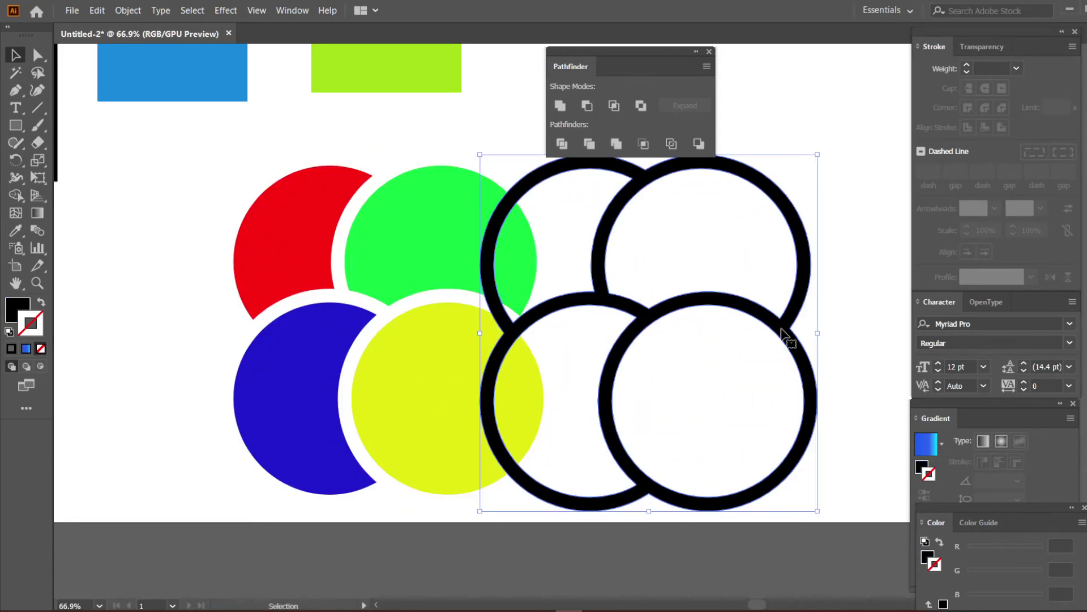
key("ctrl+z")
- Undo the Merge, the expansion and the earlier arrangement until the four stroked circles sit apart again, and deselect everything
key("ctrl+z")
key("ctrl+z")
key("ctrl+z")
key("ctrl+z")
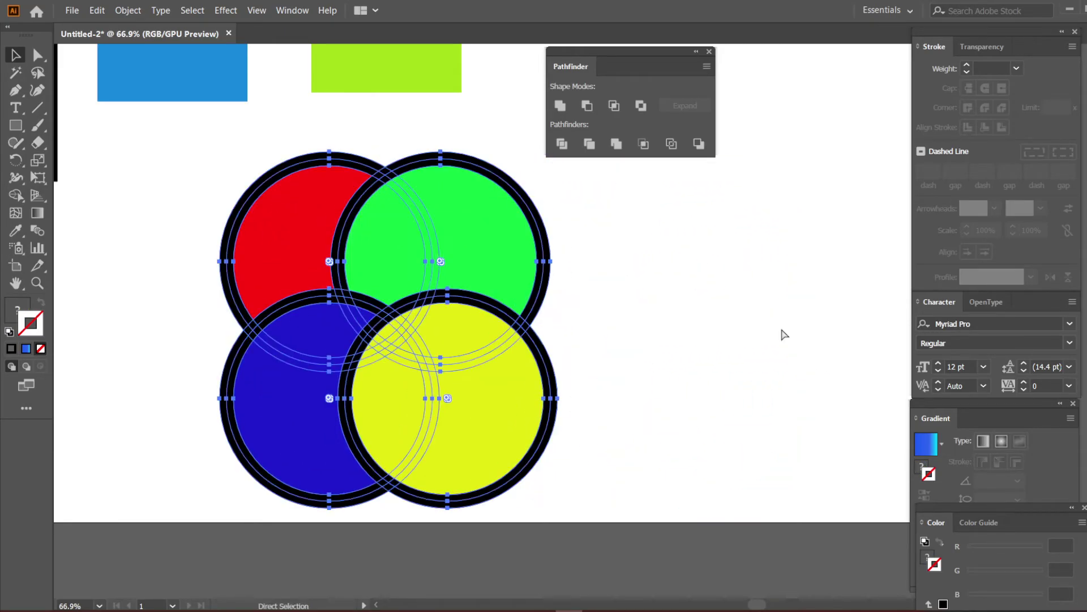
key("ctrl+space")
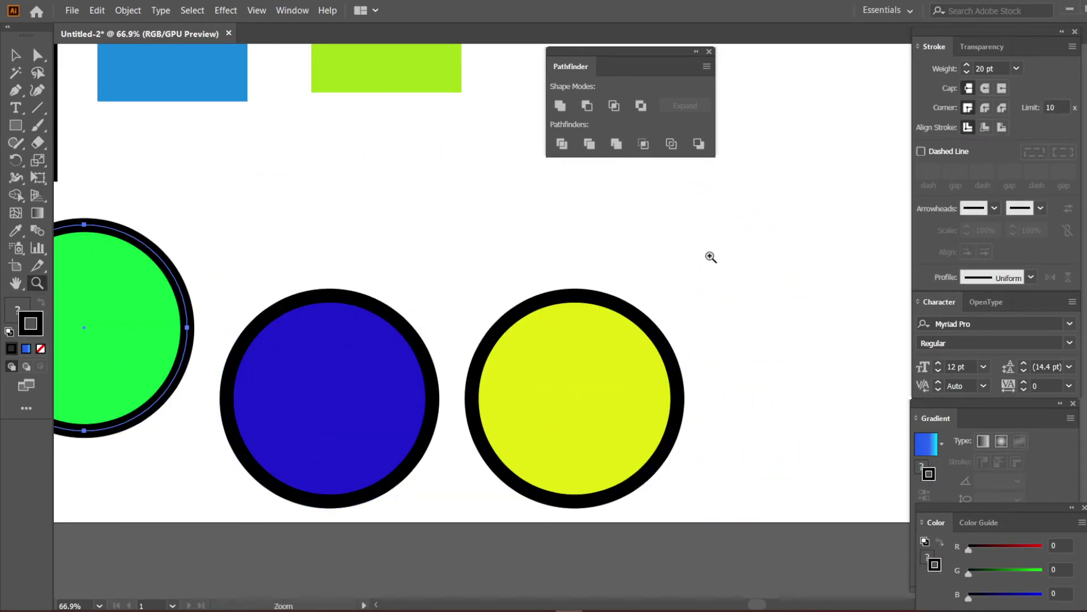
left_click_drag(731, 255, 623, 294)
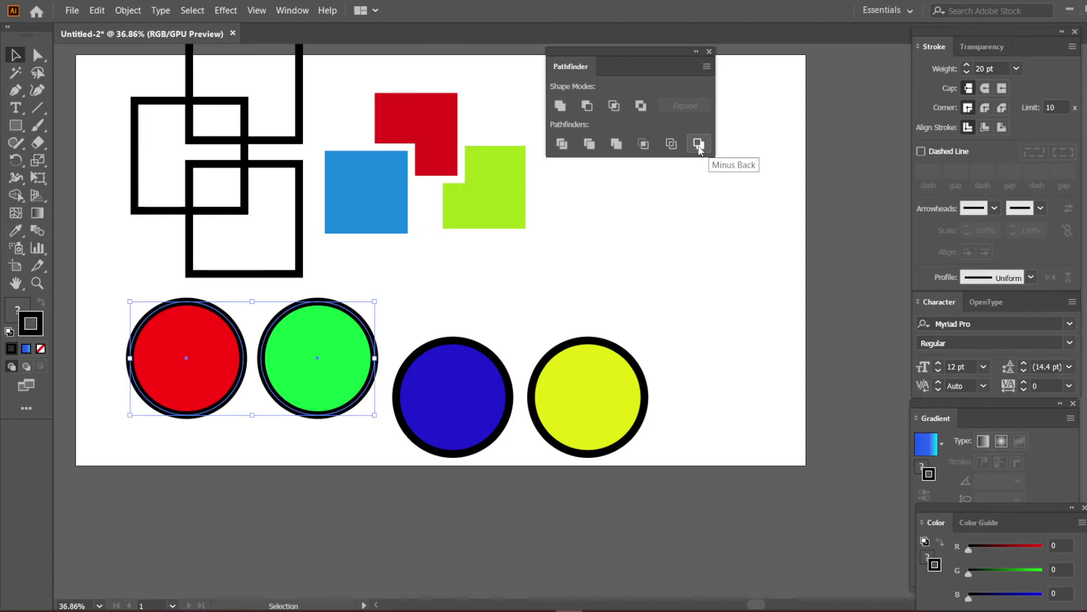
left_click(654, 245)
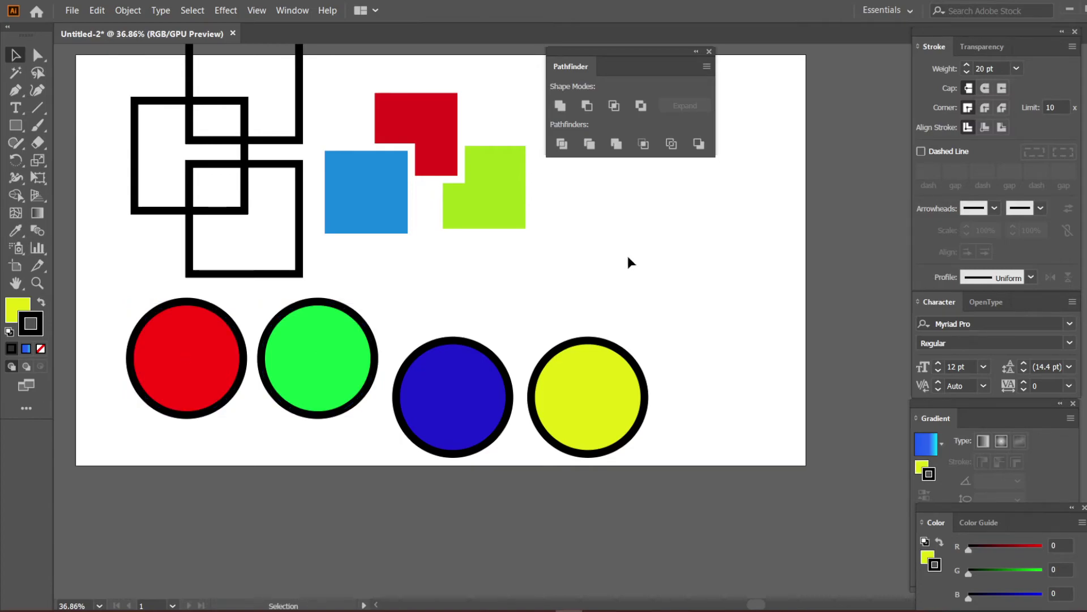
- Delete the red, blue and lime-green trimmed squares and close the Pathfinder panel
key("z")
left_click_drag(545, 231, 403, 284)
key("space")
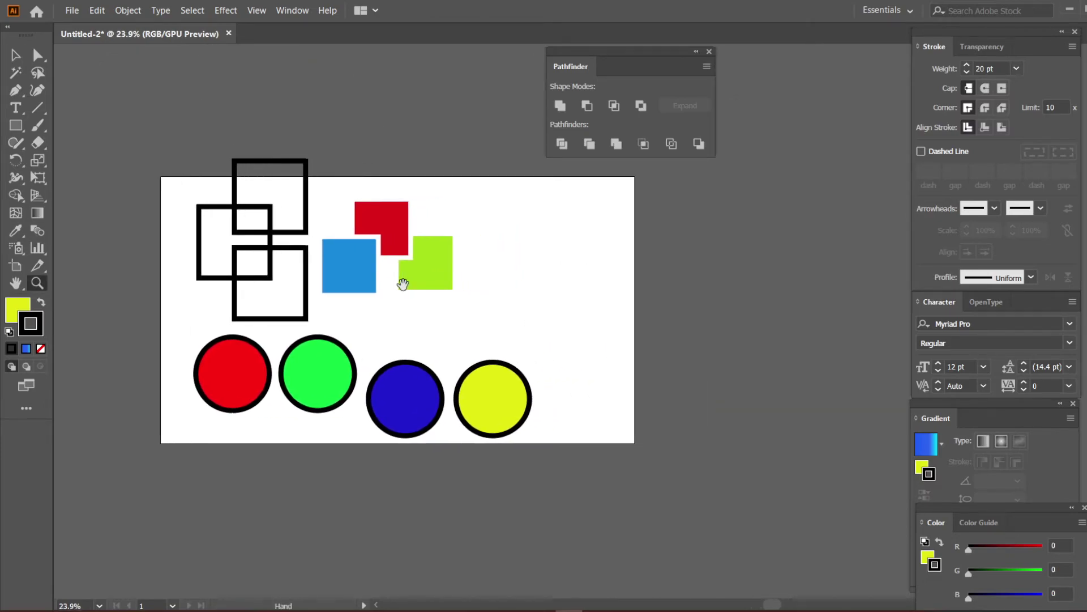
left_click_drag(347, 257, 422, 265)
key("v")
left_click_drag(511, 325, 363, 160)
key("Delete")
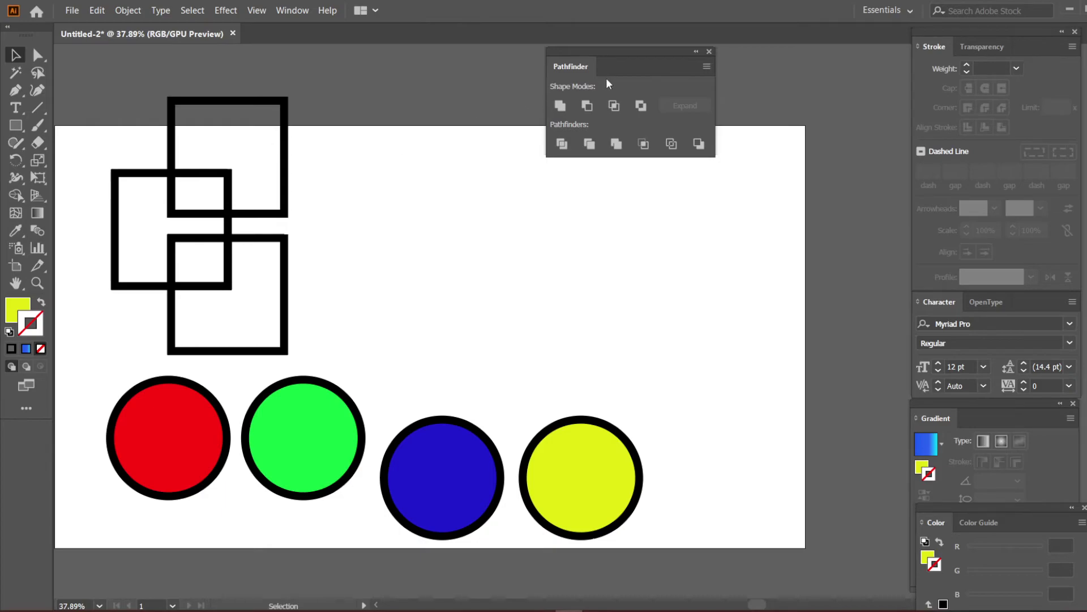
left_click(709, 51)
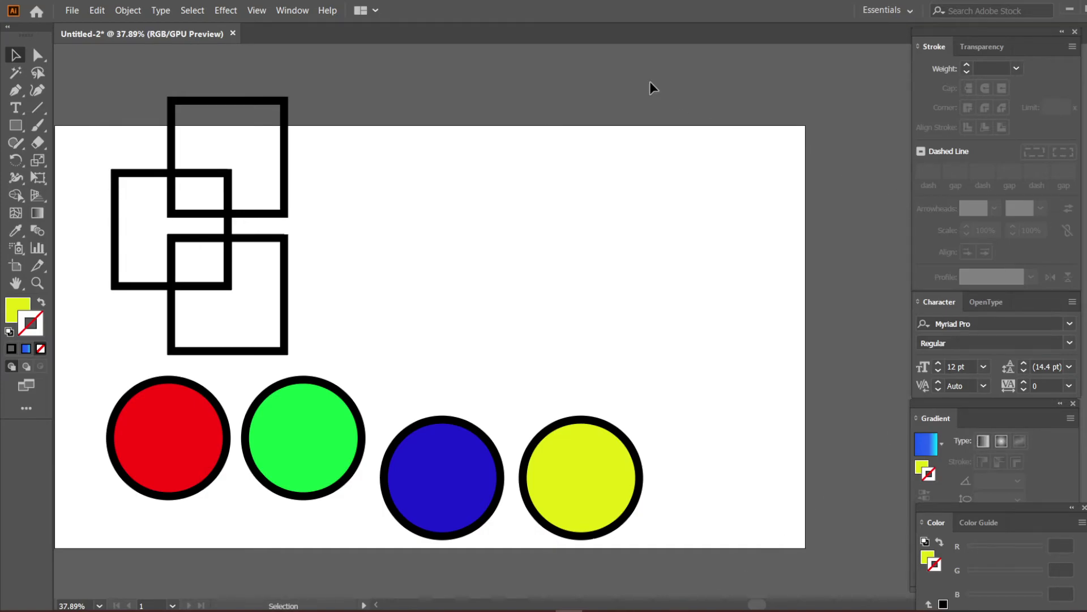
- Show the Align panel and place it over the upper part of the artboard
left_click(289, 11)
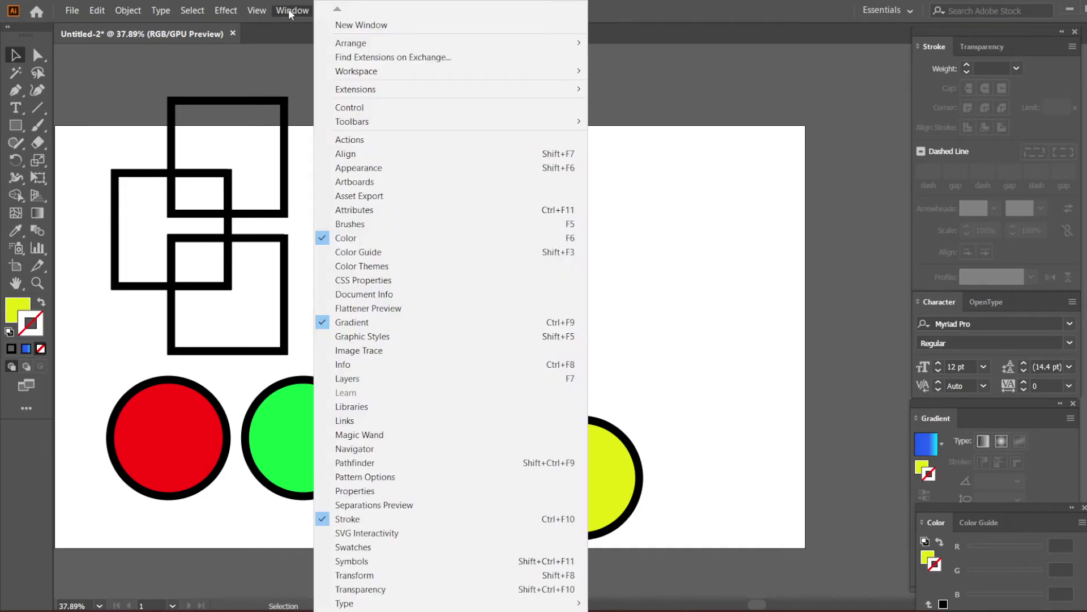
left_click(350, 153)
left_click_drag(986, 311, 546, 111)
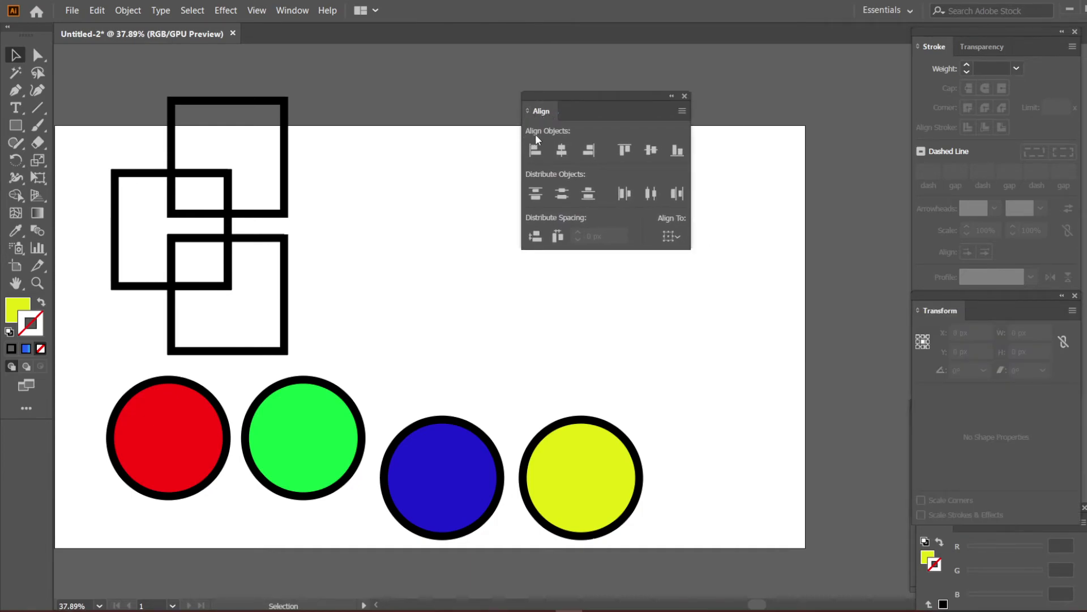
- Draw a yellow square about 261 px wide beside the overlapping outlined squares and shift it slightly
left_click_drag(436, 219, 299, 197)
left_click(16, 127)
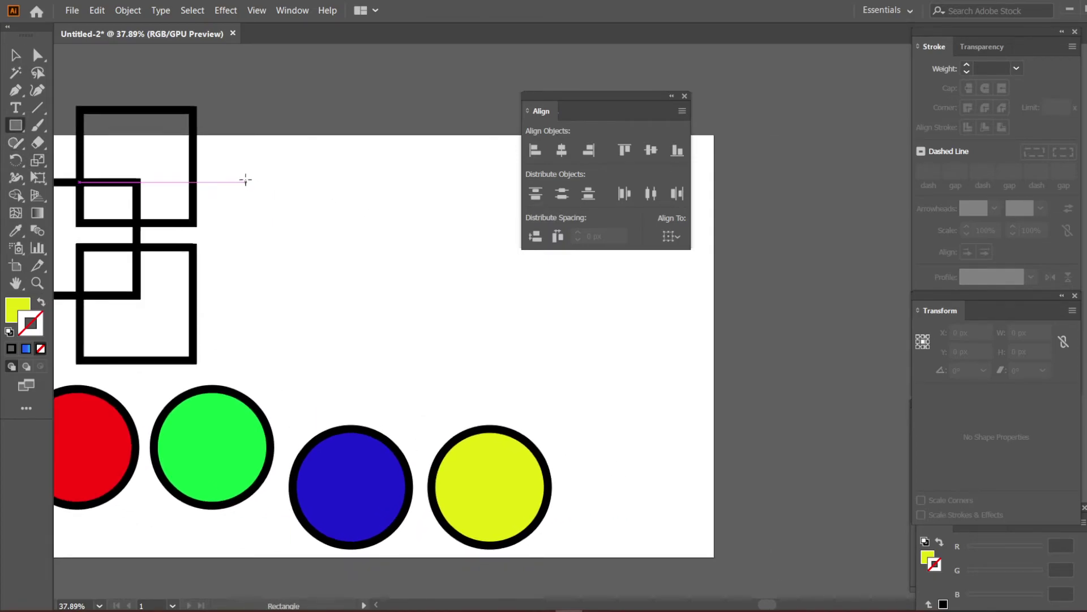
left_click_drag(241, 151, 343, 252)
key("v")
left_click(318, 293)
left_click_drag(317, 294, 278, 275)
- Duplicate the yellow square until four copies stand in a staggered row across the artboard
left_click_drag(259, 204, 398, 251)
left_click_drag(398, 251, 521, 331)
key("z")
left_click(517, 326, "alt")
left_click_drag(387, 324, 358, 323)
mouse_move(436, 327)
left_mouse_down()
mouse_move(413, 296)
mouse_move(478, 298)
mouse_move(422, 314)
left_mouse_up()
left_click_drag(448, 327, 462, 334)
key("v")
left_click(504, 358)
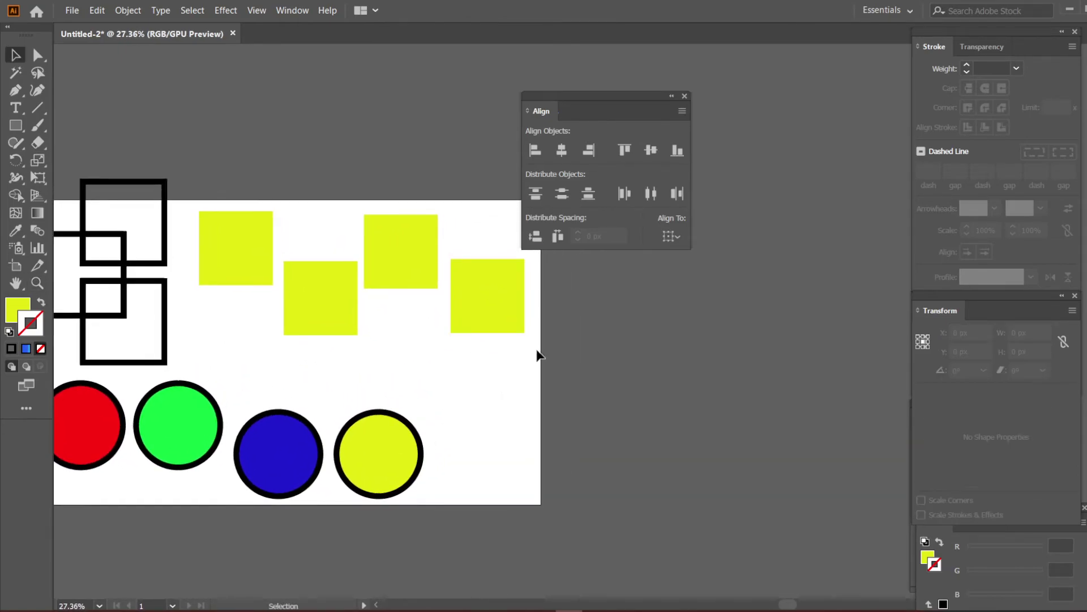
- Copy the green circle's fill and stroke to the second square and the red circle's to the first
left_click_drag(533, 352, 223, 181)
left_click(440, 359)
left_click(351, 332)
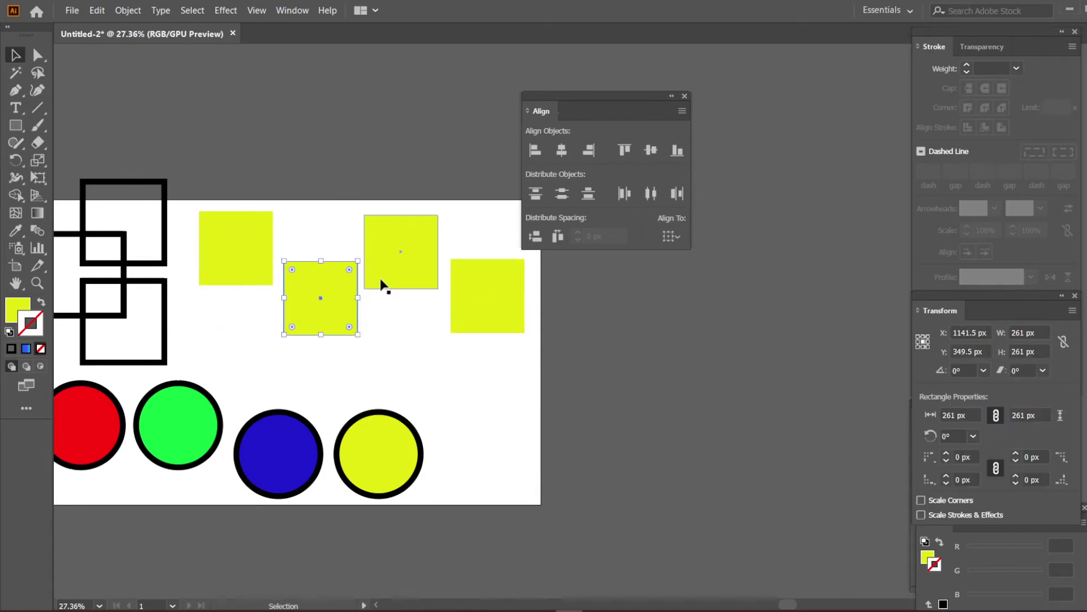
key("i")
left_click(205, 422)
key("v")
left_click(236, 244)
key("i")
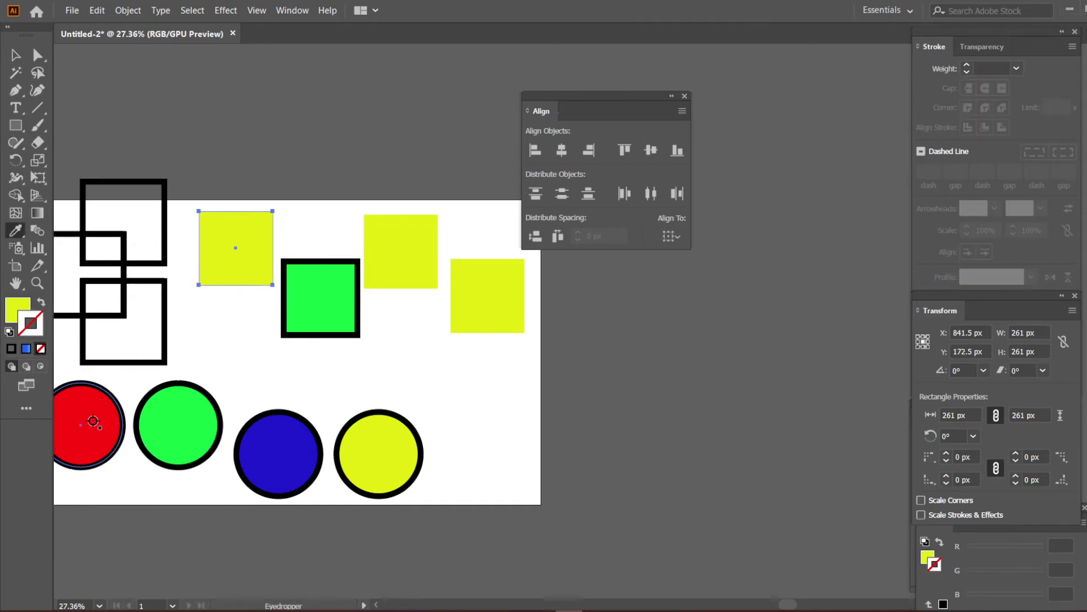
left_click(90, 417)
- Copy the blue circle's fill and stroke to the third square and the yellow circle's to the fourth
key("v")
left_click(400, 240)
key("i")
left_click(282, 459)
key("v")
left_click(452, 326)
key("i")
left_click(389, 478)
key("v")
left_click(532, 422)
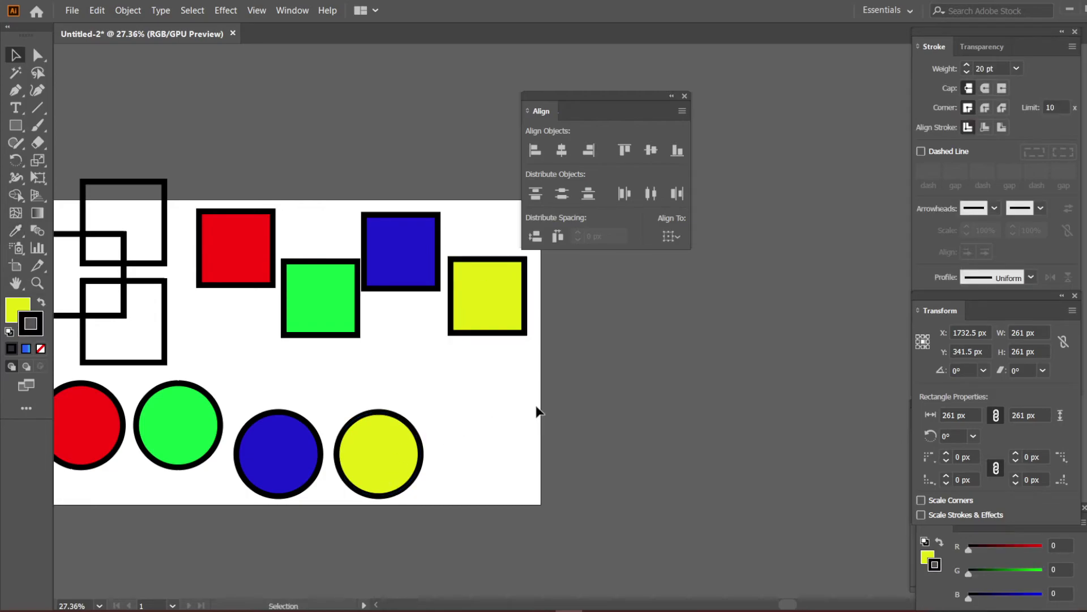
- Align the four coloured squares to each other by their vertical centres and deselect them
key("z")
left_click(396, 248)
left_click_drag(430, 235, 431, 299)
left_click(306, 358)
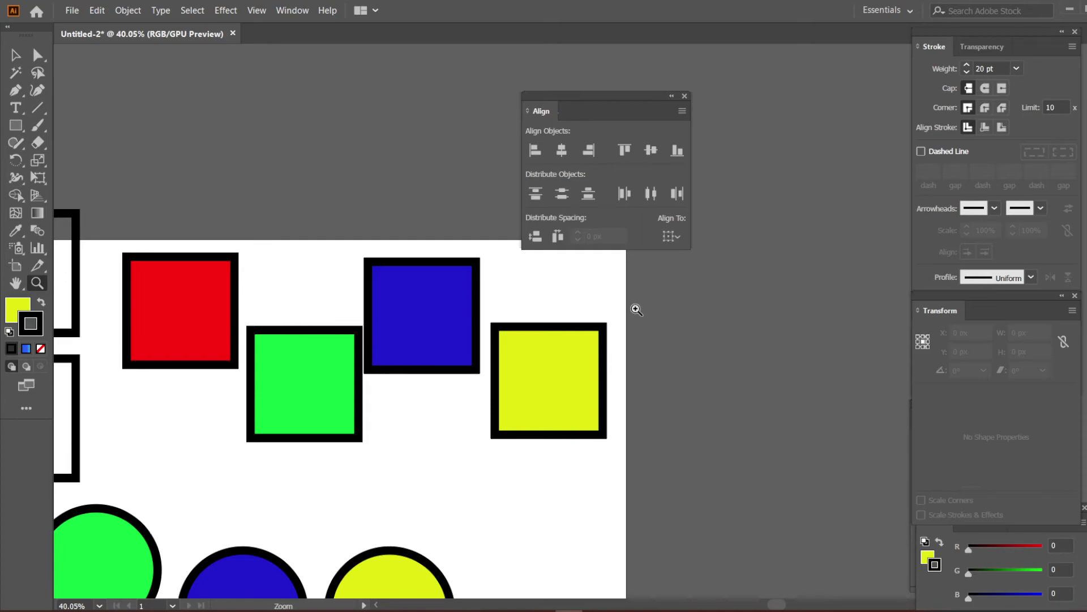
key("v")
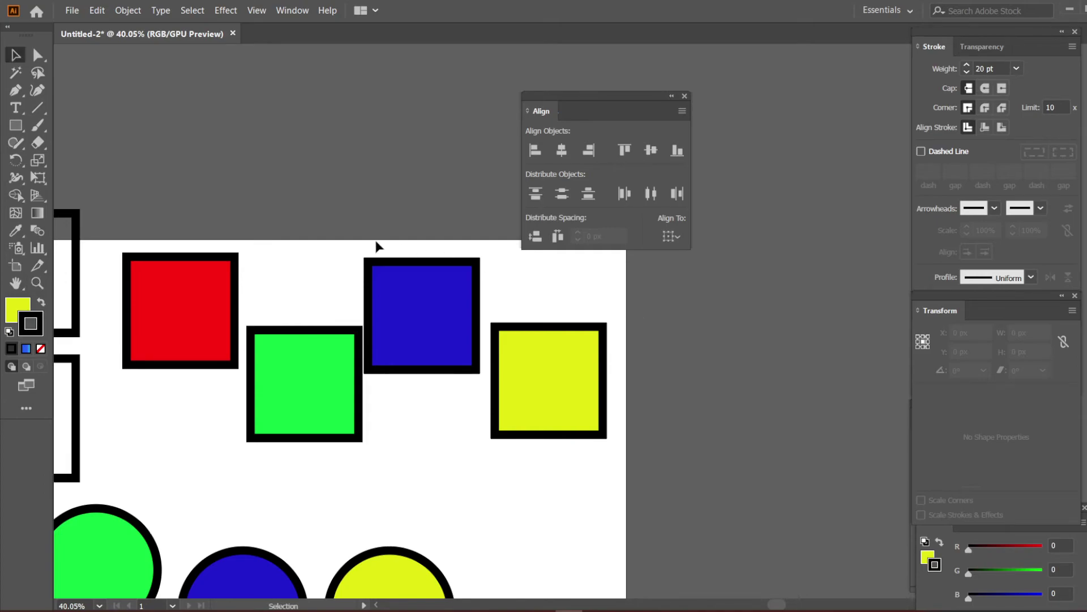
left_click_drag(242, 272, 617, 438)
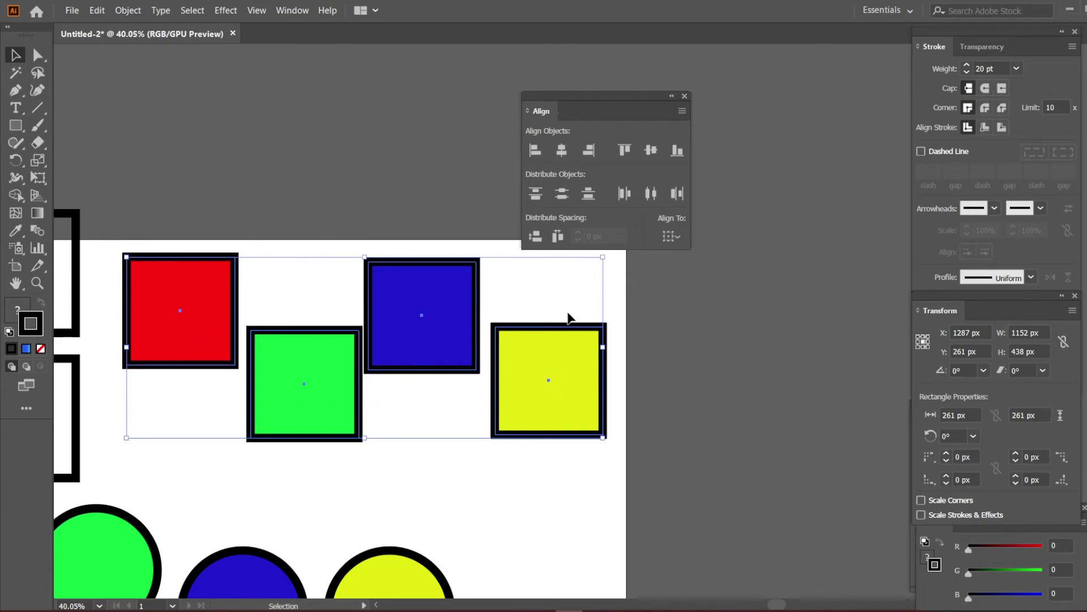
left_click(651, 152)
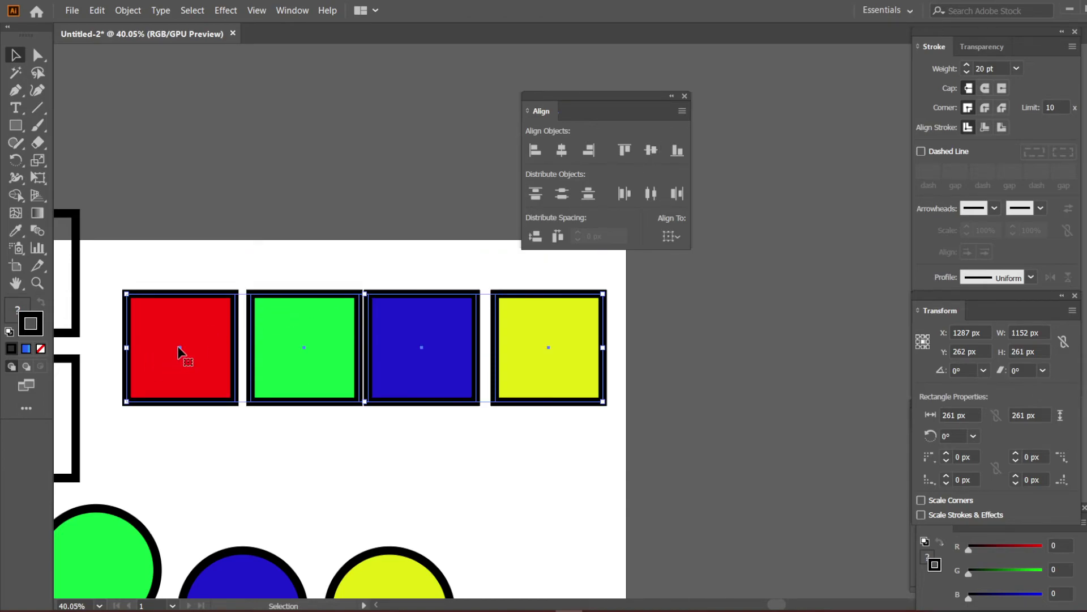
key("z")
left_click_drag(616, 346, 546, 333)
key("space")
key("v")
left_click(551, 413)
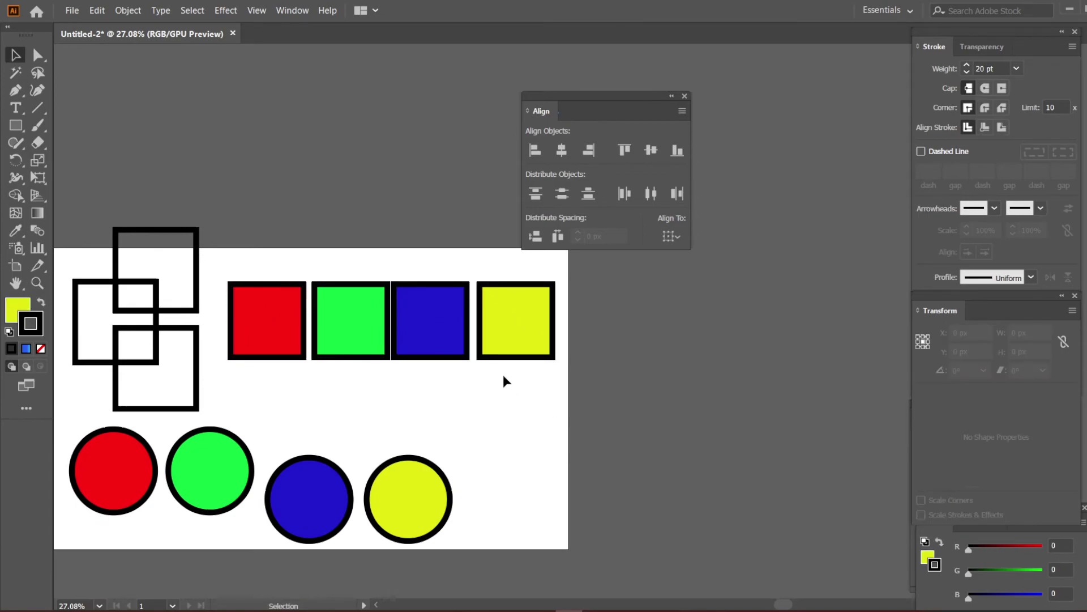
- Scale the four stroked circles down together to about 168 px each, undoing the stray move of the blue circle
key("space")
left_click_drag(485, 367, 558, 258)
key("space")
left_click_drag(330, 383, 337, 455)
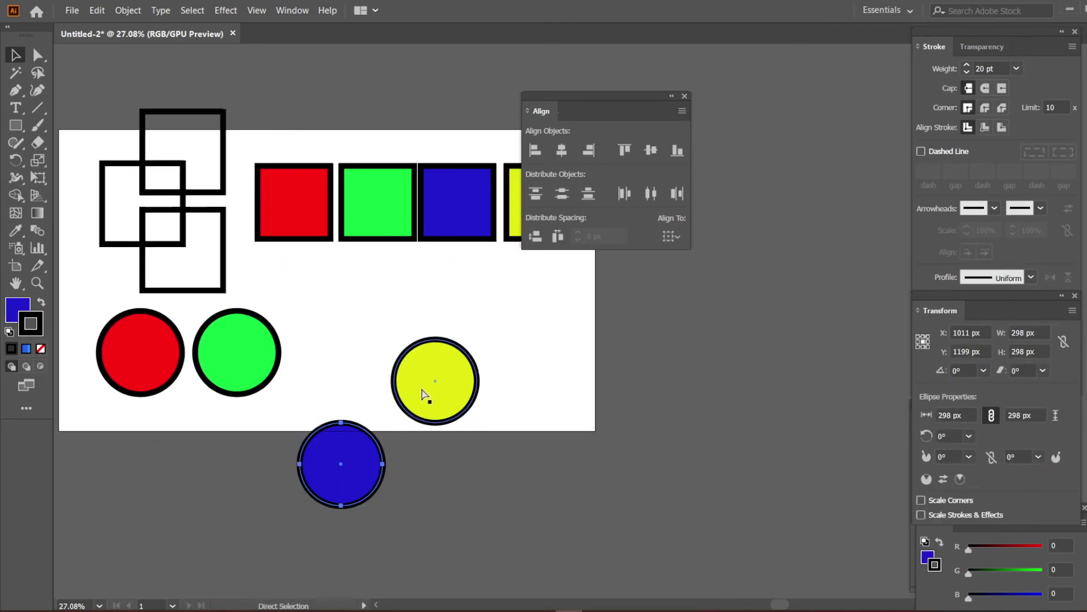
key("ctrl+z")
left_click_drag(79, 300, 313, 374)
left_click_drag(243, 366, 439, 397)
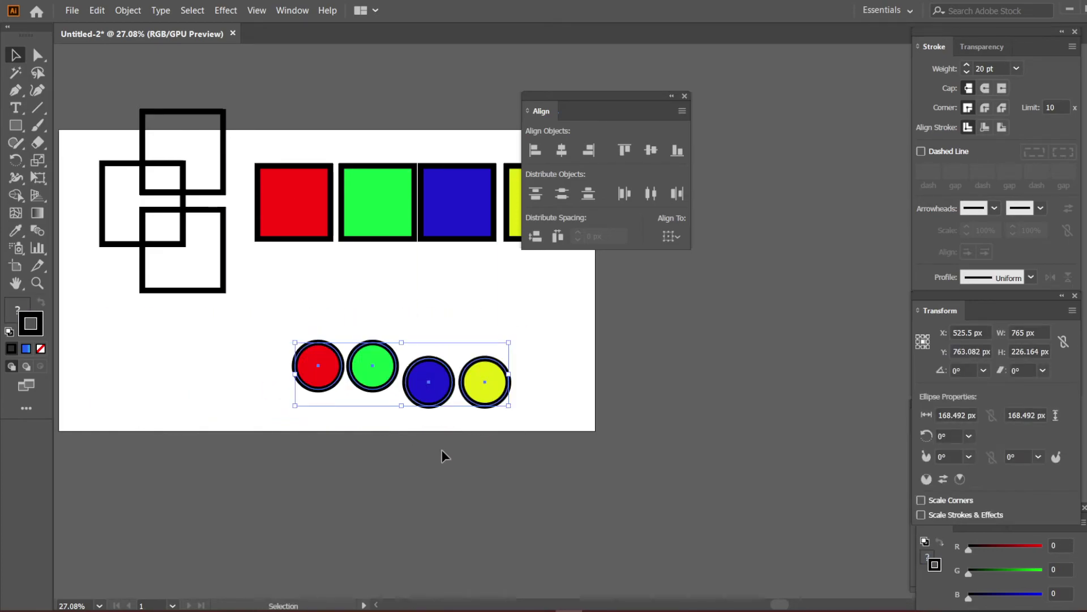
left_click(440, 453)
- Arrange the four small circles one below another in a staggered column: red, green, blue, yellow
left_click_drag(316, 359, 332, 287)
left_click_drag(360, 355, 280, 339)
left_click_drag(412, 382, 337, 389)
left_click_drag(465, 386, 282, 439)
left_click_drag(388, 469, 306, 303)
left_click_drag(572, 266, 497, 348)
left_click_drag(535, 310, 208, 260)
left_click_drag(278, 276, 278, 222)
left_click_drag(311, 391, 369, 370)
left_click_drag(388, 525, 260, 347)
left_click_drag(319, 350, 318, 307)
- Align the four circles to each other by their horizontal centres and deselect them
key("z")
left_click_drag(380, 215, 460, 215)
left_click_drag(452, 302, 498, 165)
key("v")
left_click_drag(426, 490, 263, 256)
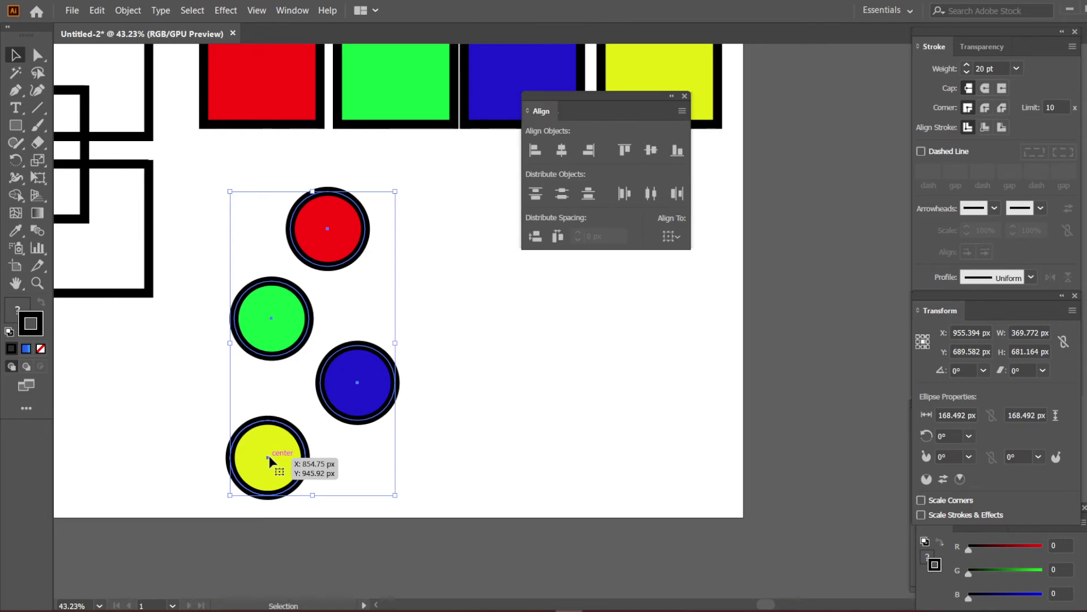
left_click(561, 150)
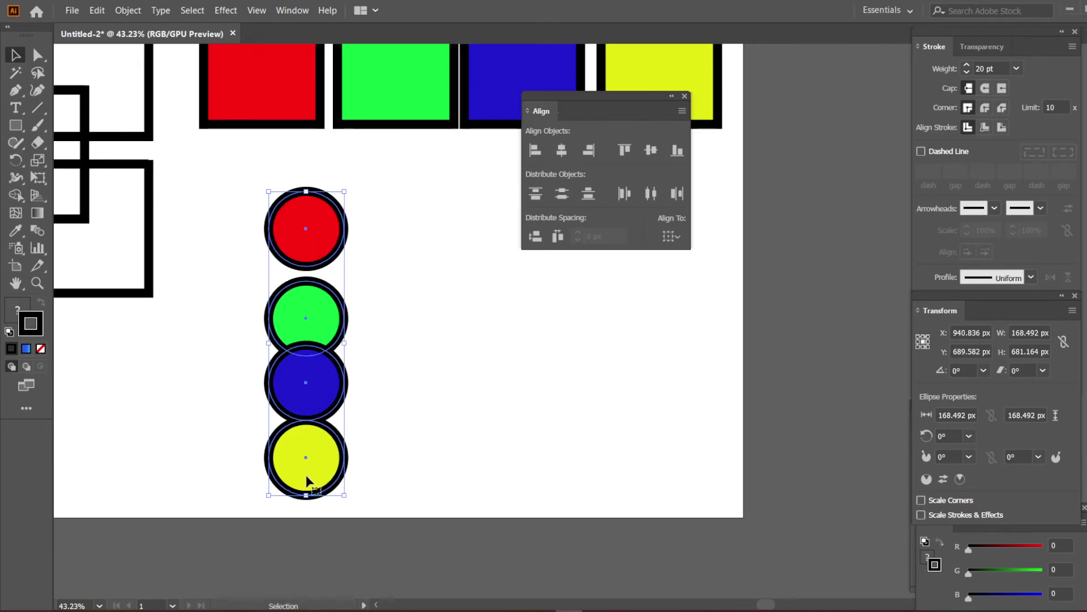
left_click(391, 438)
- Move the aligned column of circles to the artboard's left edge
key("z")
left_click(483, 393, "alt")
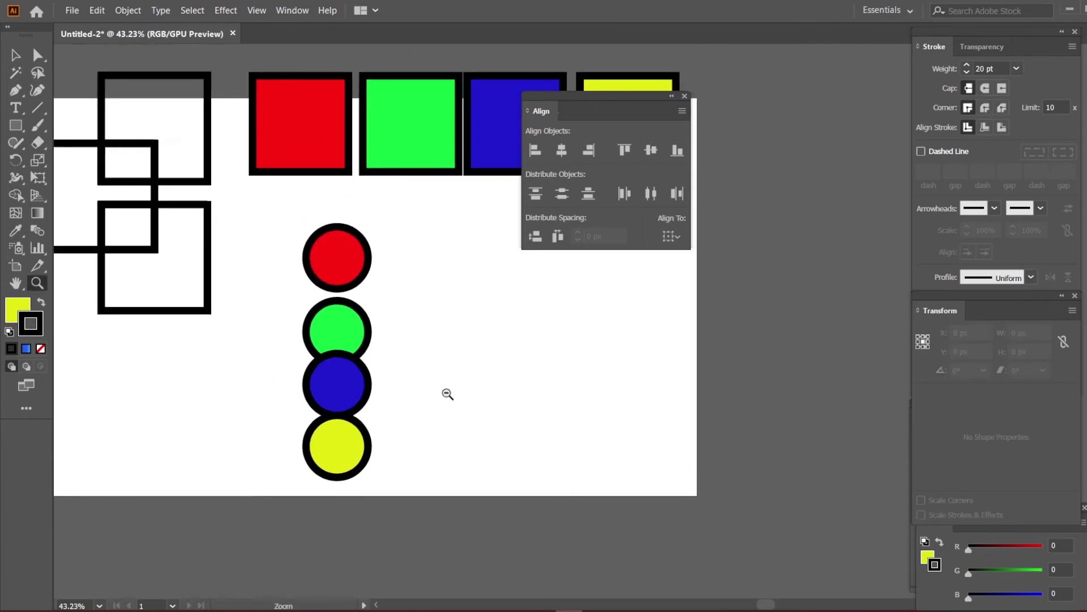
left_click(448, 393, "alt")
left_click_drag(453, 382, 423, 402)
key("v")
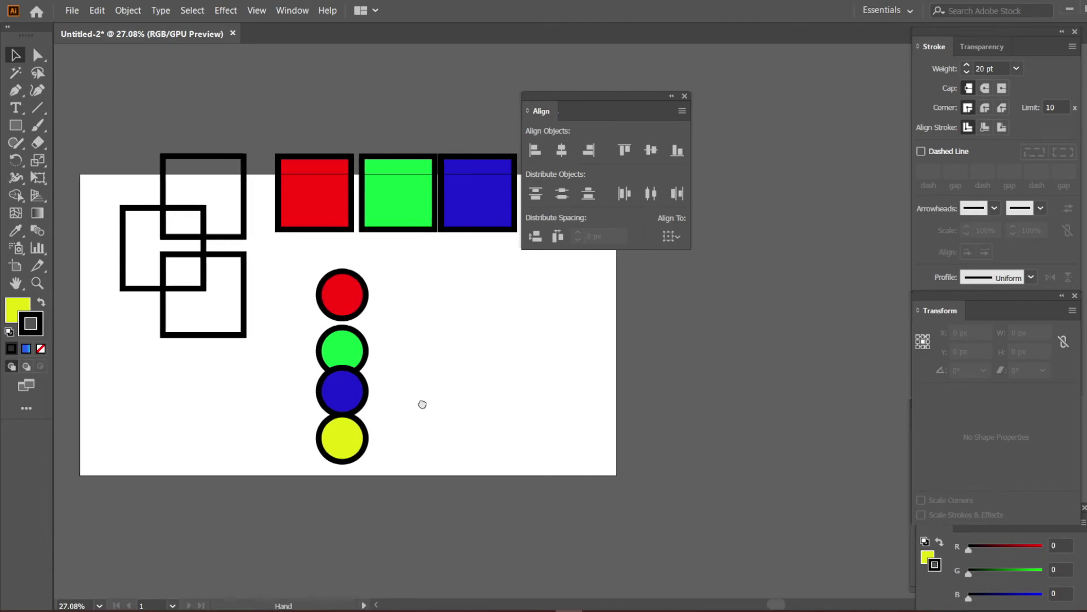
left_click_drag(394, 446, 413, 446)
left_click_drag(349, 281, 169, 303)
left_click_drag(137, 304, 137, 304)
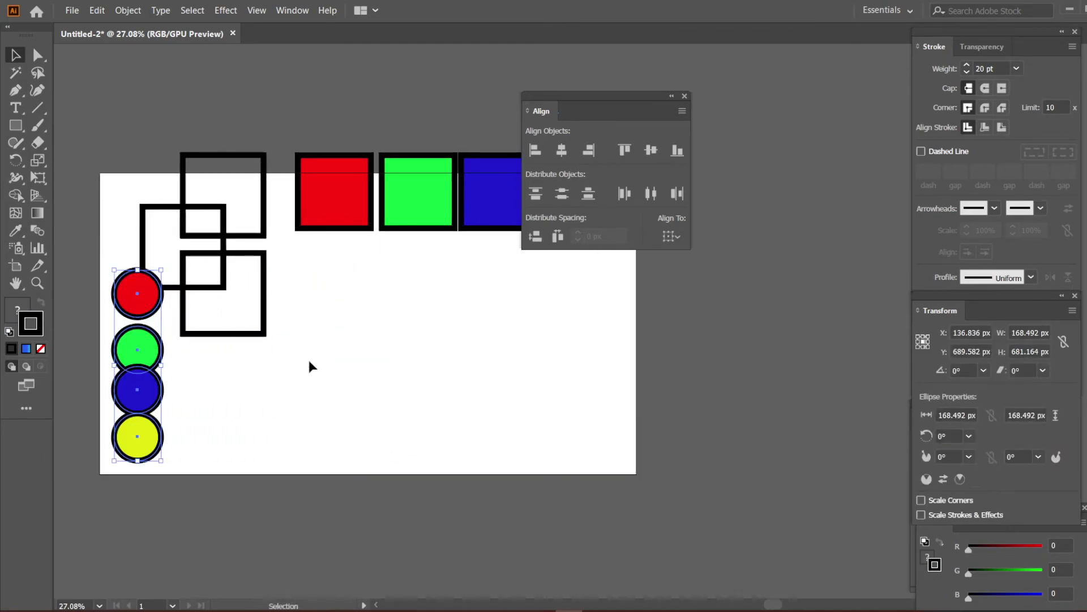
left_click(308, 362)
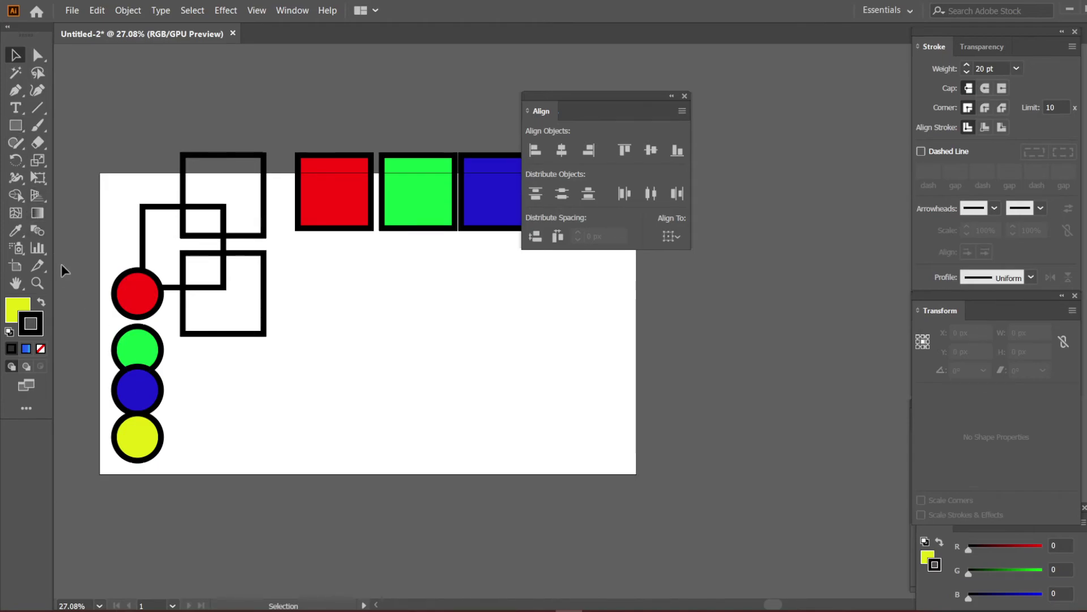
- Move the circles back to the area below the coloured squares, and pull the green circle aside and enlarge it
left_click(137, 437)
left_click_drag(141, 296, 314, 296)
left_click(368, 329)
key("ctrl+space")
left_click_drag(347, 339, 420, 343)
left_click_drag(420, 343, 363, 333)
left_click_drag(238, 345, 350, 308)
left_click_drag(391, 348, 413, 369)
- Enlarge the blue circle to about 241 px, shrink the yellow and red ones, and stagger all four circles
left_click(267, 379)
left_click_drag(278, 366, 304, 339)
left_click_drag(262, 478, 336, 518)
left_click_drag(261, 267, 260, 229)
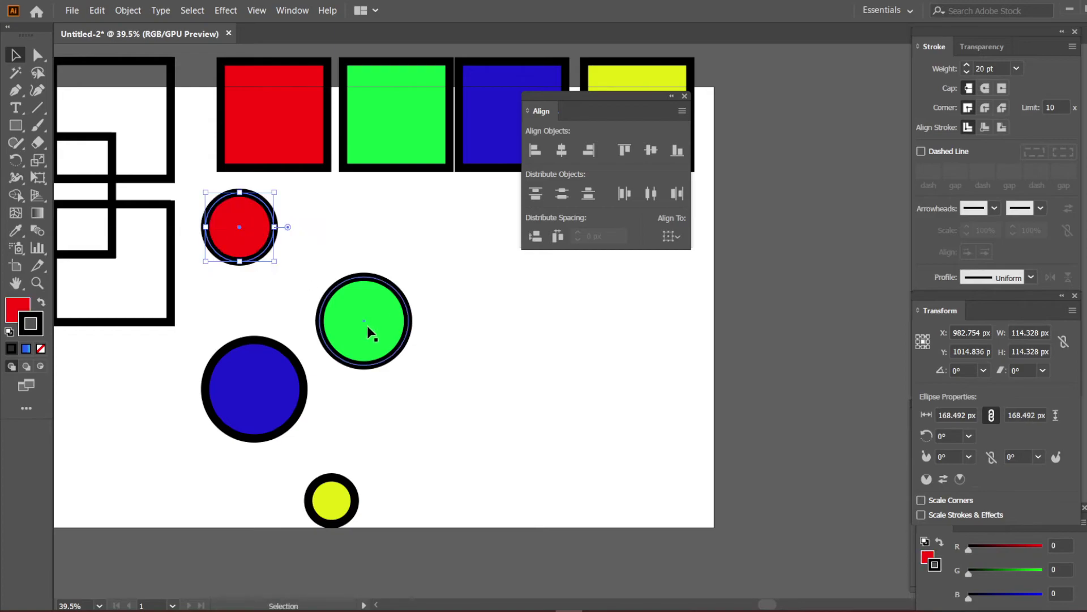
left_click_drag(367, 326, 368, 305)
left_click_drag(280, 402, 279, 416)
left_click(388, 392)
left_click_drag(387, 395, 400, 380)
key("z")
left_click_drag(435, 342, 500, 317)
key("space")
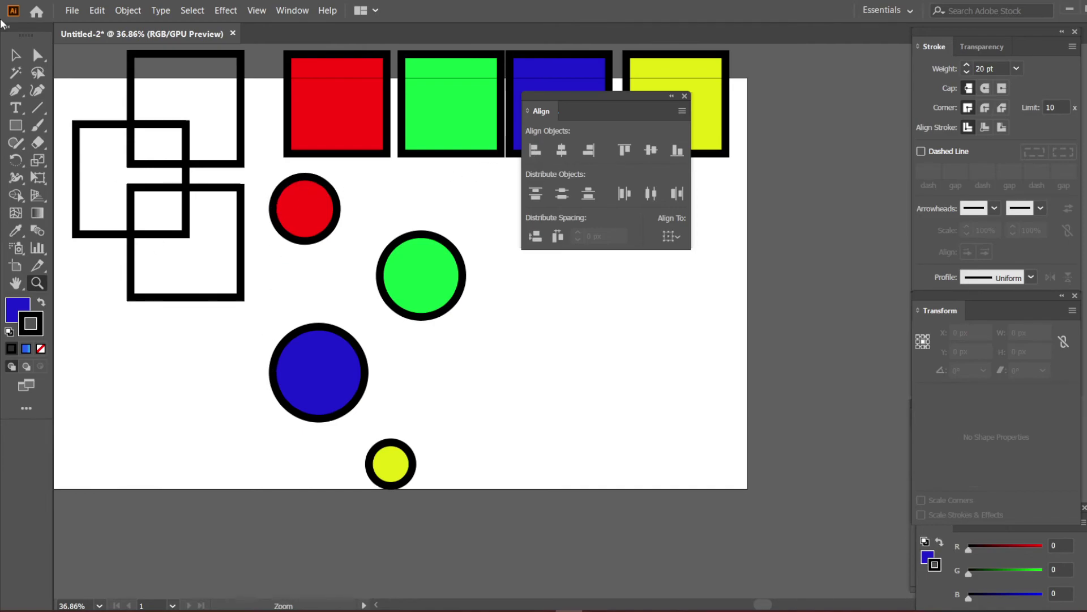
- Select the four differently sized circles and align them by their left edges
left_click(15, 57)
left_click_drag(506, 490, 258, 197)
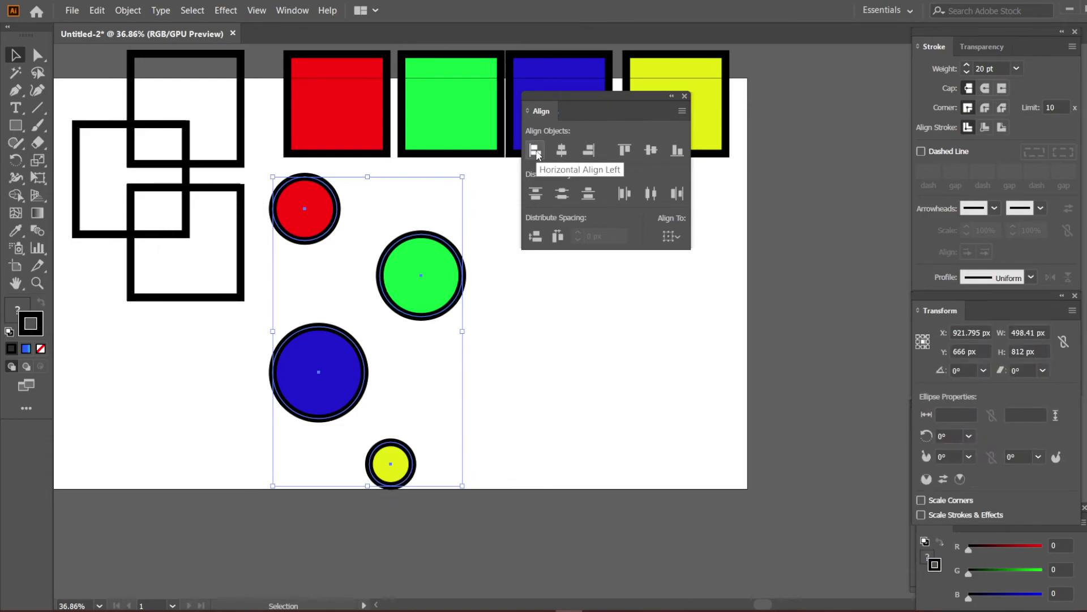
left_click(535, 150)
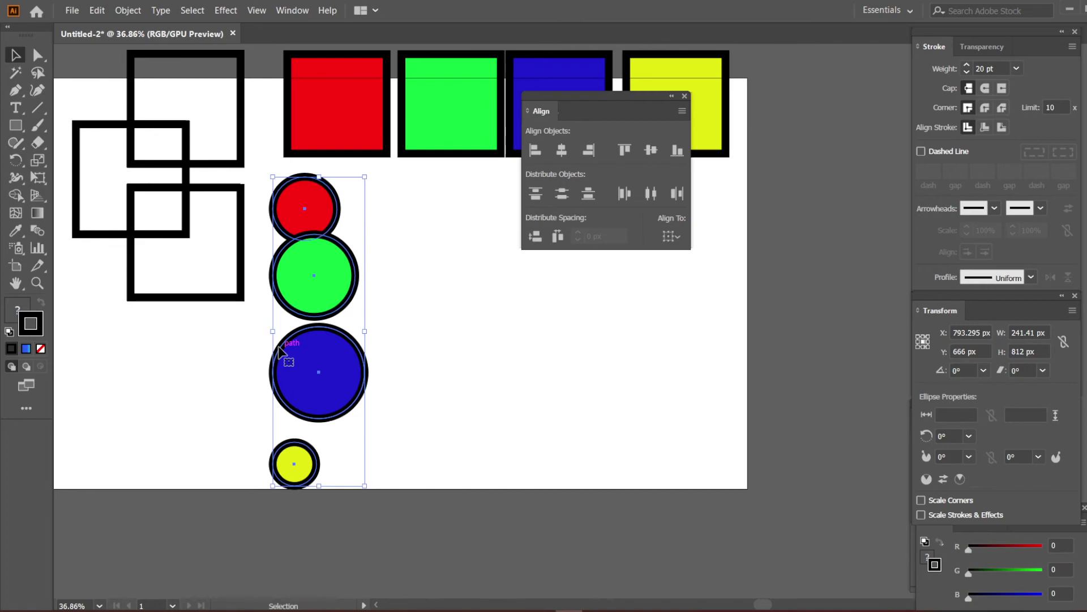
- Switch the circles repeatedly between right and left edge alignment, ending with their right edges aligned
left_click(589, 150)
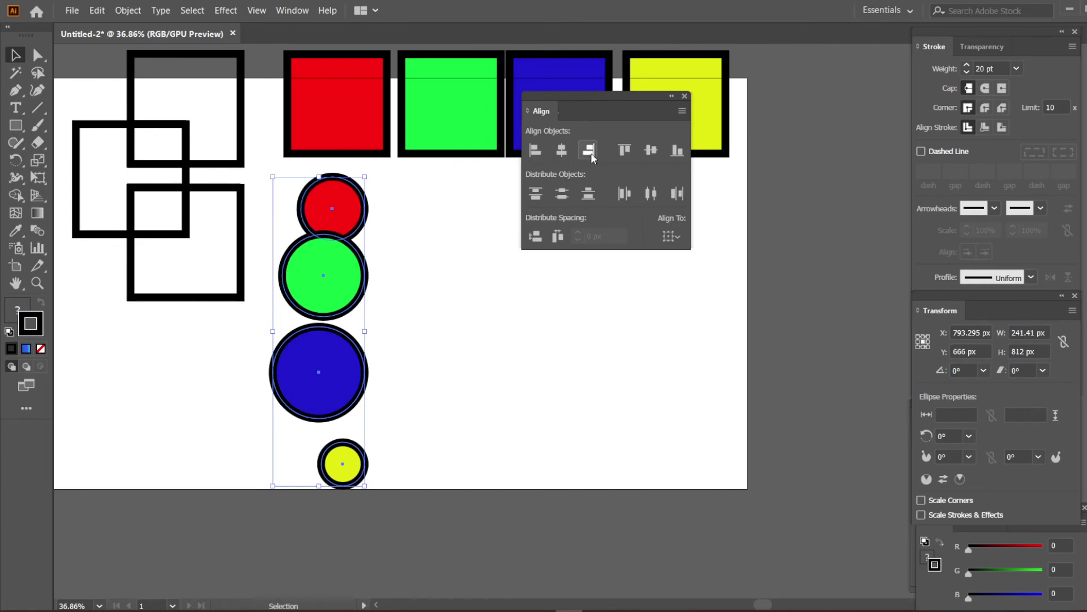
left_click(535, 150)
left_click(589, 150)
left_click(538, 151)
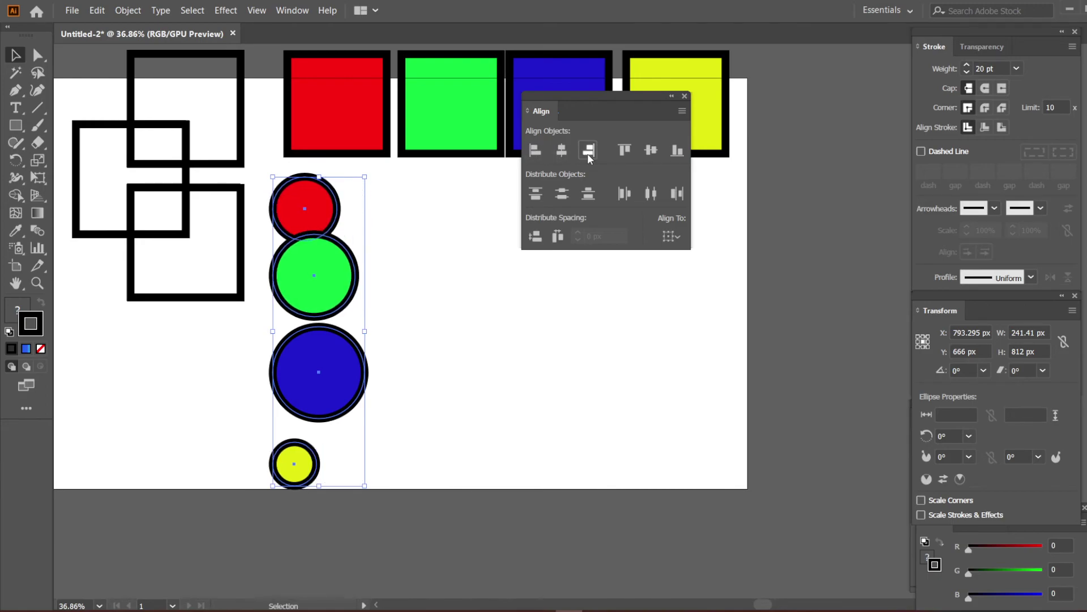
left_click(588, 152)
left_click(535, 150)
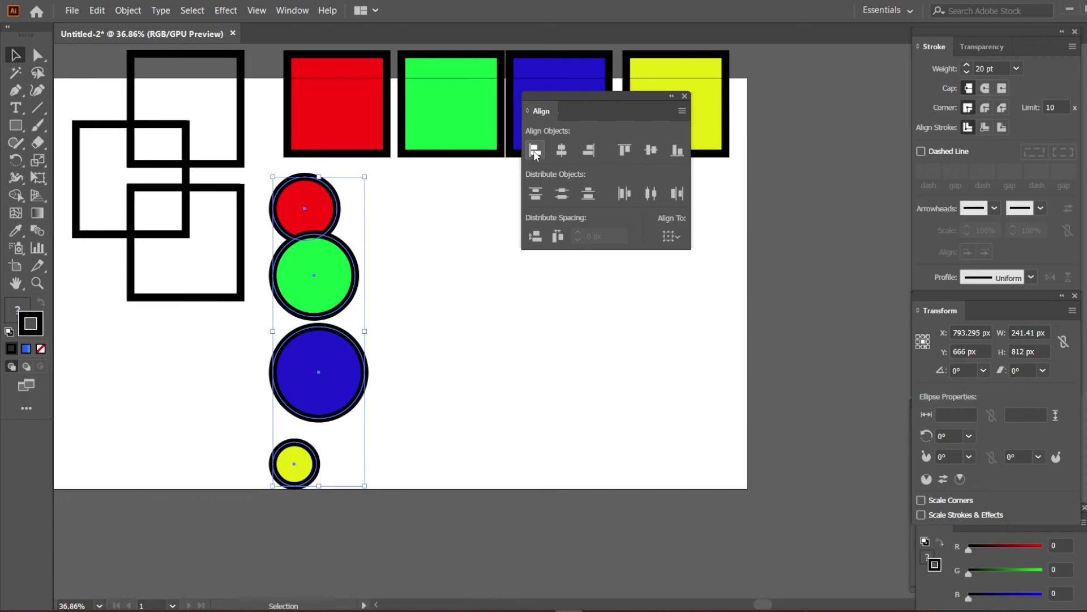
left_click(589, 150)
- Move the four circles together to the lower-left corner of the artboard
key("z")
left_click(408, 250, "alt")
left_click(408, 250, "alt")
key("v")
left_click_drag(348, 264, 158, 328)
- Stagger the coloured squares by moving the green one down, the blue one up and the yellow one outward, and select the green square
key("space")
left_click_drag(413, 233, 257, 316)
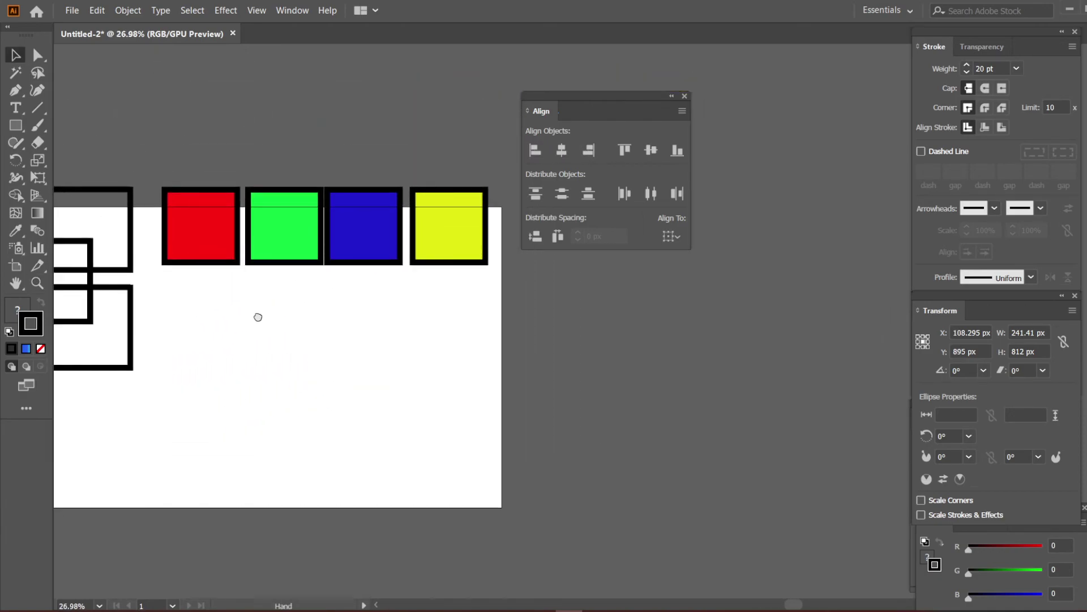
left_click_drag(294, 254, 292, 324)
left_click_drag(364, 256, 382, 210)
left_click_drag(439, 239, 492, 274)
left_click(436, 267)
key("z")
key("v")
left_click(280, 299)
key("space")
left_click_drag(280, 299, 366, 269)
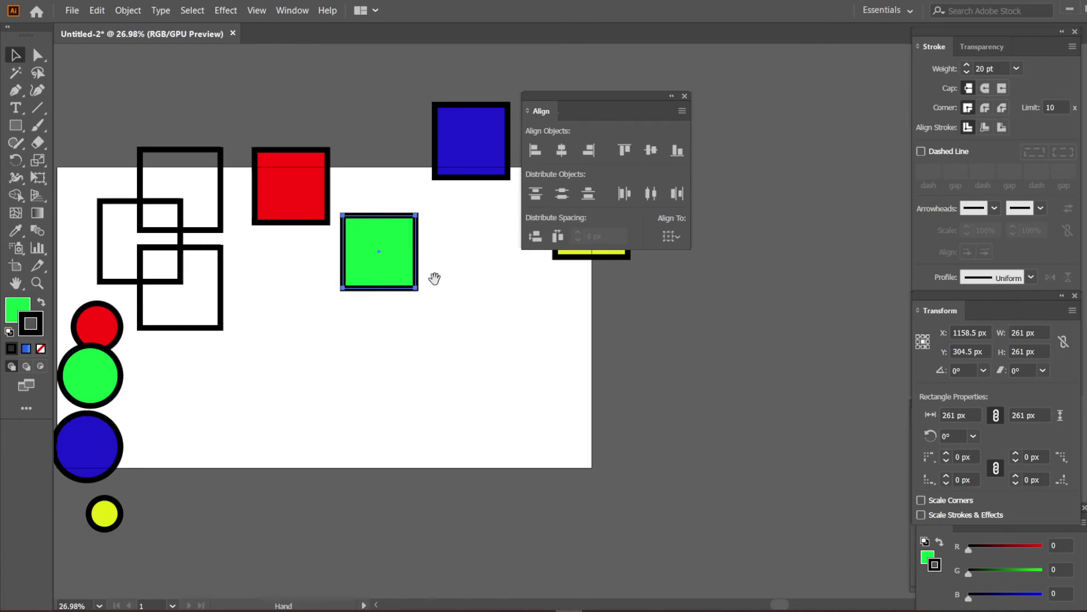
left_click_drag(434, 277, 359, 342)
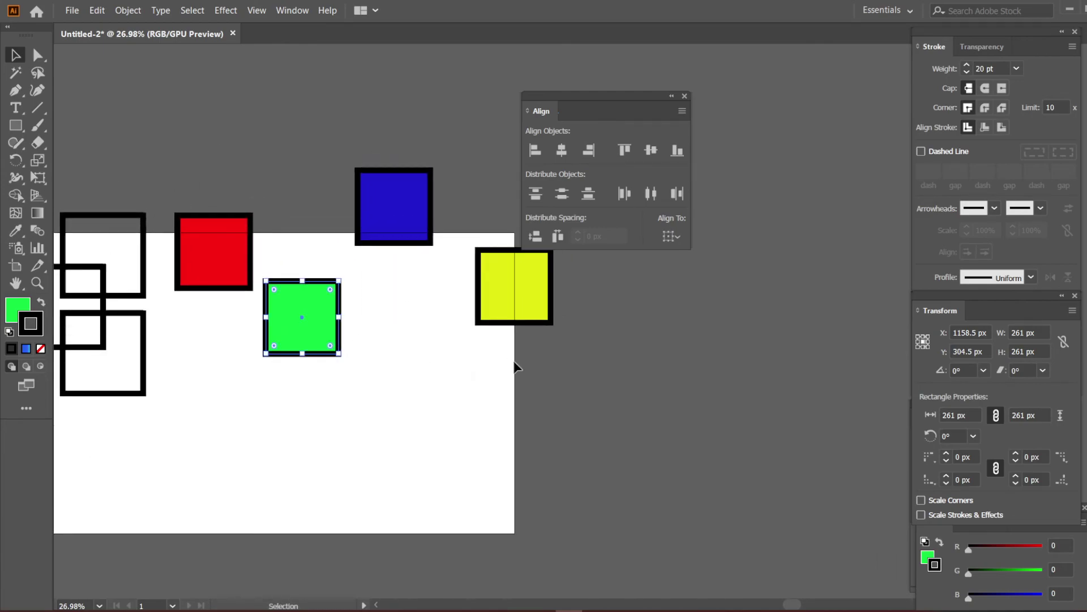
- Give the squares different sizes by shrinking the green and yellow ones and enlarging the blue one to about 422 px
left_click_drag(513, 367, 308, 322)
left_click(339, 354)
left_click(400, 248)
left_click_drag(432, 245, 410, 295)
left_click(546, 323)
left_click_drag(547, 325, 536, 307)
left_click_drag(453, 305, 433, 352)
left_click(461, 355)
- Select the four differently sized squares and align them by their top edges
key("space")
key("z")
mouse_move(422, 345)
left_mouse_down()
mouse_move(436, 338)
mouse_move(460, 399)
left_mouse_up()
key("space")
key("v")
left_click_drag(492, 456, 235, 281)
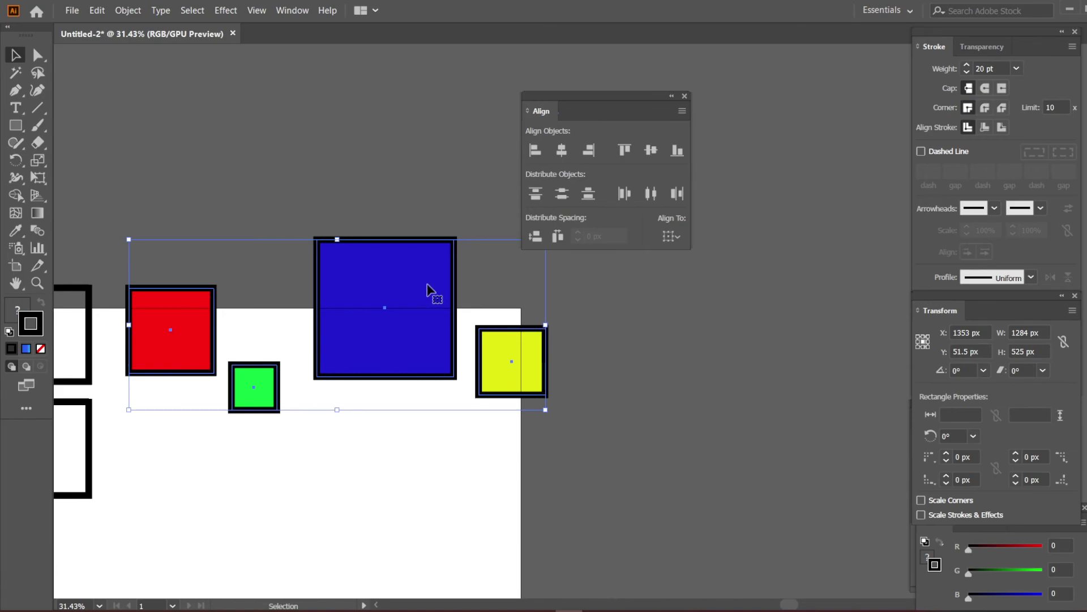
left_click(625, 150)
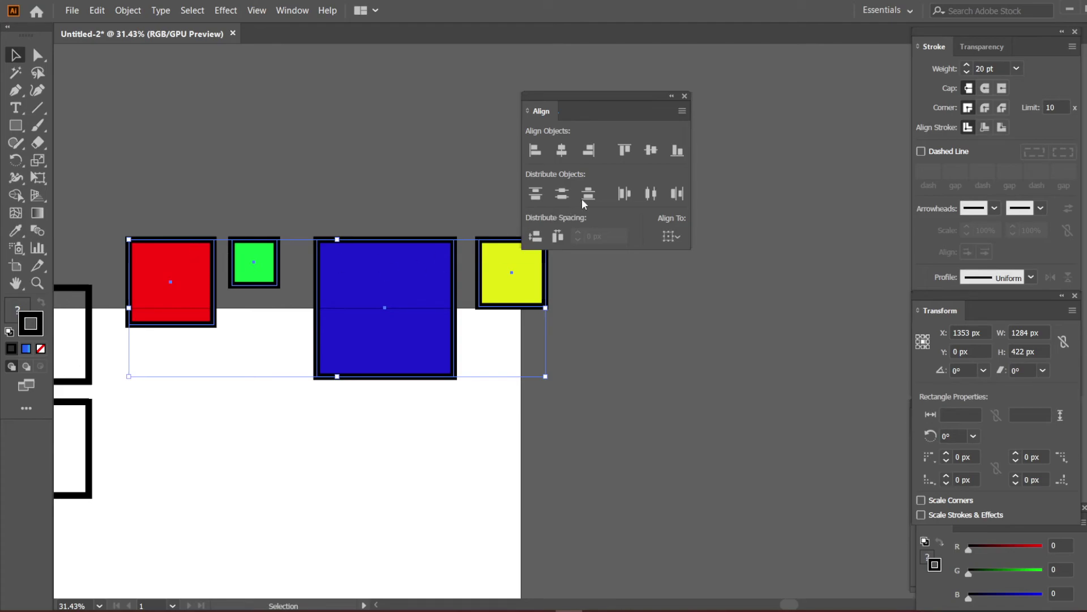
- Align the four squares by their bottom edges, and finally by their vertical centres
left_click(677, 151)
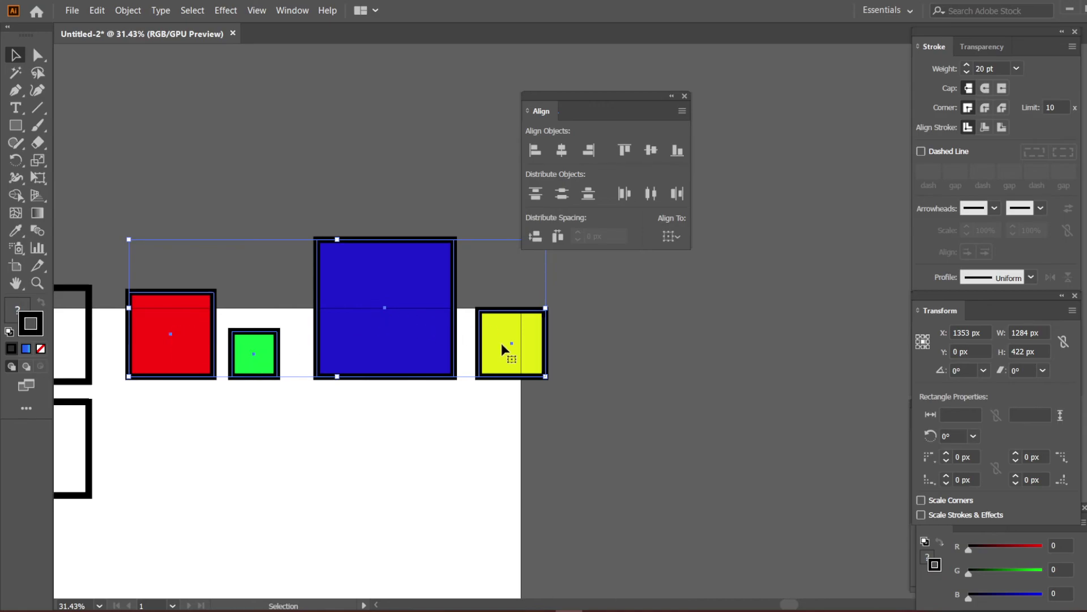
left_click(651, 150)
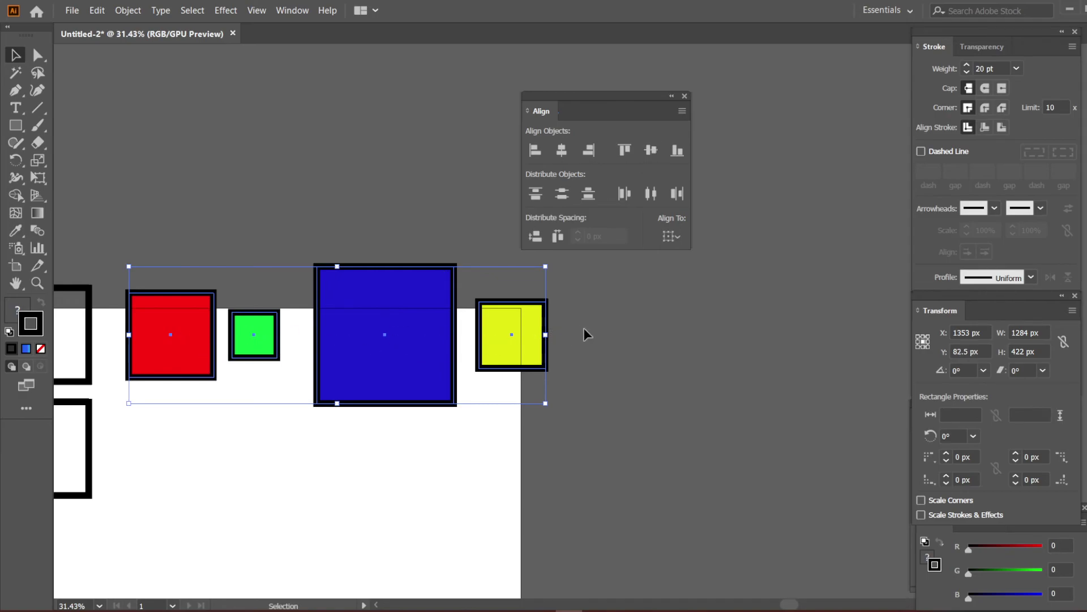
left_click(619, 312)
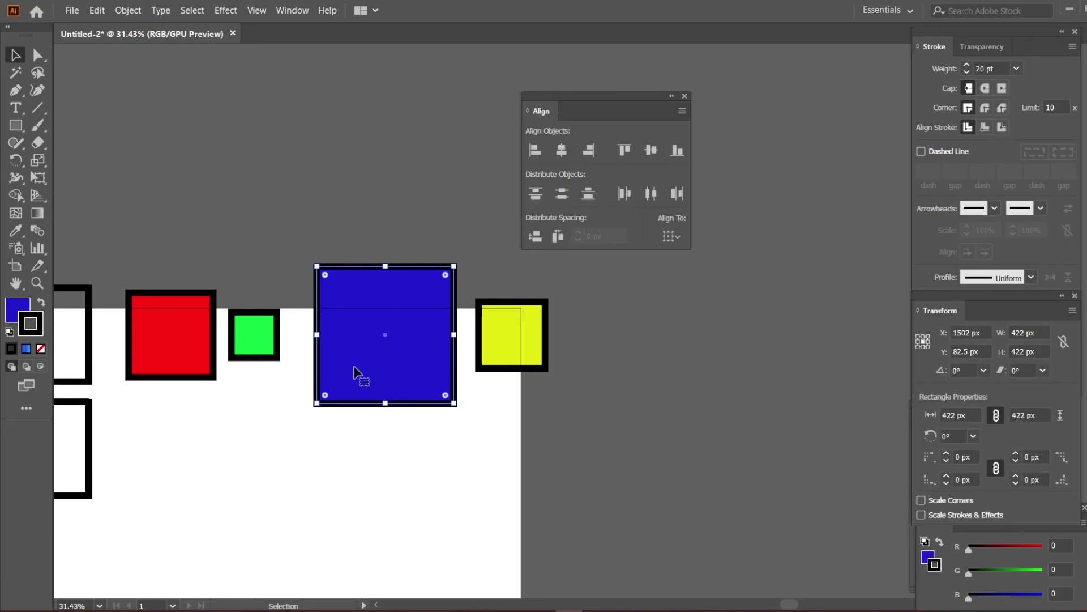
- Move the blue and green squares down out of line, and select all four coloured squares
left_click_drag(365, 381, 361, 473)
left_click_drag(253, 335, 250, 378)
left_click_drag(583, 486, 172, 257)
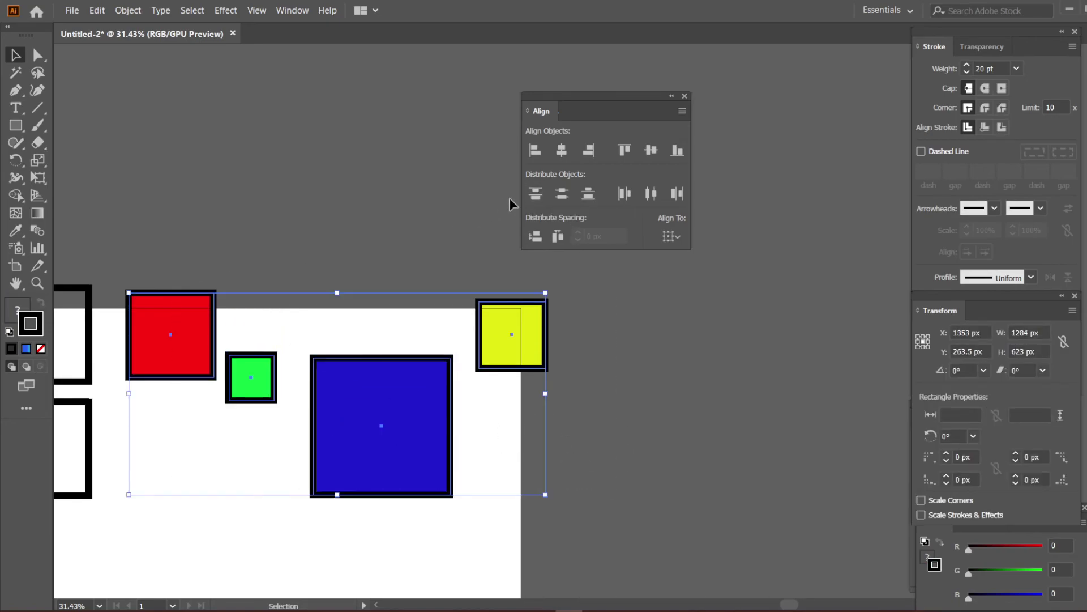
- Distribute the four squares vertically by tops, centres and bottoms, and horizontally by left edges and centres
left_click(535, 193)
left_click(563, 193)
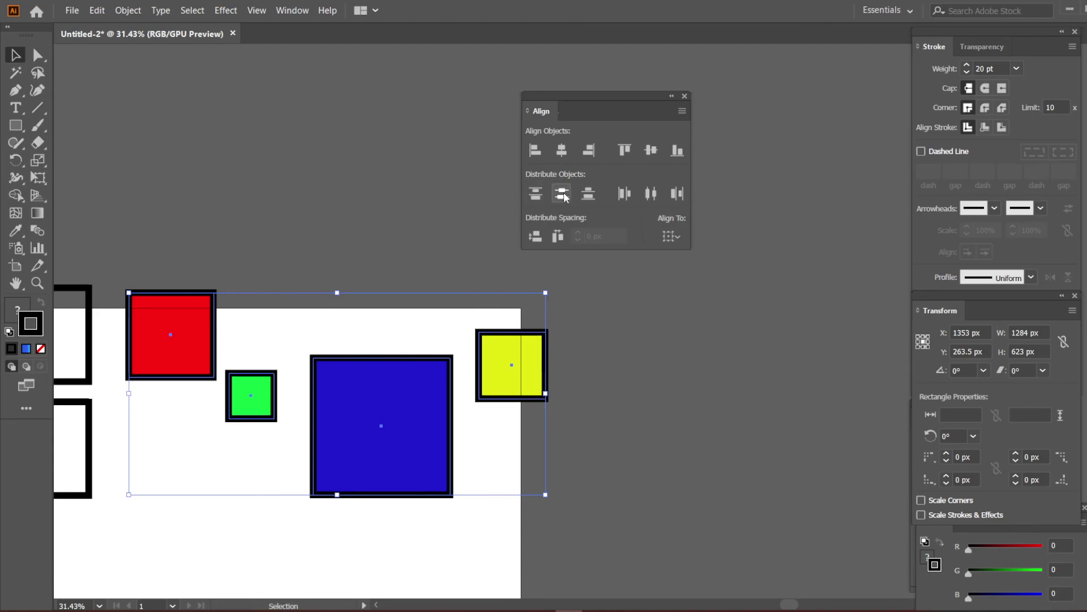
left_click(588, 193)
left_click(625, 193)
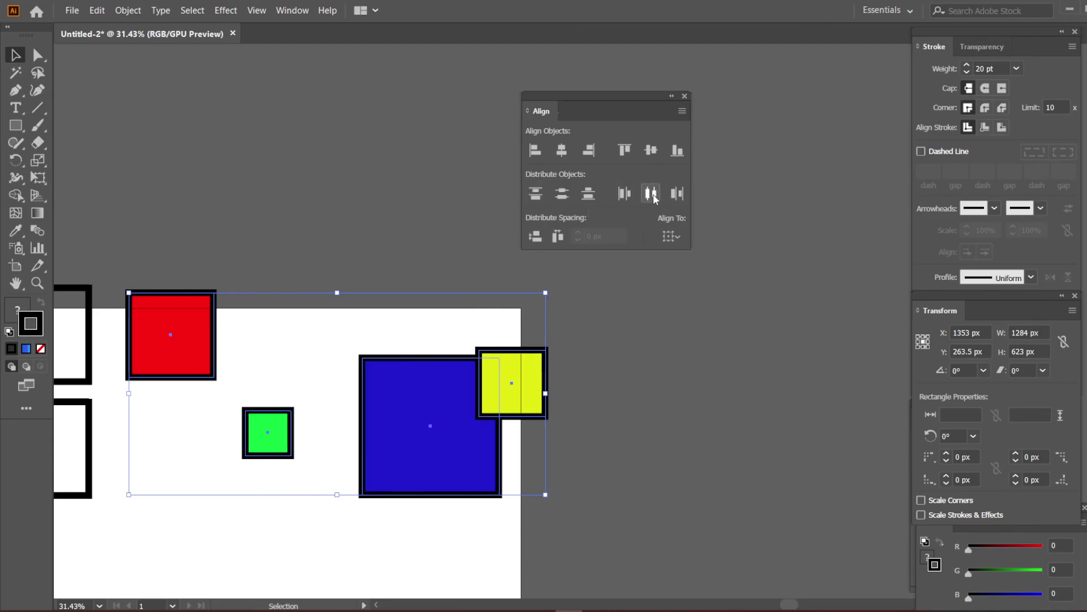
left_click(651, 193)
- Deselect the squares and close the Align panel
left_click(713, 320)
scroll(714, 320, "down", 4)
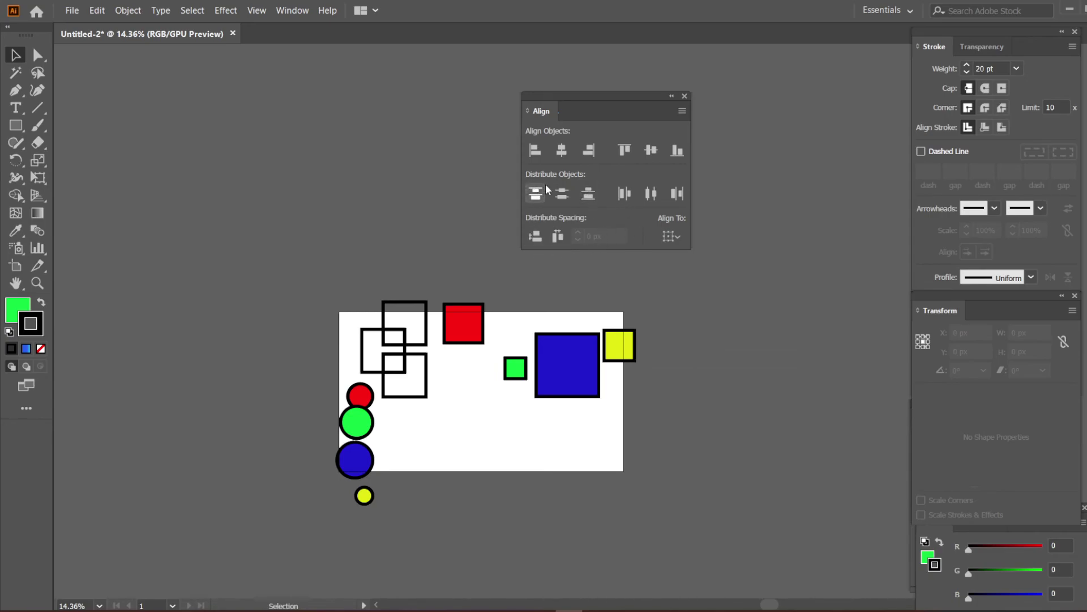
left_click_drag(562, 356, 515, 346)
left_click(684, 96)
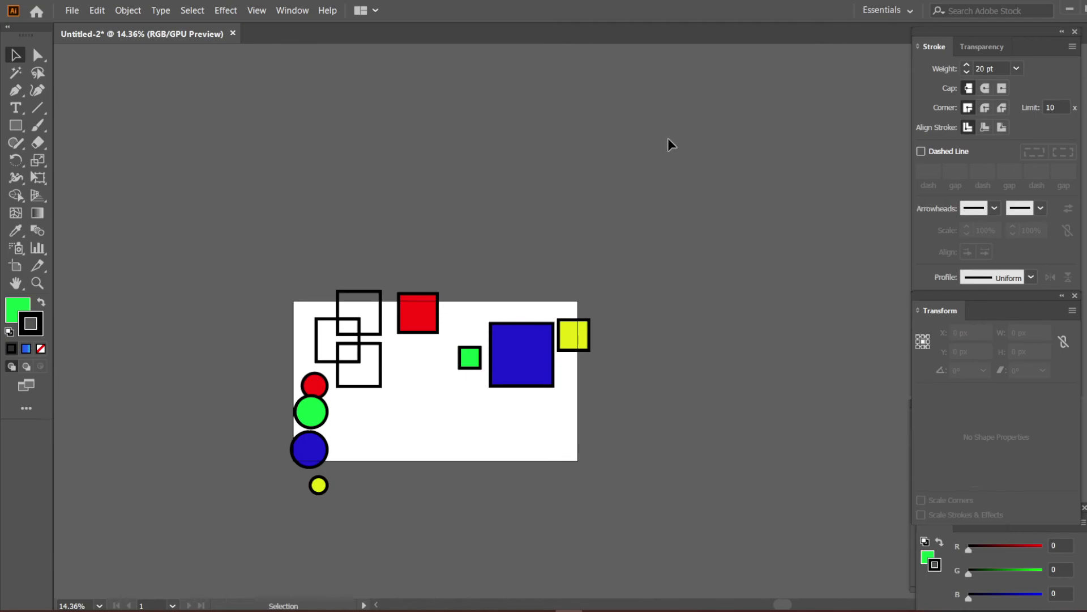
key("z")
left_click_drag(391, 442, 473, 435)
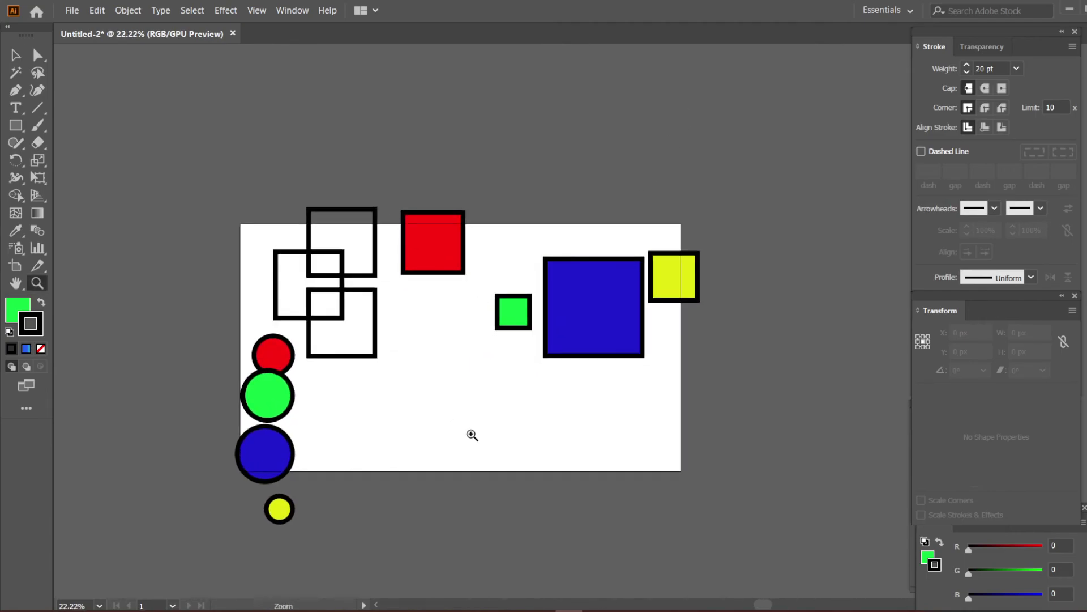
key("v")
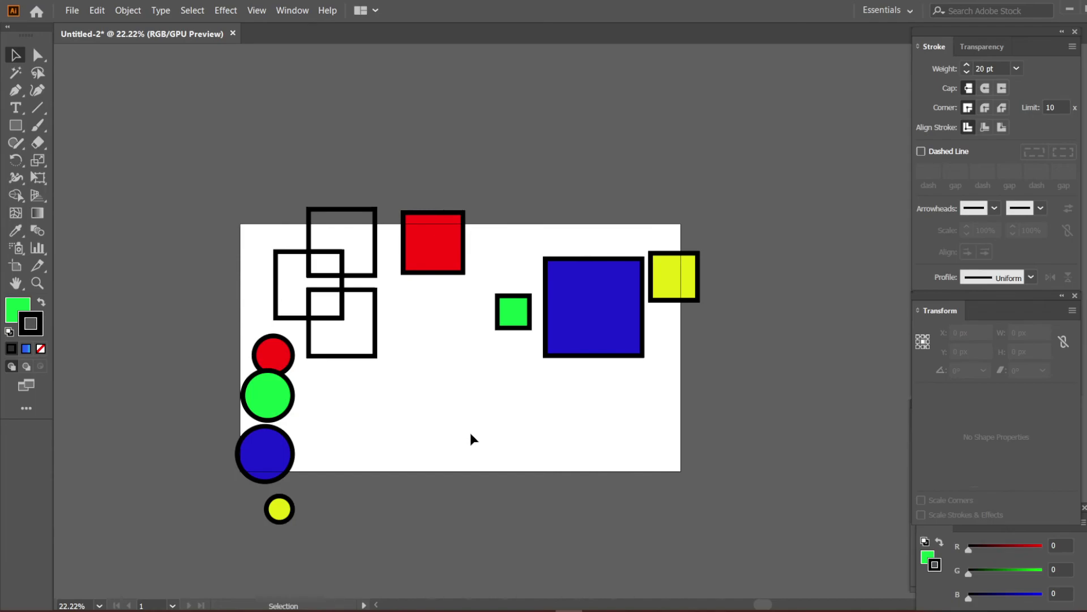
- Rearrange the coloured squares into a compact cluster, with red above green and blue above yellow
key("z")
left_click_drag(427, 443, 474, 438)
left_click_drag(437, 418, 432, 333)
left_click_drag(311, 310, 410, 315)
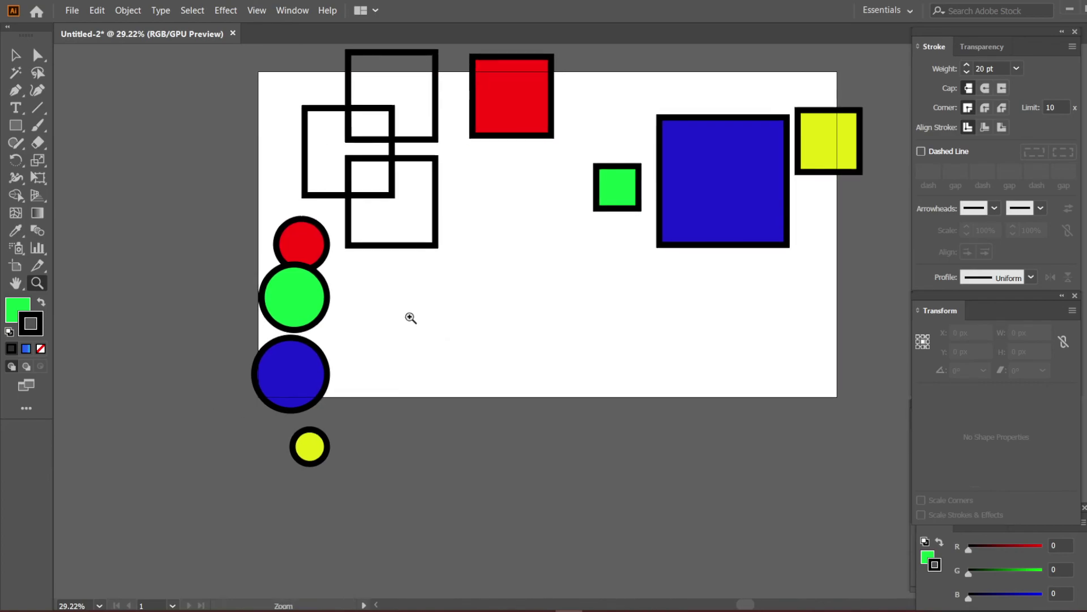
key("v")
left_click_drag(591, 285, 378, 378)
key("z")
left_click_drag(496, 373, 520, 373)
key("v")
left_click(276, 185)
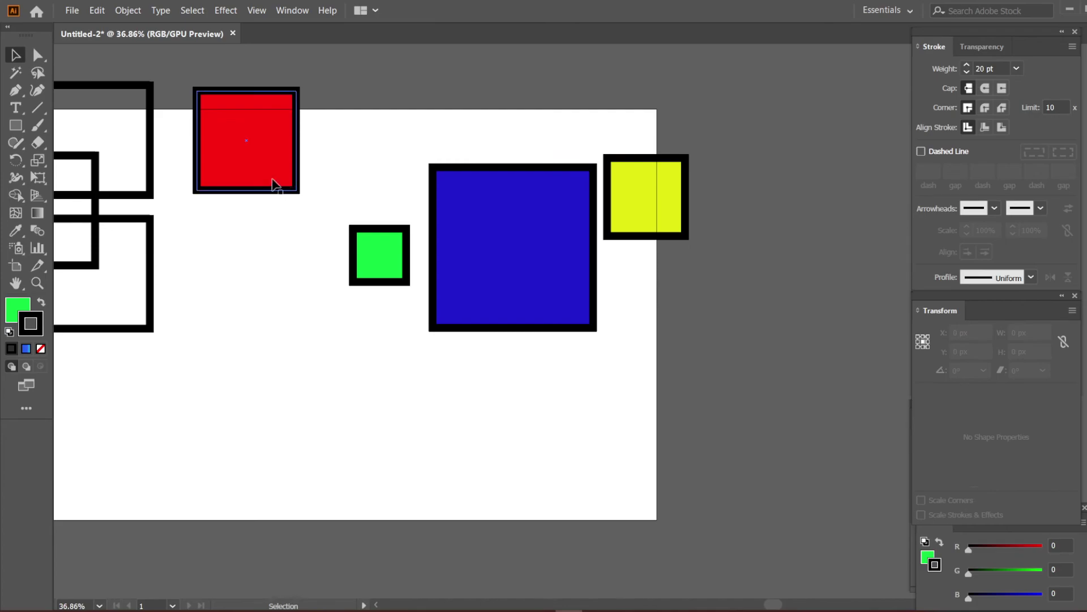
left_click_drag(273, 178, 356, 205)
left_click_drag(389, 259, 362, 279)
left_click_drag(535, 250, 504, 203)
left_click_drag(672, 205, 468, 340)
left_click(309, 180)
left_click(638, 403)
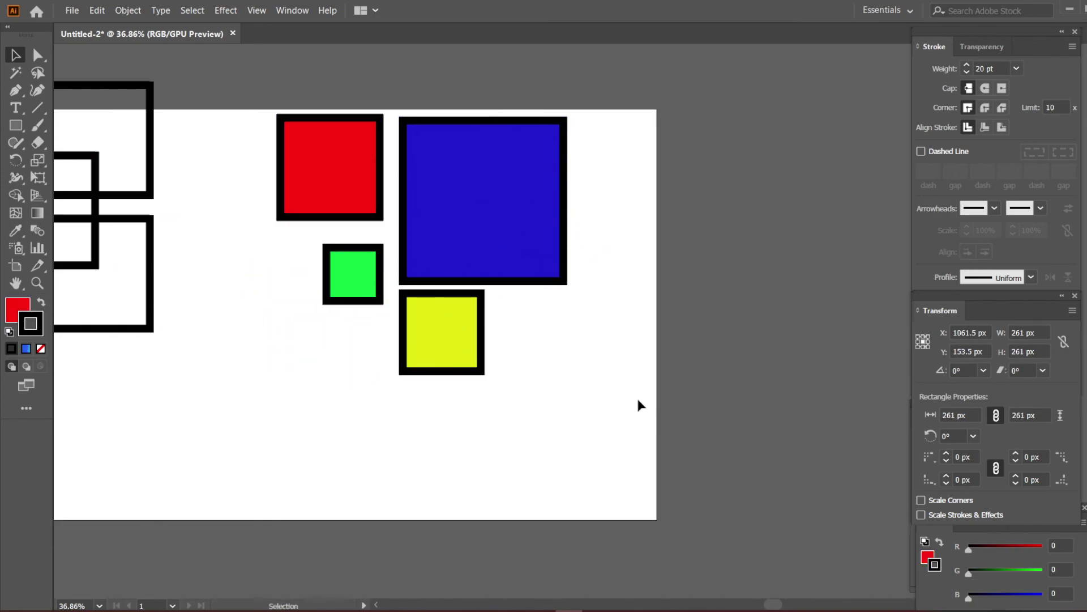
left_click_drag(638, 403, 653, 444)
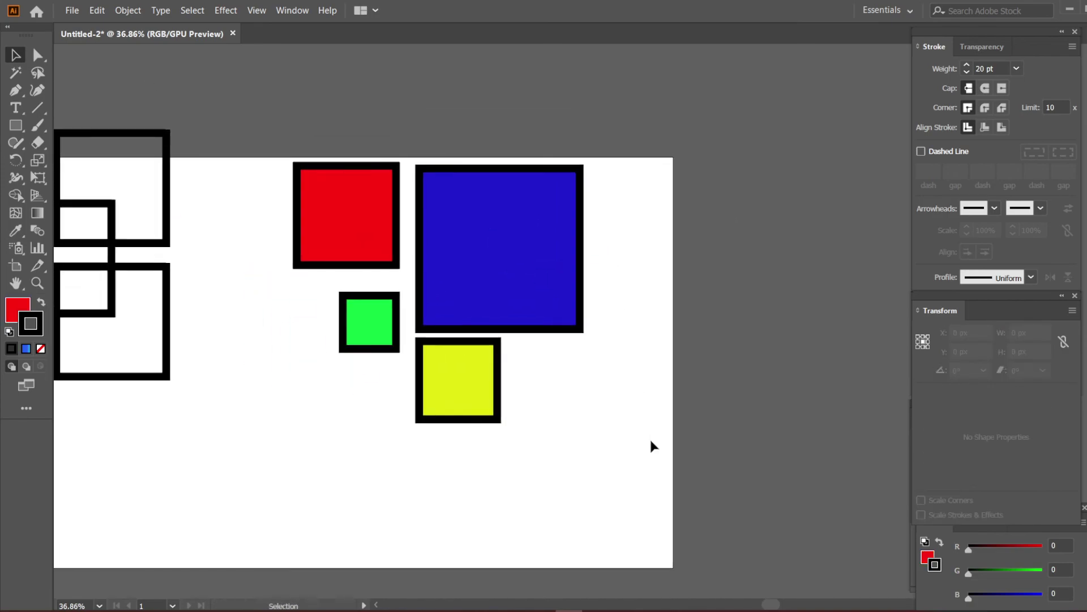
- Spread the cluster by moving the blue, yellow and green squares outward and the red one slightly down
left_click(381, 212)
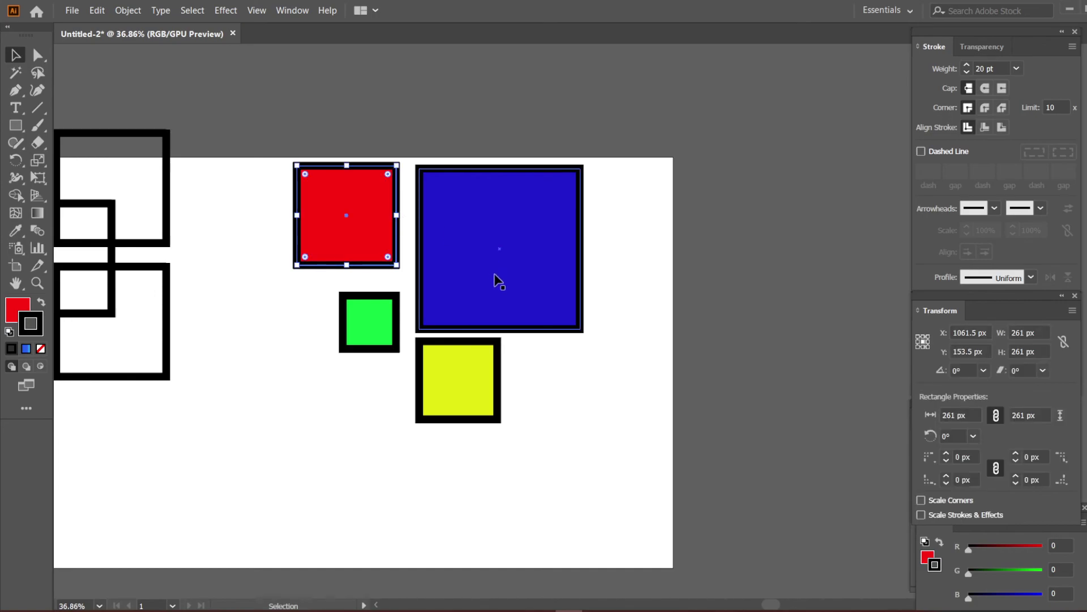
left_click_drag(497, 280, 529, 269)
left_click_drag(456, 389, 477, 414)
left_click_drag(358, 329, 331, 364)
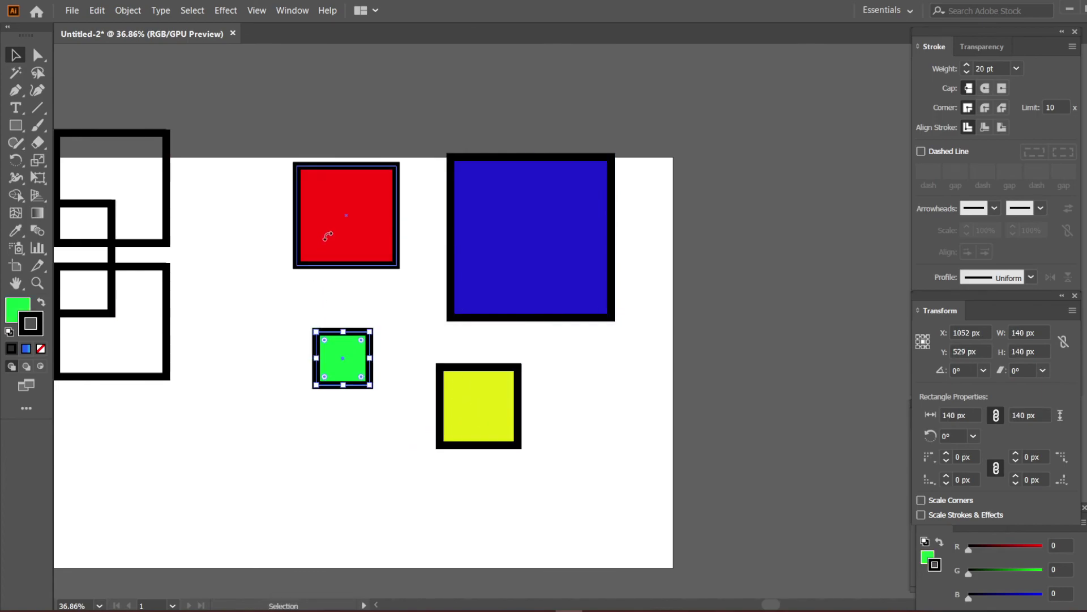
left_click_drag(346, 226, 346, 248)
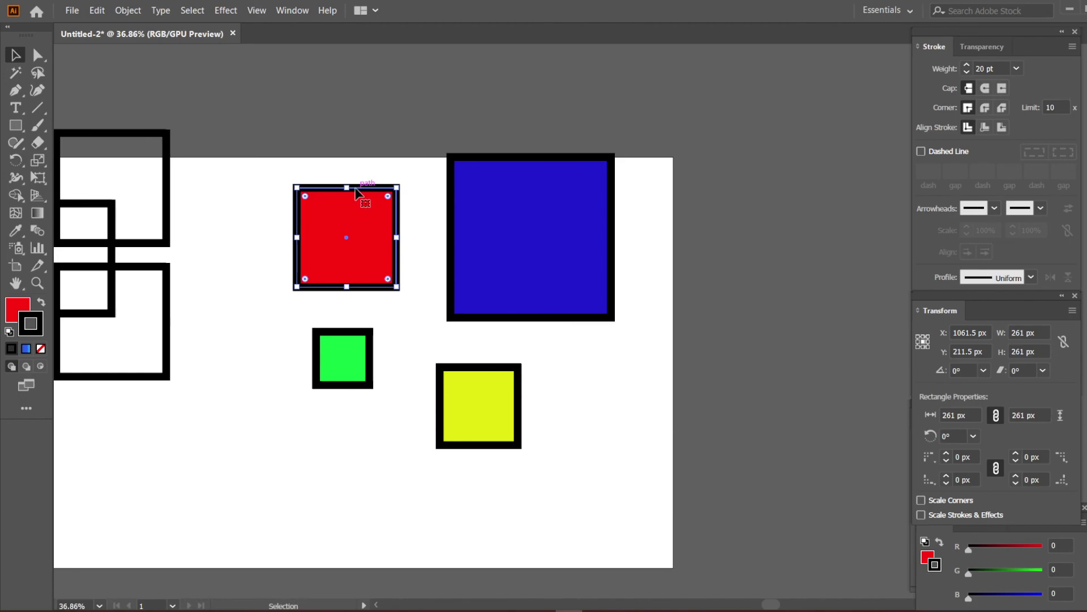
- Select the four coloured squares and group them
left_click(274, 130)
left_click_drag(253, 95, 634, 433)
right_click(474, 240)
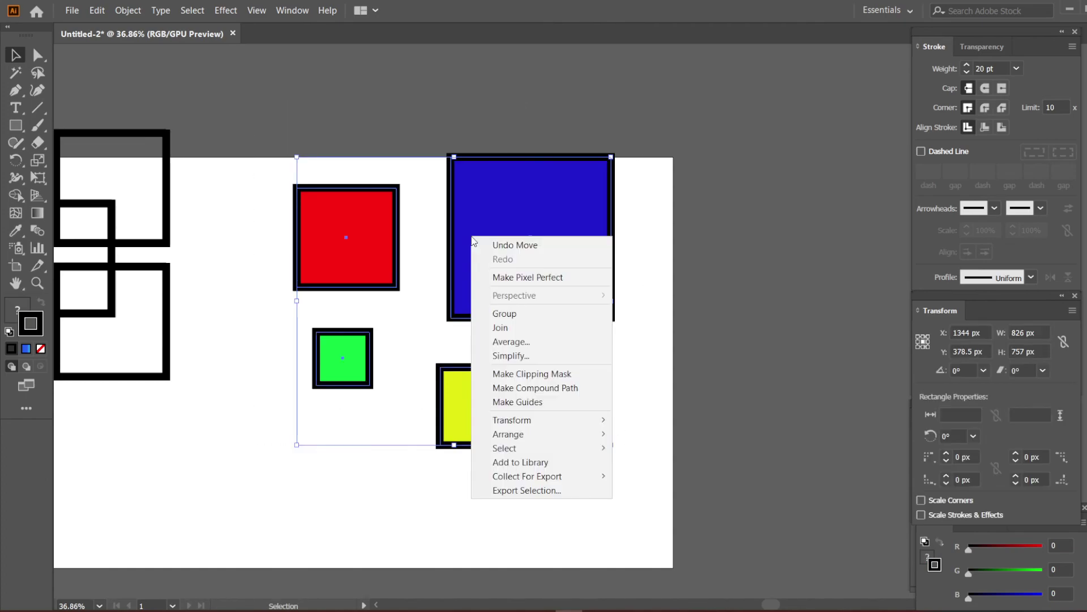
left_click(508, 315)
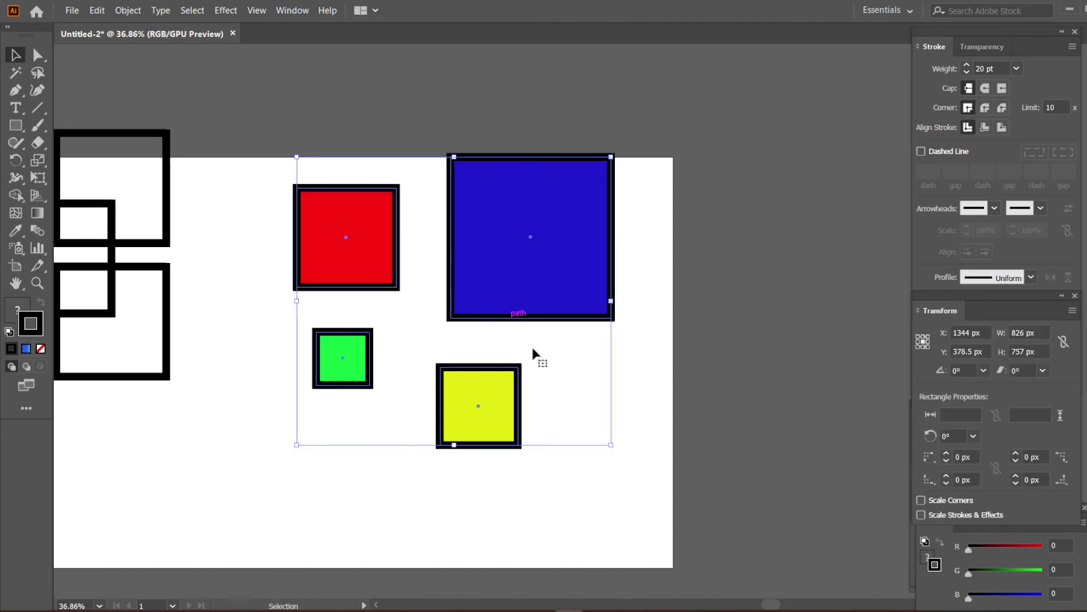
- Move the group of squares around the artboard as one unit, and enlarge it slightly from its corner
left_click(667, 478)
left_click_drag(522, 284, 569, 293)
left_click_drag(545, 408, 483, 413)
mouse_move(282, 458)
left_mouse_down()
mouse_move(312, 430)
mouse_move(284, 468)
mouse_move(280, 459)
left_mouse_up()
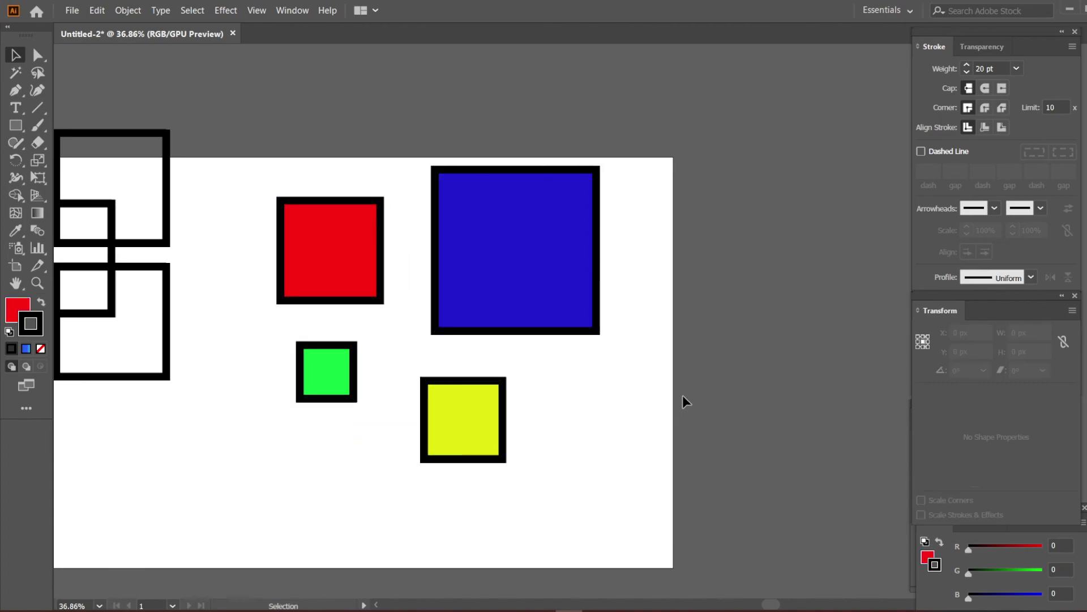
- Select the group of coloured squares and ungroup it
left_click(358, 275)
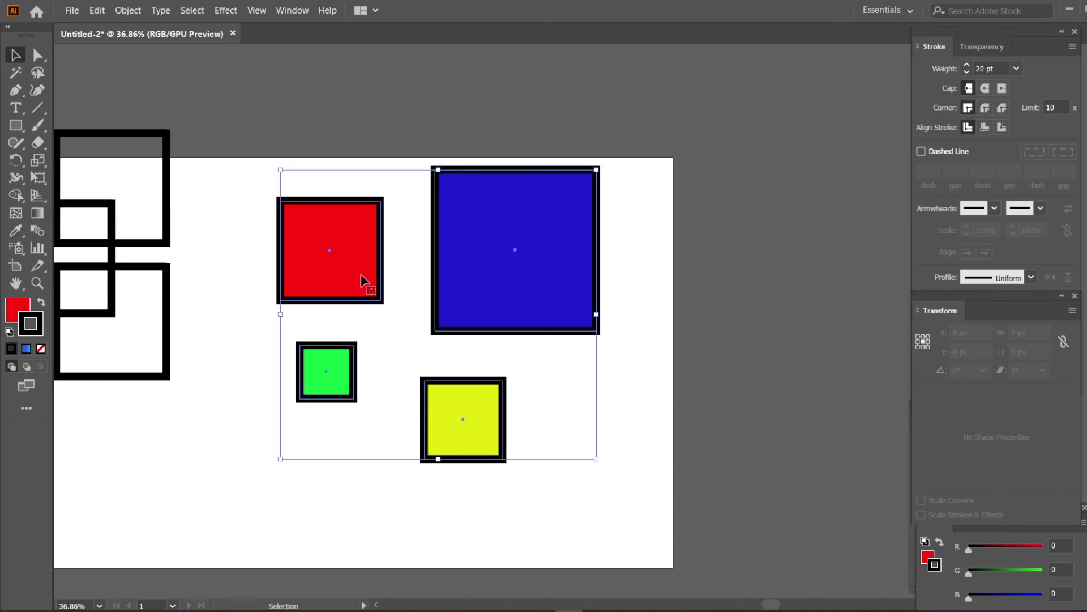
double_click(356, 274)
double_click(399, 346)
right_click(453, 279)
left_click(490, 384)
- Move the red, green and yellow squares individually so that they overlap the blue square
left_click_drag(374, 280, 479, 217)
left_click_drag(356, 390, 506, 327)
left_click_drag(461, 435, 561, 307)
- Bring the yellow and green squares to the front of the blue square
right_click(559, 295)
left_click(471, 352)
right_click(472, 352)
mouse_move(510, 283)
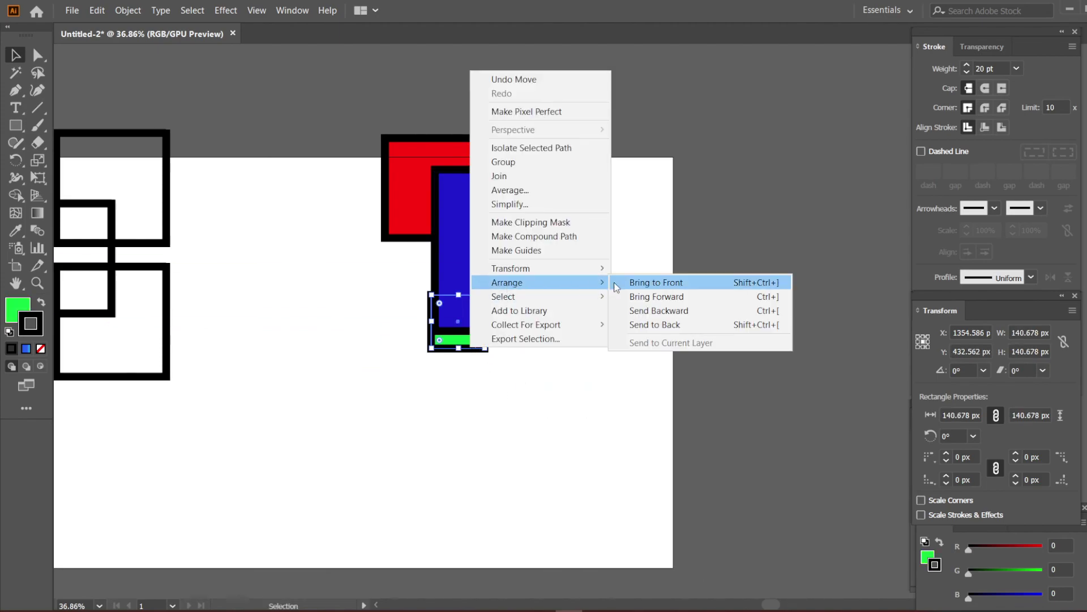
left_click(622, 282)
- Move the four overlapping squares lower on the artboard and group them
left_click_drag(614, 372, 479, 306)
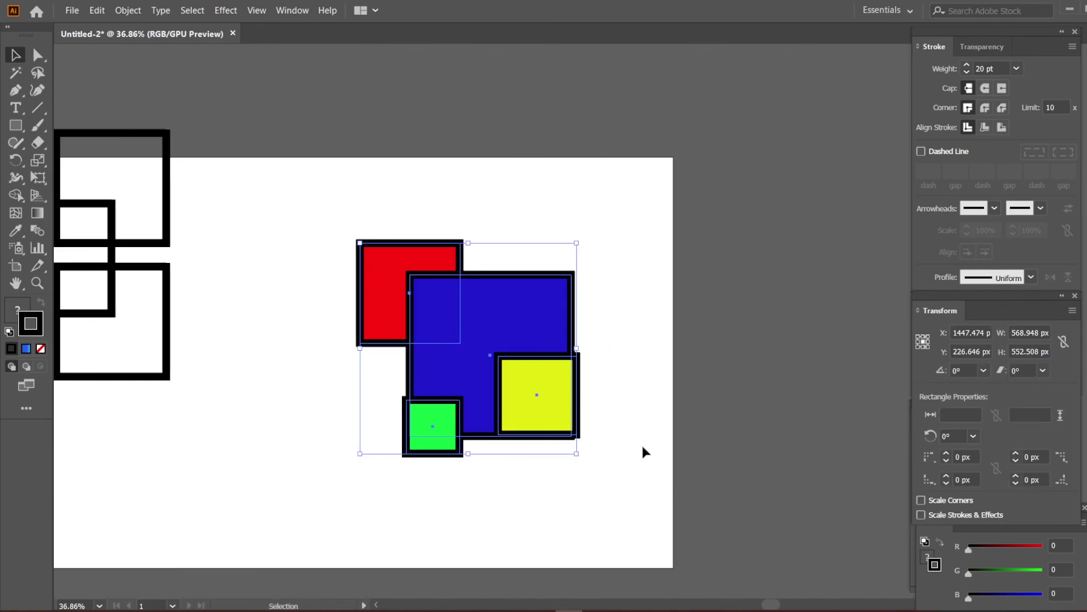
left_click(643, 447)
left_click_drag(643, 447, 388, 298)
right_click(506, 310)
left_click(552, 385)
left_click(647, 385)
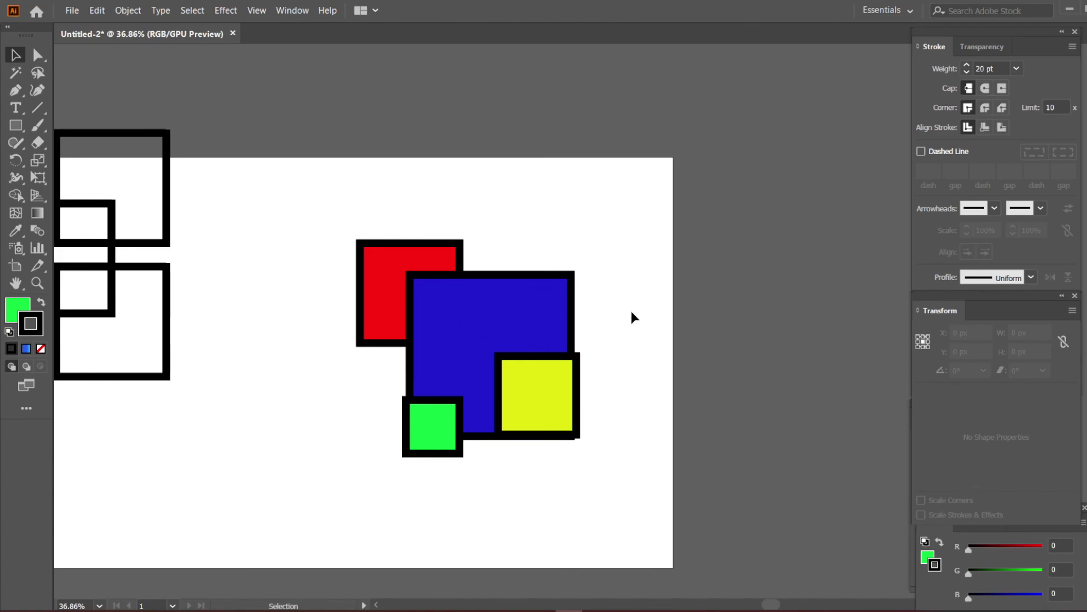
- Move only the blue square within the group using Direct Selection, leaving it slightly higher
left_click(39, 55)
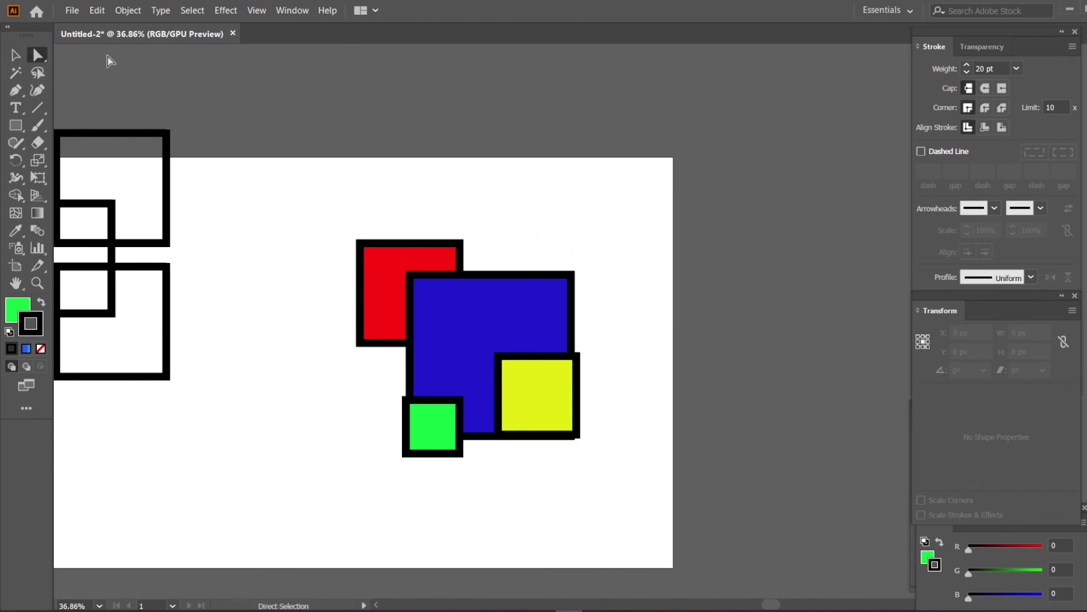
left_click(493, 318)
left_click_drag(500, 315, 454, 315)
left_click_drag(516, 281, 522, 315)
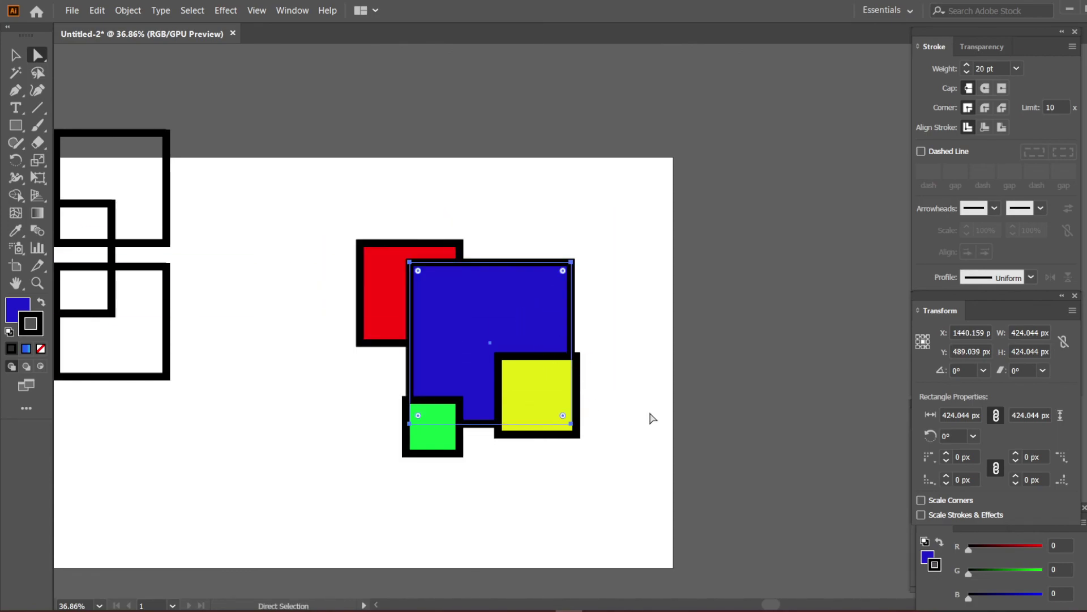
- Select the whole group of squares with the Selection tool, and deselect it
left_click(14, 54)
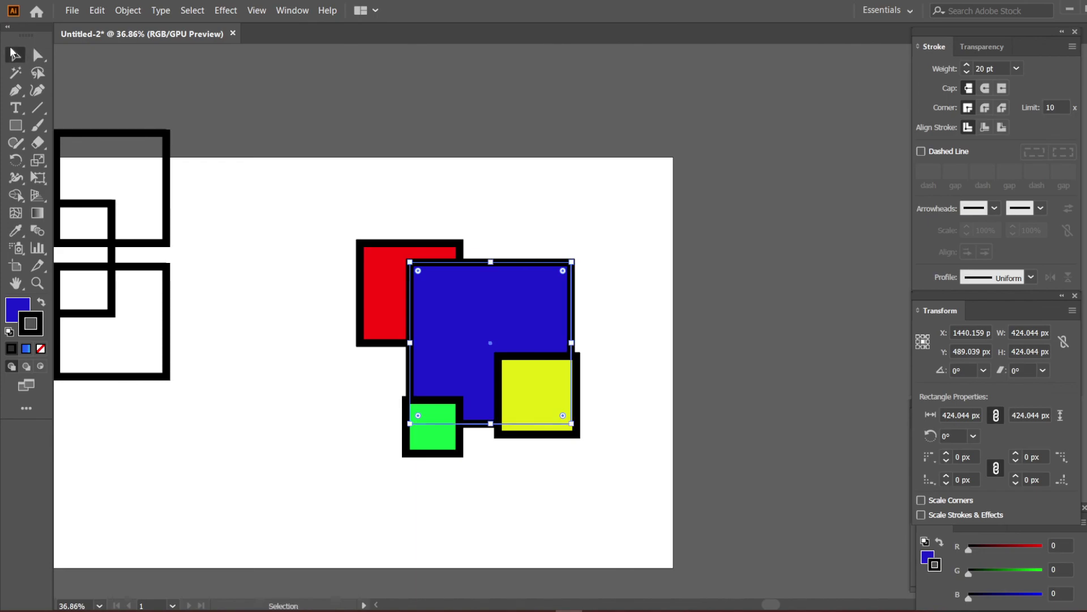
left_click(665, 325)
left_click(507, 338)
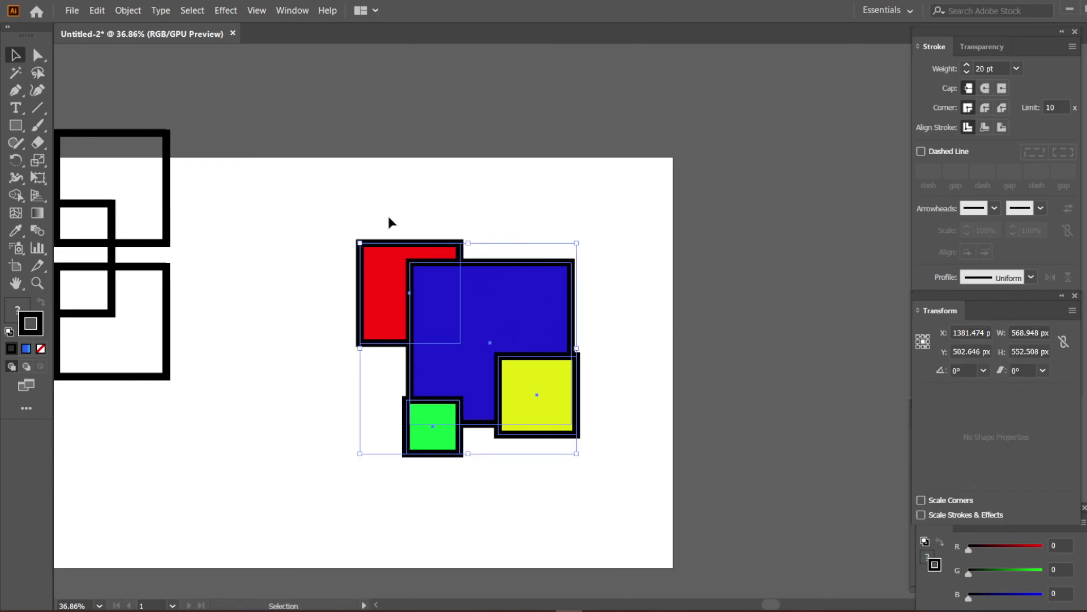
left_click(351, 201)
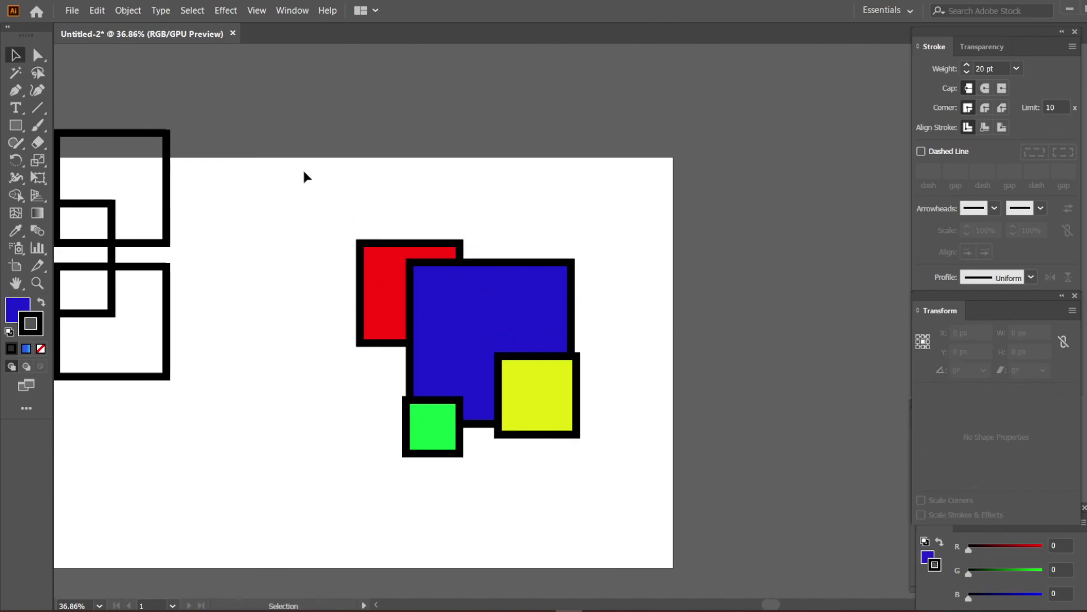
- With Direct Selection, move the blue square over the red one and the yellow square up beside it within the group
left_click(37, 54)
left_click(492, 301)
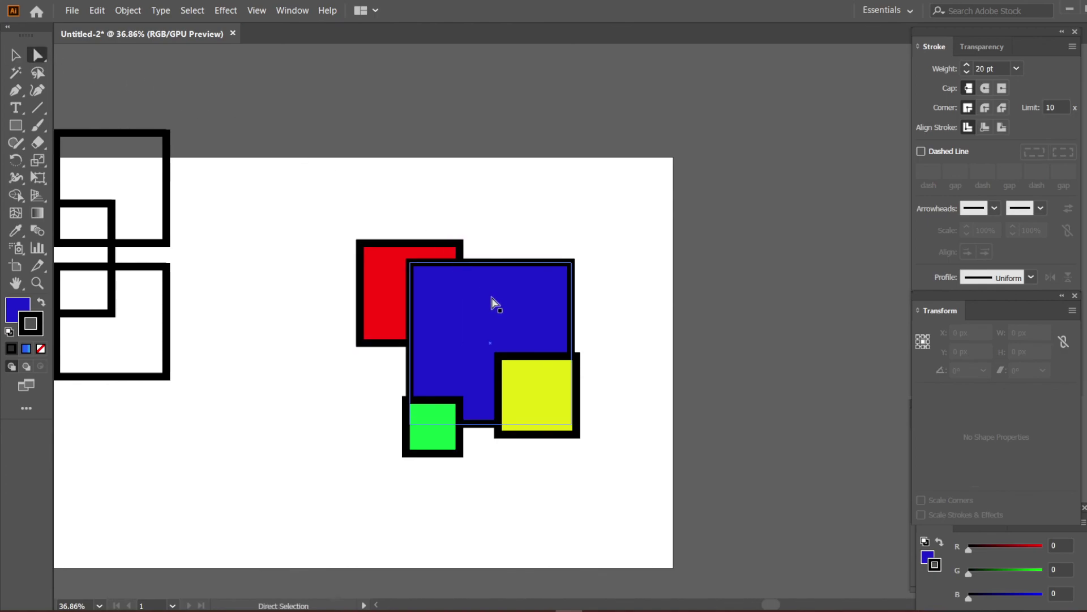
left_click(492, 302)
left_click_drag(513, 311, 415, 315)
left_click_drag(565, 415, 493, 358)
key("v")
left_click(559, 383)
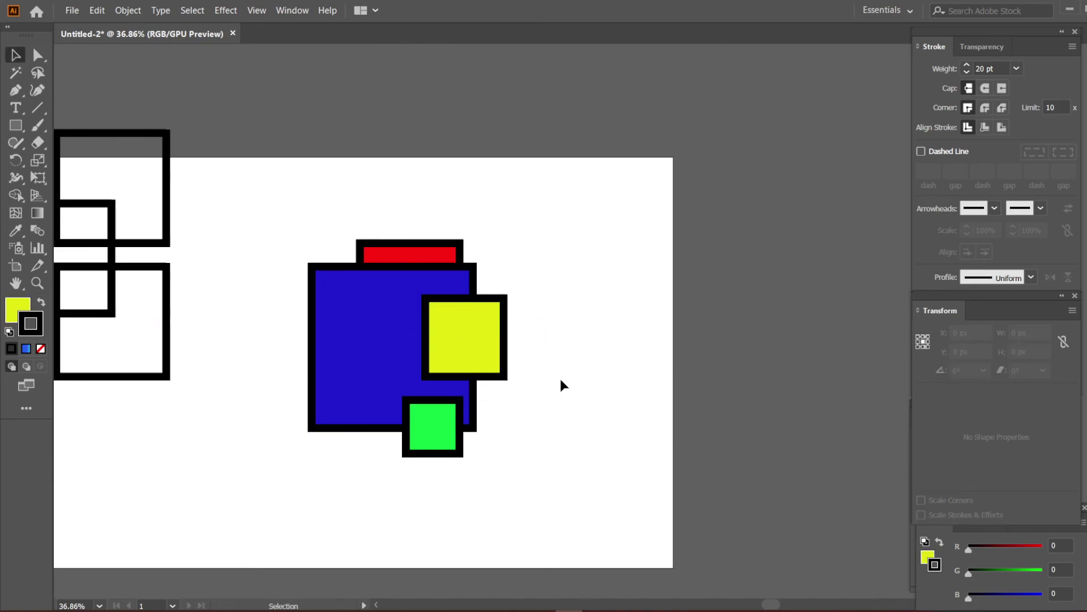
- Ungroup the overlapping coloured squares and clear the selection
key("space")
left_click_drag(566, 405, 608, 399)
left_click(398, 305)
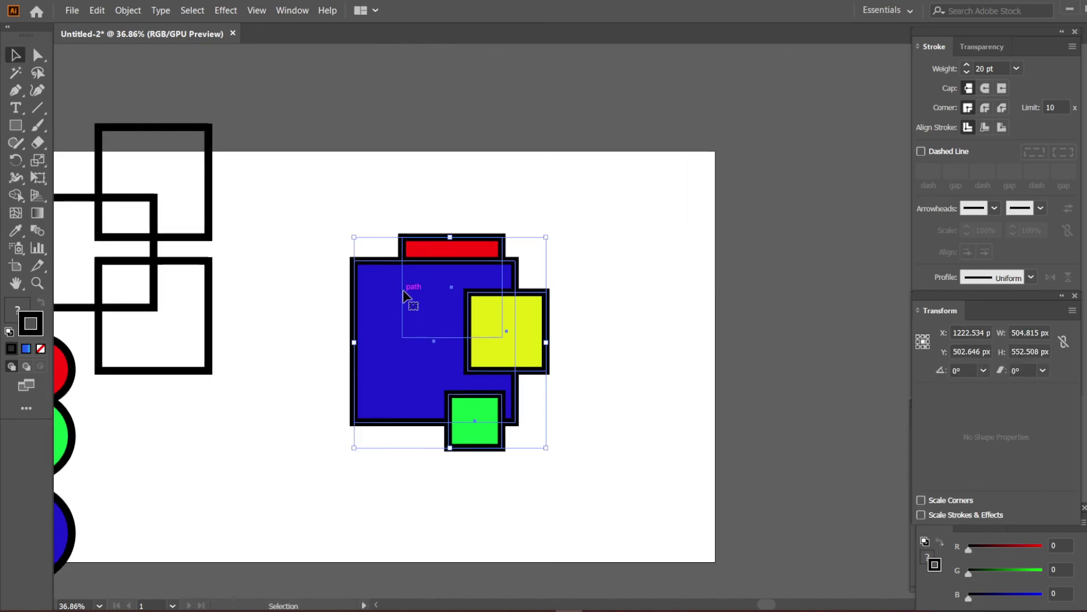
right_click(403, 291)
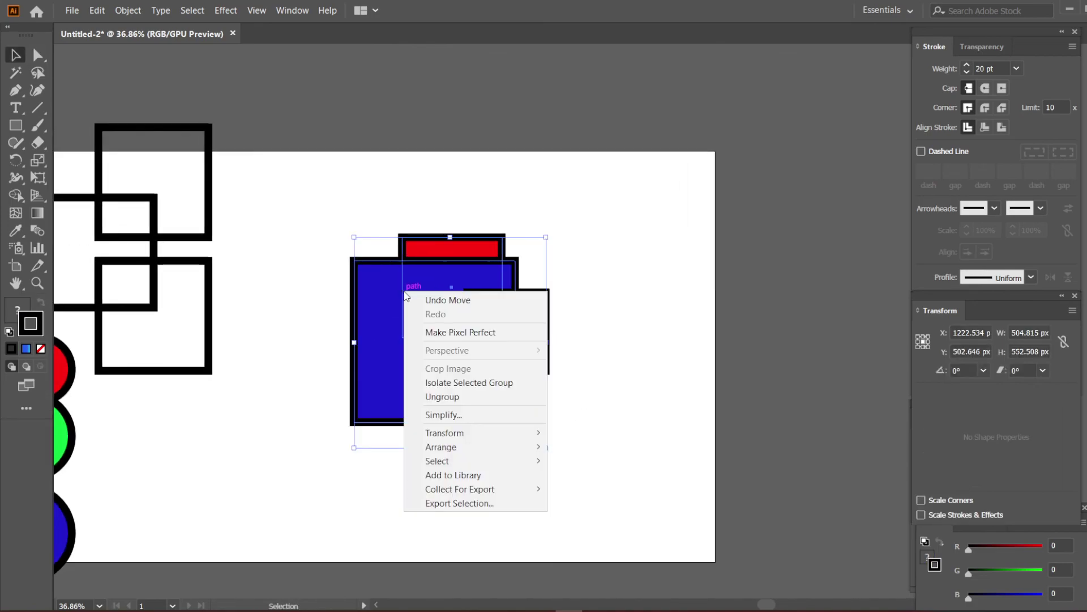
left_click(445, 400)
left_click(547, 416)
- Try moving the blue square away from the other squares, and undo the moves
left_click_drag(397, 343, 619, 289)
key("ctrl+z")
key("ctrl+z")
left_click_drag(396, 363, 589, 357)
key("ctrl+z")
- Separate the ungrouped squares by moving red up, yellow sideways and green down, away from the blue square
left_click_drag(457, 248, 457, 159)
left_click_drag(504, 334, 592, 329)
left_click_drag(486, 451, 536, 490)
left_click(595, 431)
- Open the Pathfinder panel with the whole artboard in view
key("z")
left_click_drag(592, 422, 452, 440)
left_click_drag(527, 290, 546, 277)
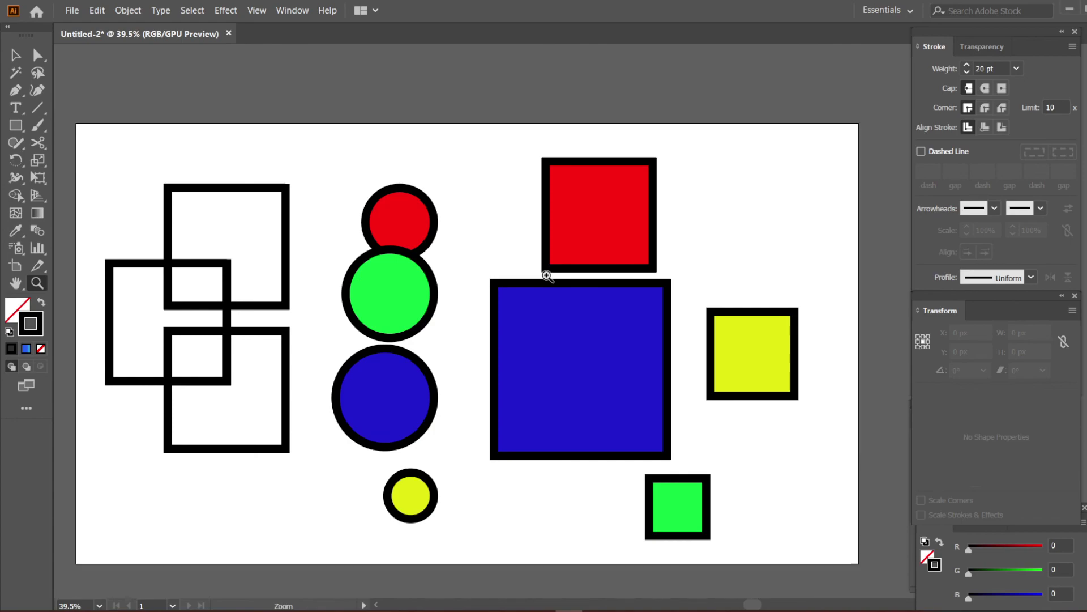
left_click(278, 12)
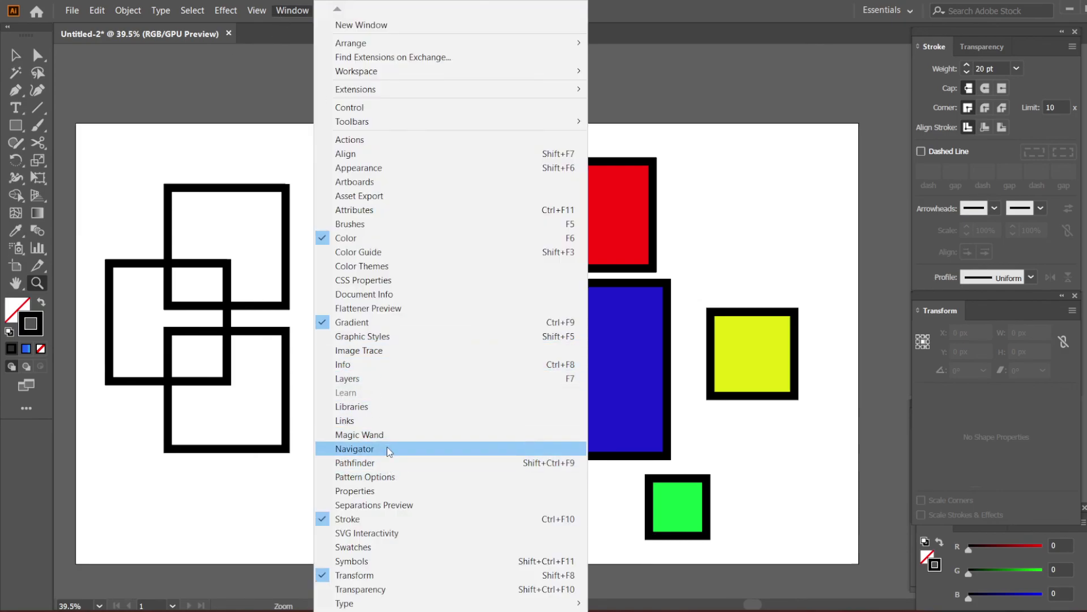
left_click(387, 461)
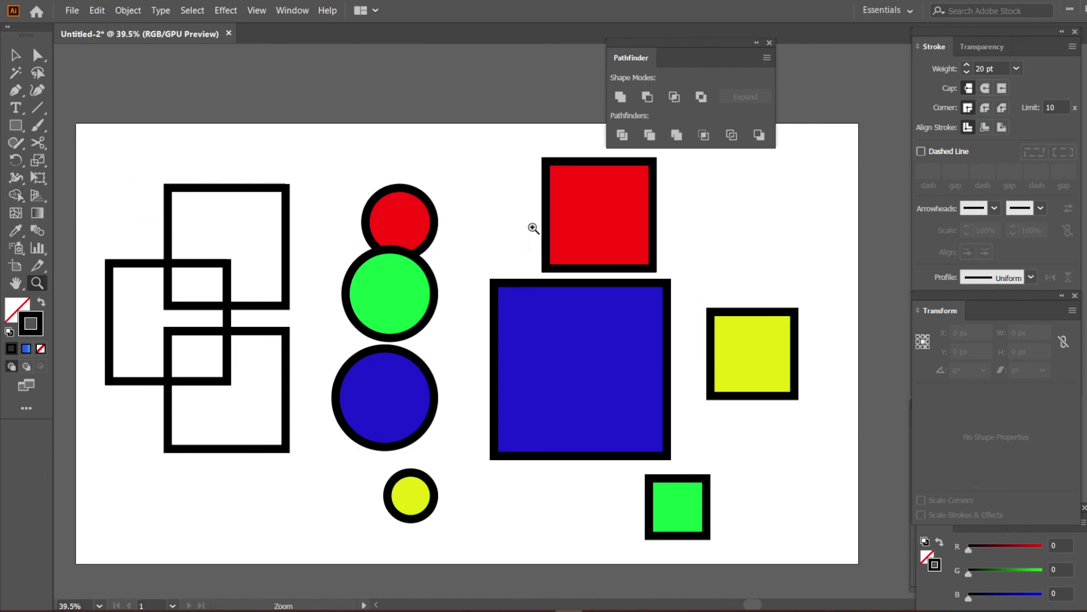
- Open the Align panel and place it beside the Pathfinder panel, above the circles
left_click(286, 10)
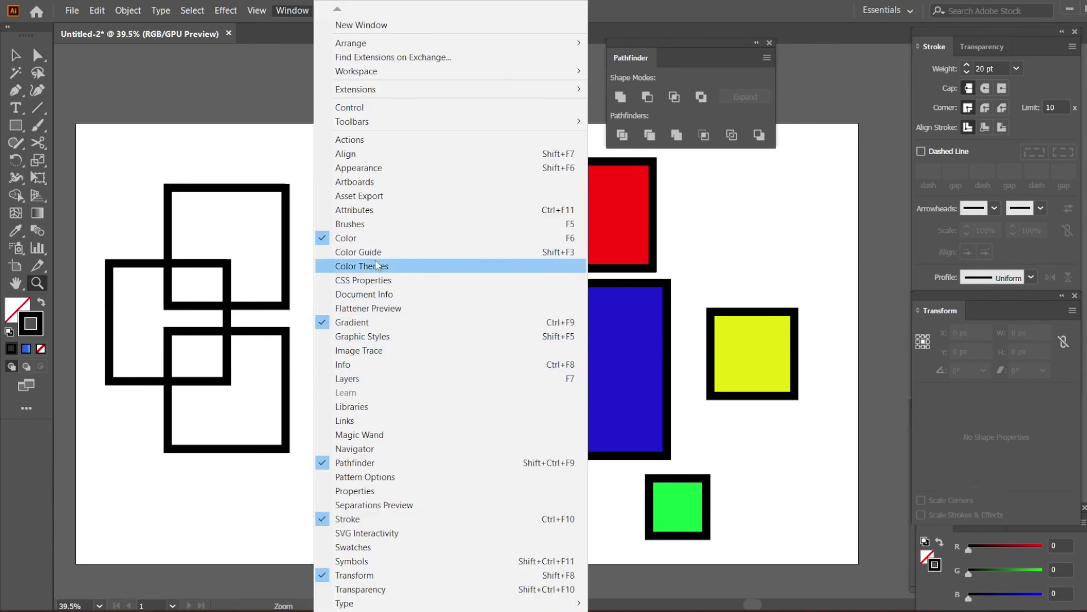
left_click(346, 154)
left_click_drag(590, 93, 426, 25)
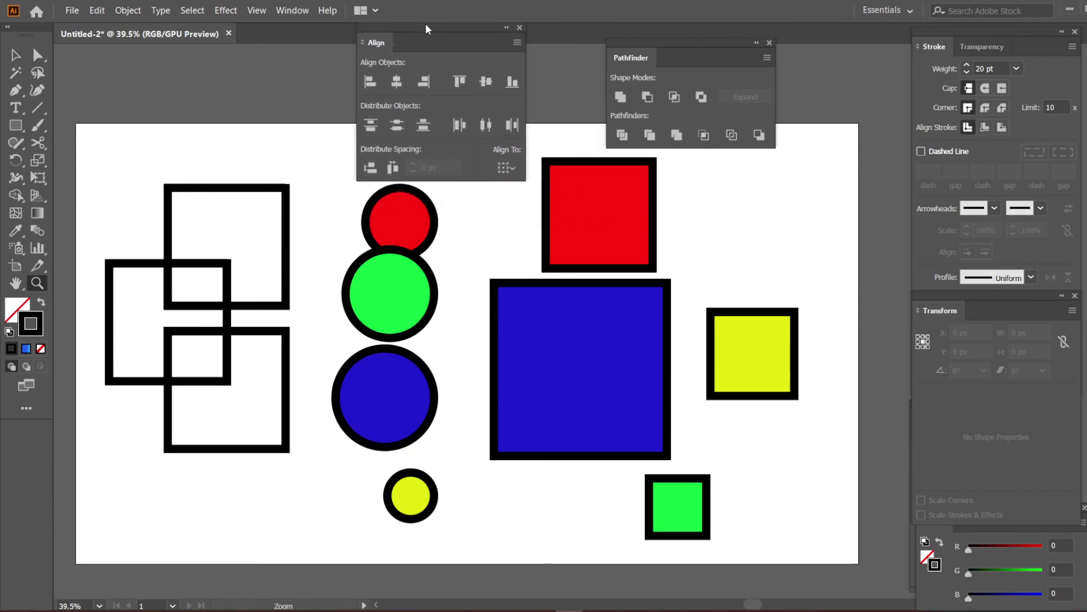